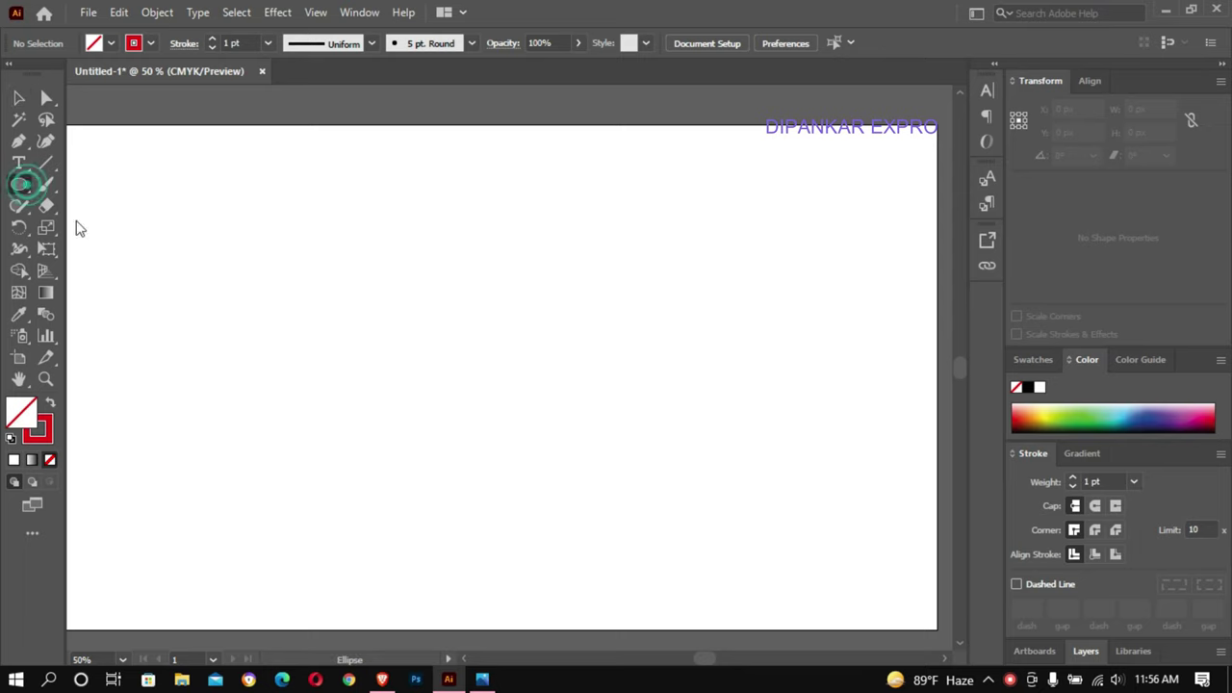
# - Draw a circle and move it slightly lower and to the right
pyautogui.moveTo(460, 320); pyautogui.dragTo(560, 419)
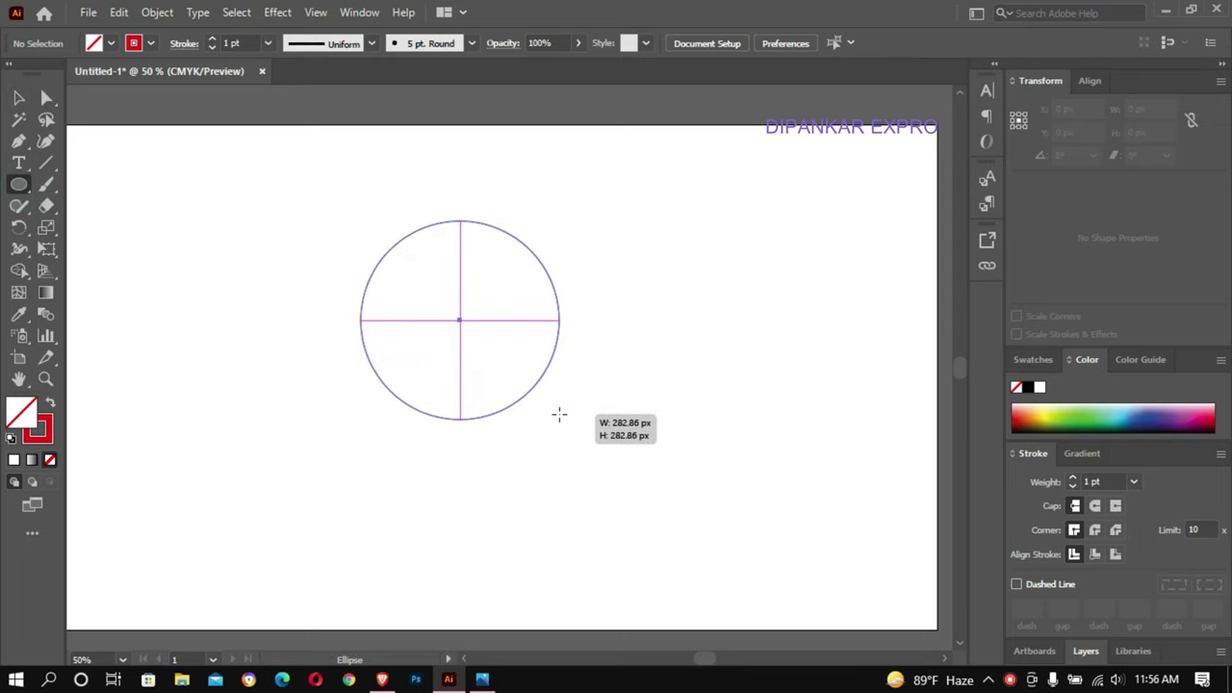
pyautogui.press('v')
pyautogui.moveTo(470, 316); pyautogui.dragTo(506, 379)
pyautogui.click(673, 256)
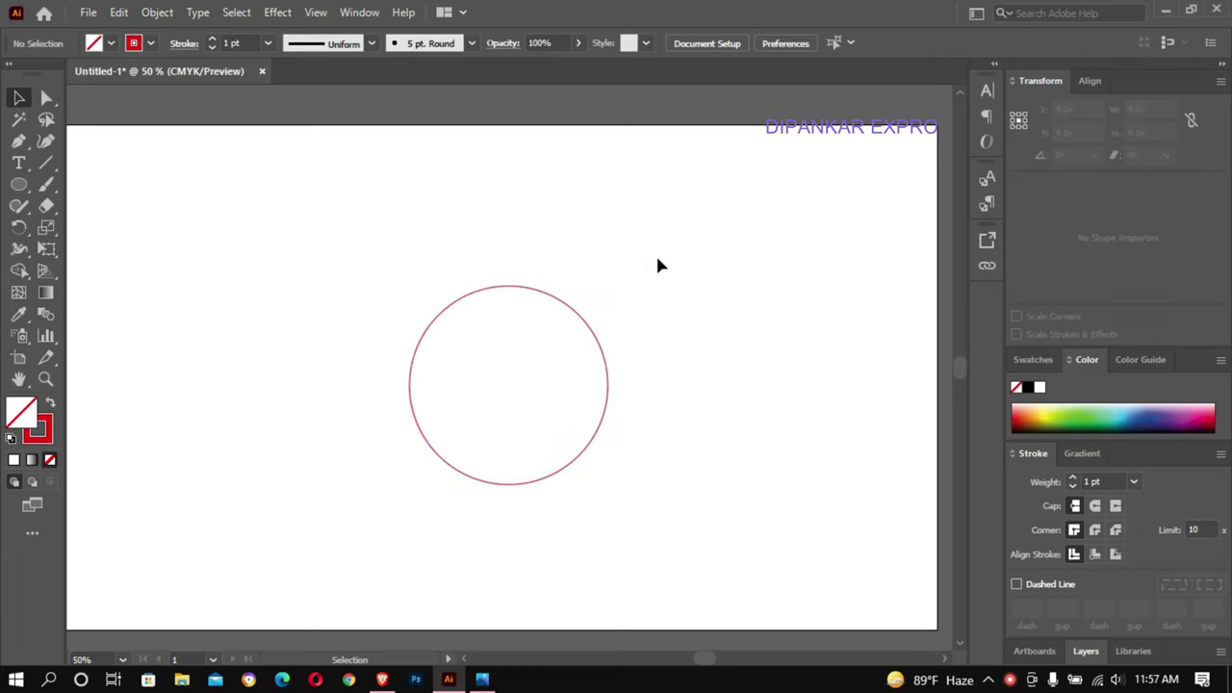
# - Draw a tilted ellipse over the circle's top and add a copy rotated about 23°
pyautogui.moveTo(429, 214); pyautogui.dragTo(574, 397)
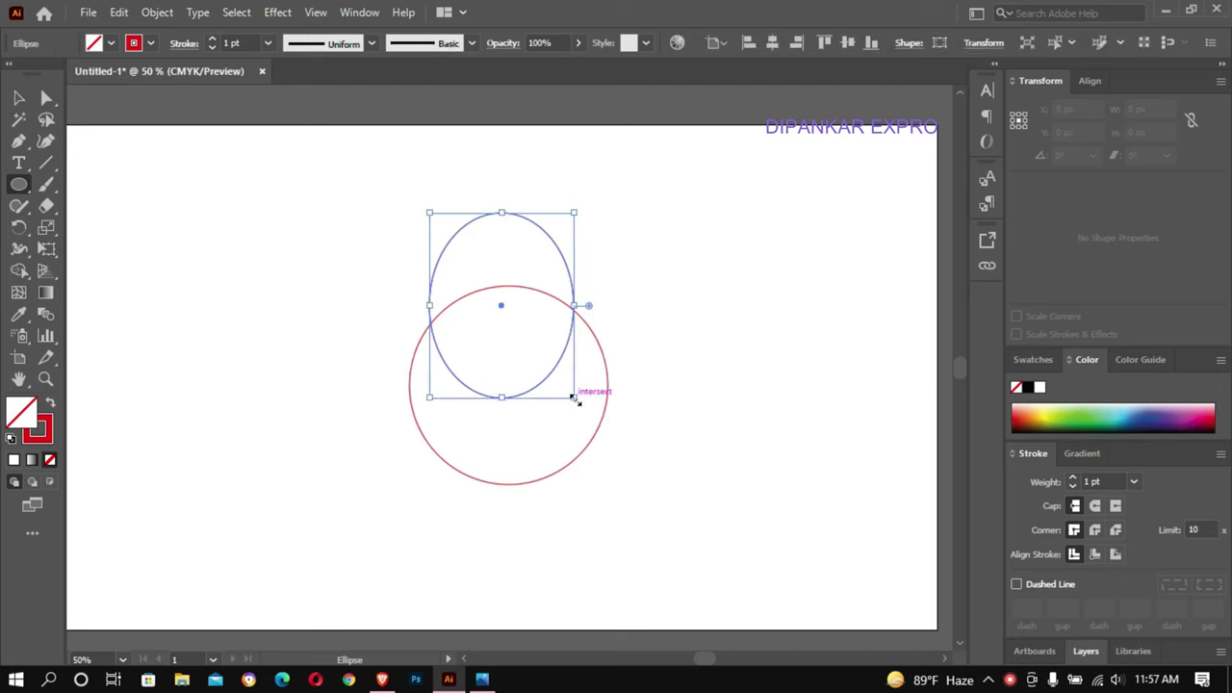
pyautogui.moveTo(579, 206); pyautogui.dragTo(575, 203)
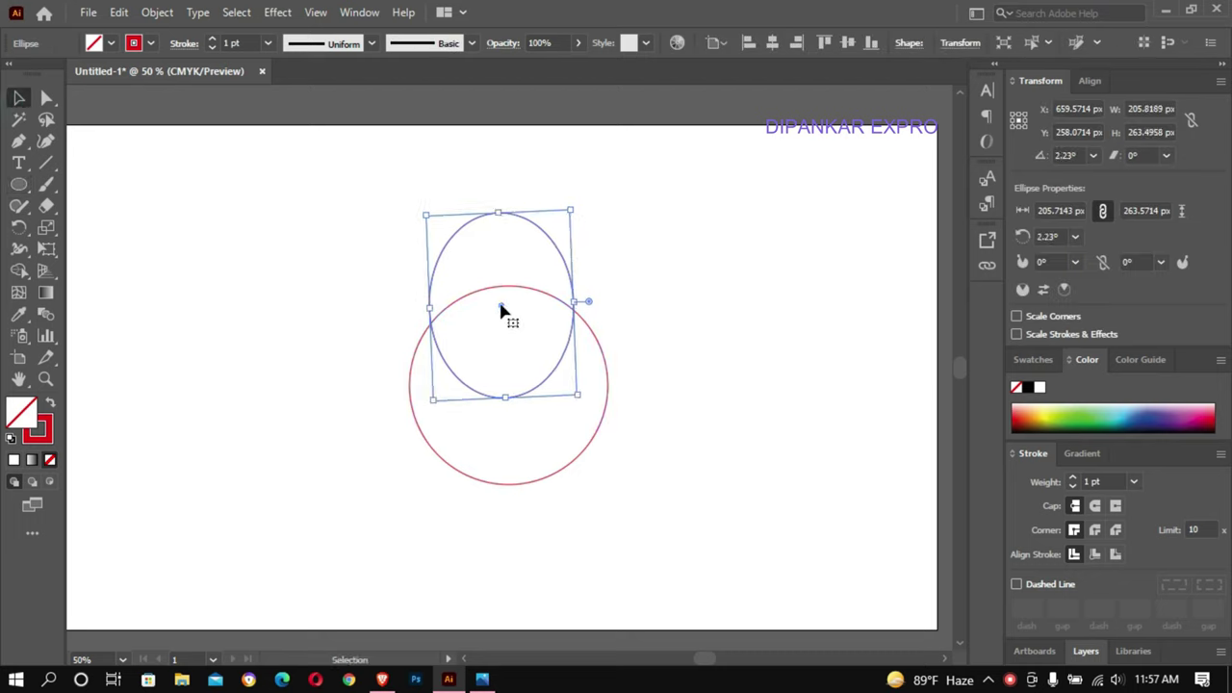
pyautogui.moveTo(500, 308); pyautogui.dragTo(491, 310)
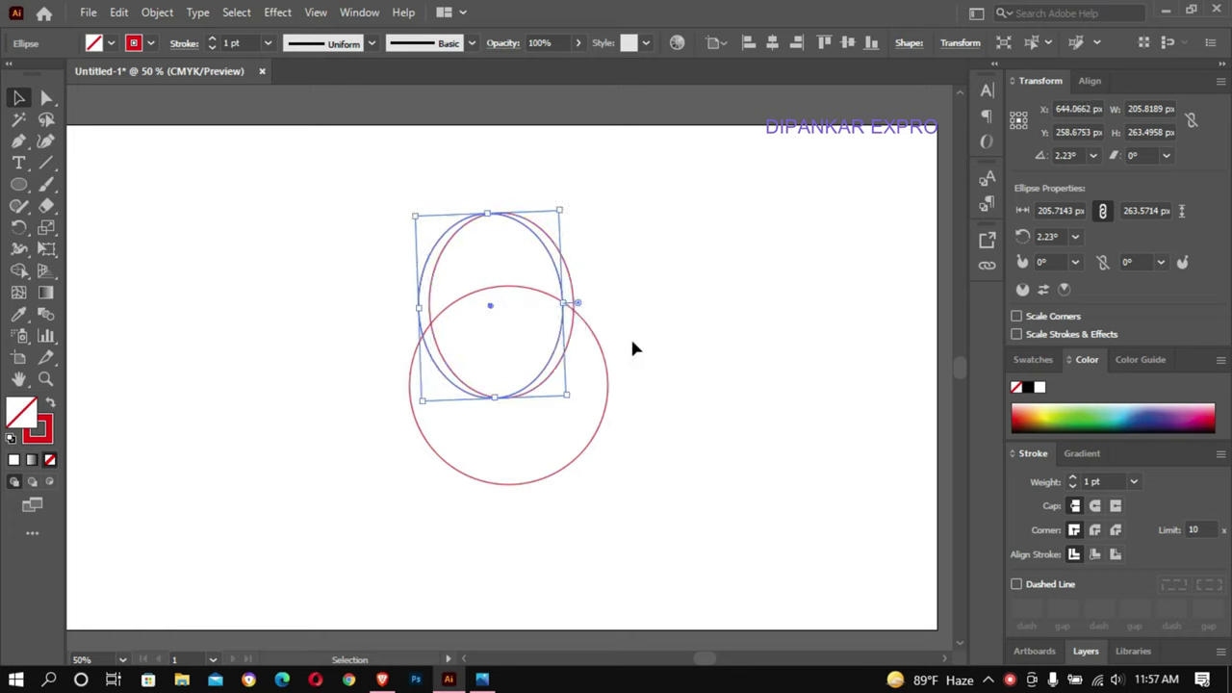
pyautogui.moveTo(580, 395); pyautogui.dragTo(622, 385)
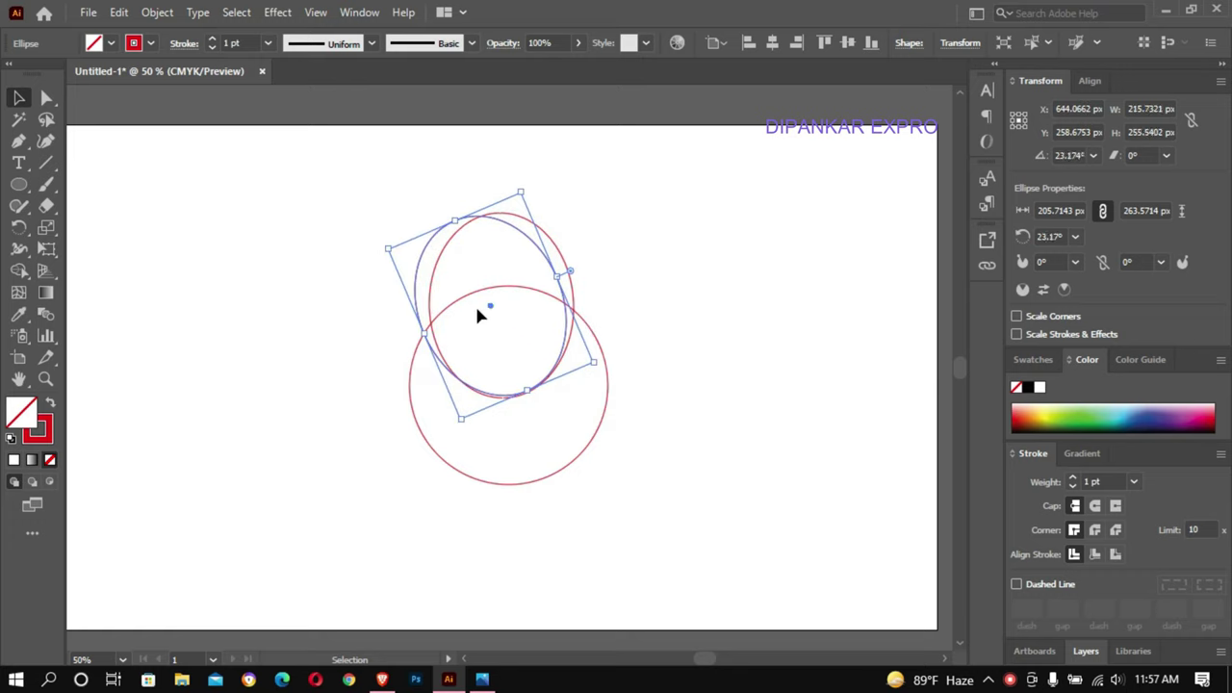
pyautogui.moveTo(493, 310); pyautogui.dragTo(497, 317)
pyautogui.click(639, 261)
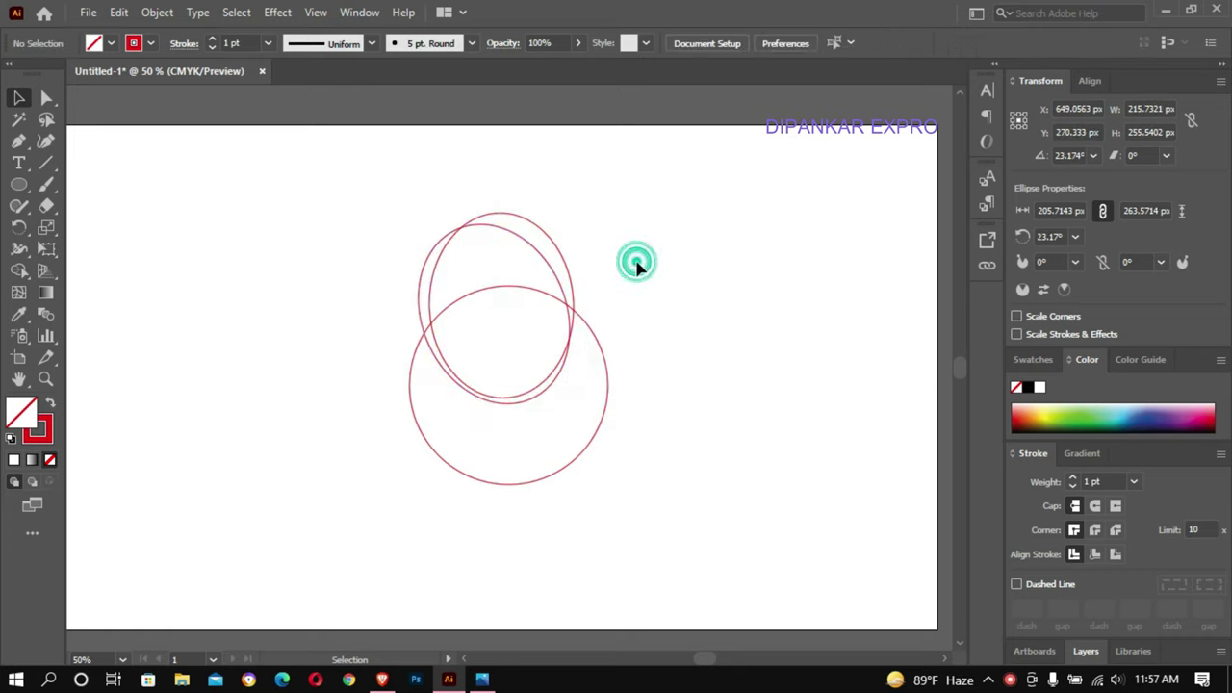
# - At 100% zoom, add a smaller copy of the tilted ellipse rotated about 41°
pyautogui.click(629, 285)
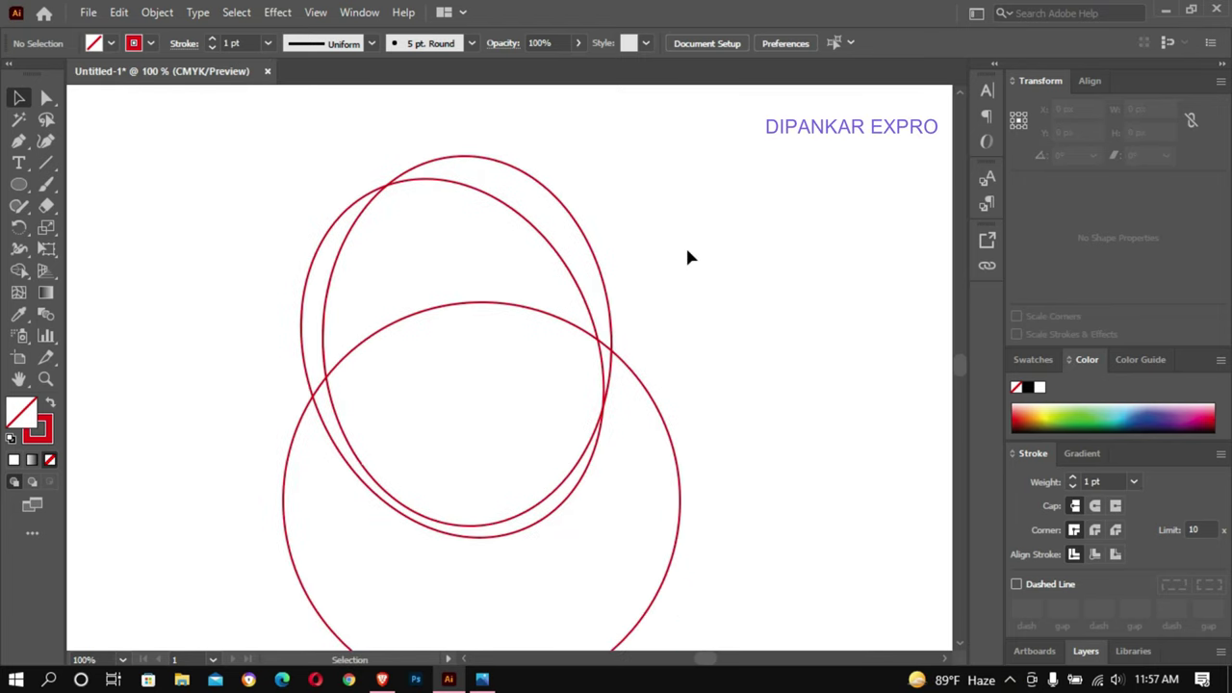
pyautogui.moveTo(548, 201); pyautogui.dragTo(481, 192)
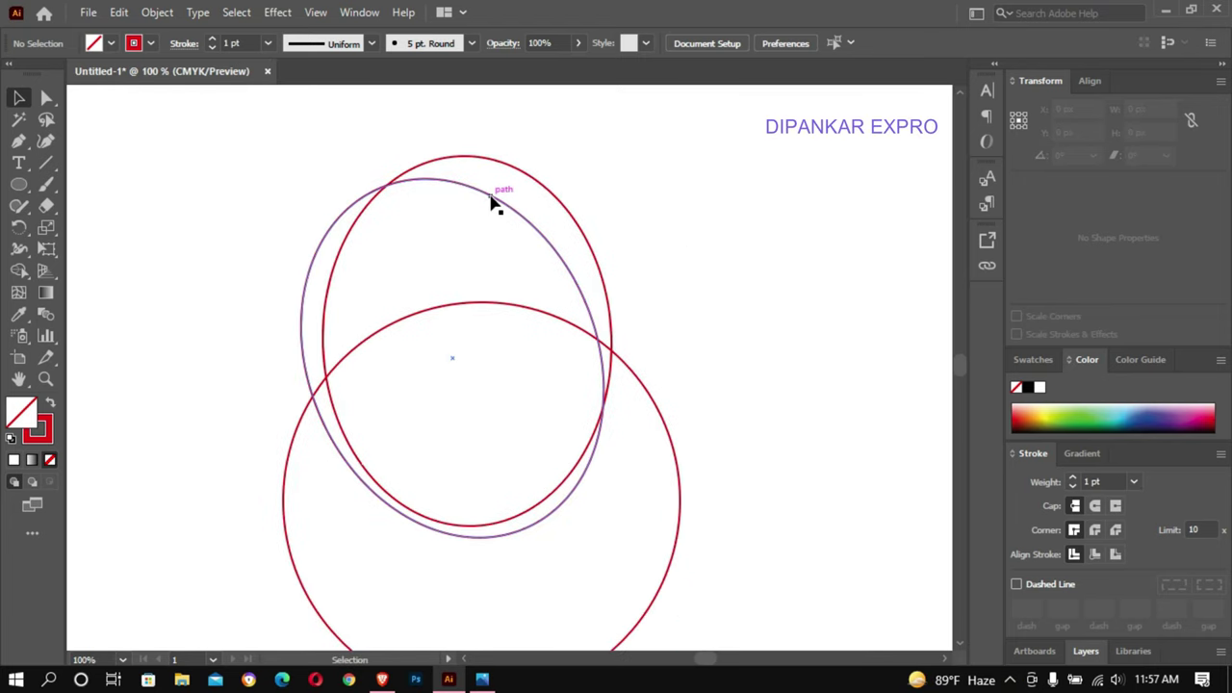
pyautogui.moveTo(231, 253); pyautogui.dragTo(385, 308)
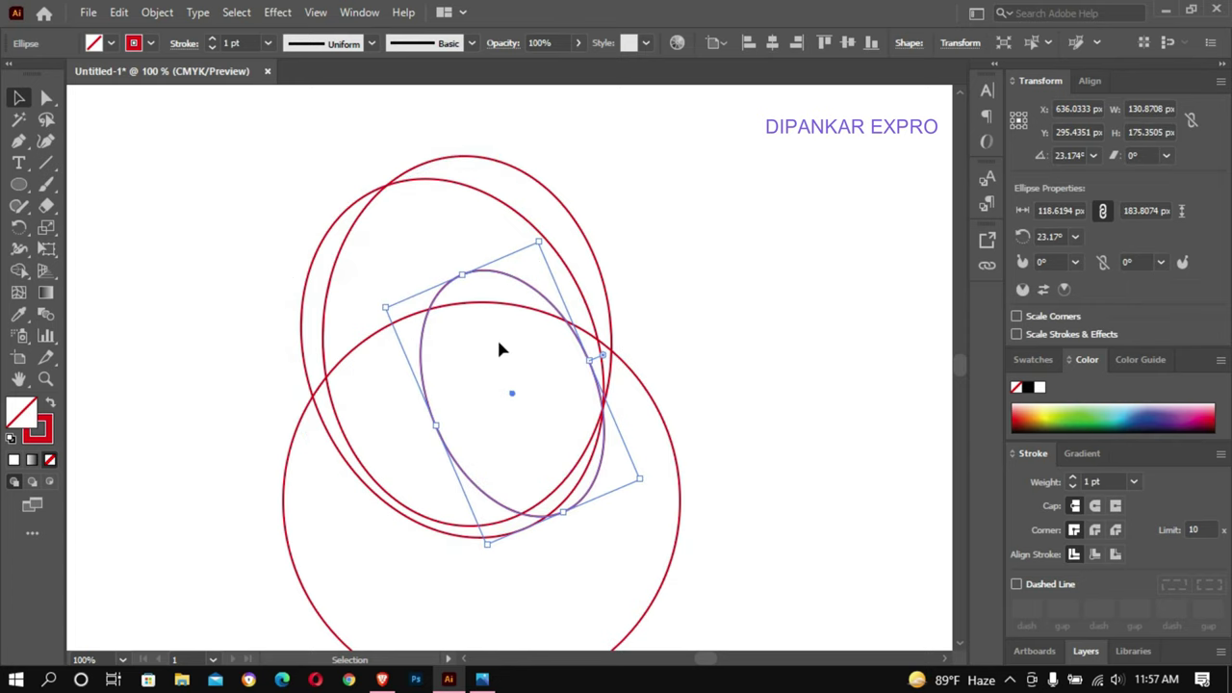
pyautogui.moveTo(511, 397); pyautogui.dragTo(491, 350)
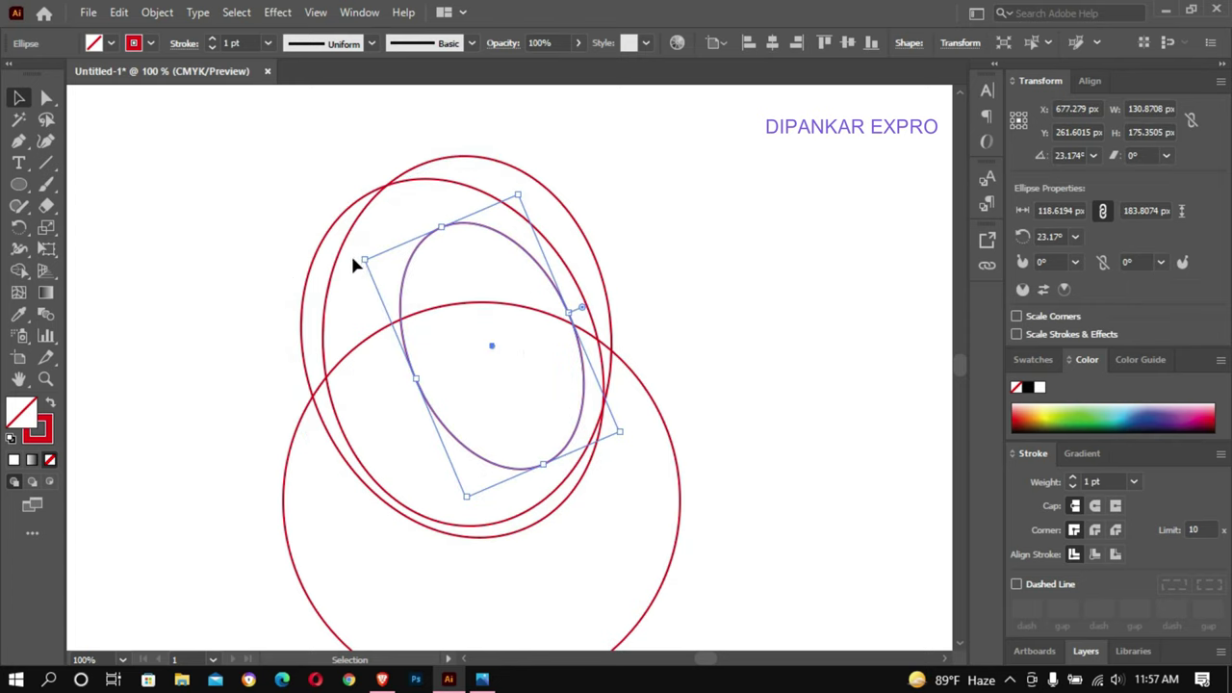
pyautogui.moveTo(357, 254); pyautogui.dragTo(385, 296)
pyautogui.moveTo(491, 352); pyautogui.dragTo(483, 364)
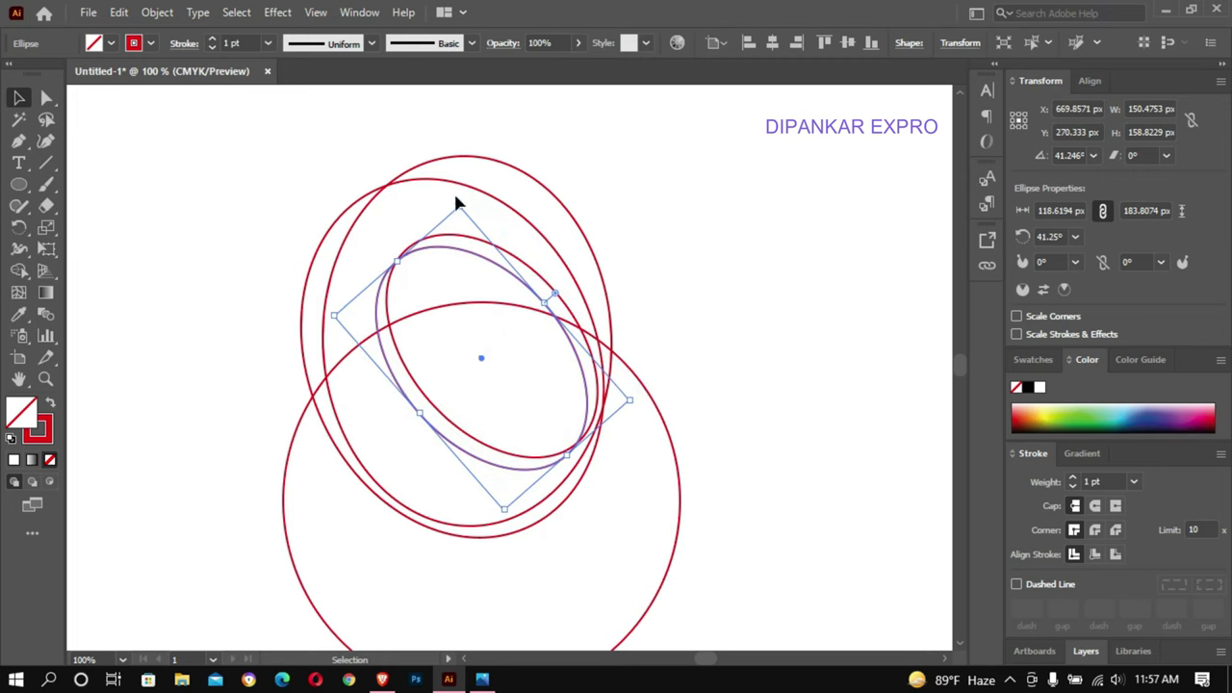
pyautogui.moveTo(457, 202)
pyautogui.mouseDown()
pyautogui.moveTo(392, 208)
pyautogui.moveTo(408, 237)
pyautogui.mouseUp()
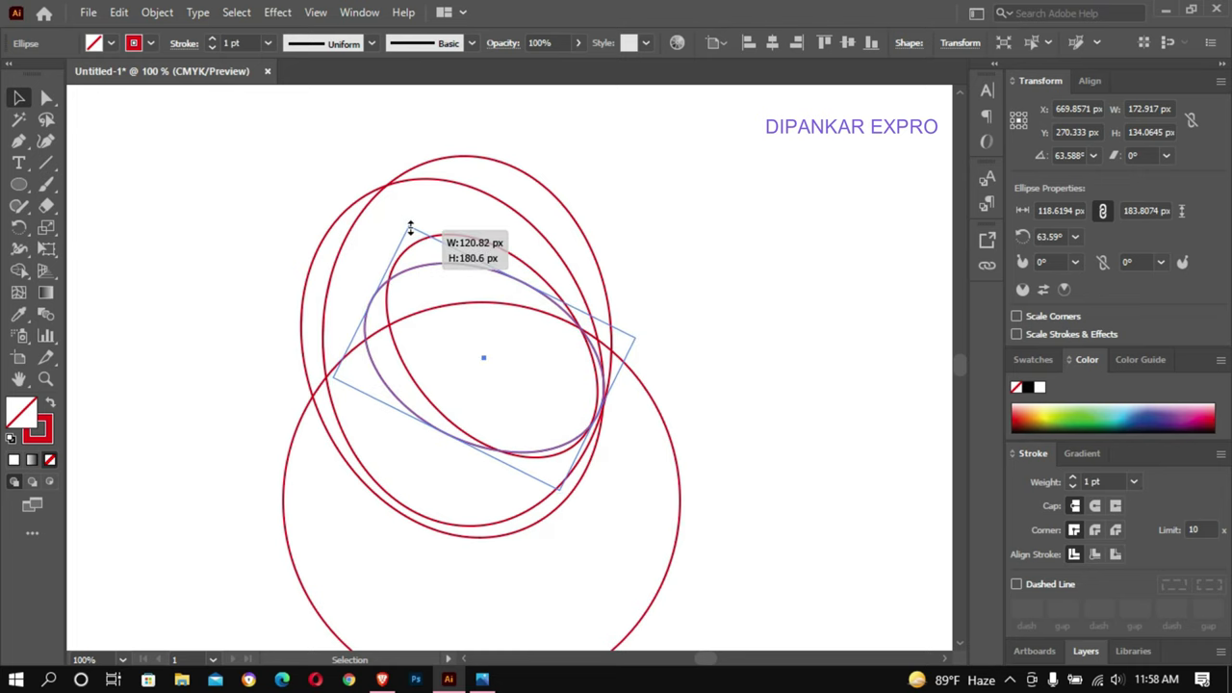
# - Shrink that ellipse copy further and nest it inside the larger ellipses
pyautogui.moveTo(475, 355); pyautogui.dragTo(479, 377)
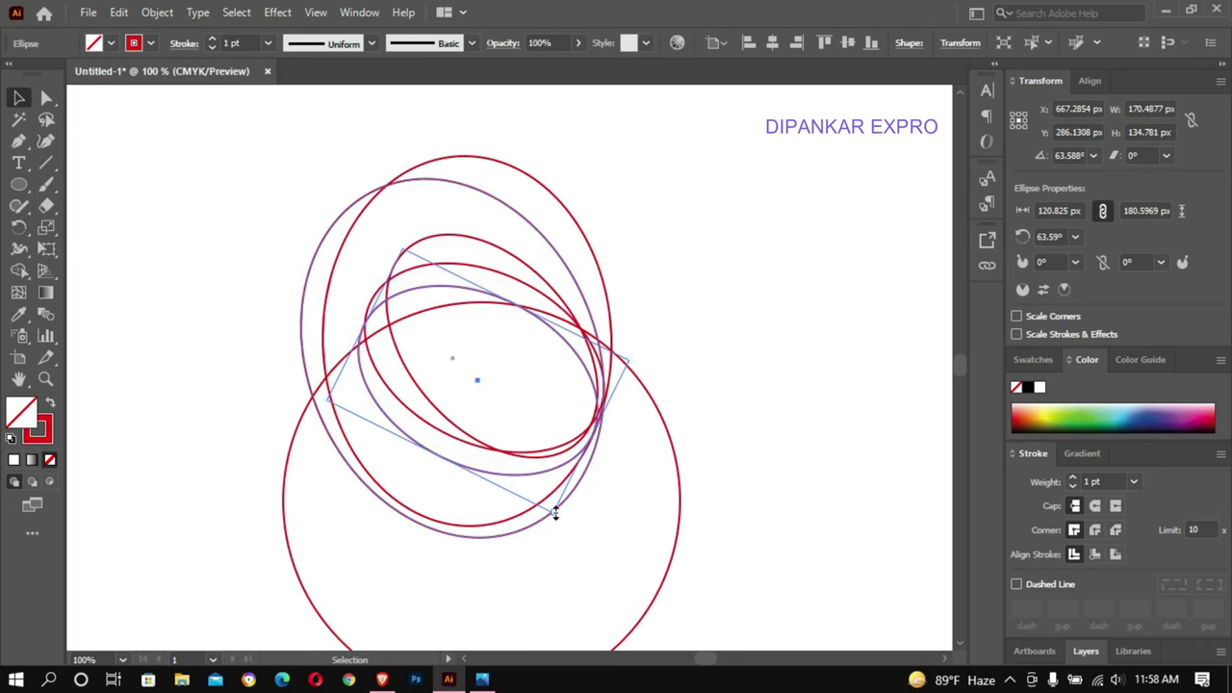
pyautogui.moveTo(552, 511); pyautogui.dragTo(530, 462)
pyautogui.moveTo(468, 357); pyautogui.dragTo(495, 371)
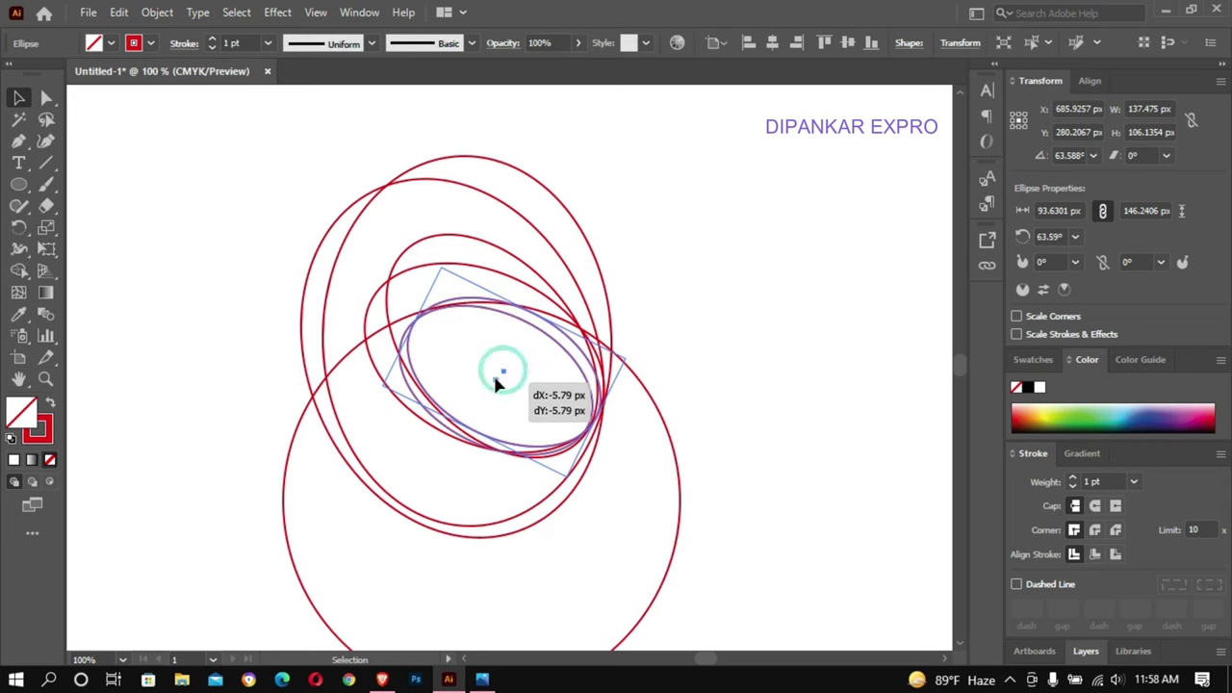
pyautogui.moveTo(620, 363); pyautogui.dragTo(523, 364)
pyautogui.moveTo(449, 384); pyautogui.dragTo(508, 370)
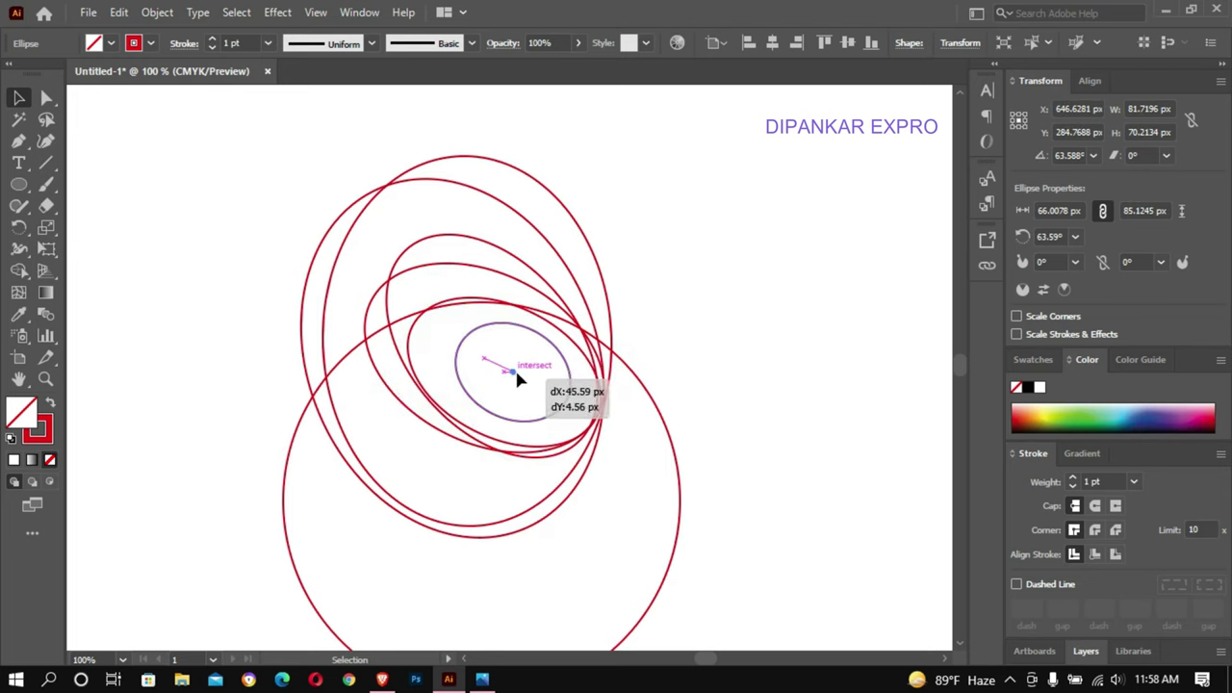
pyautogui.moveTo(583, 364); pyautogui.dragTo(664, 378)
pyautogui.moveTo(535, 397); pyautogui.dragTo(526, 387)
pyautogui.click(649, 360)
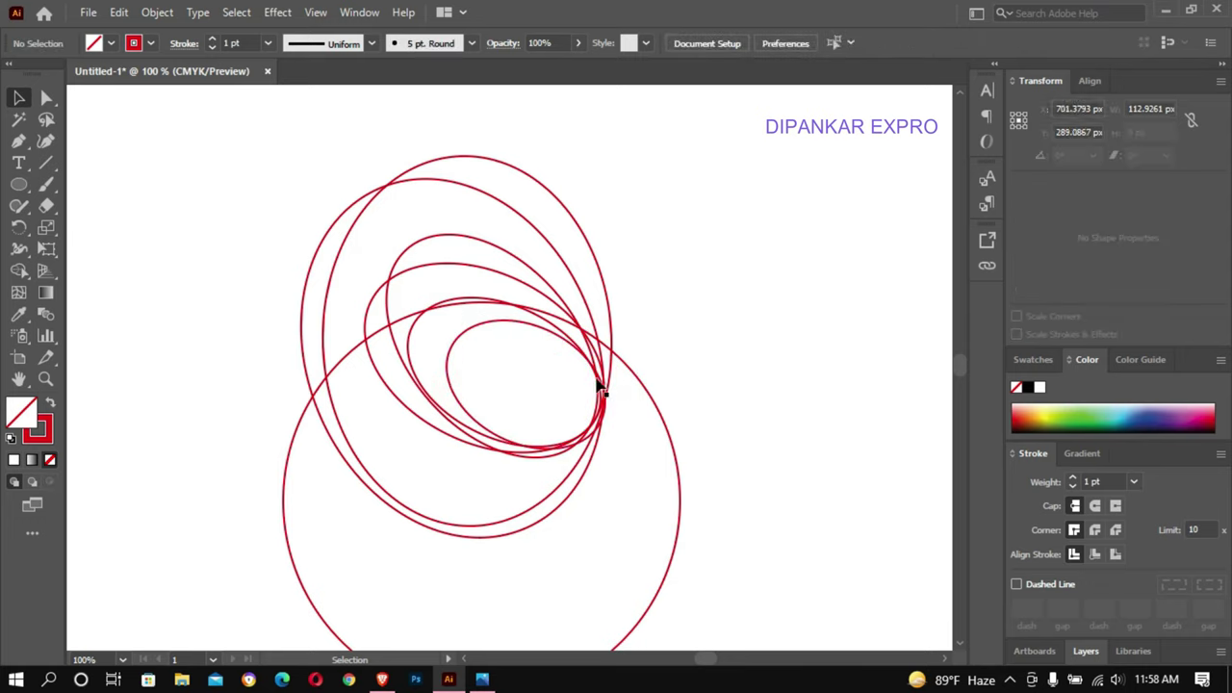
# - Adjust the small ellipse's rotation, trying about 68° and settling near 57°
pyautogui.click(514, 329)
pyautogui.moveTo(628, 366); pyautogui.dragTo(631, 358)
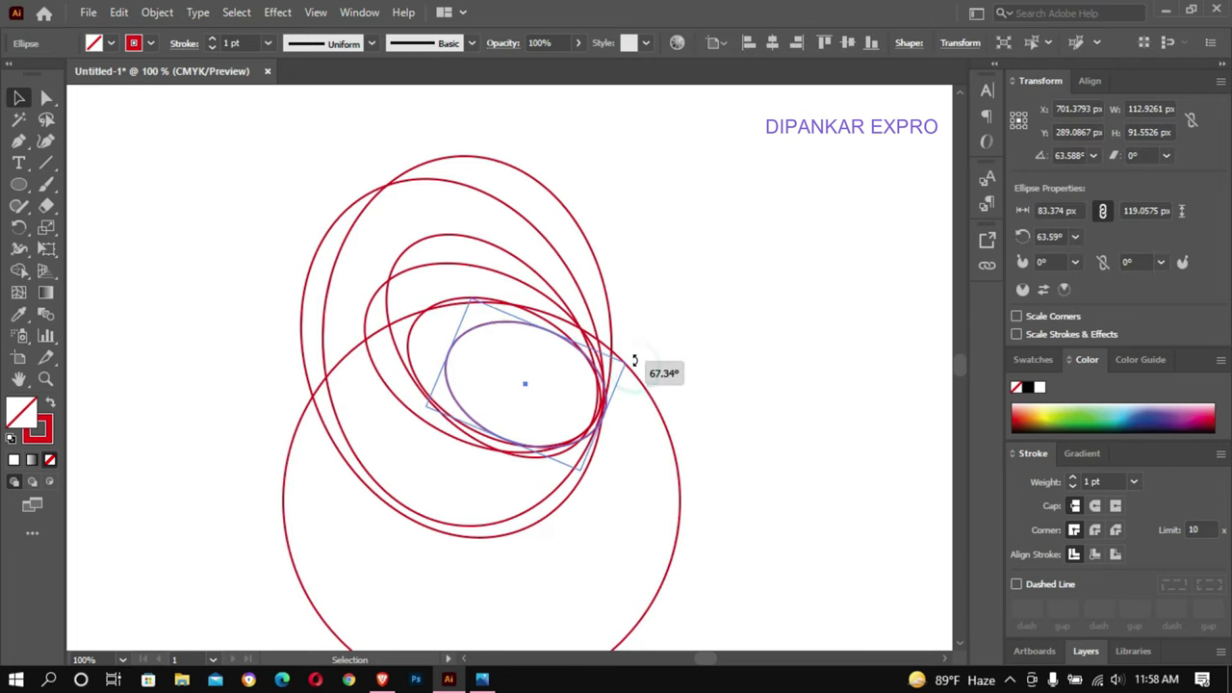
pyautogui.moveTo(526, 390); pyautogui.dragTo(532, 389)
pyautogui.click(676, 266)
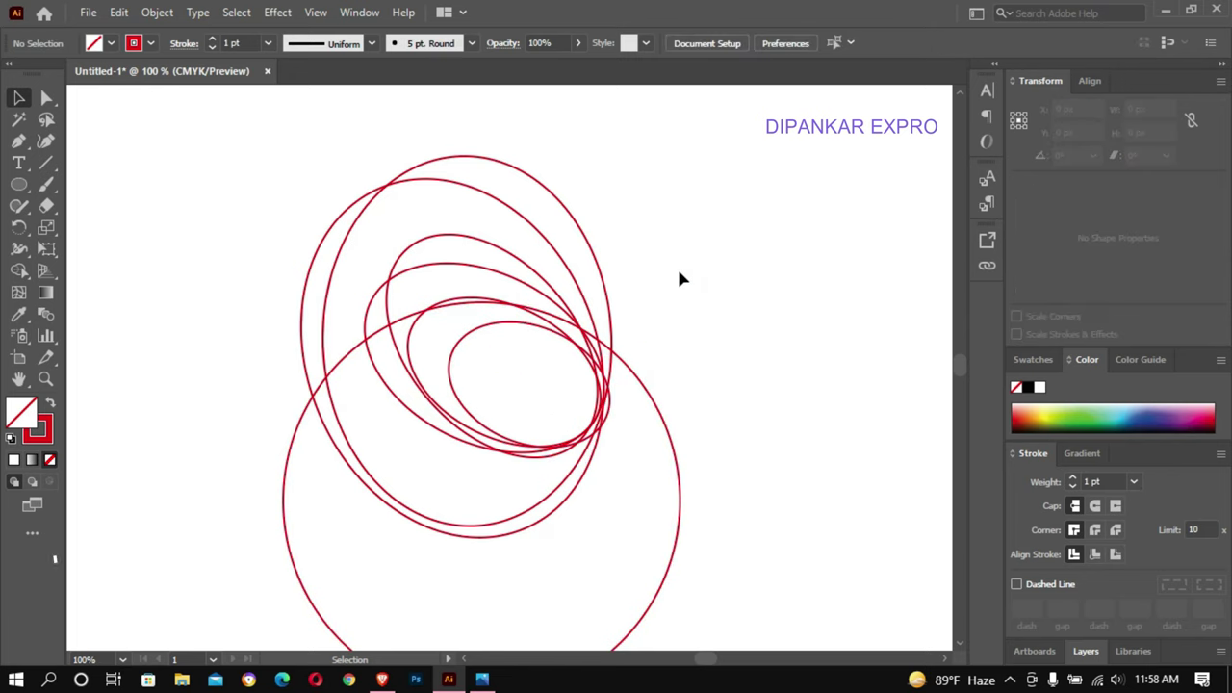
pyautogui.click(534, 330)
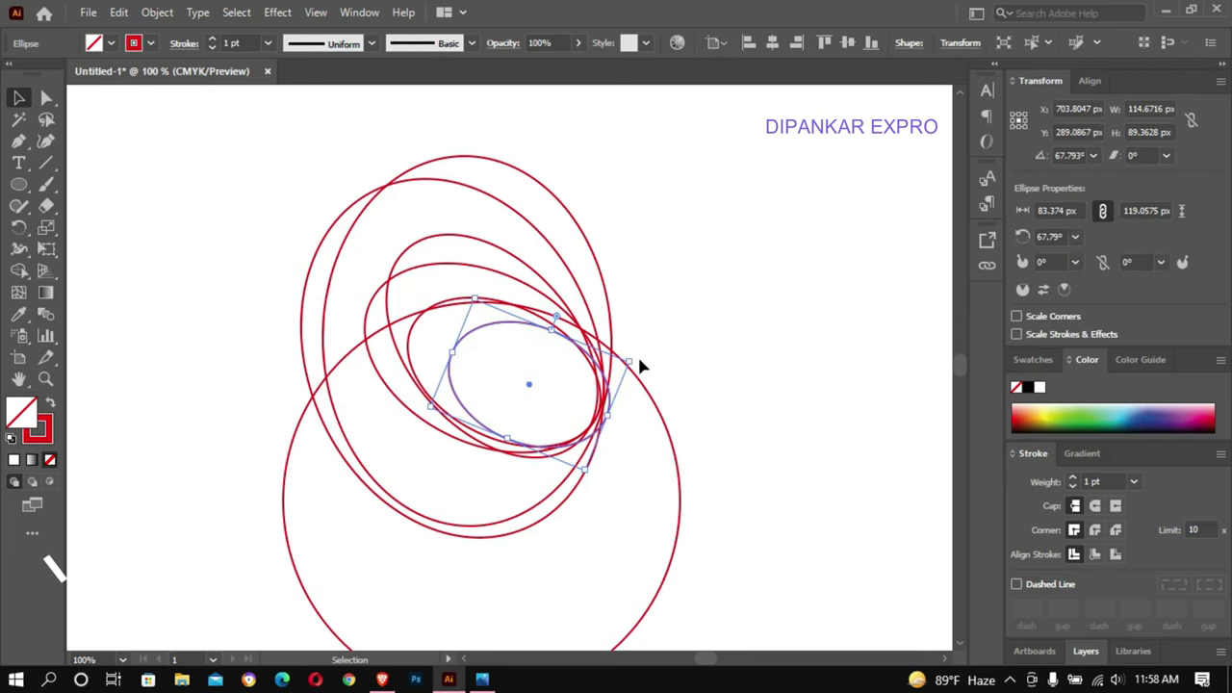
pyautogui.moveTo(632, 360); pyautogui.dragTo(628, 380)
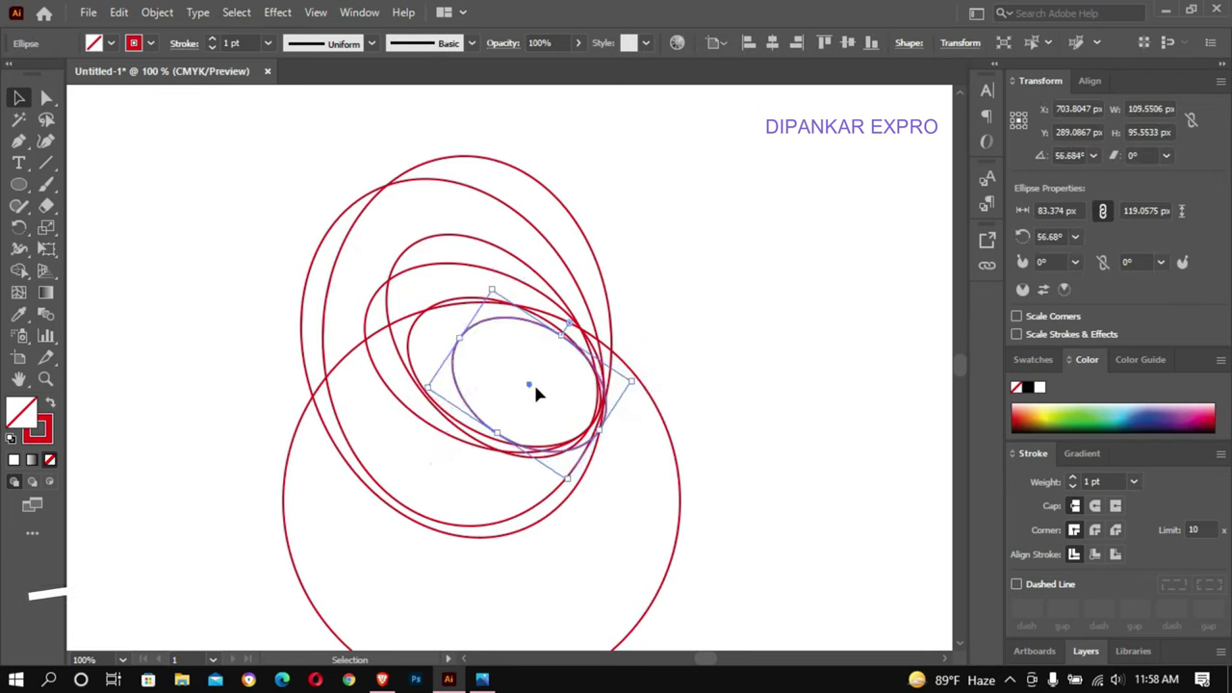
pyautogui.click(763, 242)
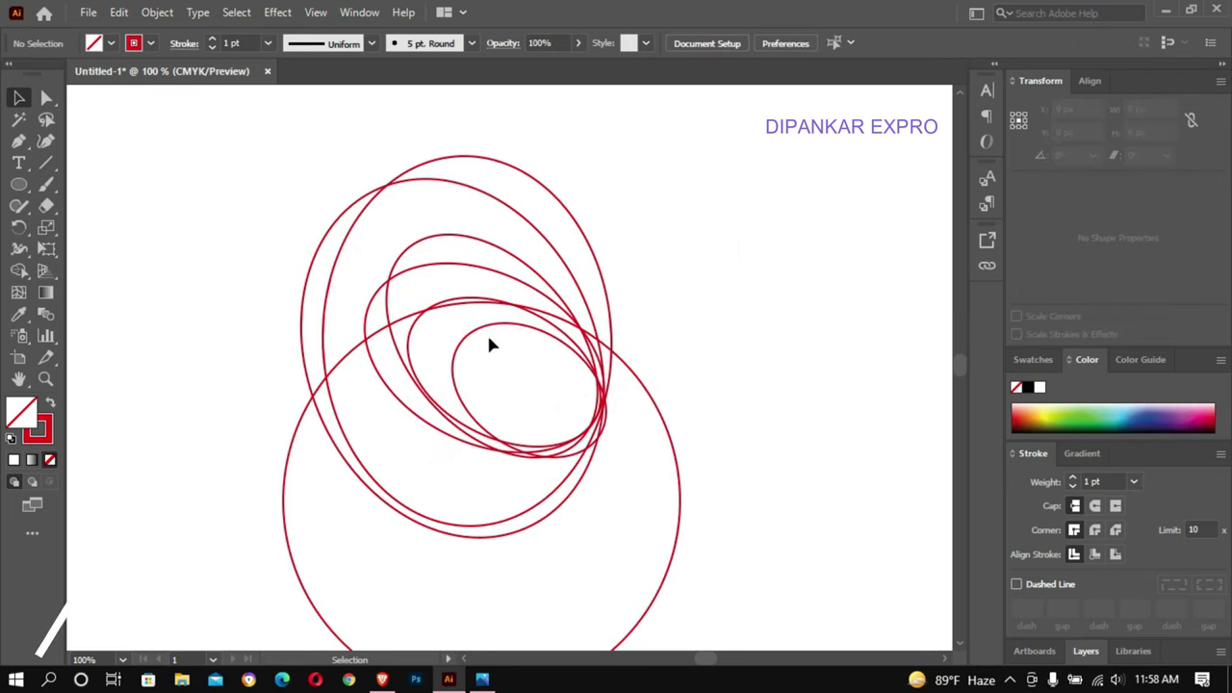
# - Shrink the innermost ellipse and move it about 20 px down
pyautogui.click(488, 347)
pyautogui.moveTo(525, 380); pyautogui.dragTo(524, 393)
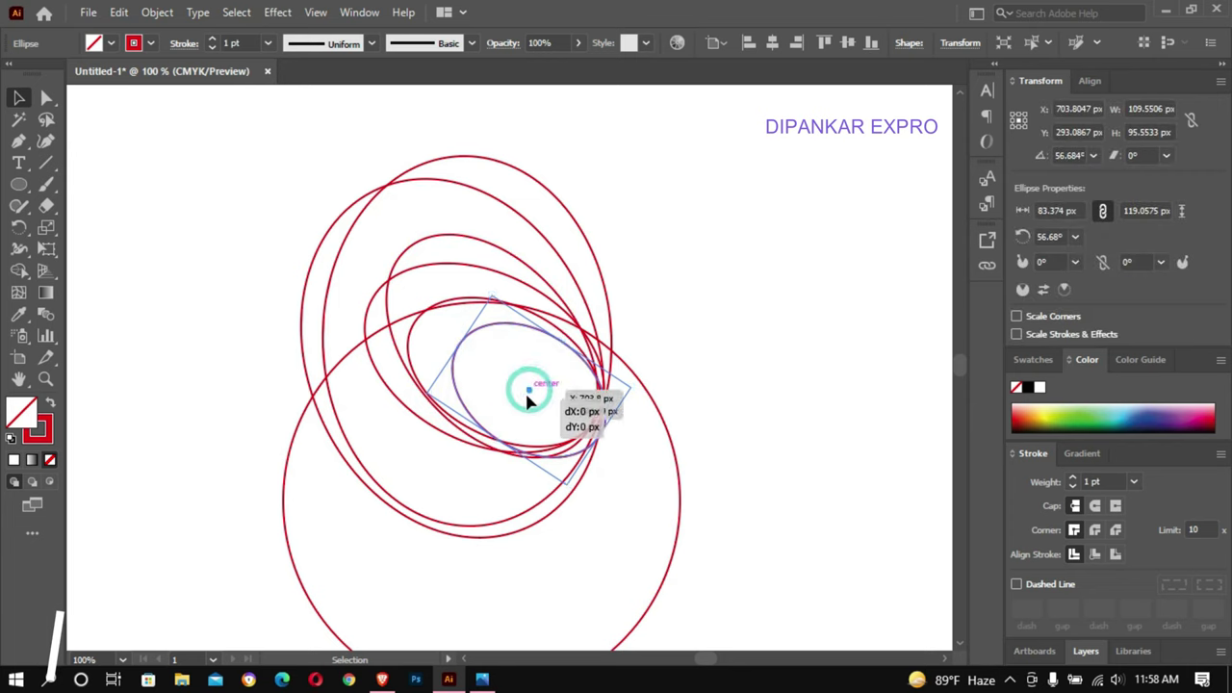
pyautogui.moveTo(491, 308)
pyautogui.mouseDown()
pyautogui.moveTo(612, 428)
pyautogui.moveTo(640, 371)
pyautogui.mouseUp()
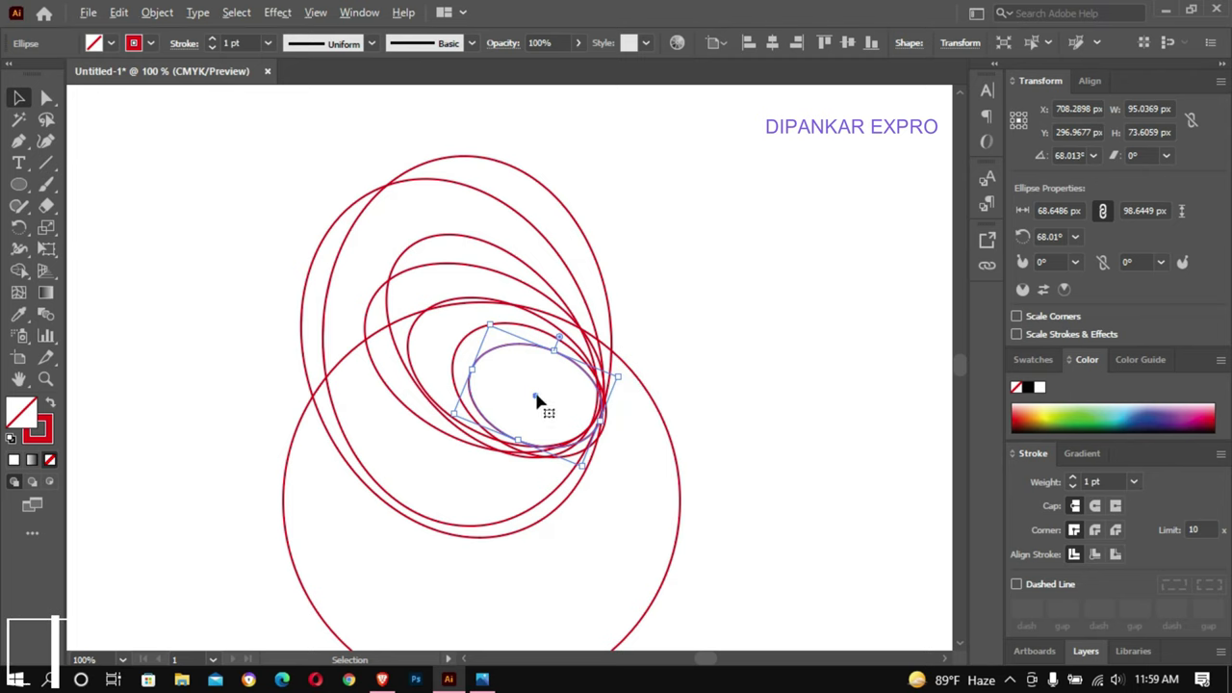
pyautogui.moveTo(536, 400); pyautogui.dragTo(536, 420)
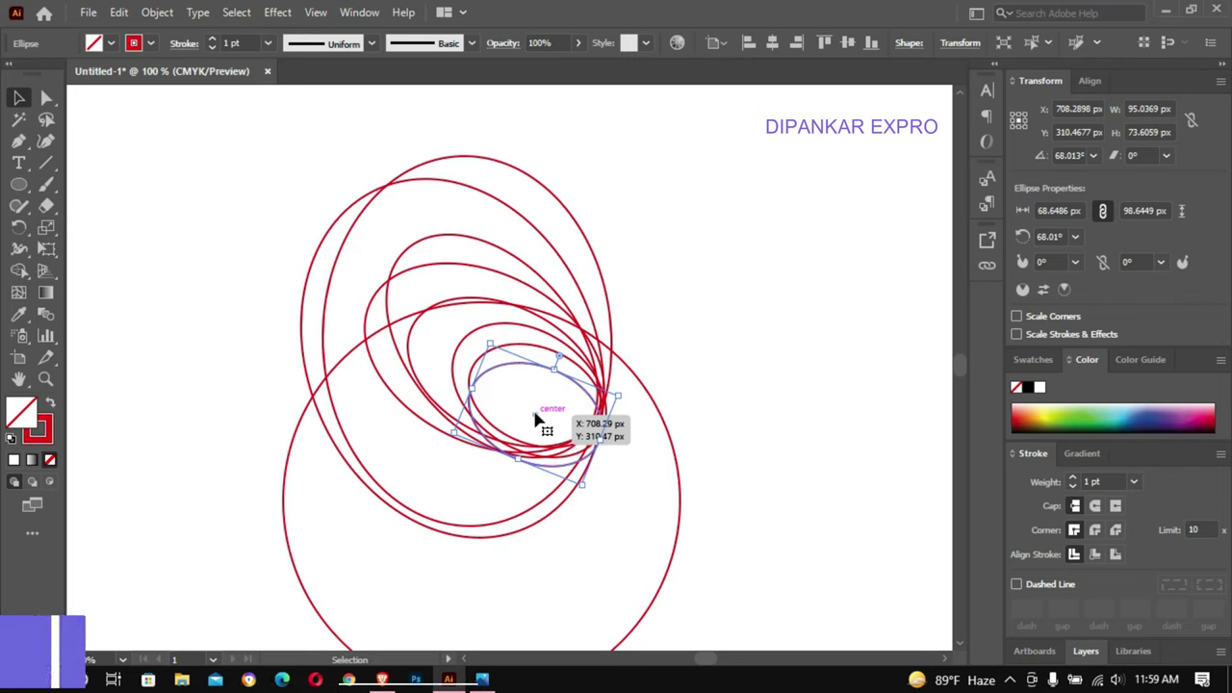
# - Add a smallest rotated ellipse copy where the swirl converges
pyautogui.moveTo(538, 408); pyautogui.dragTo(540, 412)
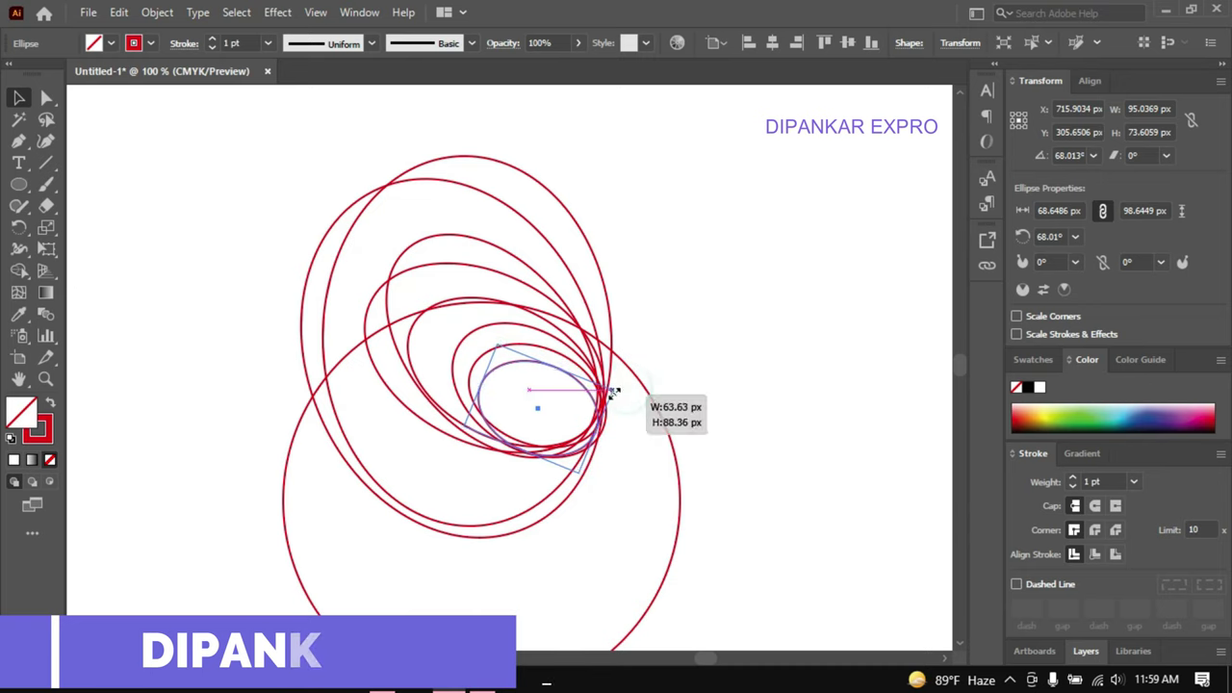
pyautogui.moveTo(540, 412); pyautogui.dragTo(541, 408)
pyautogui.moveTo(627, 379); pyautogui.dragTo(670, 307)
pyautogui.click(681, 285)
# - Set the stroke of every selected circle and ellipse to black
pyautogui.scroll(-2, 664, 193)
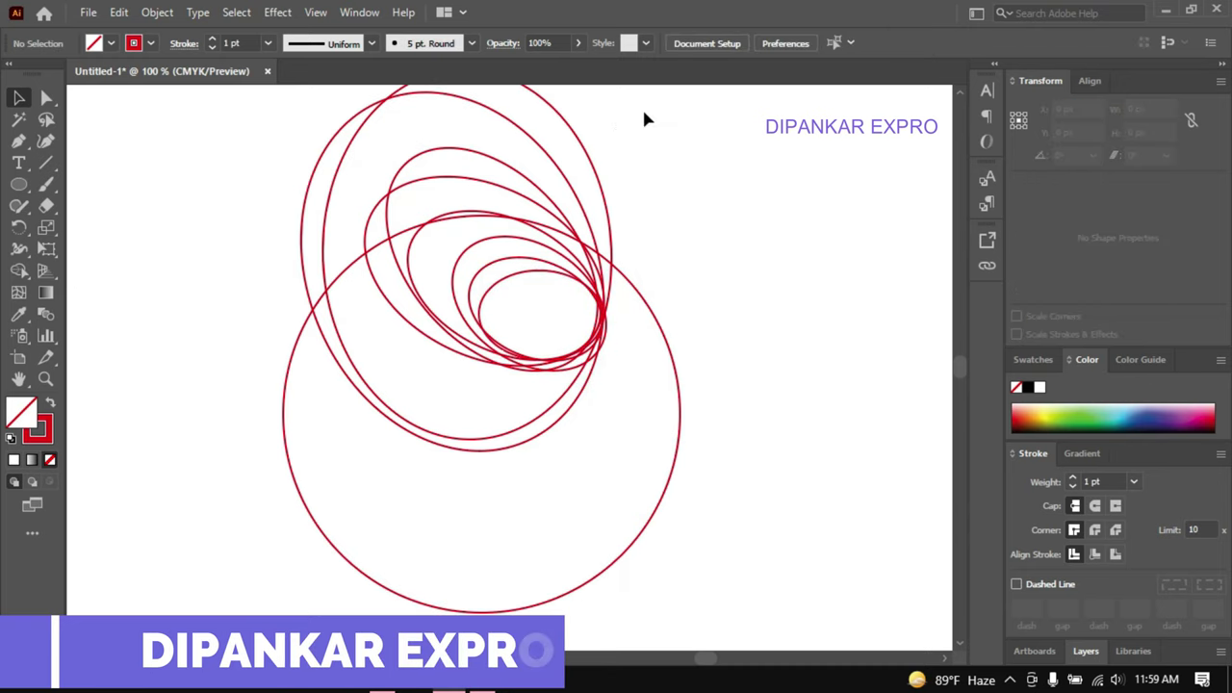
pyautogui.moveTo(642, 107); pyautogui.dragTo(221, 272)
pyautogui.click(149, 43)
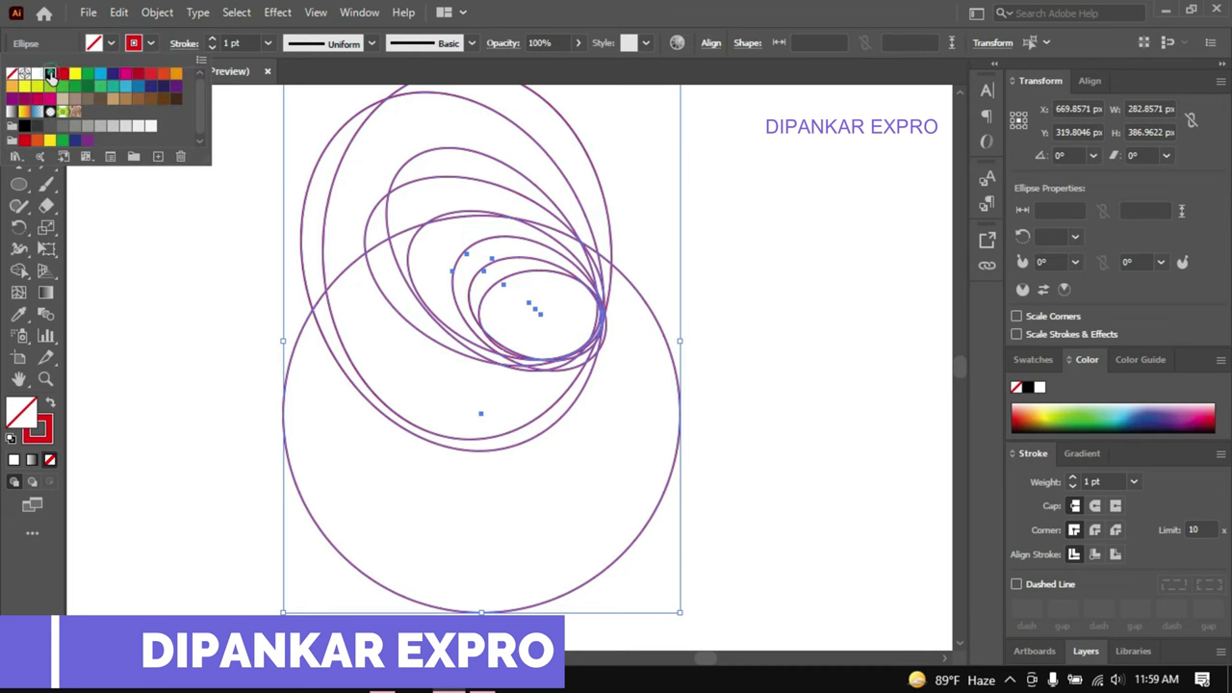
pyautogui.click(51, 76)
pyautogui.click(861, 214)
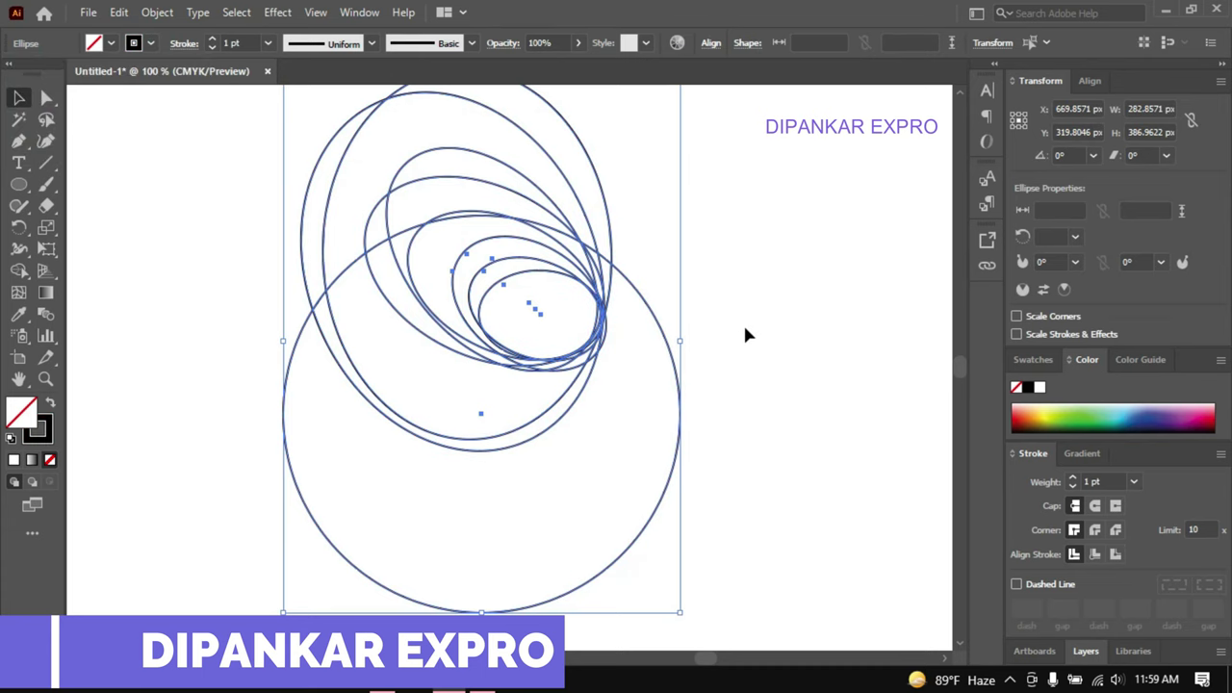
pyautogui.scroll(2, 742, 314)
pyautogui.hotkey('ctrl', '-')
pyautogui.moveTo(737, 332)
pyautogui.mouseDown()
pyautogui.moveTo(620, 360)
pyautogui.moveTo(606, 338)
pyautogui.mouseUp()
# - Draw a wide flat red ellipse right of the circles and rotate it to a steeper tilt
pyautogui.press('l')
pyautogui.moveTo(577, 251)
pyautogui.mouseDown()
pyautogui.moveTo(725, 357)
pyautogui.moveTo(775, 325)
pyautogui.mouseUp()
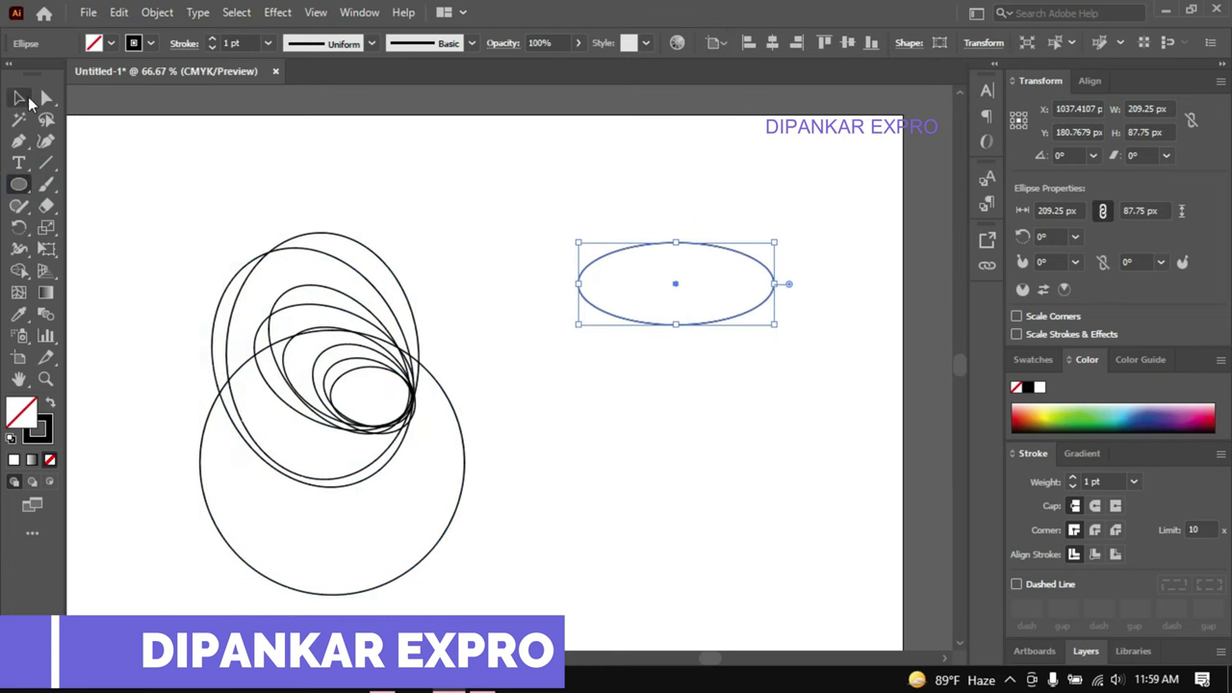
pyautogui.click(150, 42)
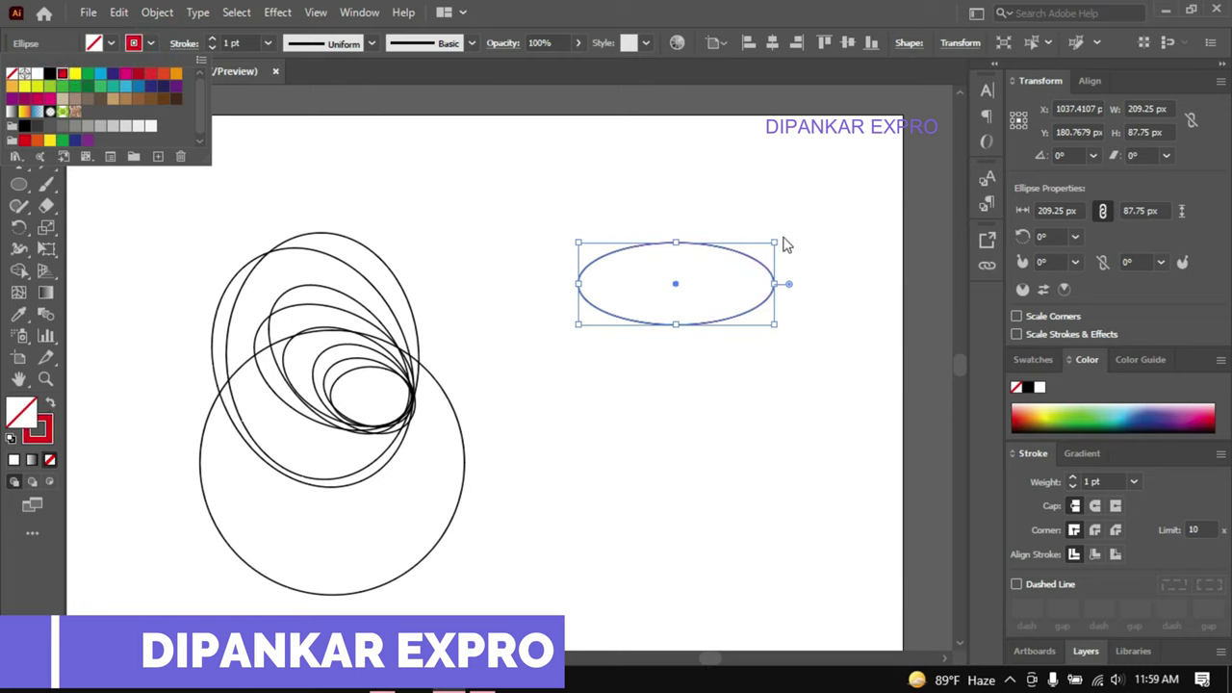
pyautogui.press('Escape')
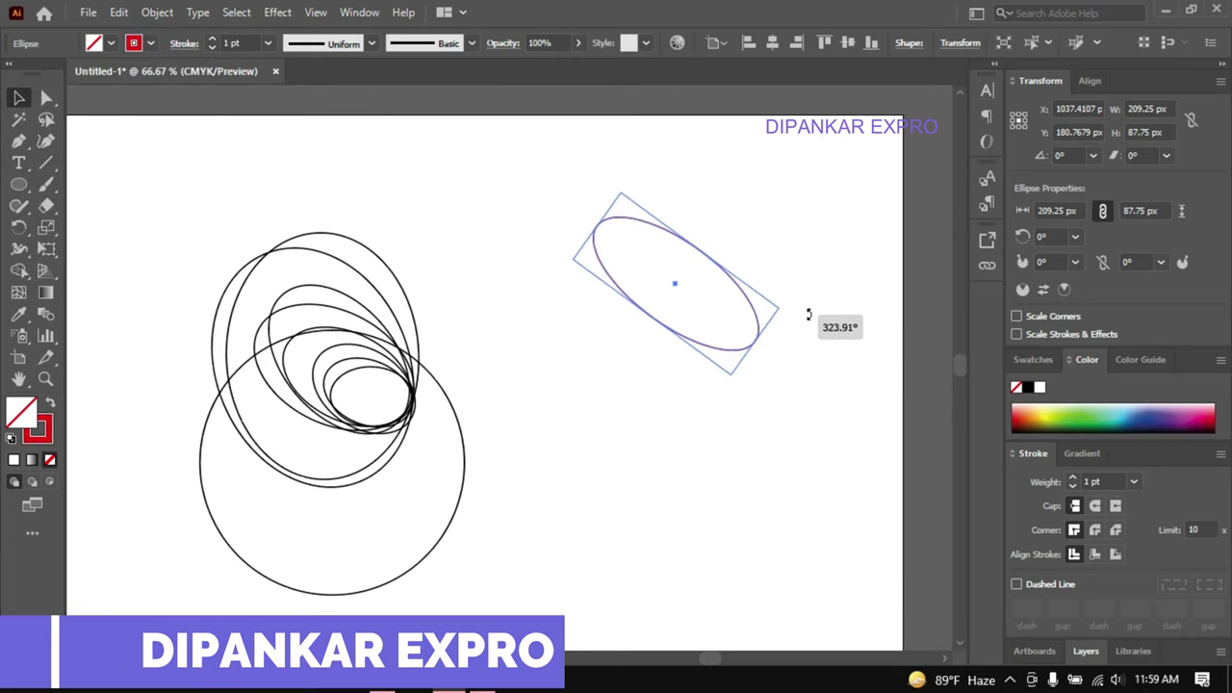
pyautogui.moveTo(771, 237); pyautogui.dragTo(807, 310)
pyautogui.moveTo(672, 311); pyautogui.dragTo(670, 285)
pyautogui.click(662, 301)
pyautogui.moveTo(784, 308)
pyautogui.mouseDown()
pyautogui.moveTo(773, 354)
pyautogui.moveTo(789, 308)
pyautogui.mouseUp()
pyautogui.click(733, 363)
# - Add an offset ellipse copy shrunk to about 204 × 86 px and tilted near 341°
pyautogui.click(732, 364)
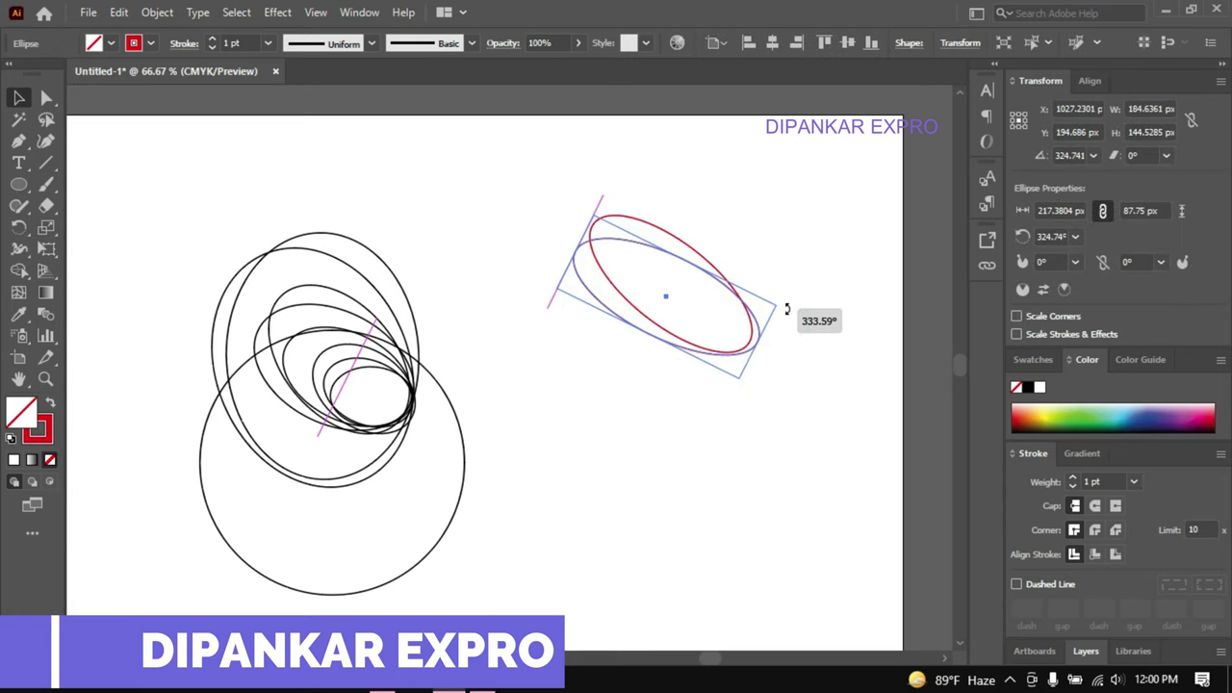
pyautogui.click(837, 221)
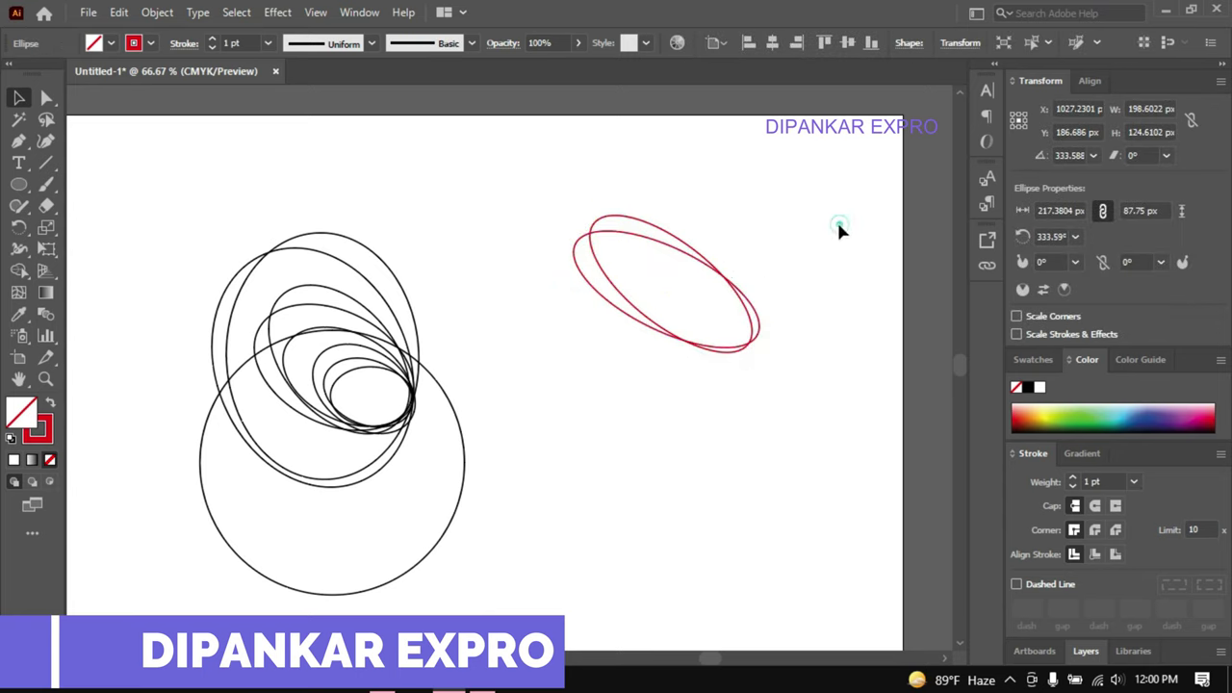
pyautogui.moveTo(668, 294); pyautogui.dragTo(652, 335)
pyautogui.moveTo(737, 378); pyautogui.dragTo(658, 294)
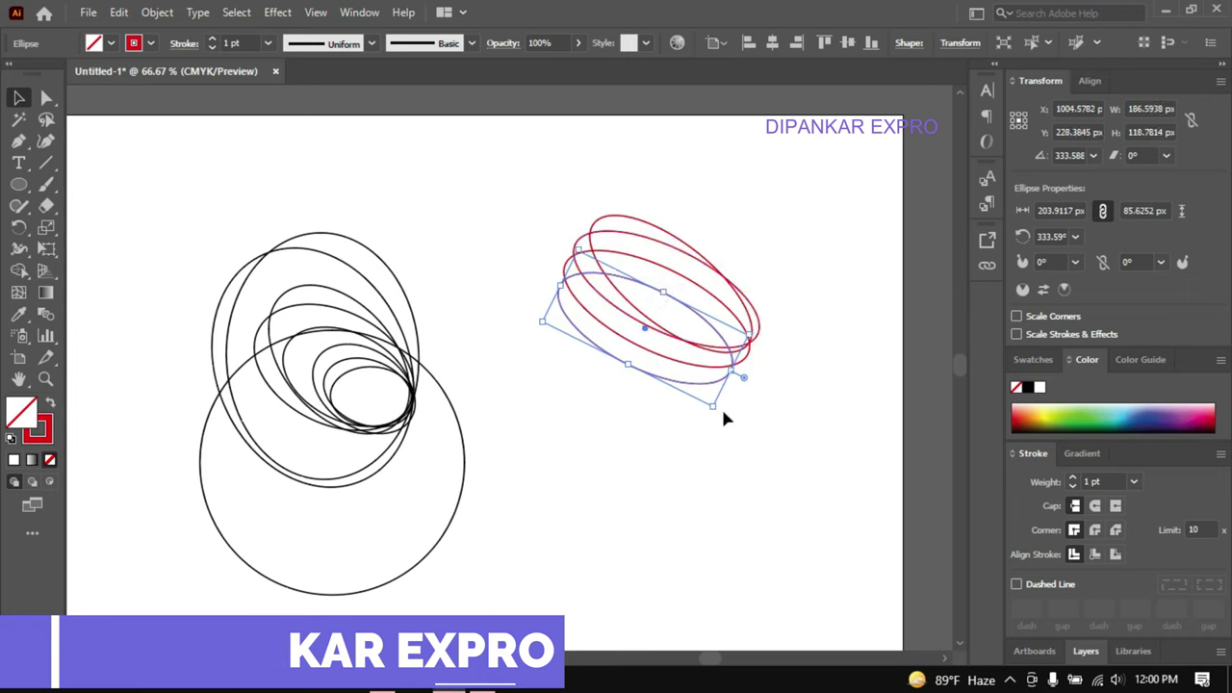
pyautogui.moveTo(718, 412); pyautogui.dragTo(731, 396)
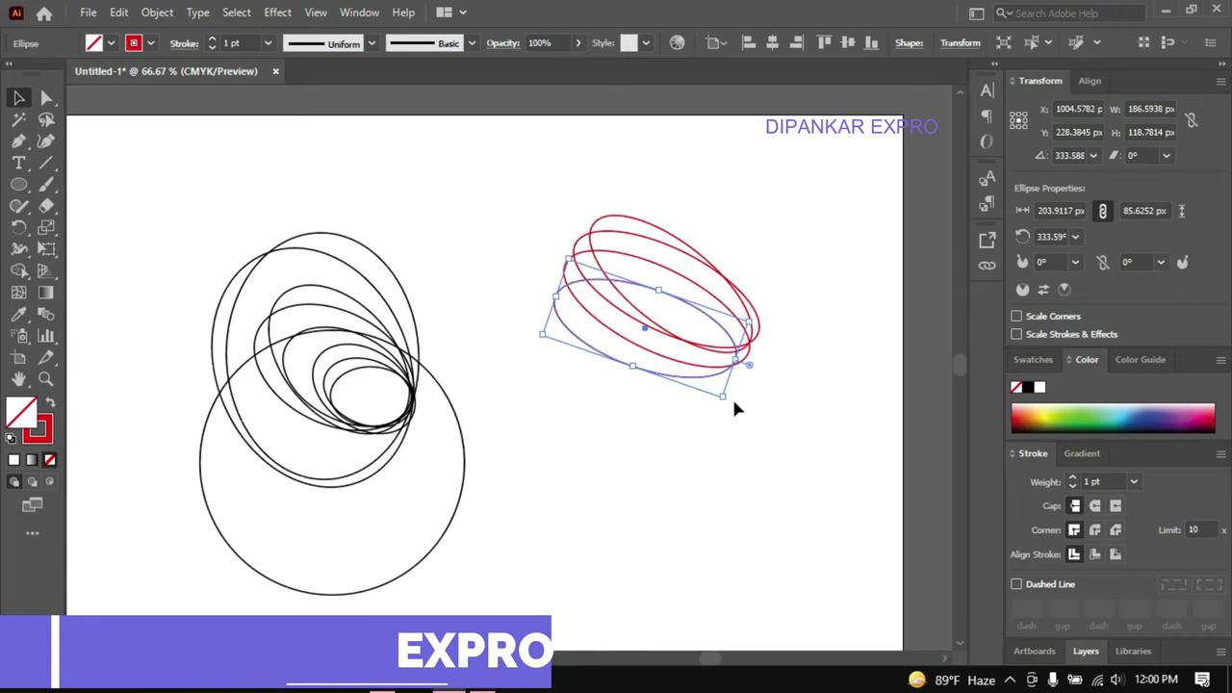
pyautogui.press('Up')
pyautogui.press('Up')
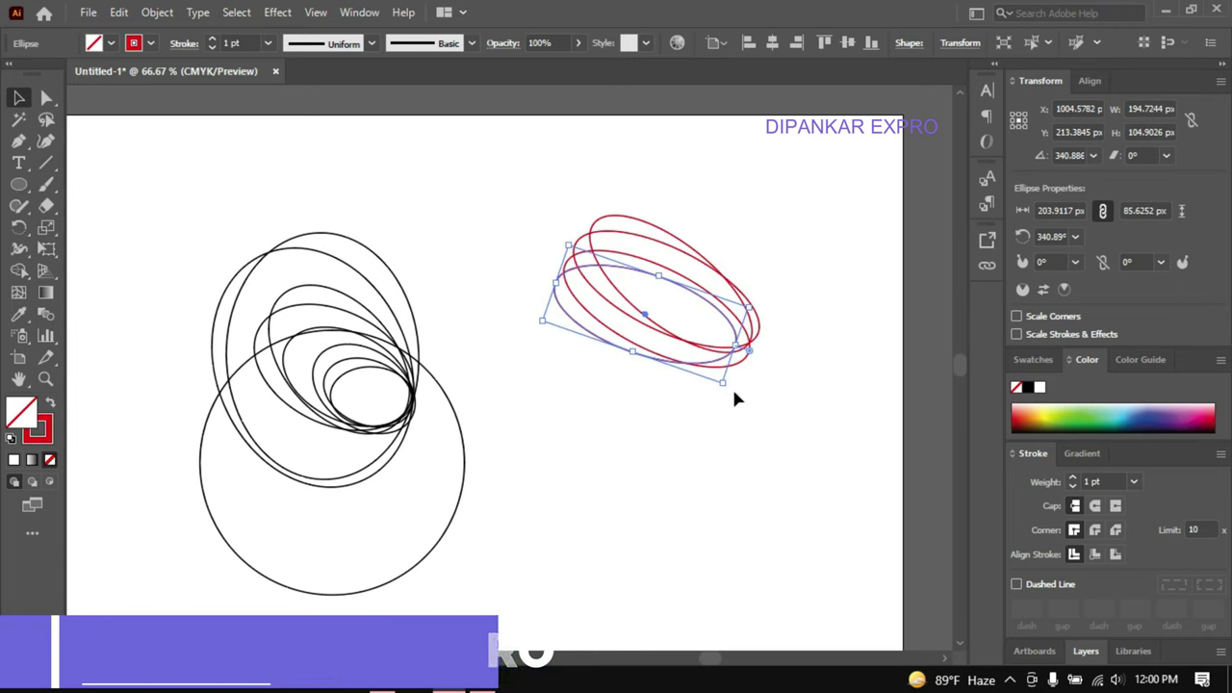
# - Draw an angled and a horizontal red line below the ellipses, plus a lower copy
pyautogui.click(46, 163)
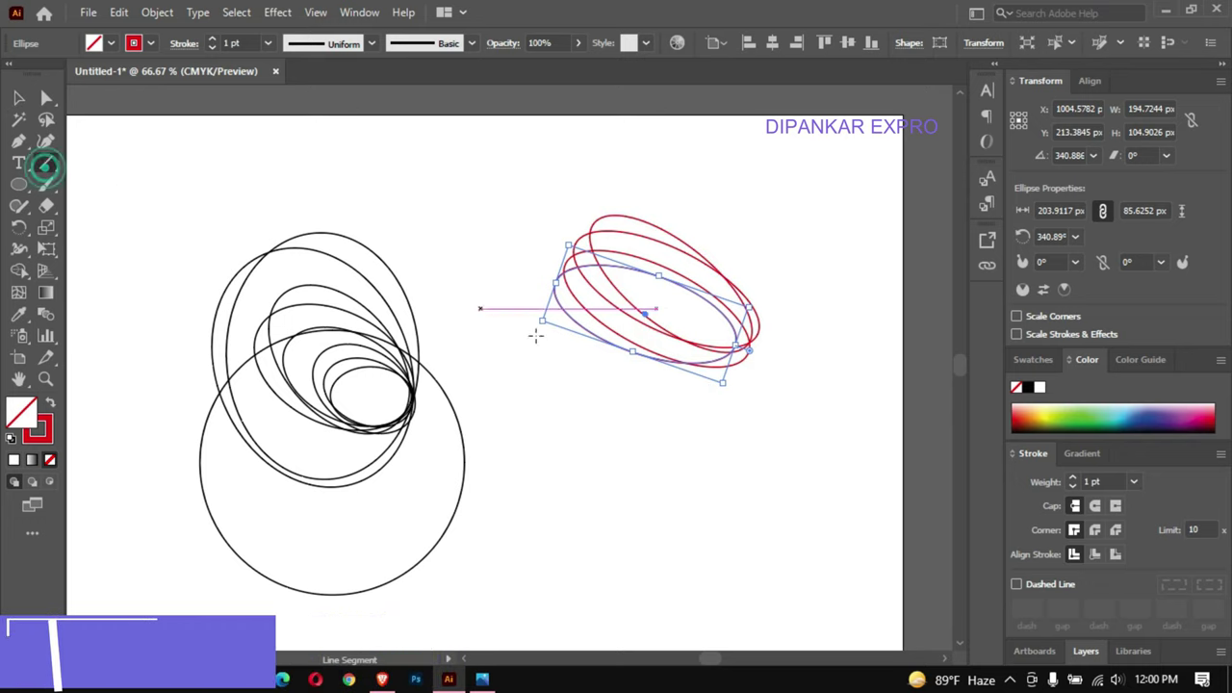
pyautogui.moveTo(579, 359); pyautogui.dragTo(682, 372)
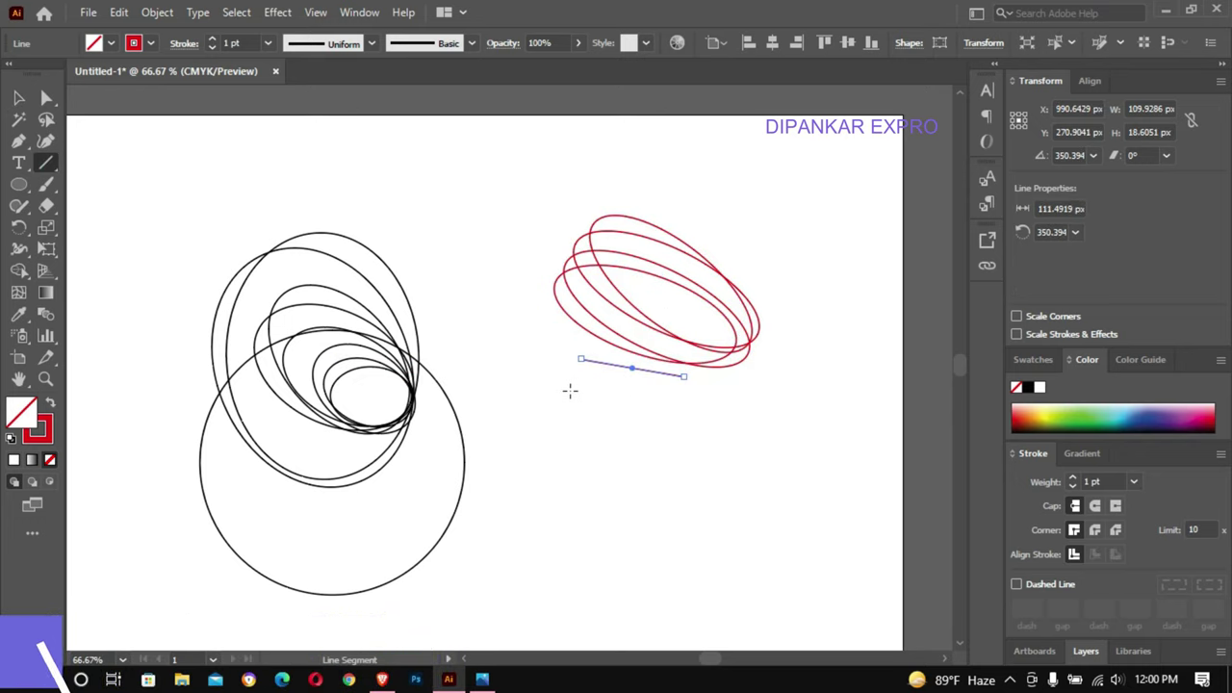
pyautogui.moveTo(578, 376); pyautogui.dragTo(713, 377)
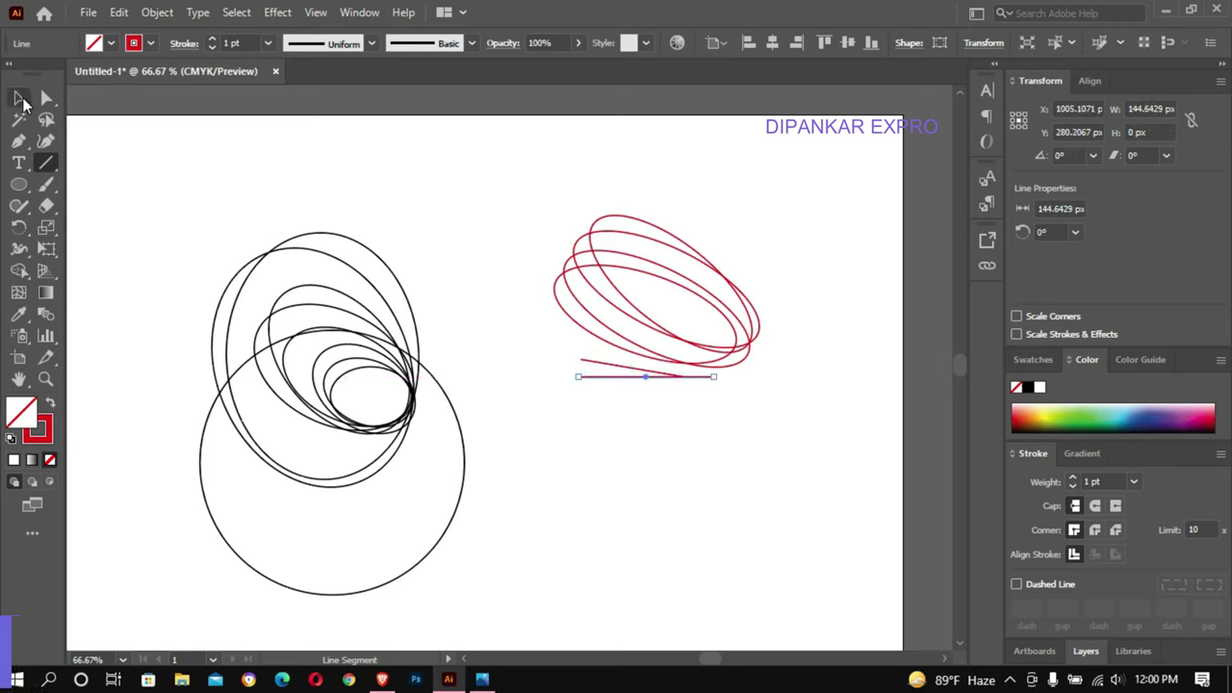
pyautogui.click(19, 97)
pyautogui.click(696, 446)
pyautogui.moveTo(635, 376); pyautogui.dragTo(638, 407)
# - Tilt and copy the lines into a fan, rotating one to about 20°
pyautogui.moveTo(721, 402); pyautogui.dragTo(724, 398)
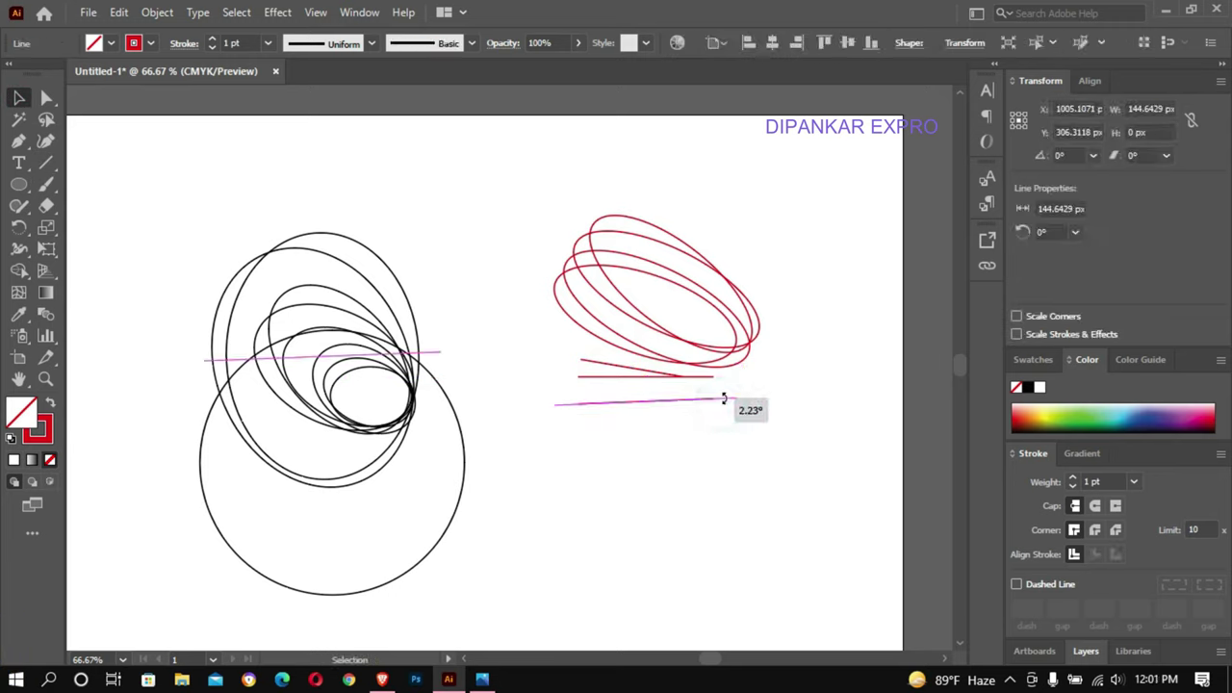
pyautogui.moveTo(649, 402); pyautogui.dragTo(651, 432)
pyautogui.click(646, 407)
pyautogui.moveTo(721, 413); pyautogui.dragTo(728, 401)
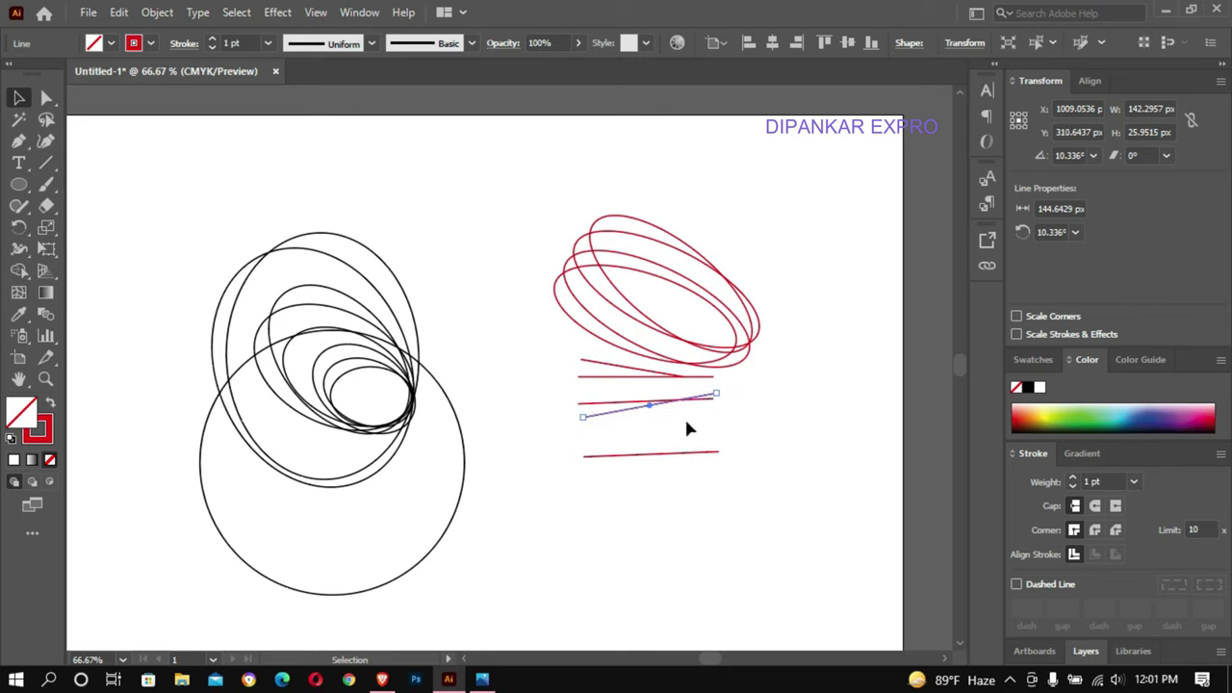
pyautogui.moveTo(682, 453)
pyautogui.mouseDown()
pyautogui.moveTo(733, 426)
pyautogui.moveTo(674, 445)
pyautogui.moveTo(742, 416)
pyautogui.mouseUp()
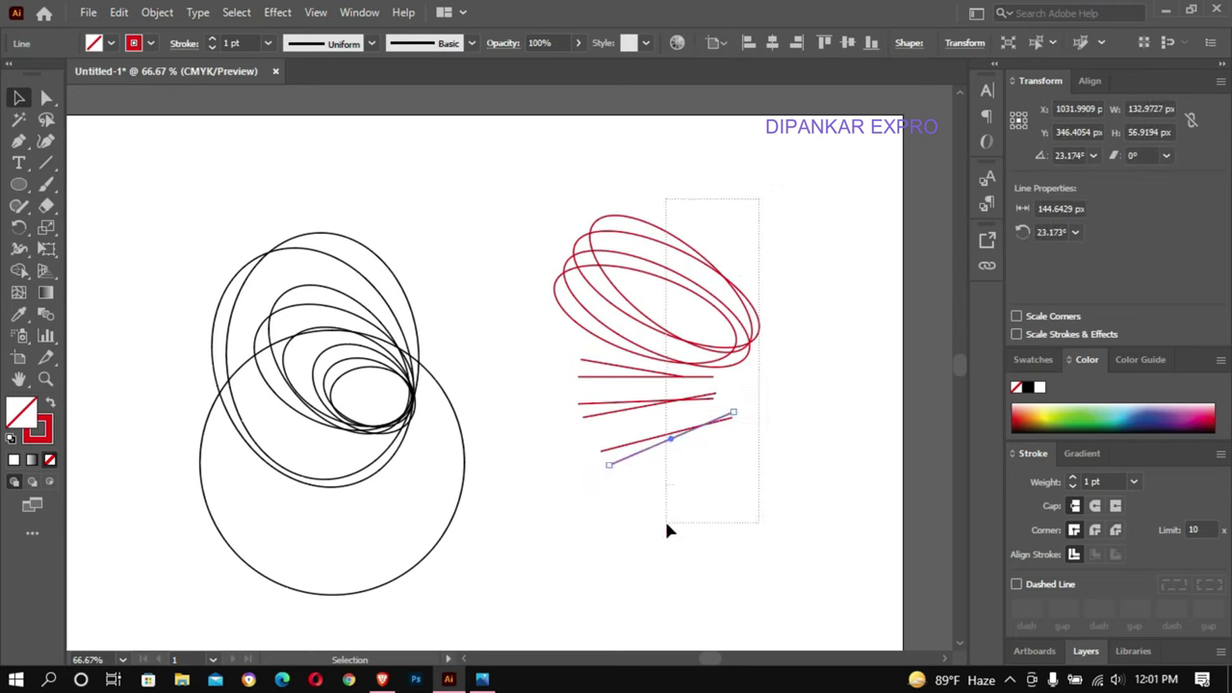
# - Group the red lines and ellipses and place the group over the black circles
pyautogui.moveTo(671, 529)
pyautogui.mouseDown()
pyautogui.moveTo(668, 275)
pyautogui.moveTo(309, 308)
pyautogui.mouseUp()
pyautogui.rightClick(668, 275)
pyautogui.click(718, 390)
pyautogui.click(813, 325)
pyautogui.click(691, 292)
pyautogui.click(508, 283)
pyautogui.scroll(-3, 511, 301)
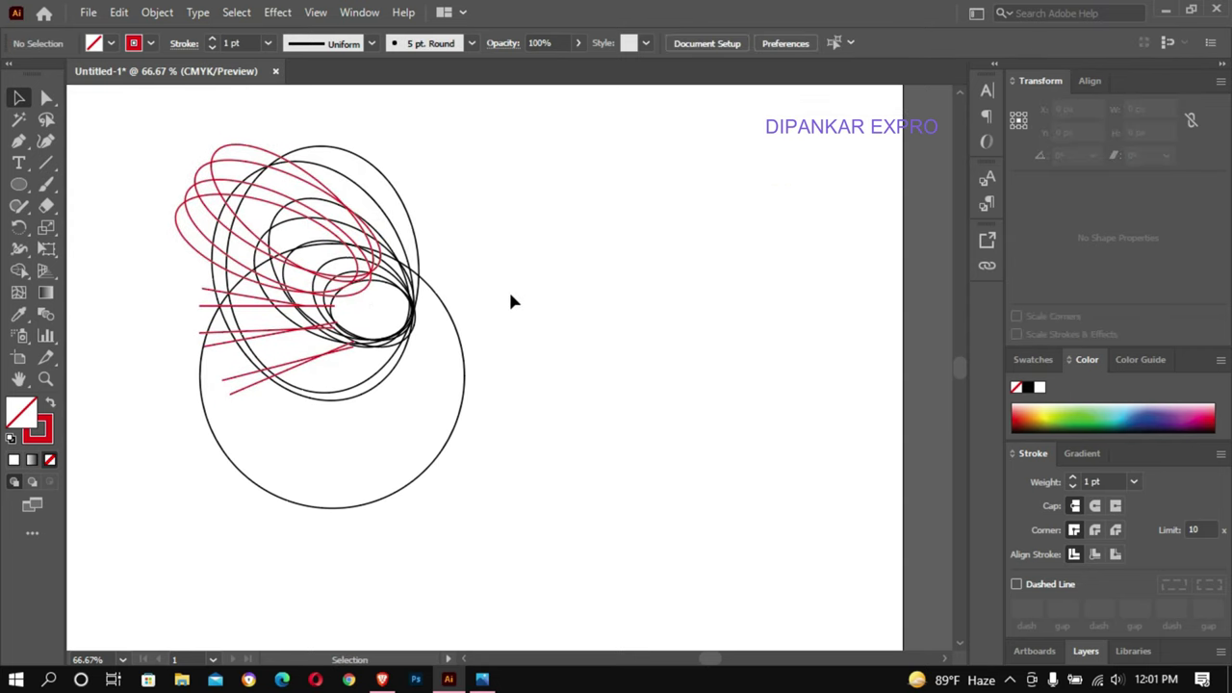
# - Pen-trace the eagle head outline down to the beak's hooked tip
pyautogui.click(18, 140)
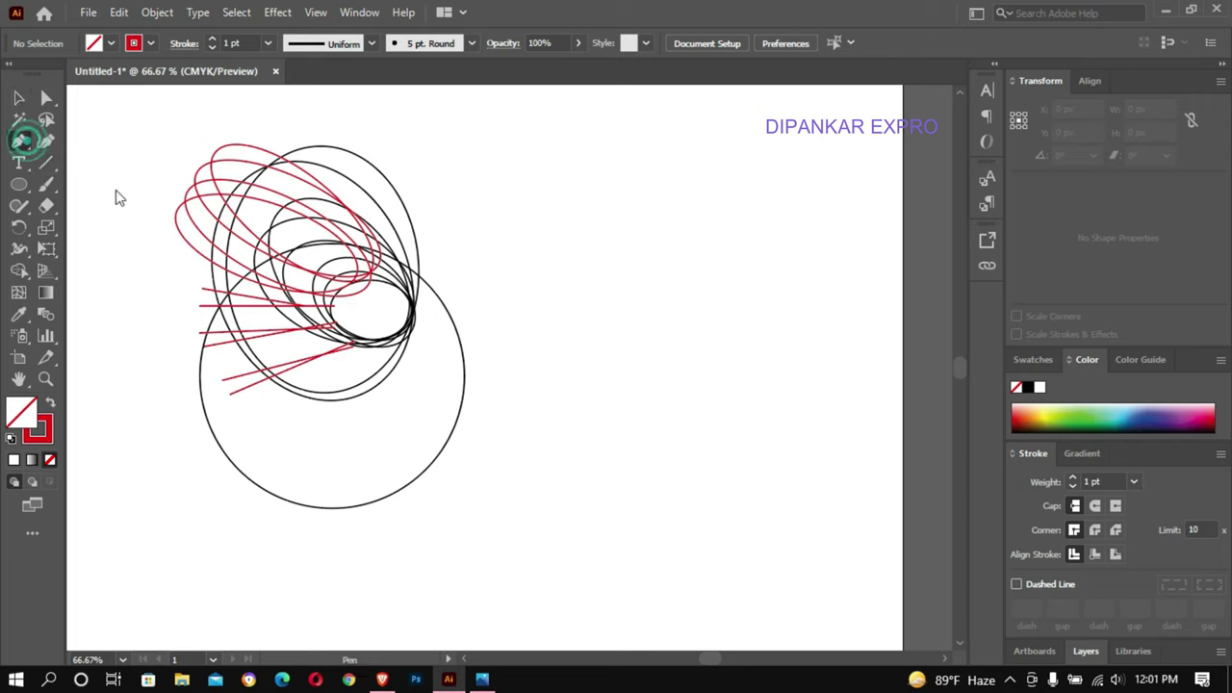
pyautogui.click(429, 271)
pyautogui.moveTo(417, 364); pyautogui.dragTo(357, 421)
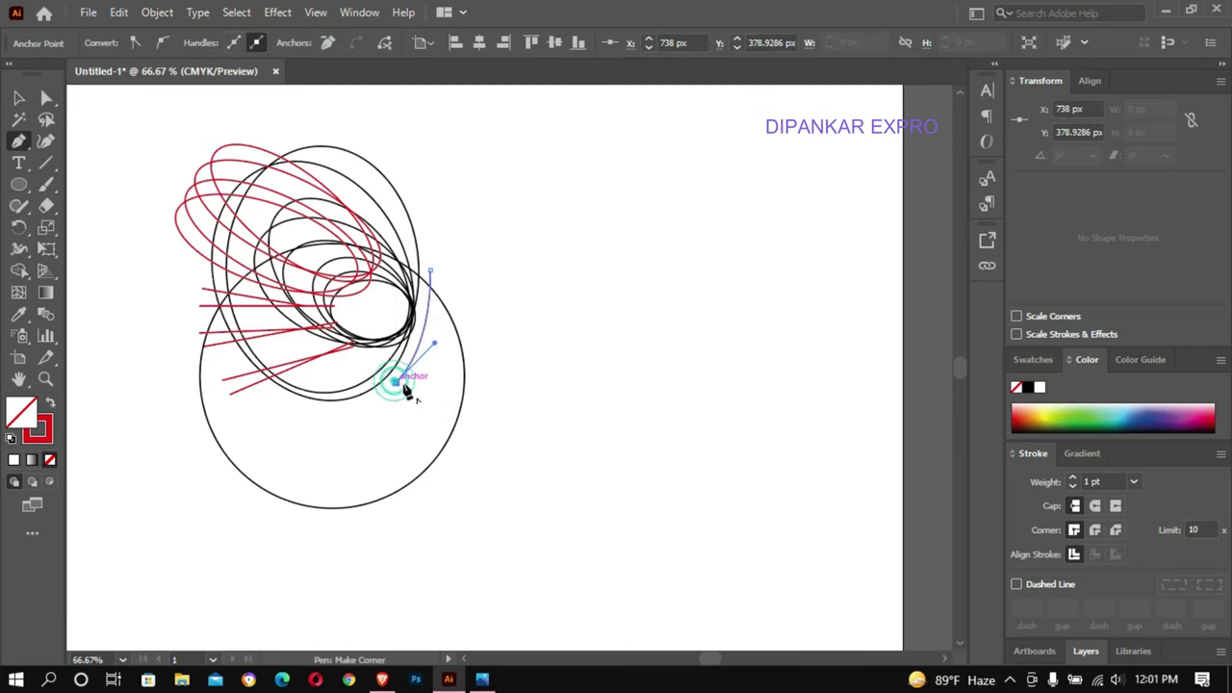
pyautogui.moveTo(425, 399); pyautogui.dragTo(430, 409)
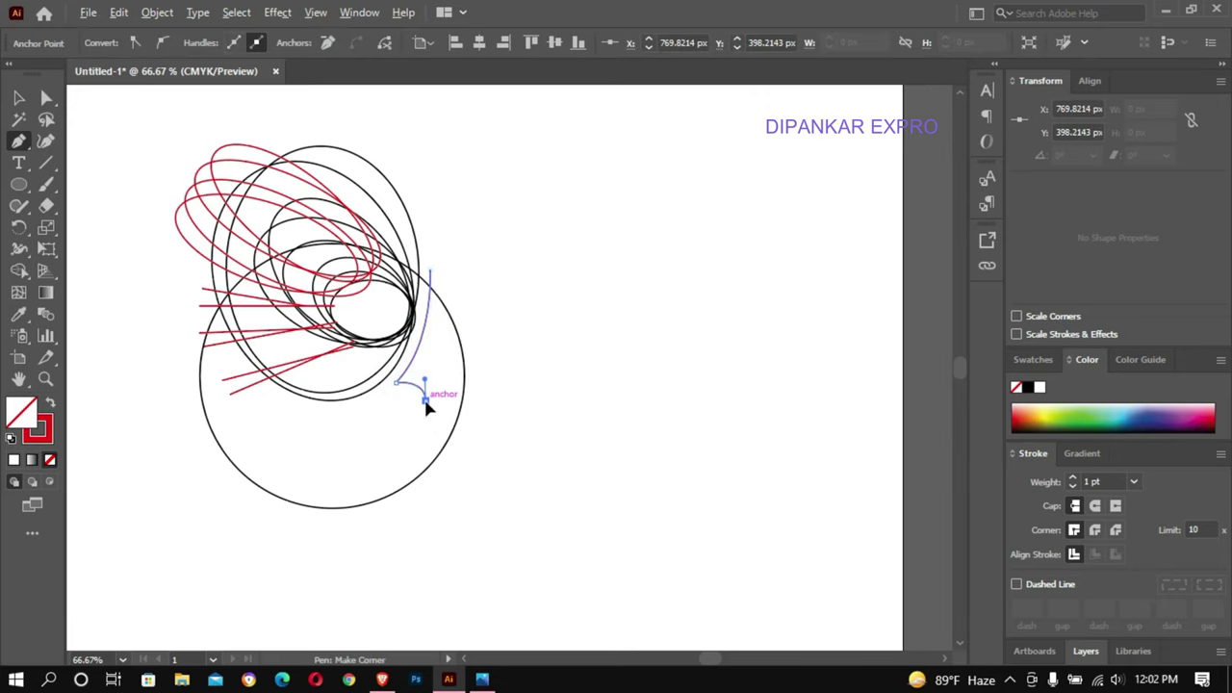
pyautogui.click(429, 402)
pyautogui.moveTo(617, 310)
pyautogui.mouseDown()
pyautogui.moveTo(621, 366)
pyautogui.moveTo(617, 348)
pyautogui.moveTo(583, 335)
pyautogui.moveTo(561, 356)
pyautogui.mouseUp()
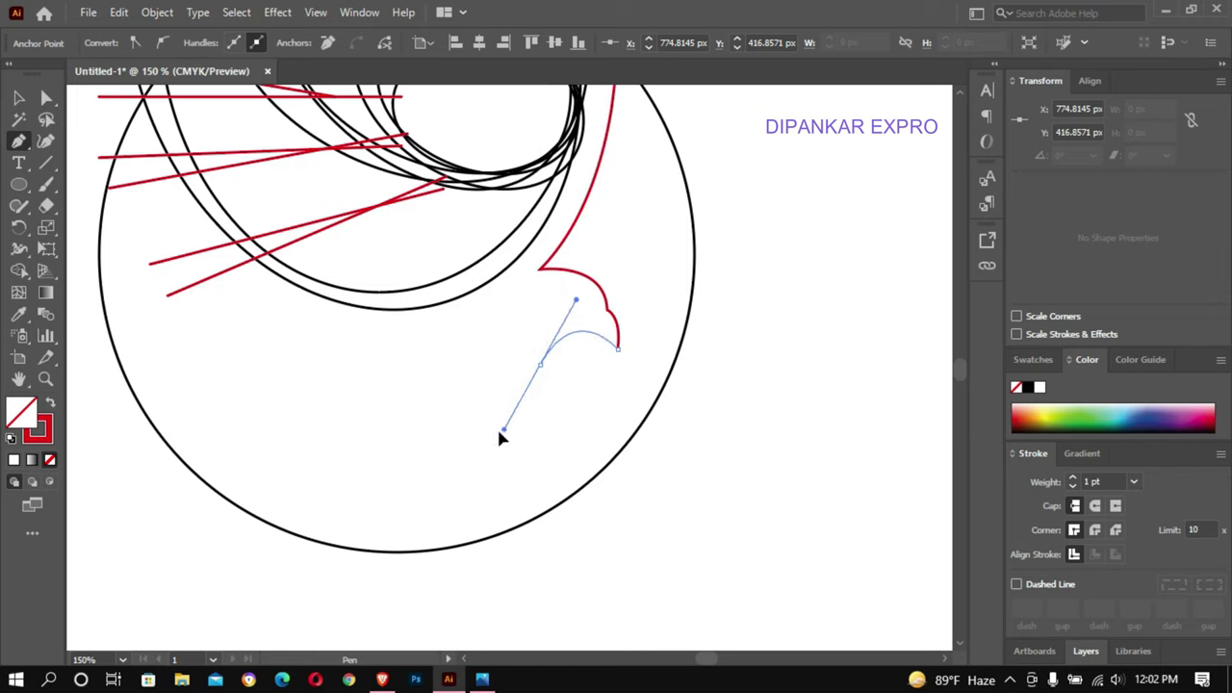
pyautogui.moveTo(486, 442)
pyautogui.mouseDown()
pyautogui.moveTo(540, 367)
pyautogui.moveTo(529, 466)
pyautogui.moveTo(534, 438)
pyautogui.mouseUp()
pyautogui.moveTo(534, 436); pyautogui.dragTo(502, 501)
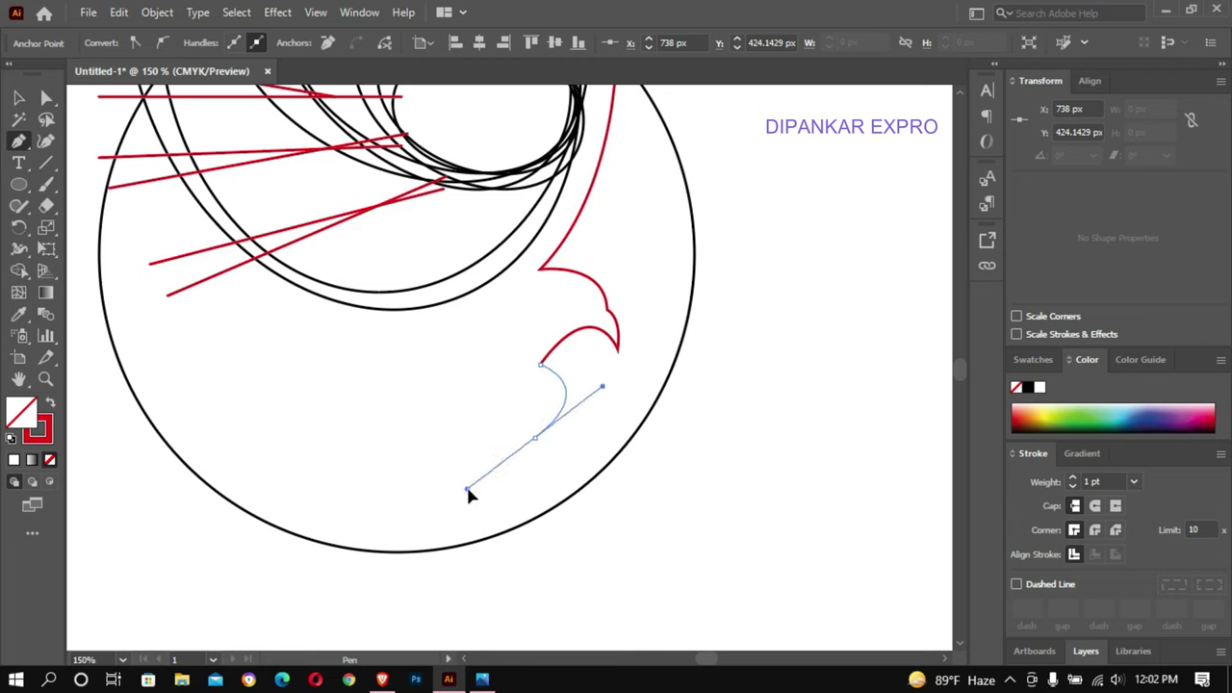
pyautogui.moveTo(535, 438)
pyautogui.mouseDown()
pyautogui.moveTo(528, 398)
pyautogui.moveTo(523, 426)
pyautogui.moveTo(537, 397)
pyautogui.moveTo(489, 398)
pyautogui.mouseUp()
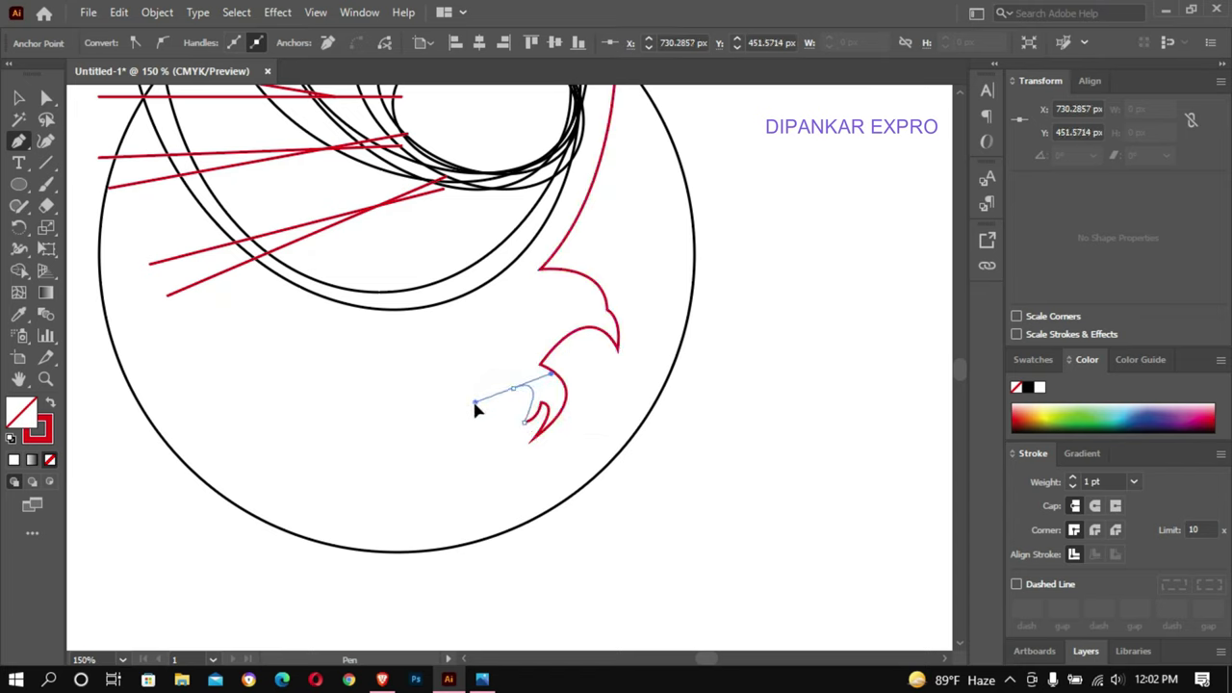
# - Extend the outline toward the circle's lower edge, undoing the unwanted curves
pyautogui.click(513, 389)
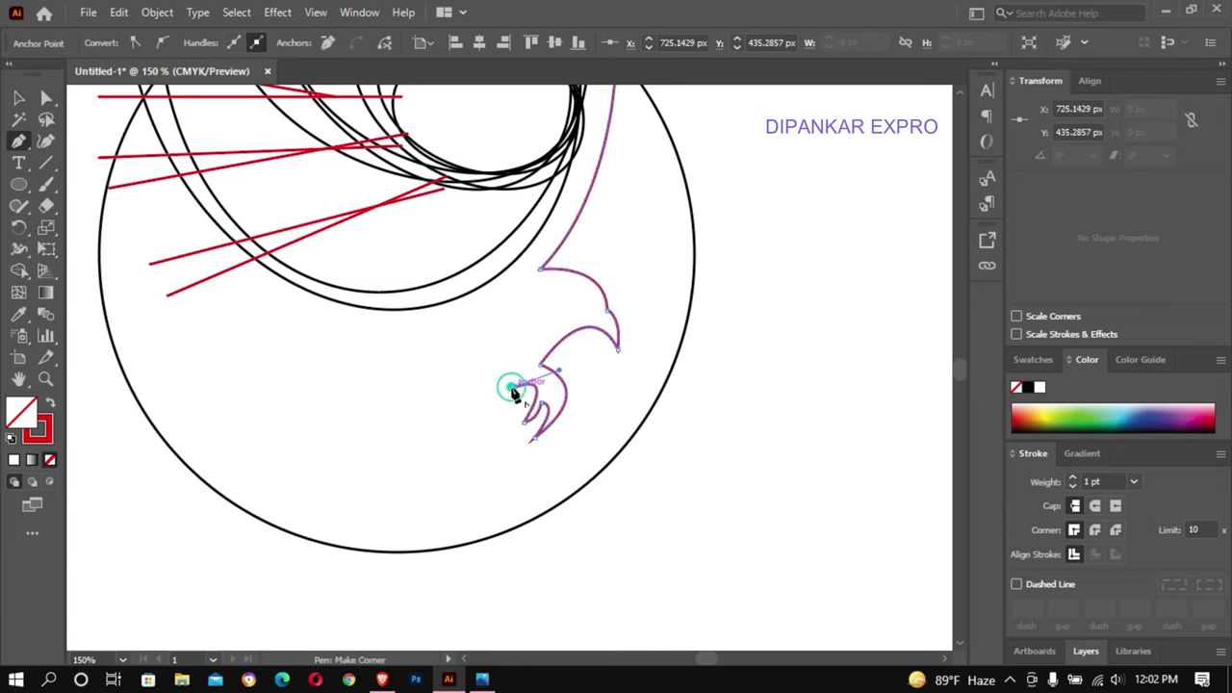
pyautogui.moveTo(486, 469); pyautogui.dragTo(511, 540)
pyautogui.moveTo(511, 558); pyautogui.dragTo(504, 539)
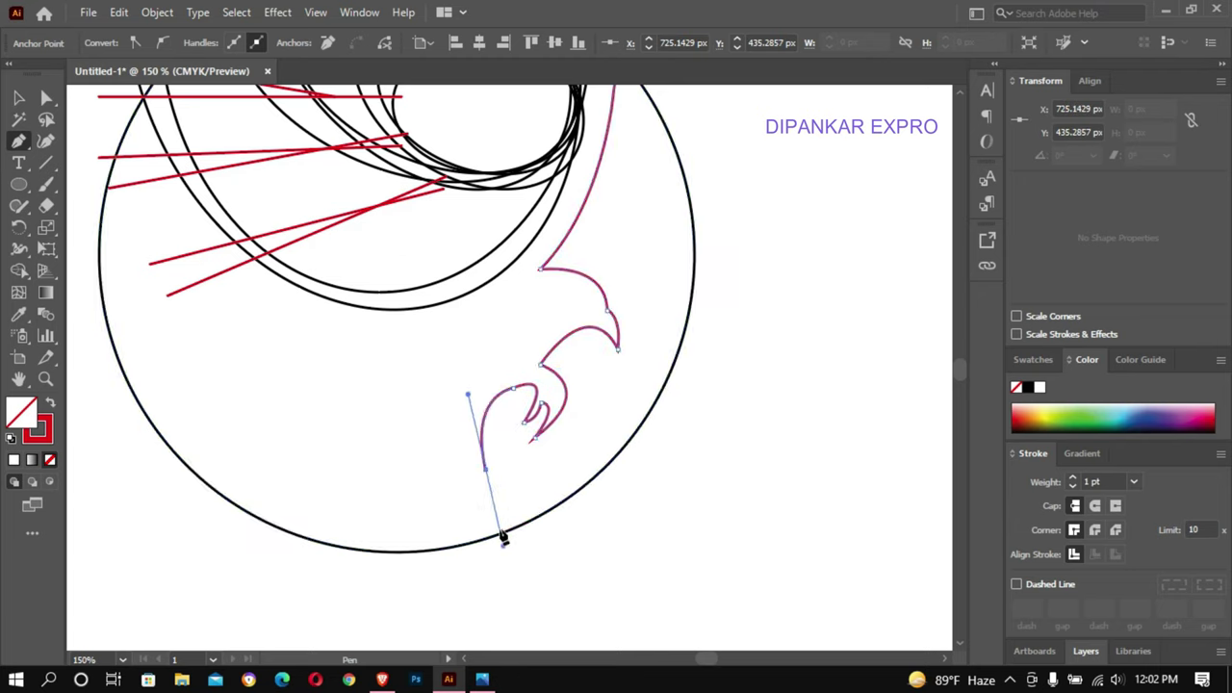
pyautogui.click(486, 471)
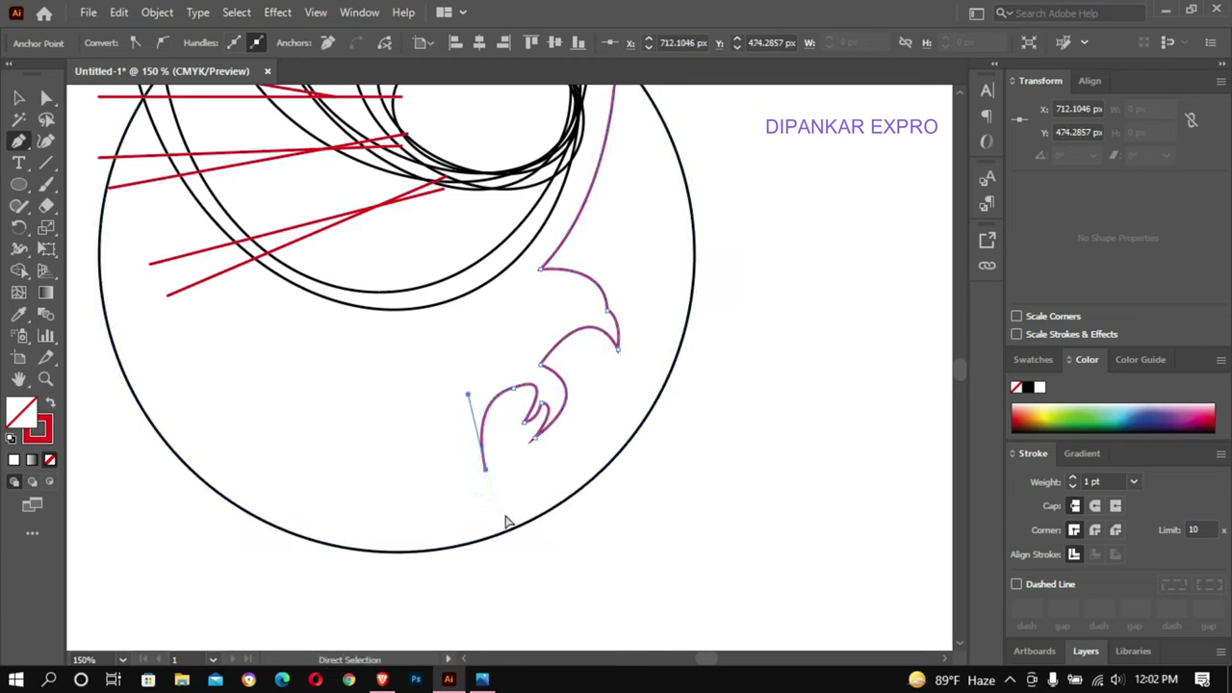
pyautogui.hotkey('ctrl', 'z')
pyautogui.moveTo(491, 498); pyautogui.dragTo(499, 535)
pyautogui.moveTo(517, 604); pyautogui.dragTo(517, 599)
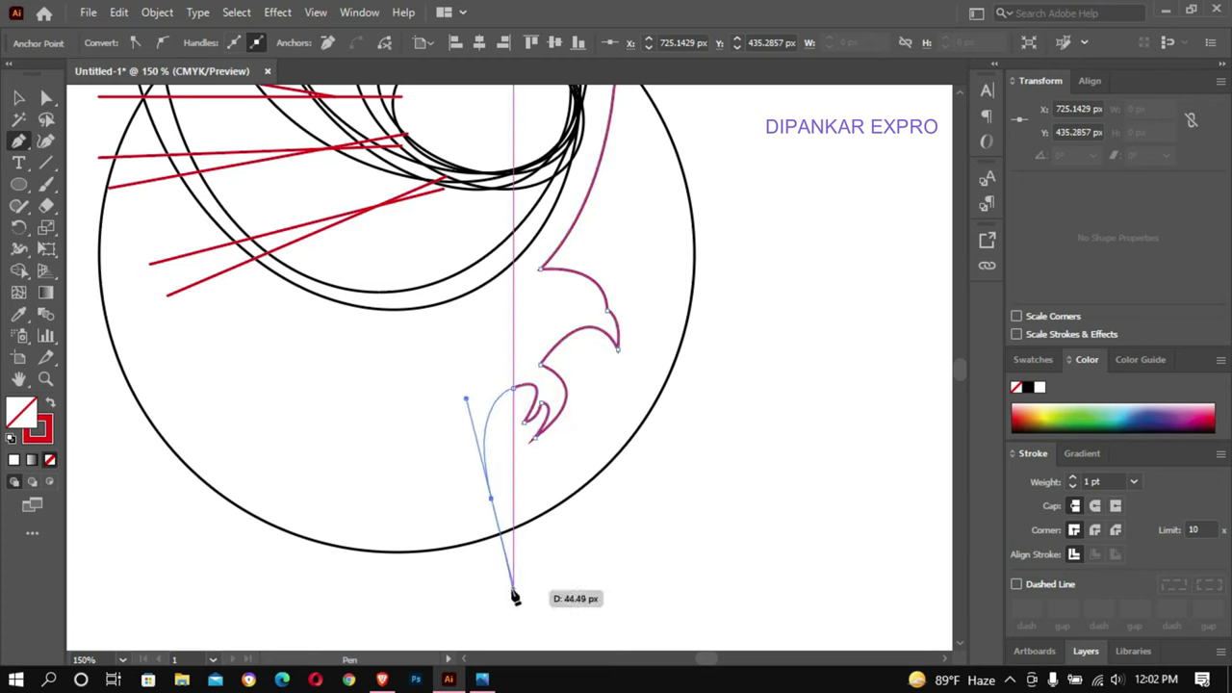
pyautogui.moveTo(491, 499)
pyautogui.mouseDown()
pyautogui.moveTo(477, 378)
pyautogui.moveTo(520, 315)
pyautogui.moveTo(499, 323)
pyautogui.moveTo(518, 246)
pyautogui.mouseUp()
pyautogui.hotkey('ctrl', 'z')
# - Redraw the lower stroke straight and close the head outline back at its start
pyautogui.click(491, 499)
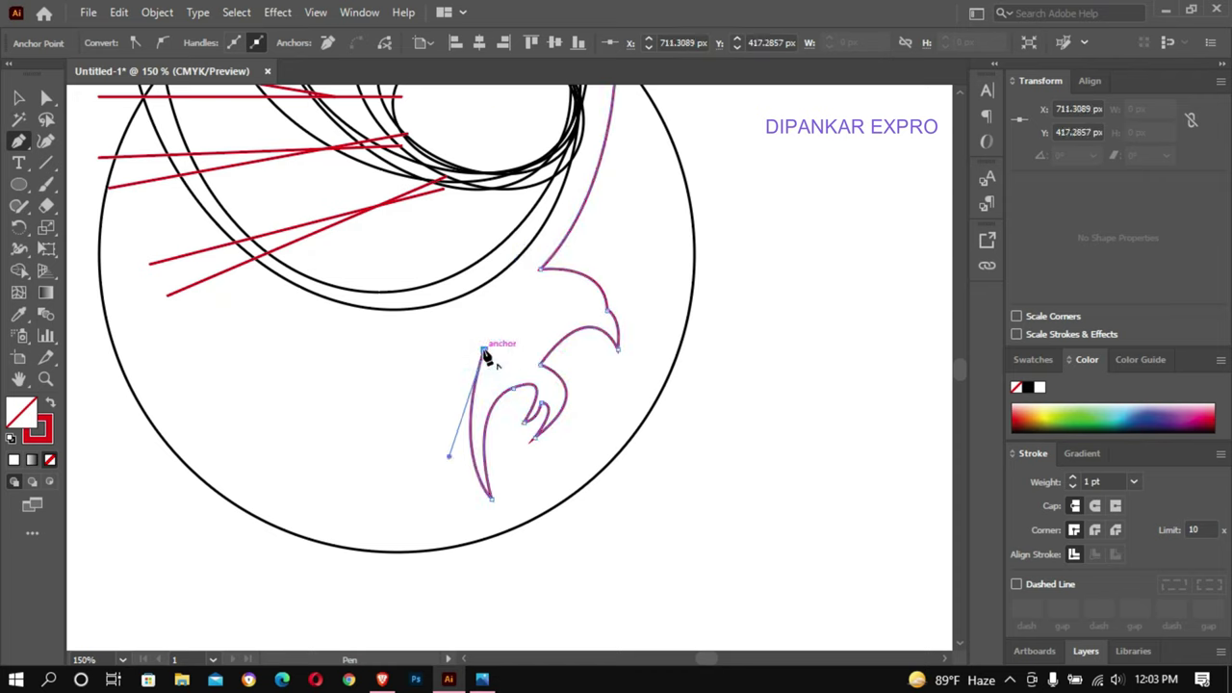
pyautogui.moveTo(484, 351); pyautogui.dragTo(412, 569)
pyautogui.moveTo(418, 559)
pyautogui.mouseDown()
pyautogui.moveTo(419, 623)
pyautogui.moveTo(444, 523)
pyautogui.mouseUp()
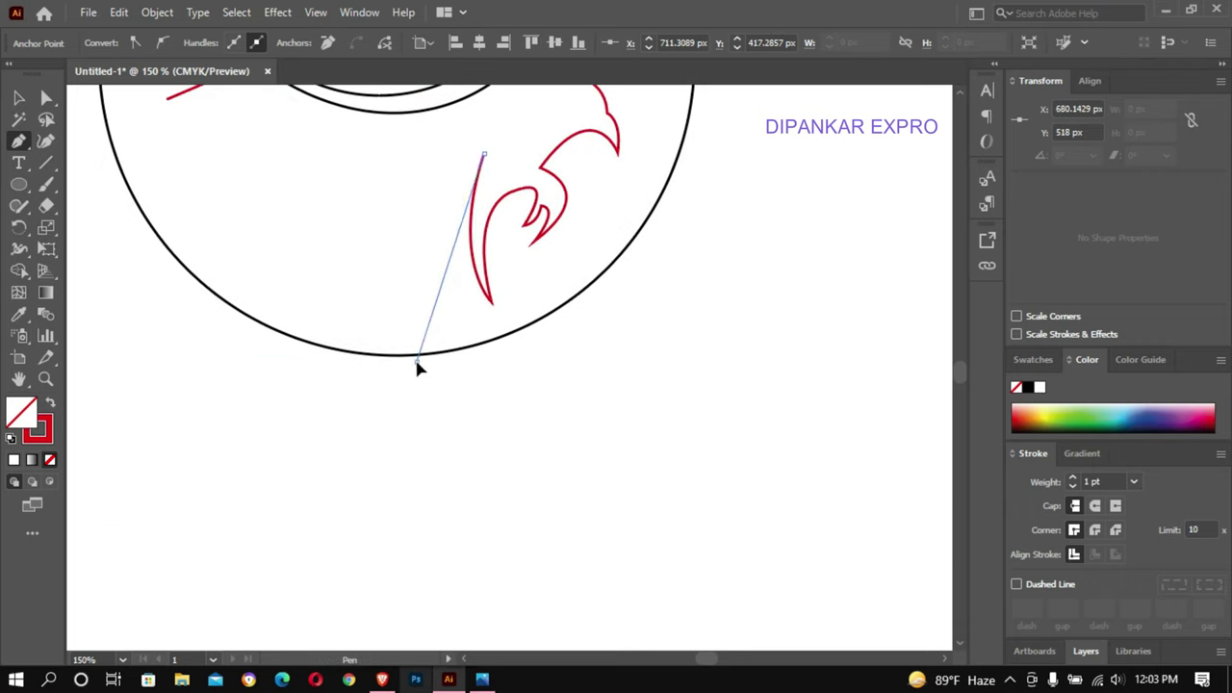
pyautogui.hotkey('ctrl', '-')
pyautogui.hotkey('ctrl', '-')
pyautogui.moveTo(448, 417)
pyautogui.mouseDown()
pyautogui.moveTo(475, 498)
pyautogui.moveTo(499, 493)
pyautogui.mouseUp()
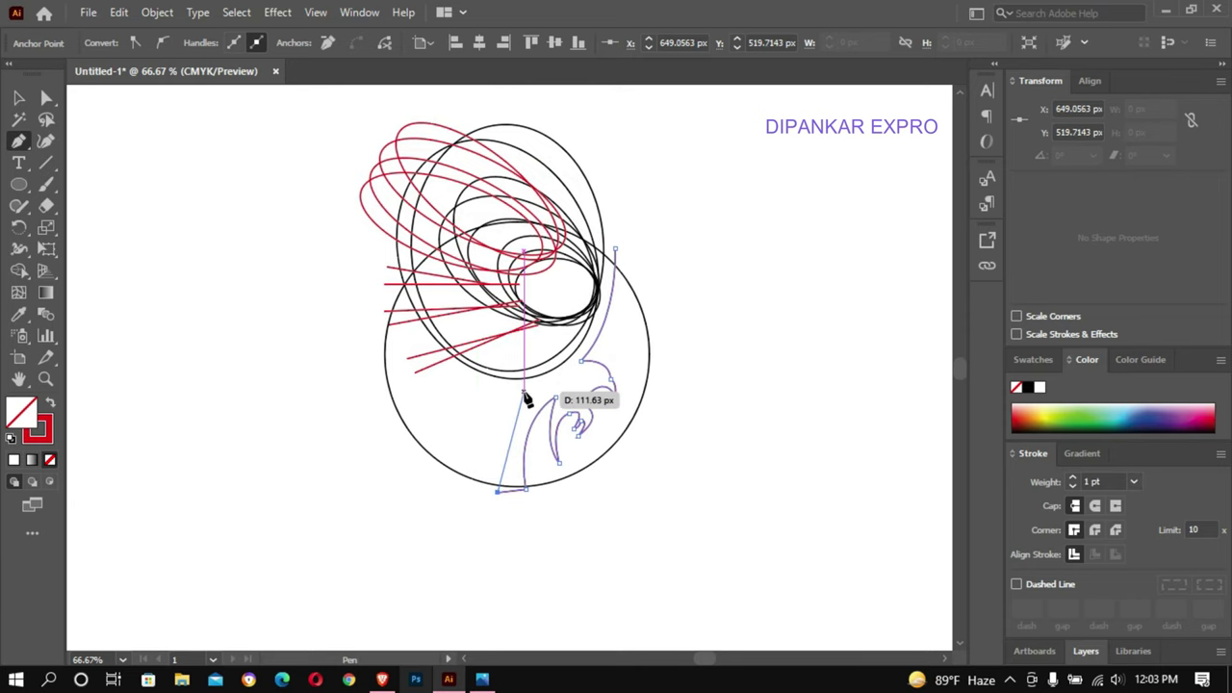
pyautogui.moveTo(568, 360); pyautogui.dragTo(535, 400)
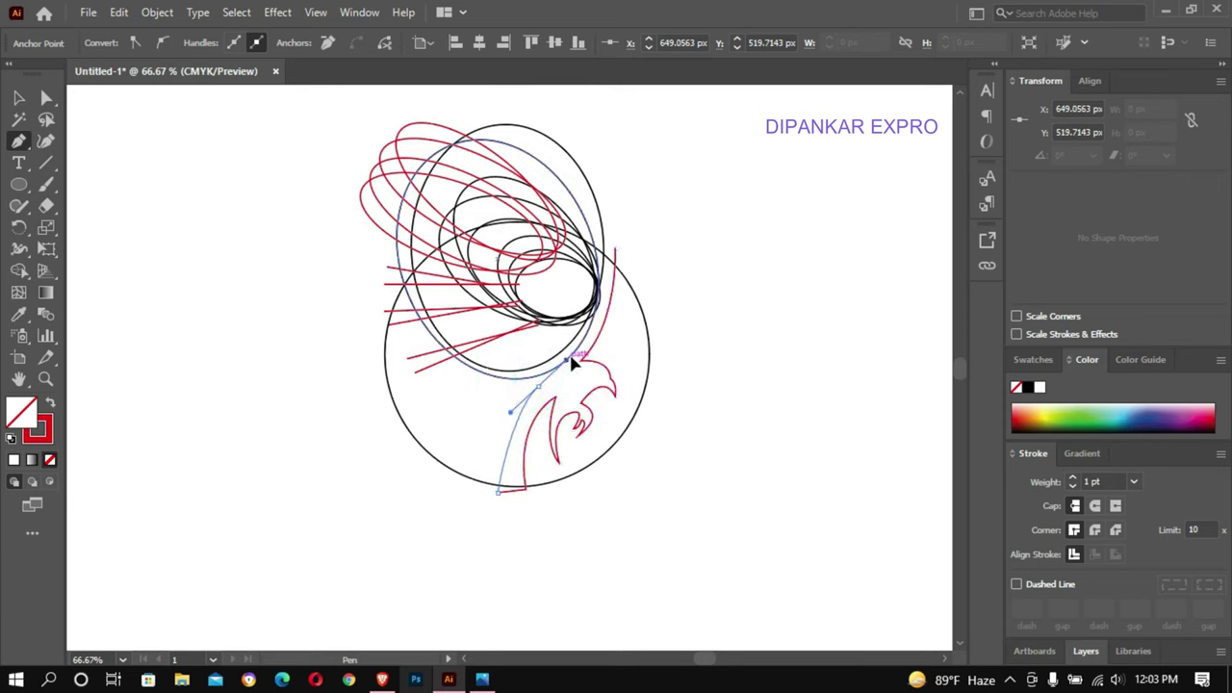
# - Draw an angular path from the bottom anchor curving out to the lower right
pyautogui.moveTo(516, 481); pyautogui.dragTo(516, 504)
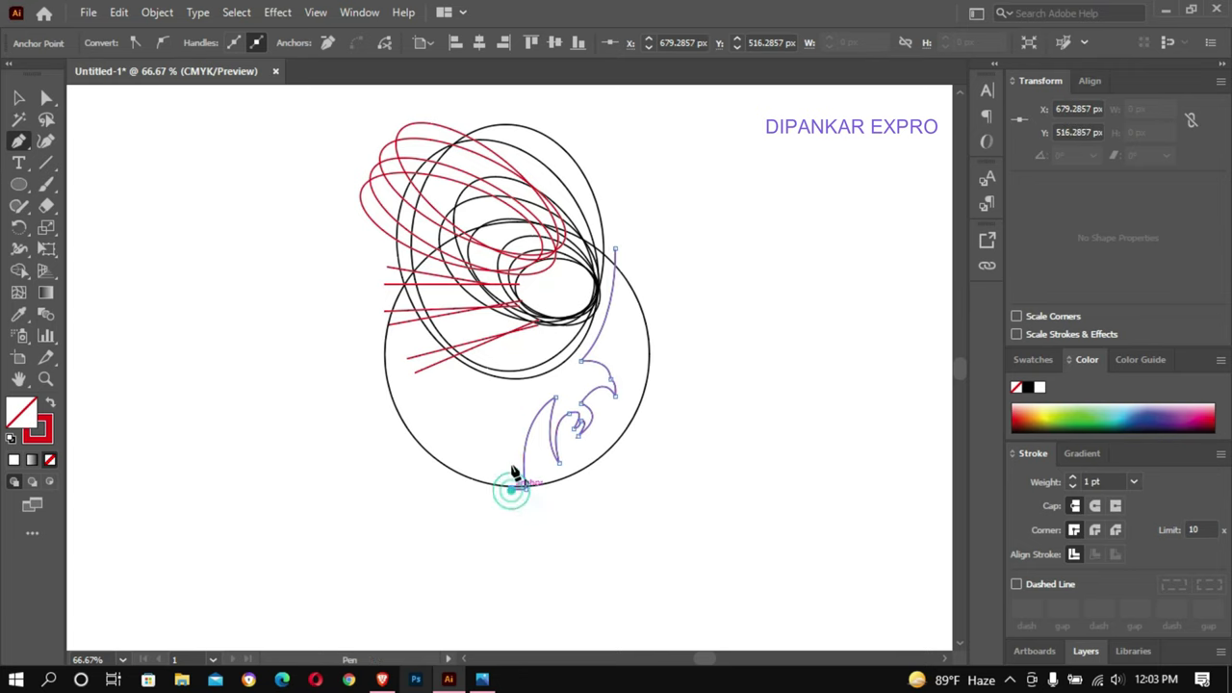
pyautogui.click(536, 389)
pyautogui.moveTo(536, 389)
pyautogui.mouseDown()
pyautogui.moveTo(433, 478)
pyautogui.moveTo(428, 570)
pyautogui.moveTo(440, 486)
pyautogui.mouseUp()
pyautogui.click(498, 517)
pyautogui.moveTo(611, 500); pyautogui.dragTo(687, 366)
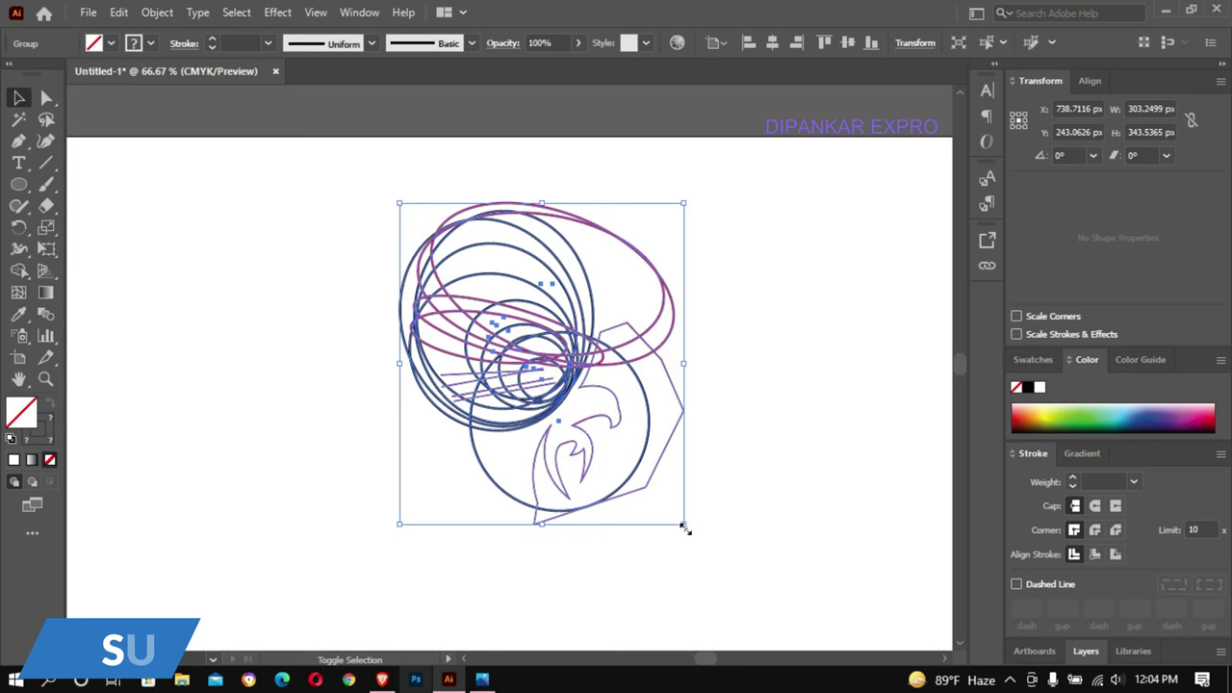
# - Enlarge the logo artwork and move it lower on the artboard
pyautogui.moveTo(685, 525); pyautogui.dragTo(806, 621)
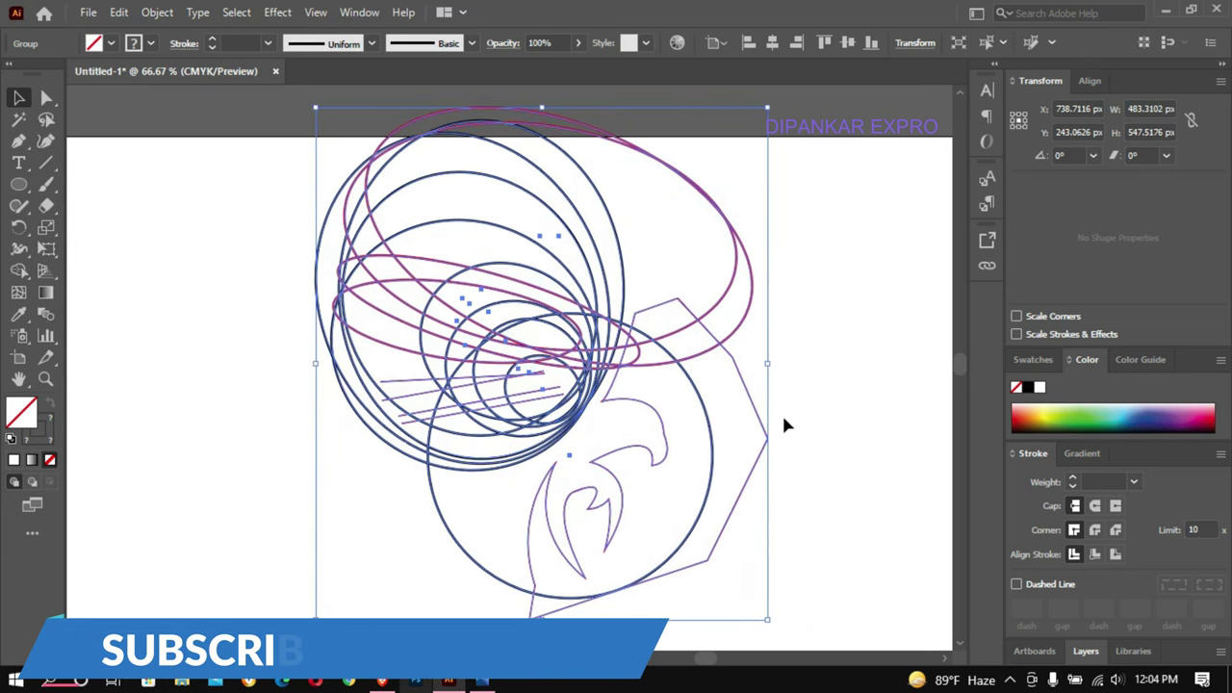
pyautogui.scroll(-2, 789, 337)
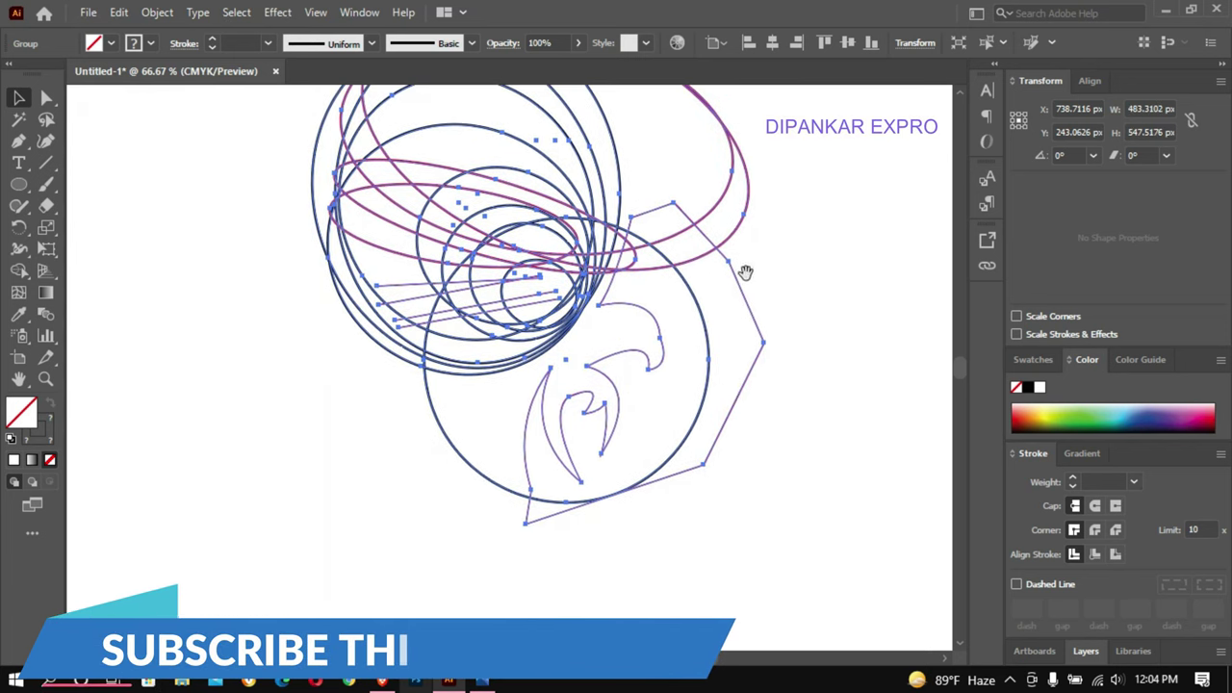
pyautogui.moveTo(715, 258); pyautogui.dragTo(712, 377)
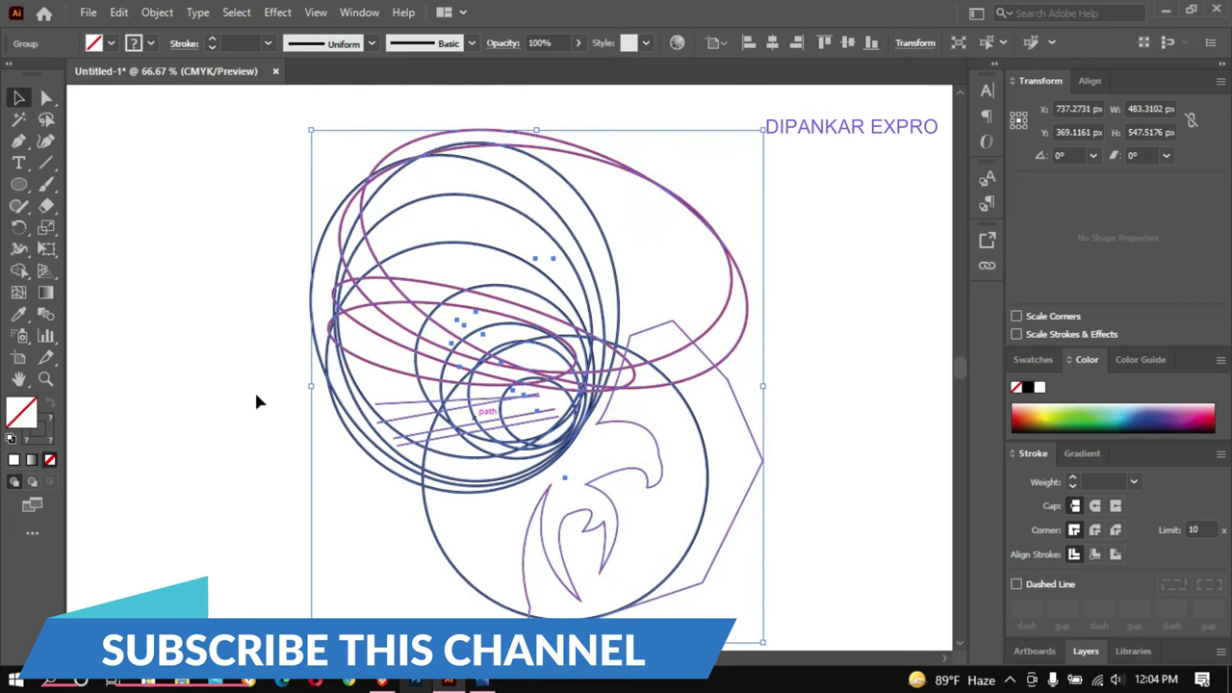
pyautogui.click(155, 198)
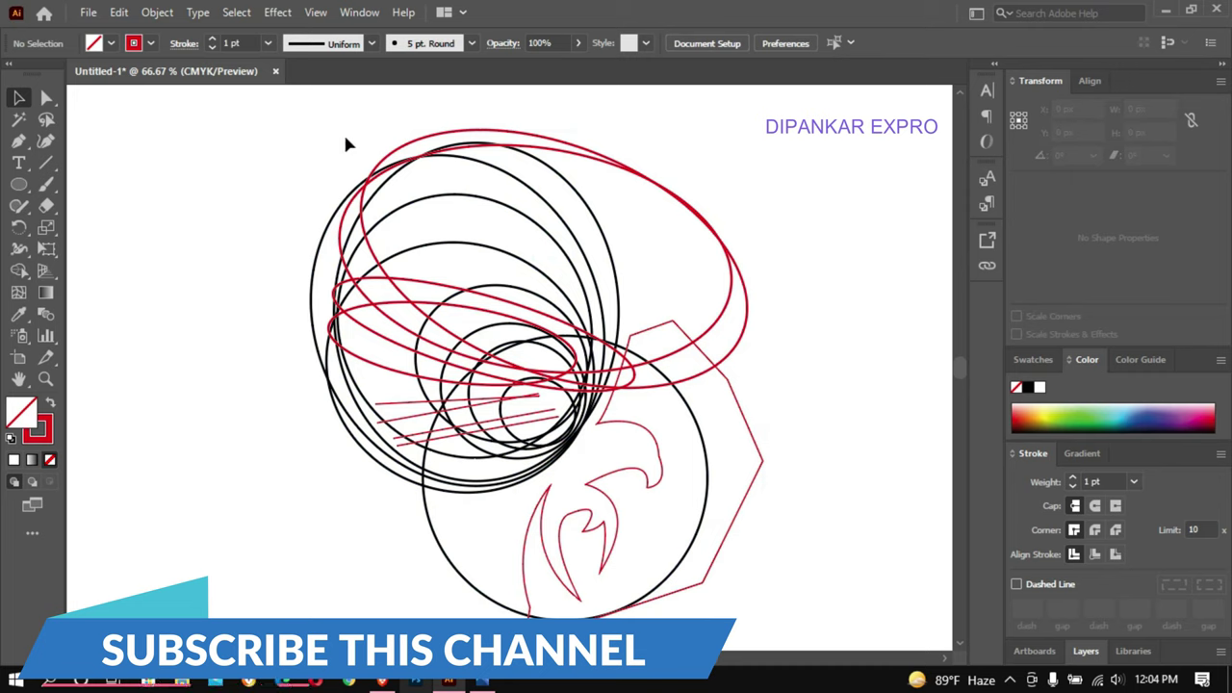
# - Ungroup the artwork and marquee-select the circle, hexagon and eagle paths
pyautogui.rightClick(579, 274)
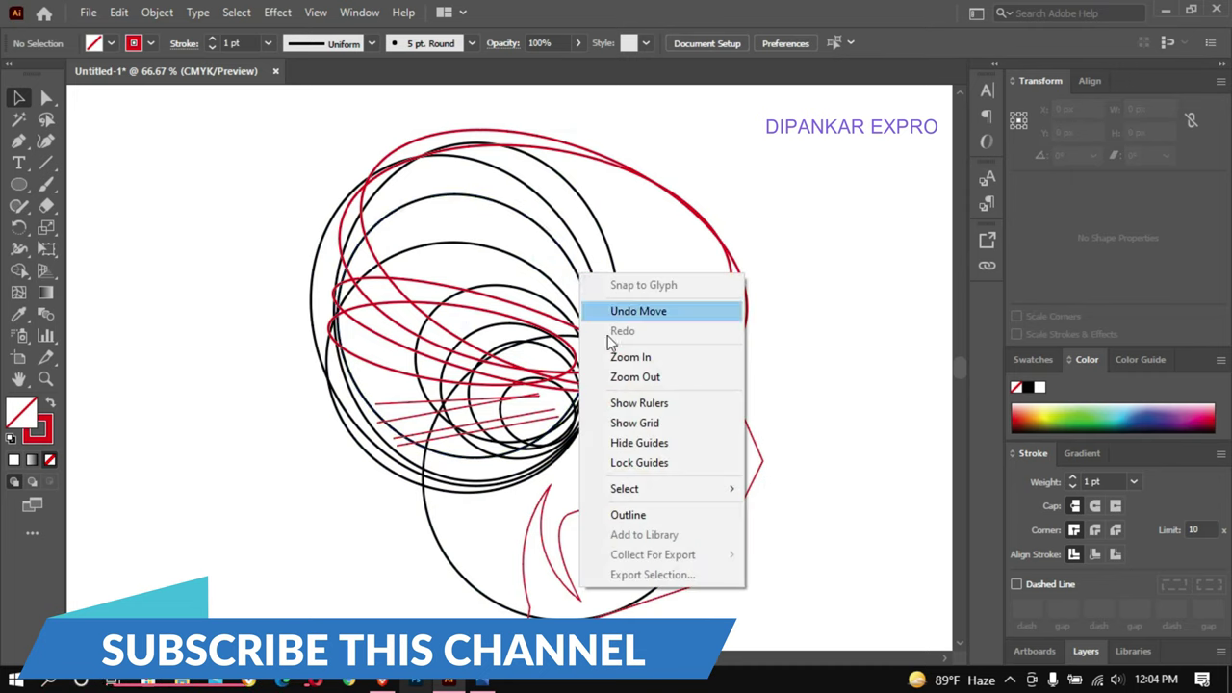
pyautogui.click(737, 247)
pyautogui.click(626, 259)
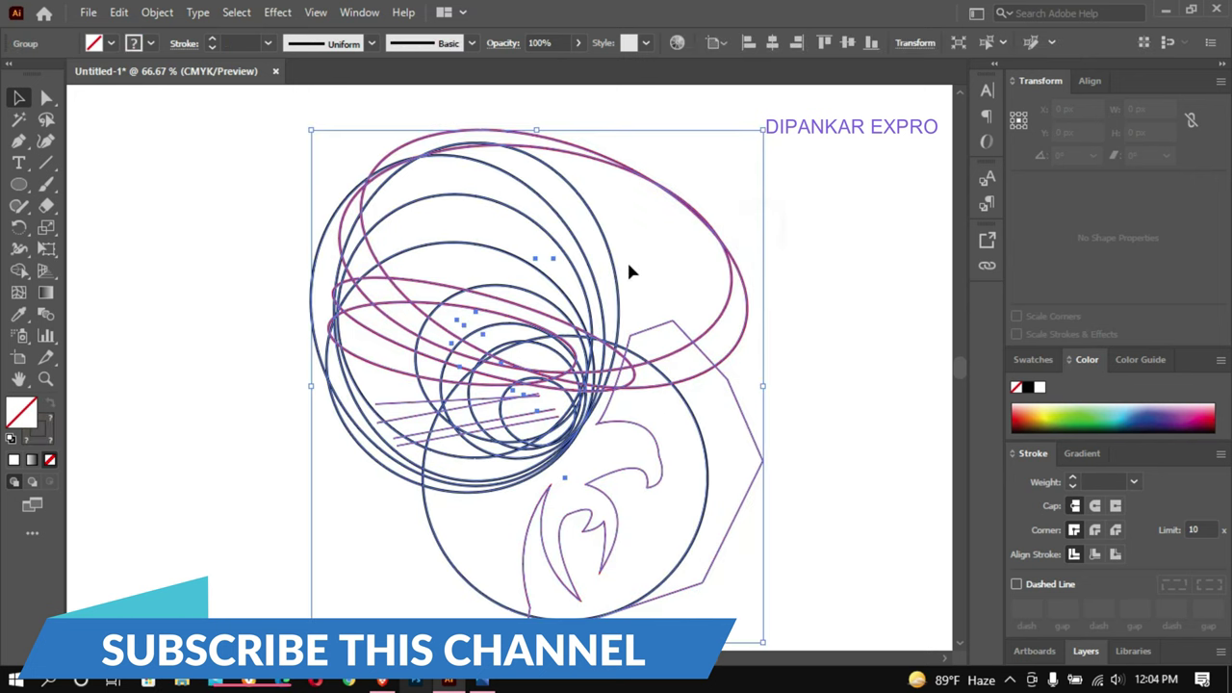
pyautogui.rightClick(616, 267)
pyautogui.click(665, 410)
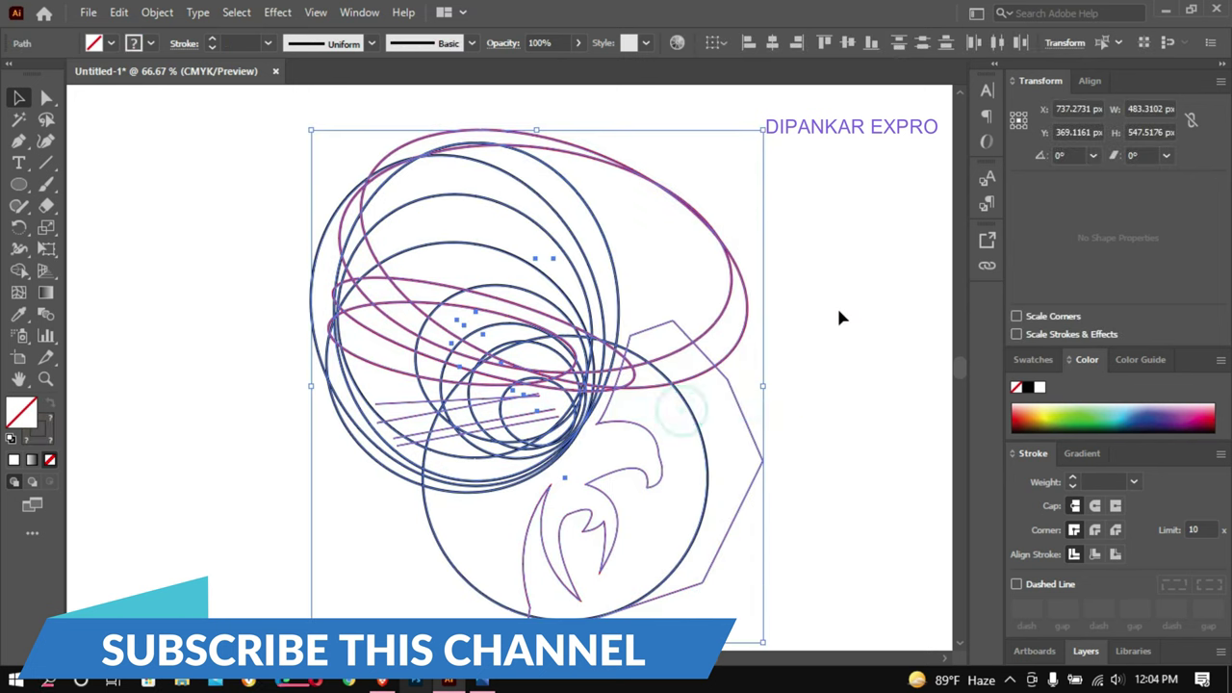
pyautogui.click(837, 309)
pyautogui.click(609, 250)
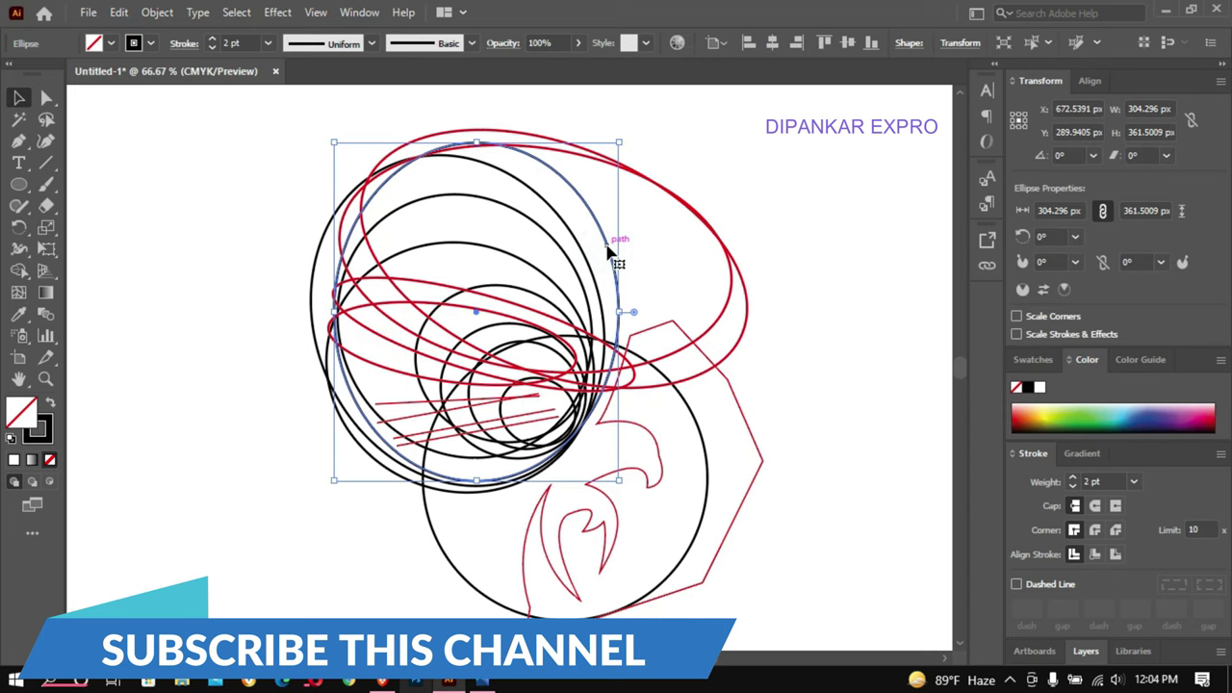
pyautogui.click(829, 274)
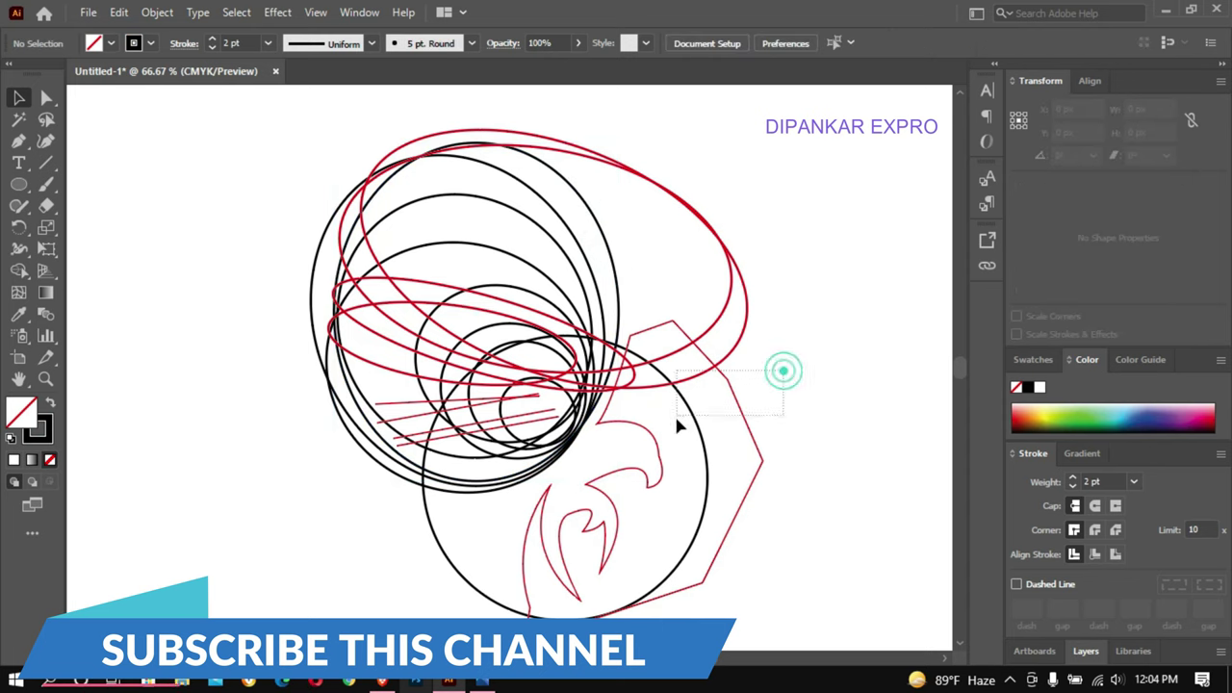
pyautogui.moveTo(677, 424); pyautogui.dragTo(674, 424)
# - Merge the eagle head and leftover hexagon region into one black shape with Shape Builder
pyautogui.click(21, 269)
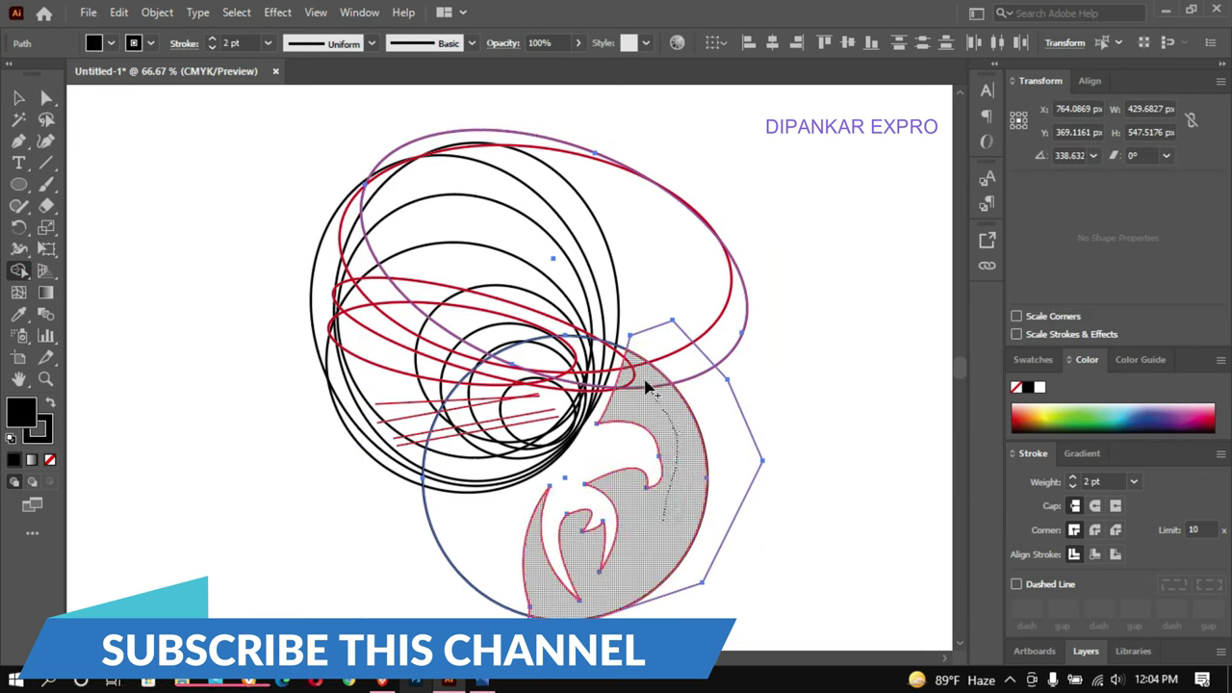
pyautogui.moveTo(671, 414); pyautogui.dragTo(666, 409)
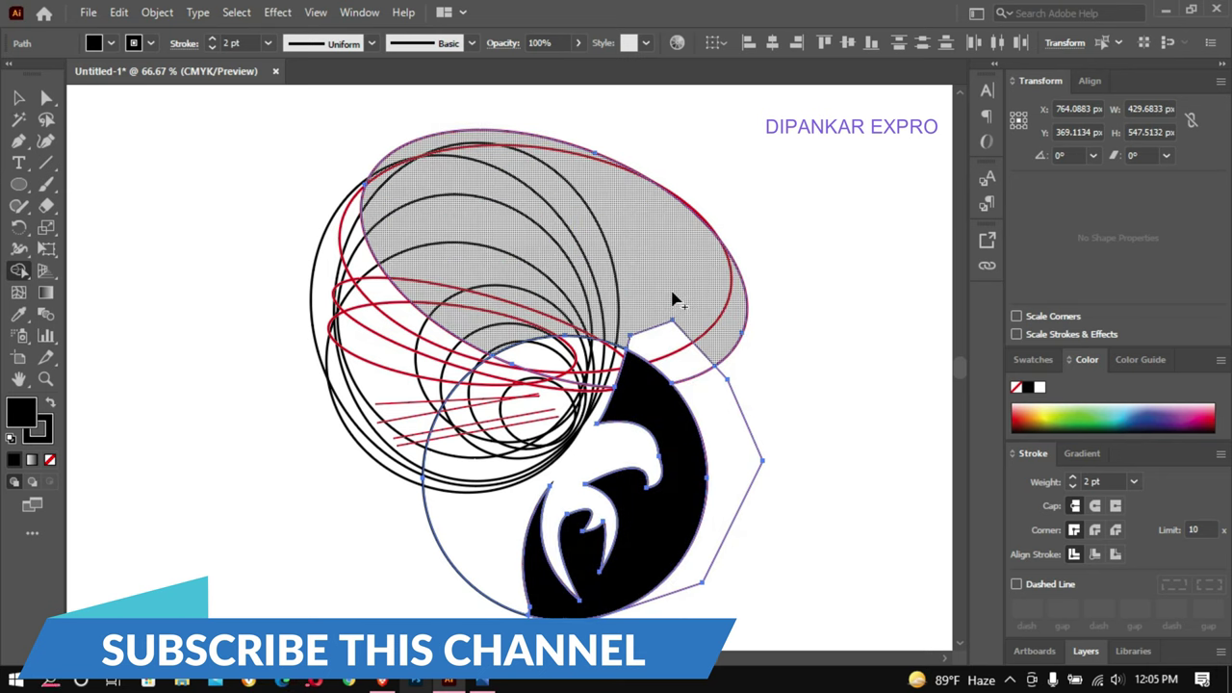
pyautogui.click(746, 447)
# - Select the large and inner concentric ellipses together
pyautogui.press('v')
pyautogui.click(618, 206)
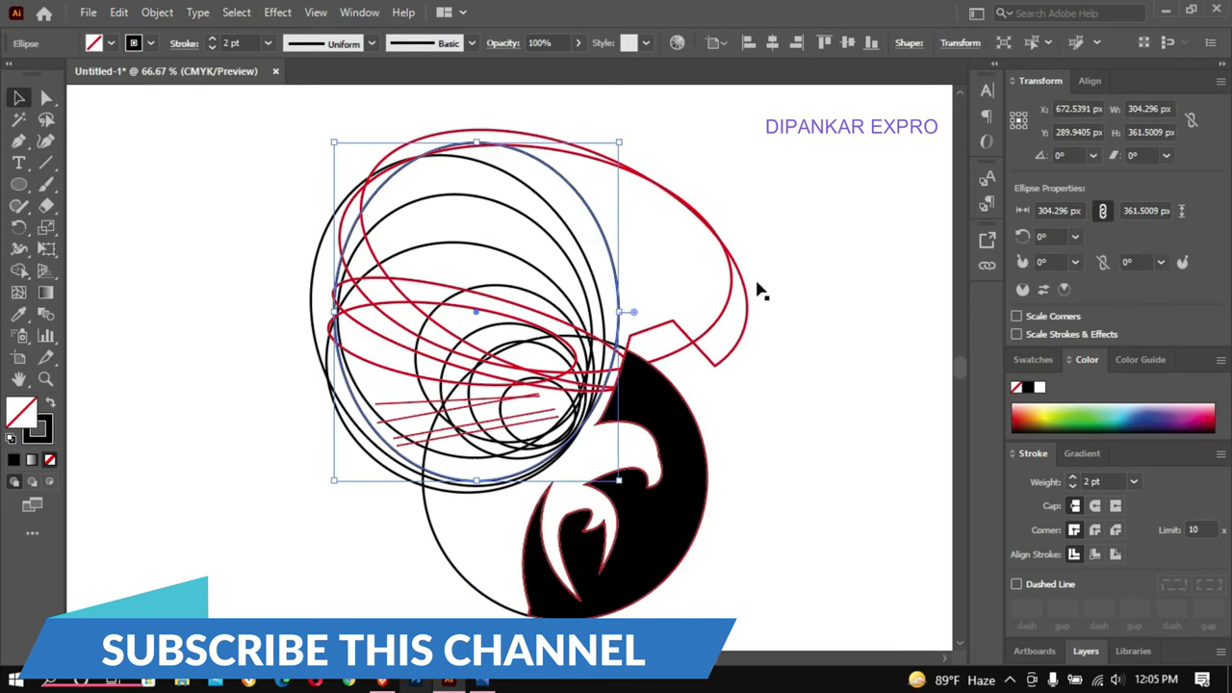
pyautogui.keyDown('shift'); pyautogui.click(584, 313); pyautogui.keyUp('shift')
pyautogui.keyDown('shift'); pyautogui.click(550, 206); pyautogui.keyUp('shift')
pyautogui.keyDown('shift'); pyautogui.click(542, 234); pyautogui.keyUp('shift')
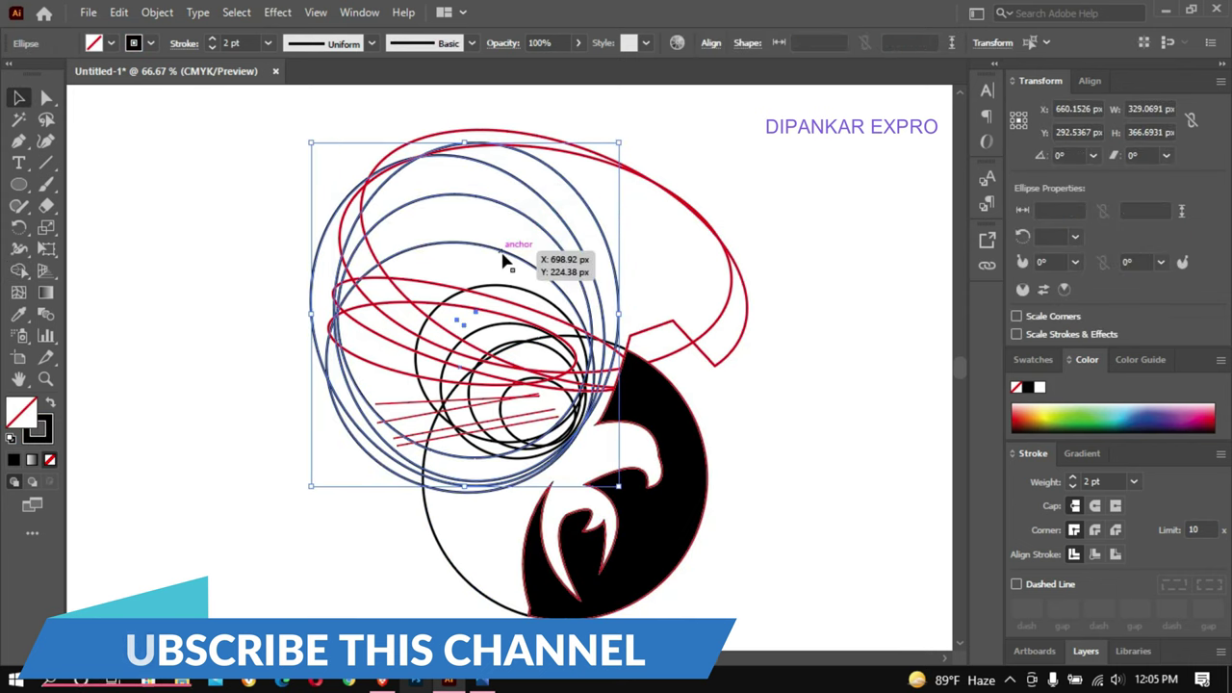
pyautogui.keyDown('shift'); pyautogui.click(509, 256); pyautogui.keyUp('shift')
pyautogui.keyDown('shift'); pyautogui.click(502, 288); pyautogui.keyUp('shift')
pyautogui.keyDown('shift'); pyautogui.click(498, 315); pyautogui.keyUp('shift')
pyautogui.keyDown('shift'); pyautogui.click(495, 337); pyautogui.keyUp('shift')
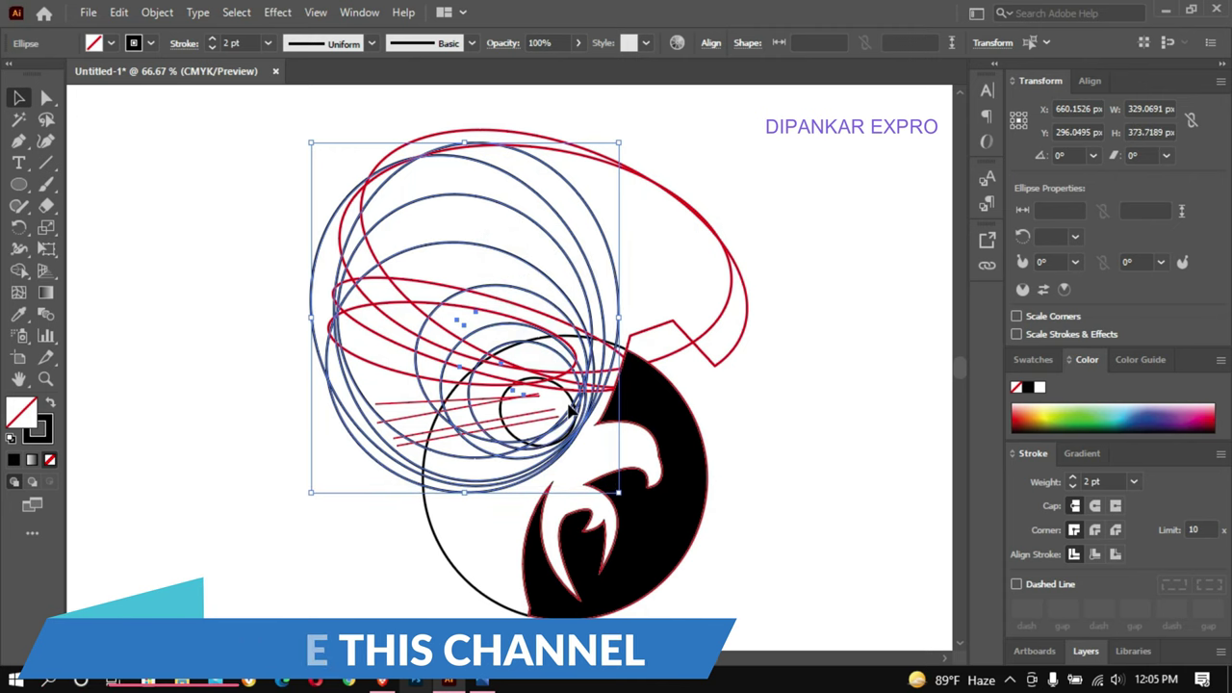
# - Zoom in to 150% on the upper part of the concentric circles
pyautogui.keyDown('ctrl'); pyautogui.click(745, 395); pyautogui.keyUp('ctrl')
pyautogui.keyDown('ctrl'); pyautogui.click(715, 322); pyautogui.keyUp('ctrl')
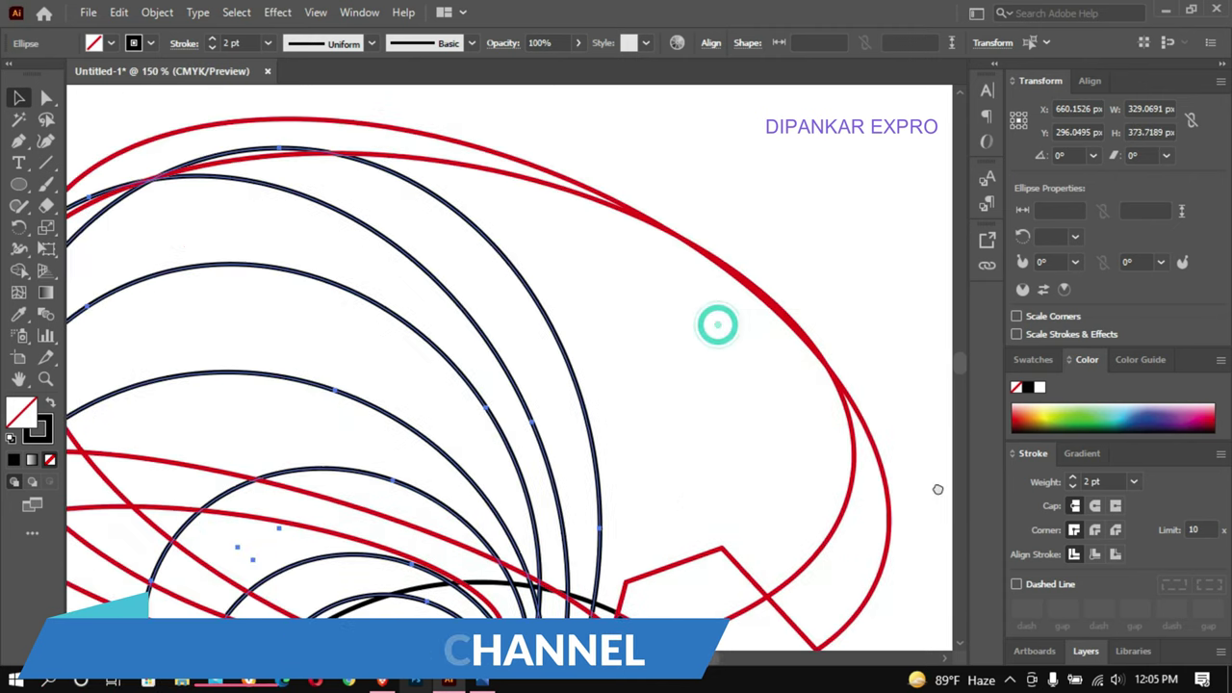
pyautogui.moveTo(751, 385); pyautogui.dragTo(761, 348)
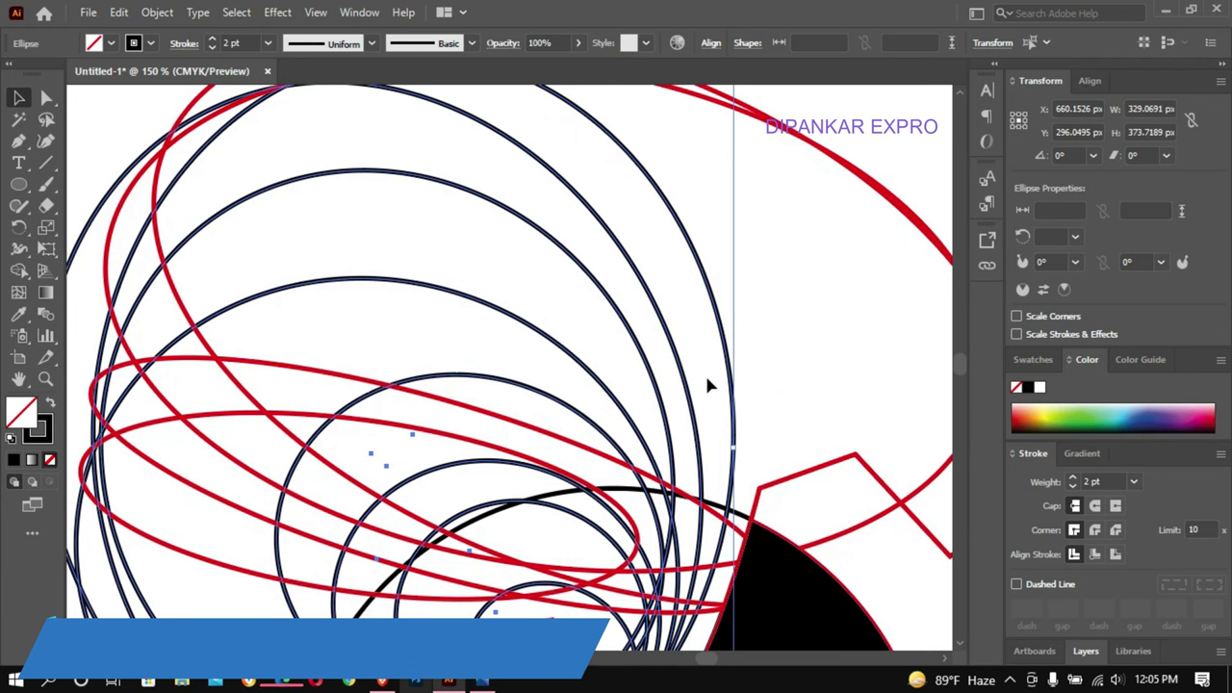
pyautogui.scroll(-3, 687, 394)
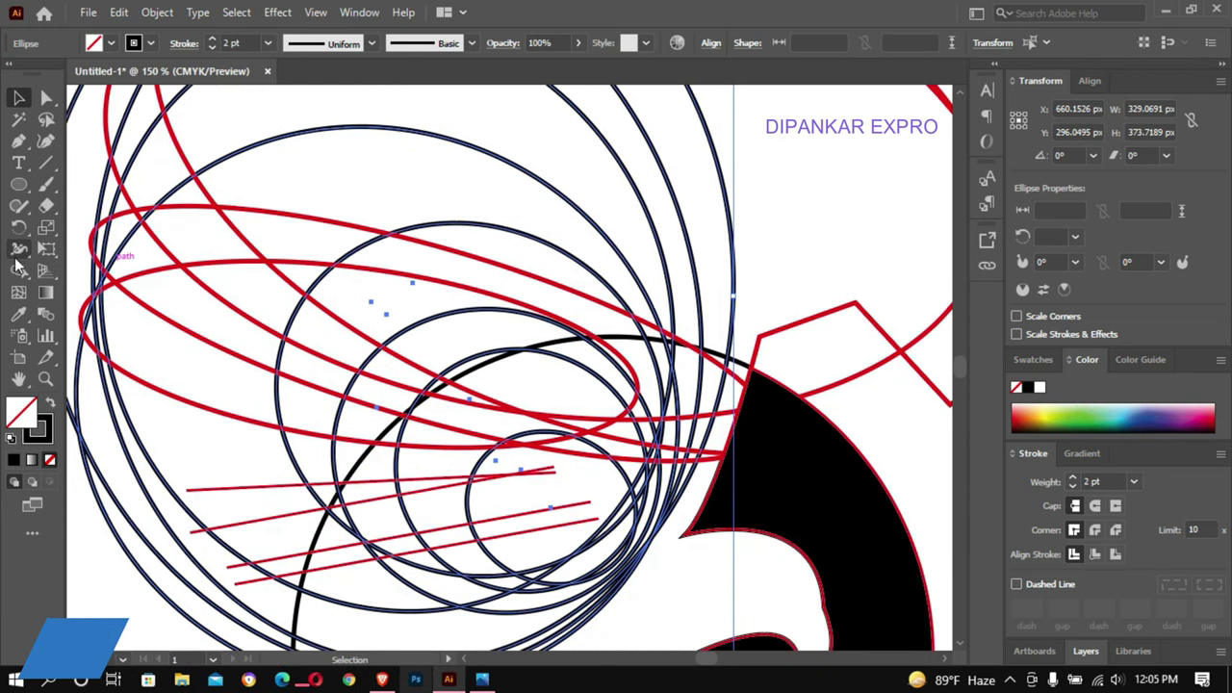
# - With Shape Builder and a black fill, fill the outer and large arc bands between the circles
pyautogui.click(18, 271)
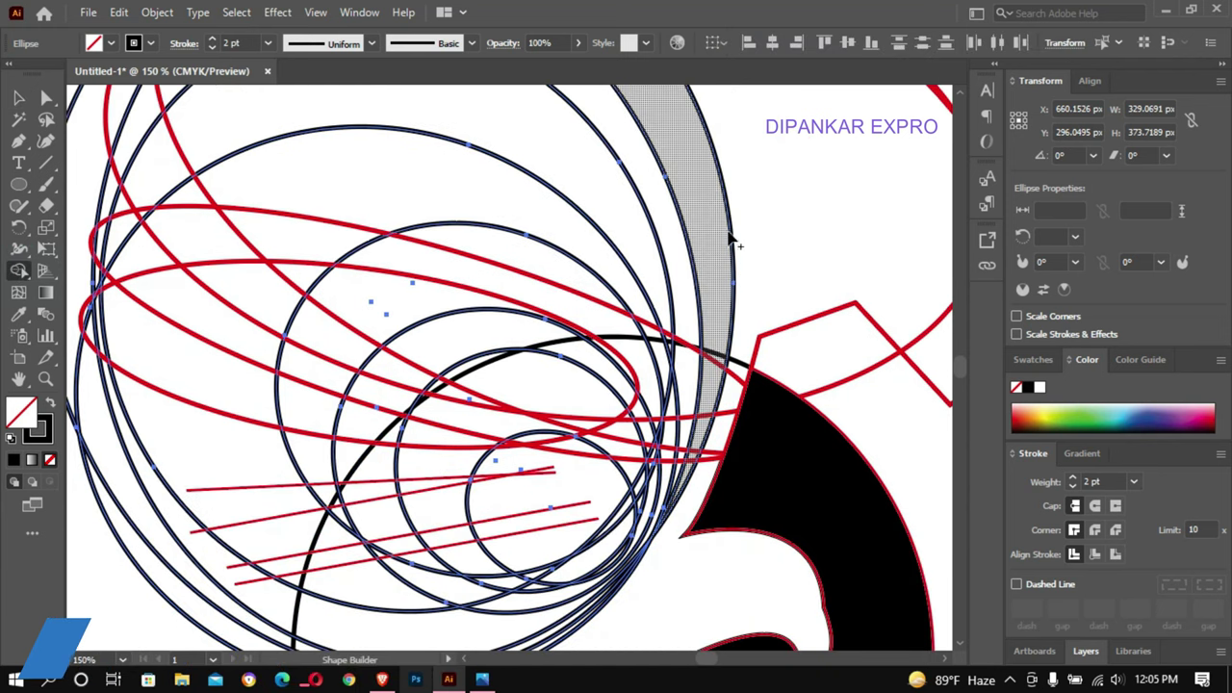
pyautogui.click(714, 348)
pyautogui.click(110, 44)
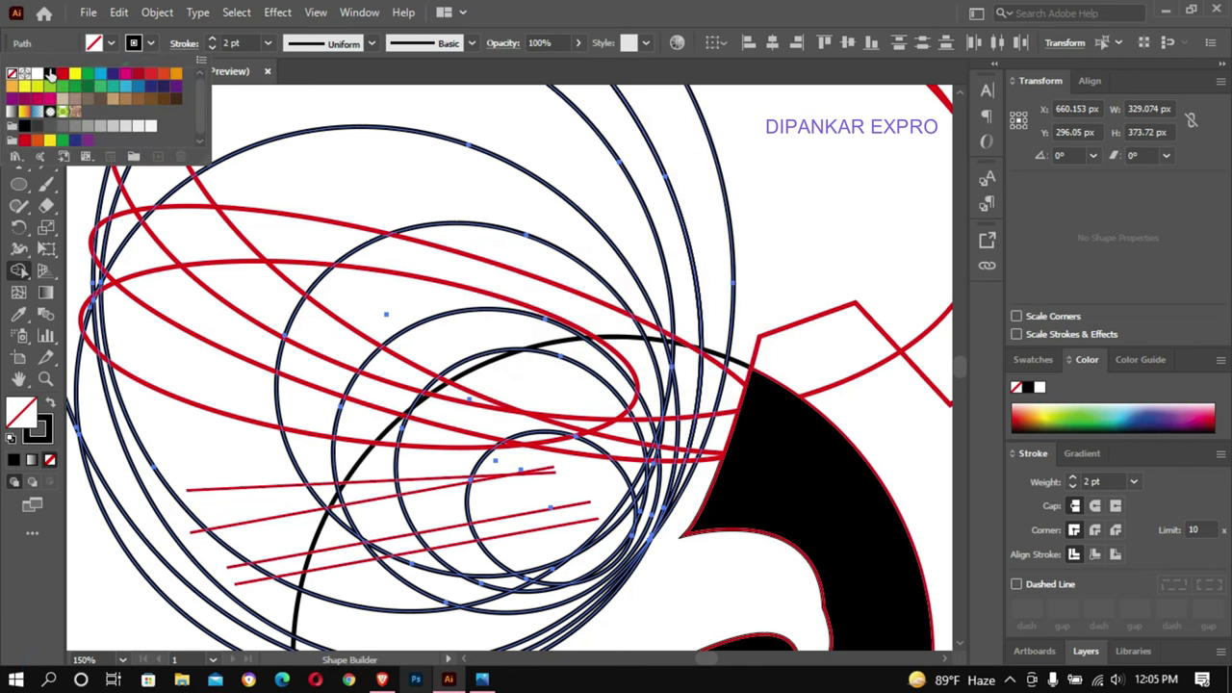
pyautogui.click(50, 74)
pyautogui.click(688, 187)
pyautogui.scroll(2, 545, 255)
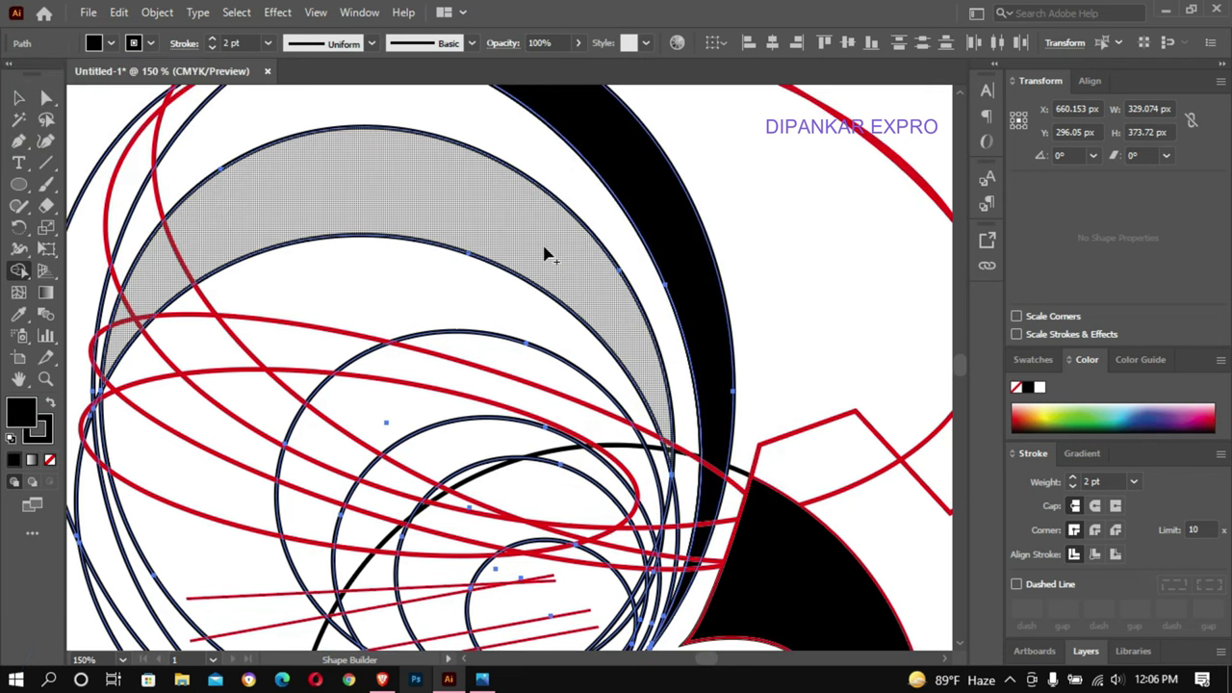
pyautogui.click(597, 287)
pyautogui.scroll(-2, 606, 279)
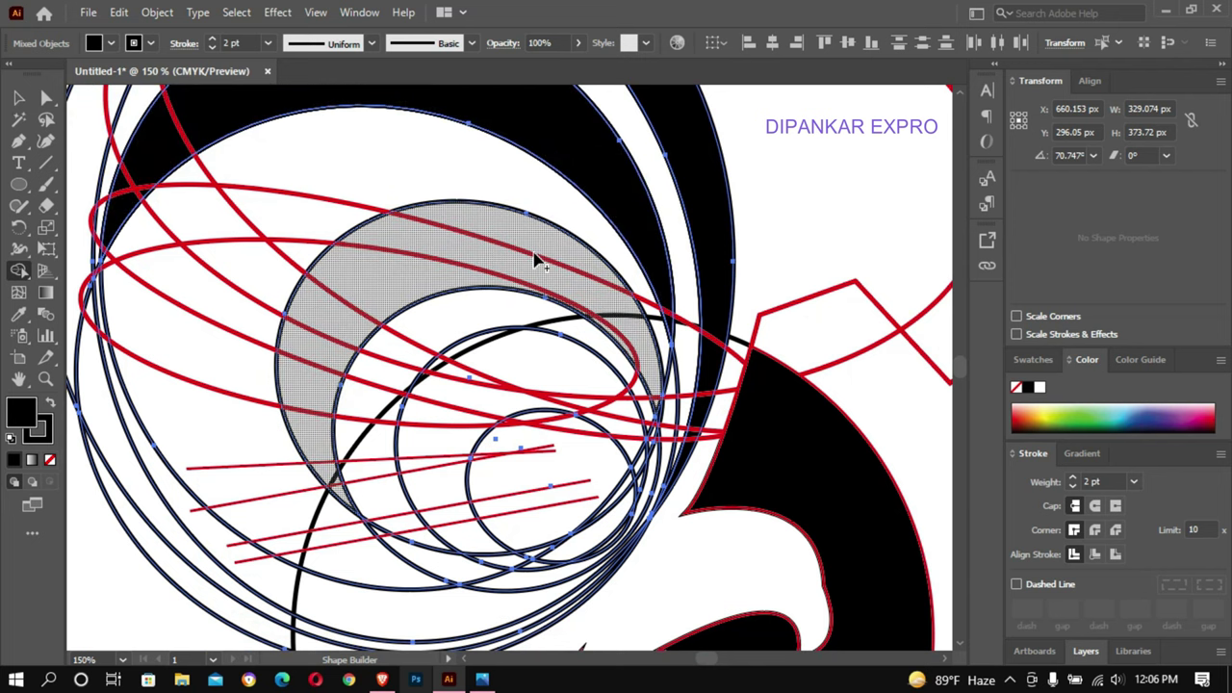
pyautogui.scroll(2, 537, 258)
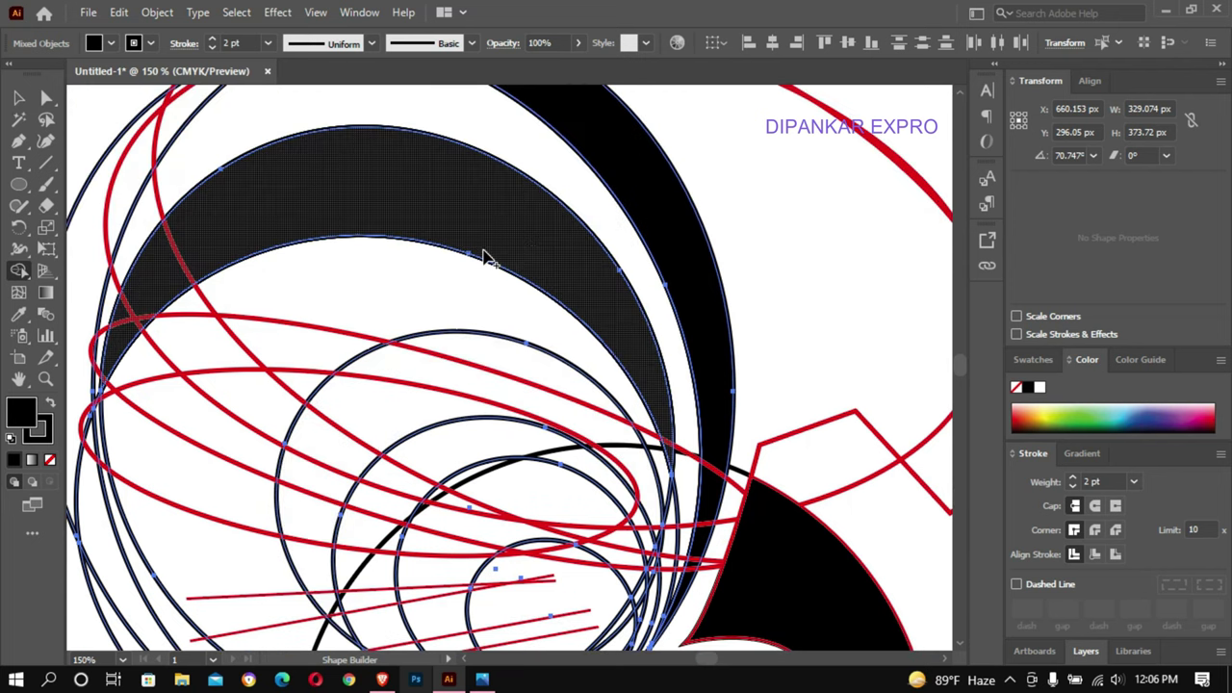
pyautogui.click(484, 258)
# - Fill the inner ring band, the smaller crescents and the thin sliver with black
pyautogui.scroll(-1, 484, 258)
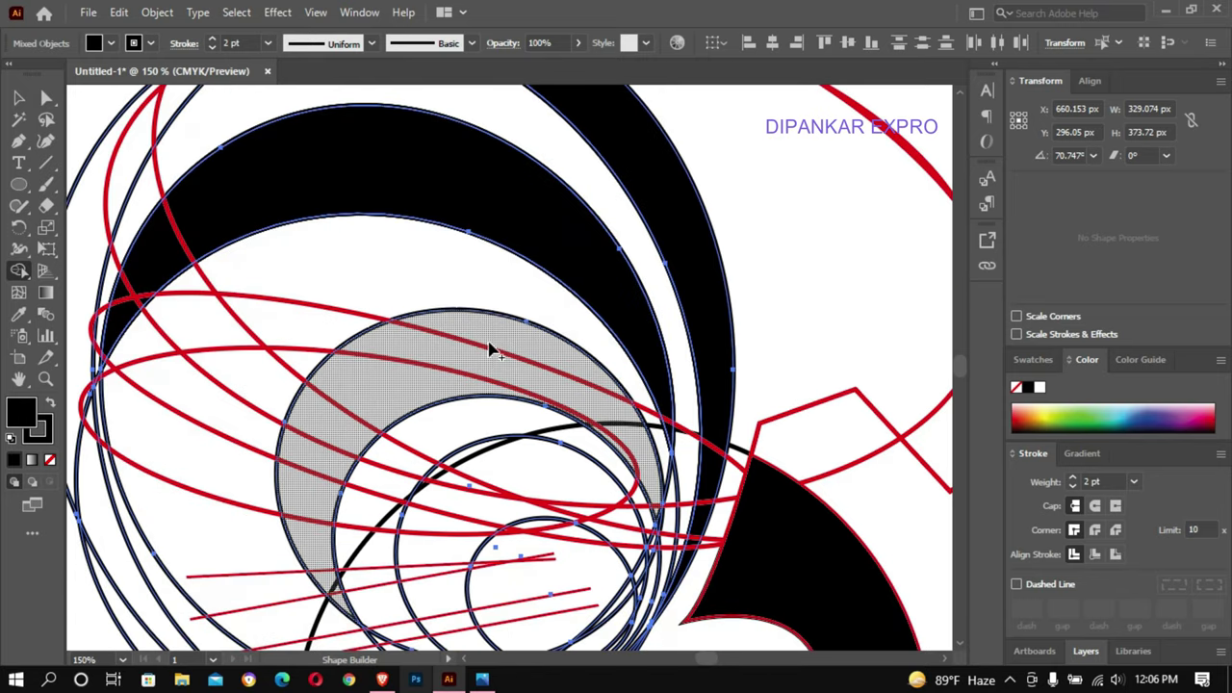
pyautogui.click(489, 350)
pyautogui.scroll(-1, 517, 273)
pyautogui.scroll(-1, 588, 328)
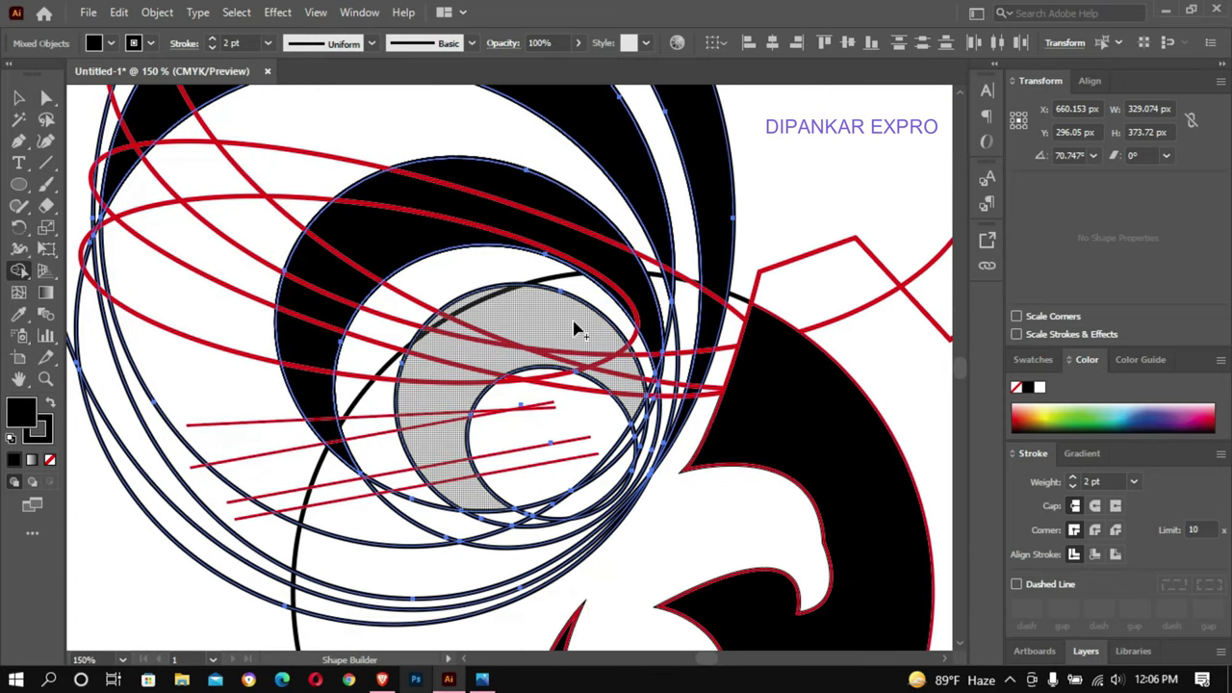
pyautogui.click(575, 330)
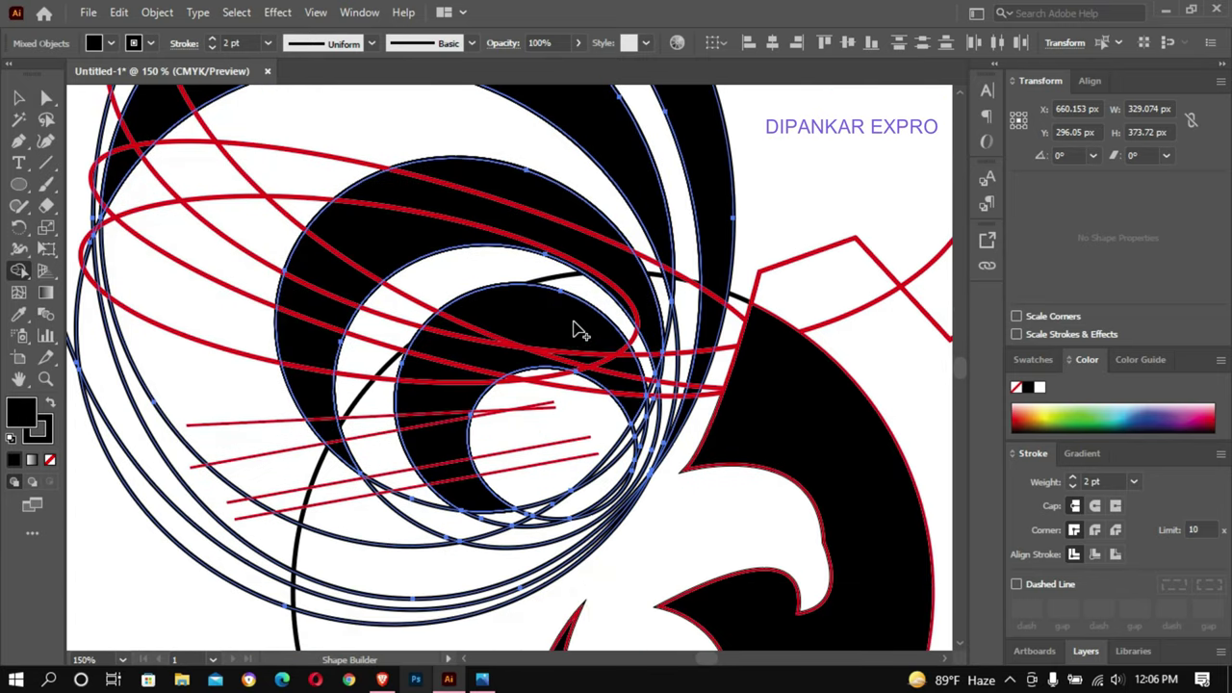
pyautogui.click(640, 424)
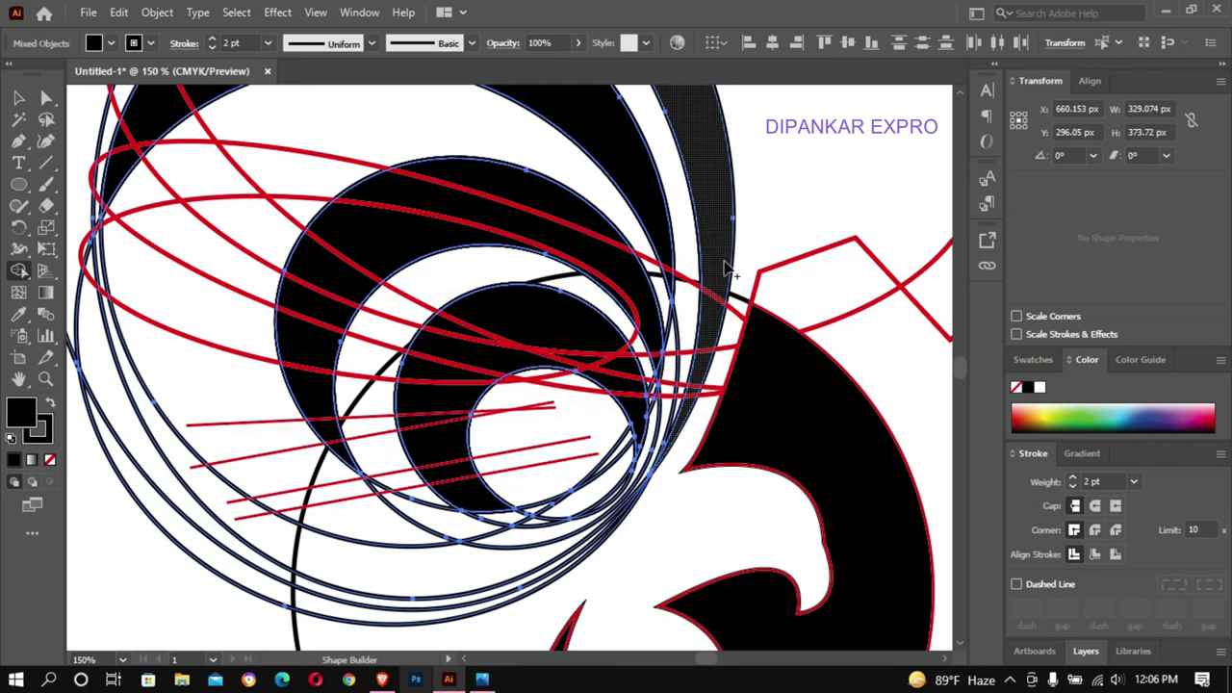
pyautogui.scroll(1, 649, 308)
pyautogui.scroll(1, 693, 231)
pyautogui.scroll(1, 710, 187)
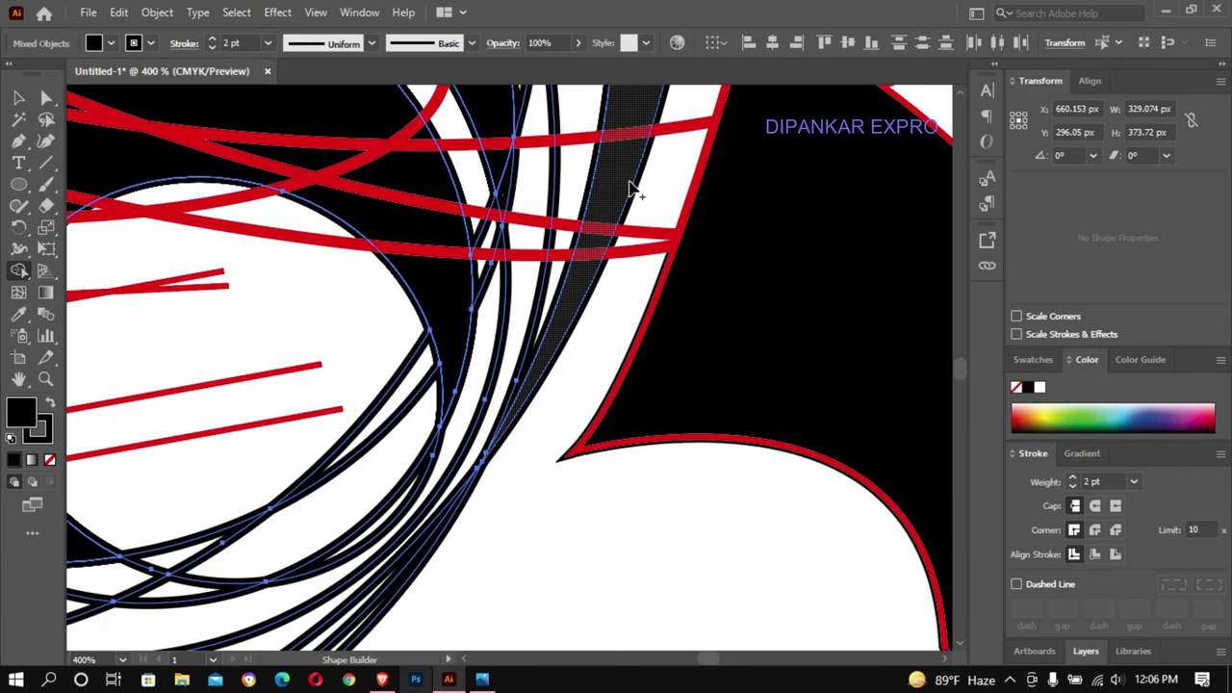
pyautogui.click(635, 190)
# - Set the stroke of the new black band shapes to None
pyautogui.click(150, 42)
pyautogui.click(9, 75)
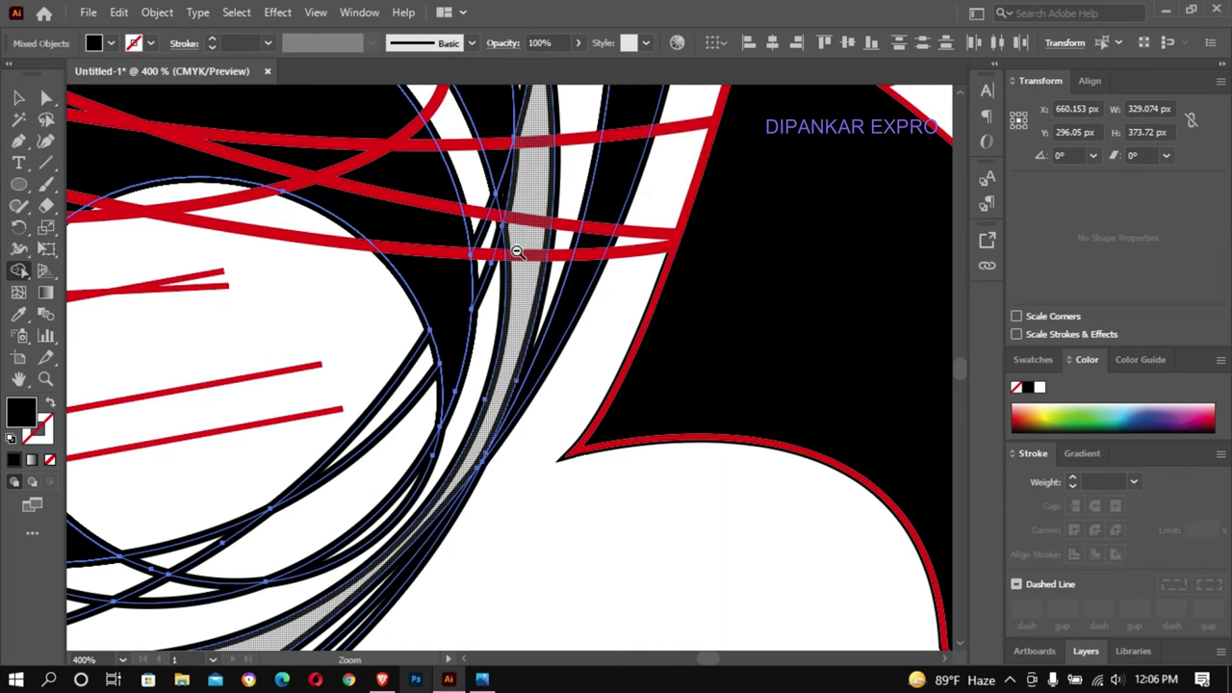
pyautogui.scroll(-2, 517, 247)
pyautogui.scroll(1, 517, 244)
pyautogui.scroll(-1, 674, 377)
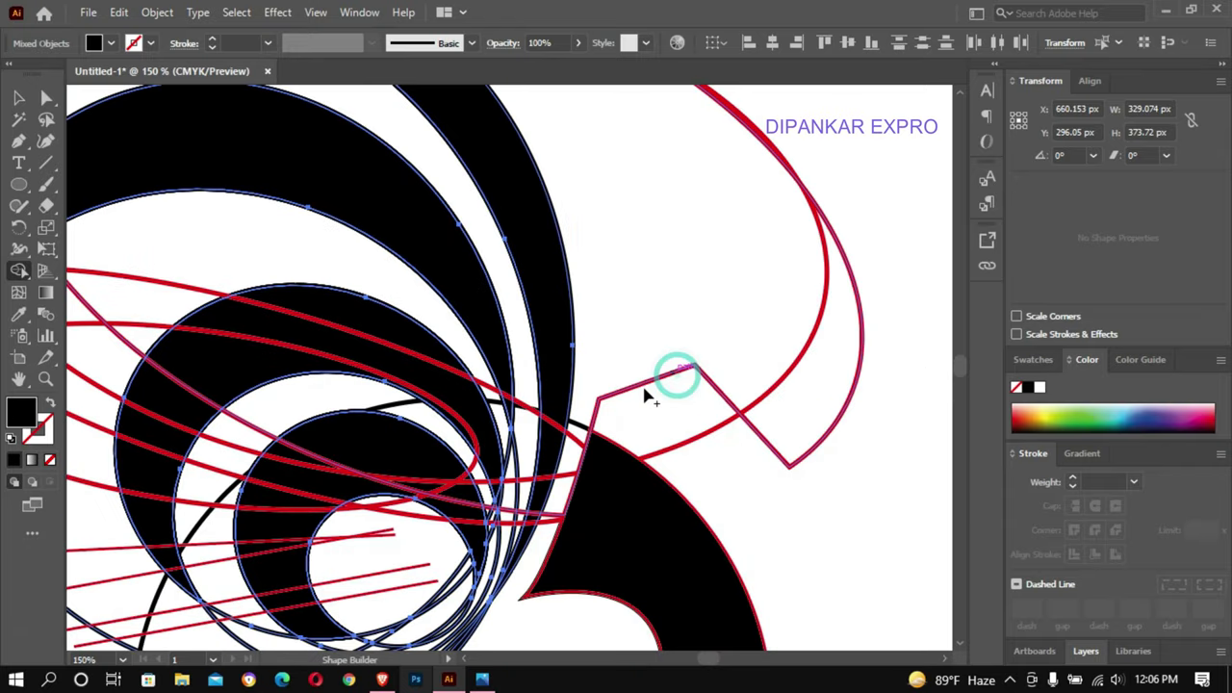
pyautogui.scroll(-1, 664, 385)
# - Select the red guide lines and ellipses around the feather area
pyautogui.click(24, 101)
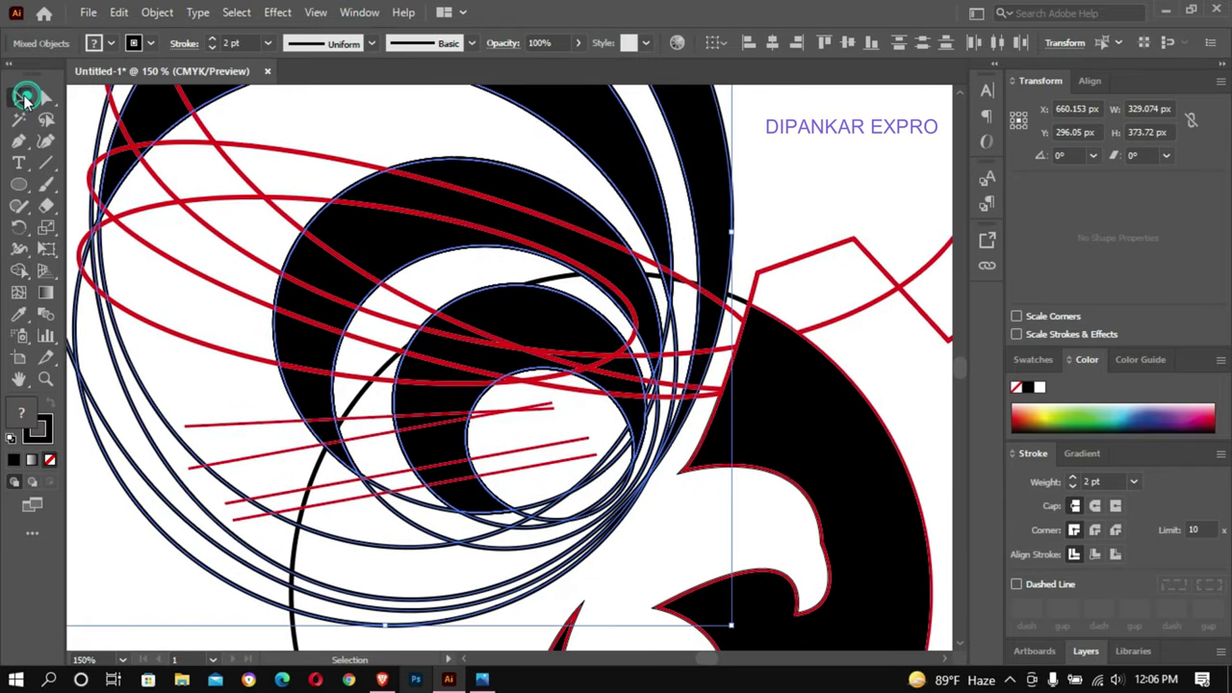
pyautogui.click(830, 160)
pyautogui.scroll(2, 608, 279)
pyautogui.scroll(-1, 606, 280)
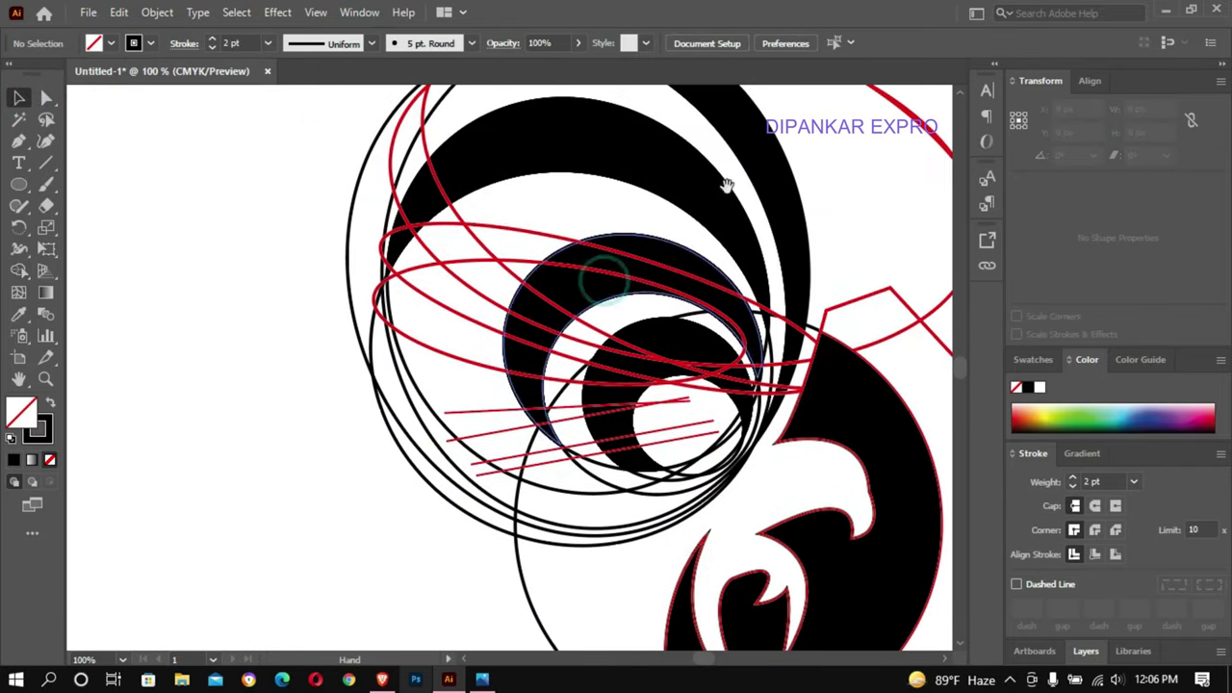
pyautogui.click(512, 204)
pyautogui.moveTo(464, 298); pyautogui.dragTo(461, 289)
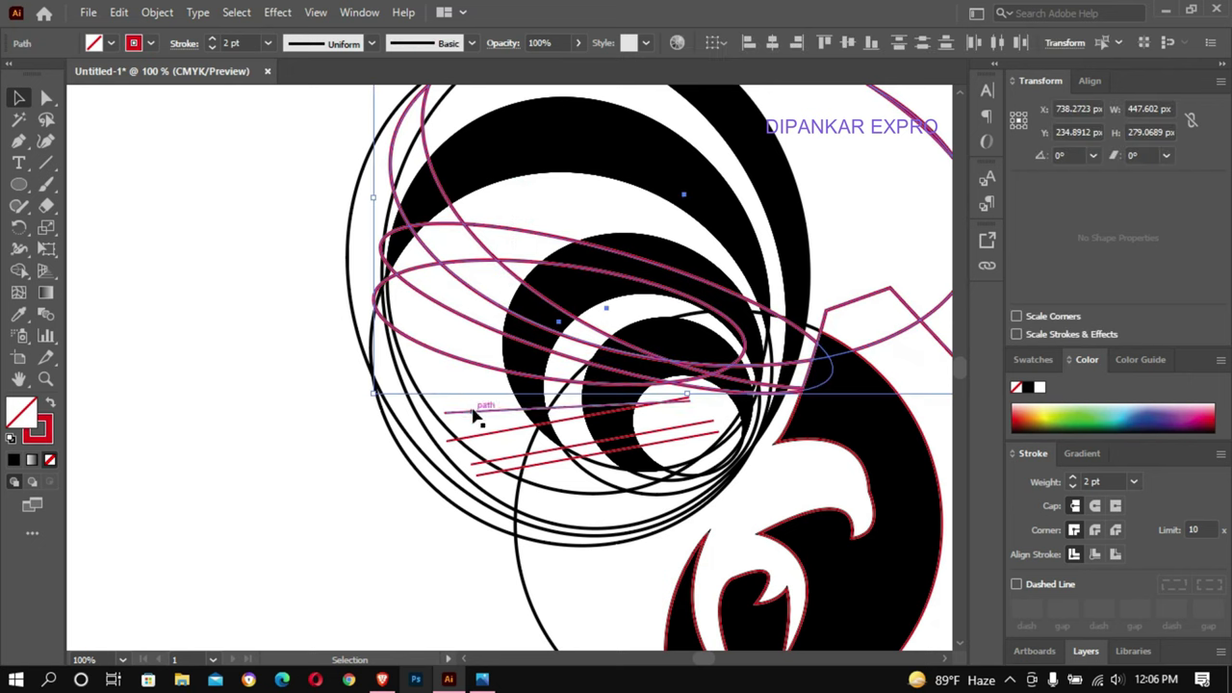
pyautogui.moveTo(475, 413); pyautogui.dragTo(690, 466)
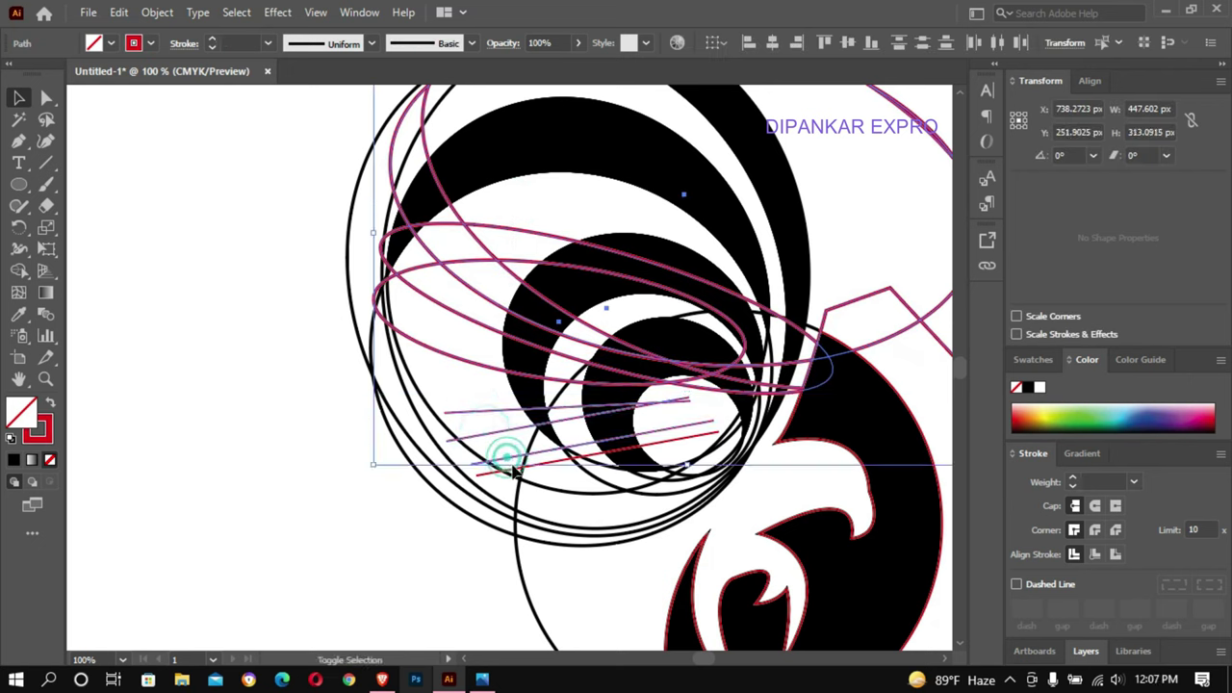
# - With Shape Builder, merge the small wedge regions and fill the upper feather regions red
pyautogui.click(26, 271)
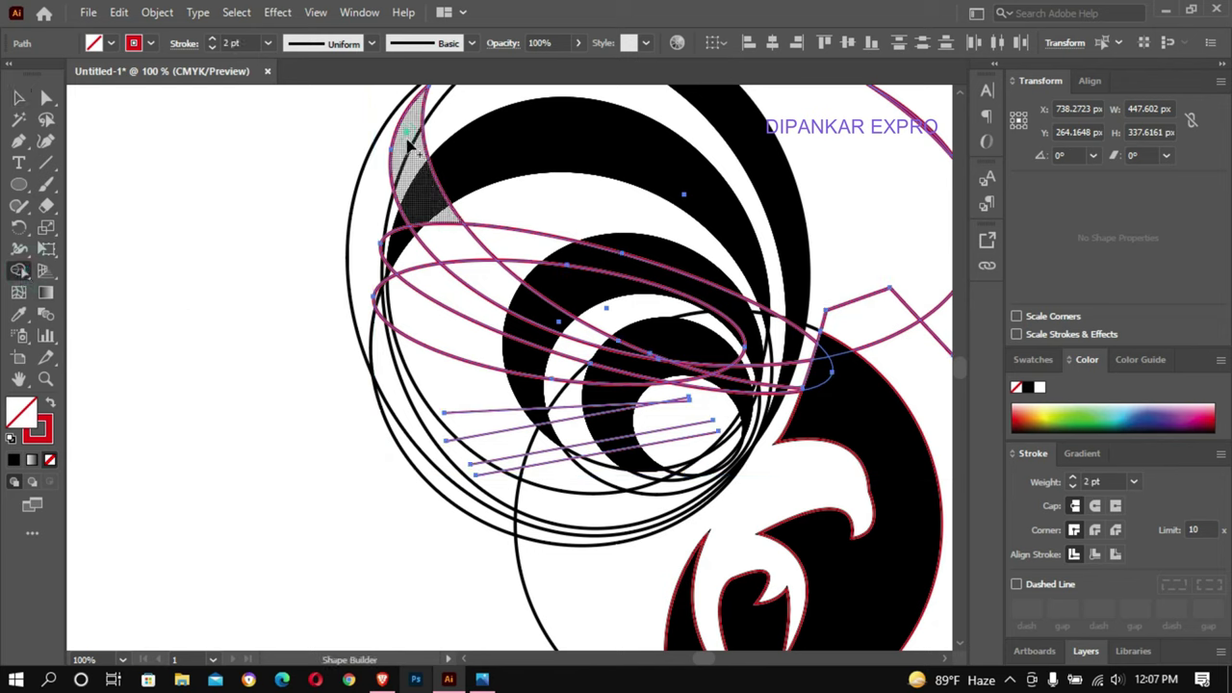
pyautogui.moveTo(408, 143); pyautogui.dragTo(542, 364)
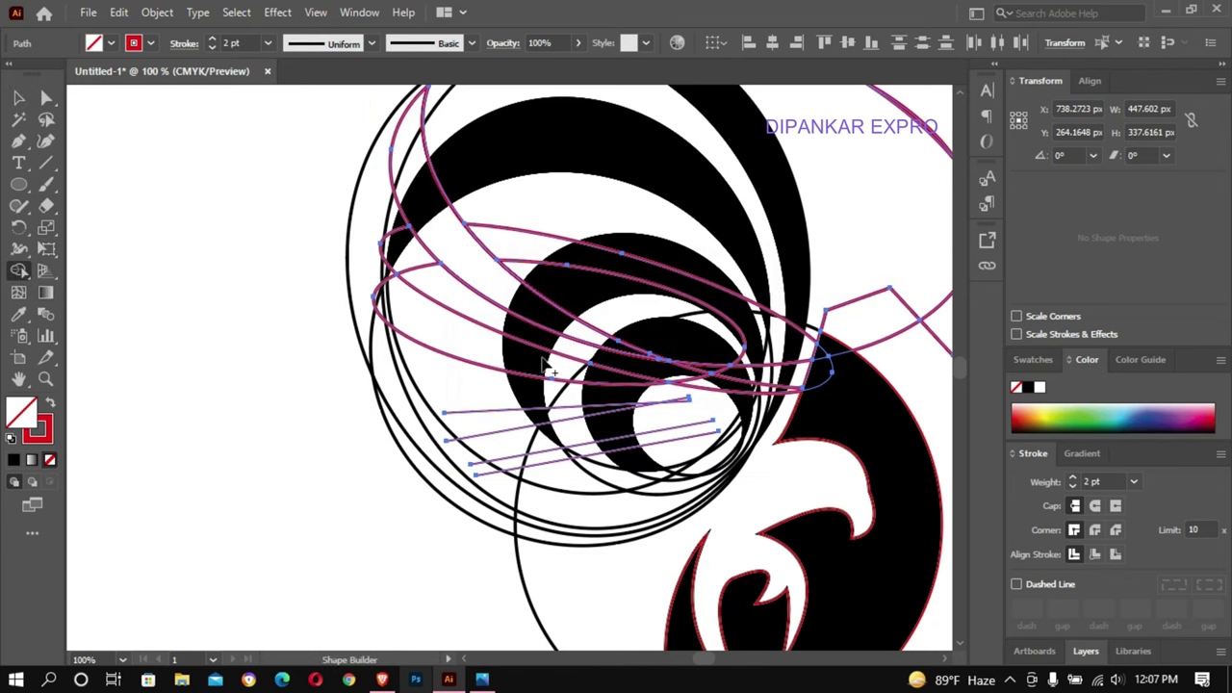
pyautogui.click(111, 43)
pyautogui.click(63, 76)
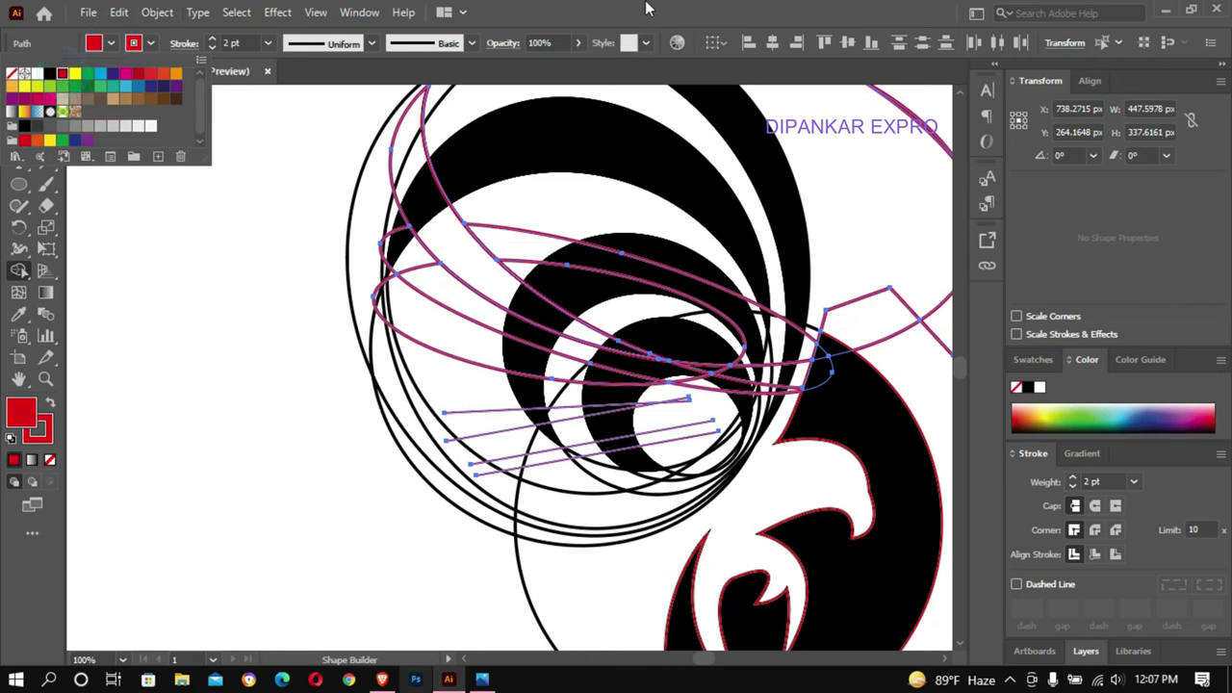
pyautogui.click(427, 234)
pyautogui.click(509, 354)
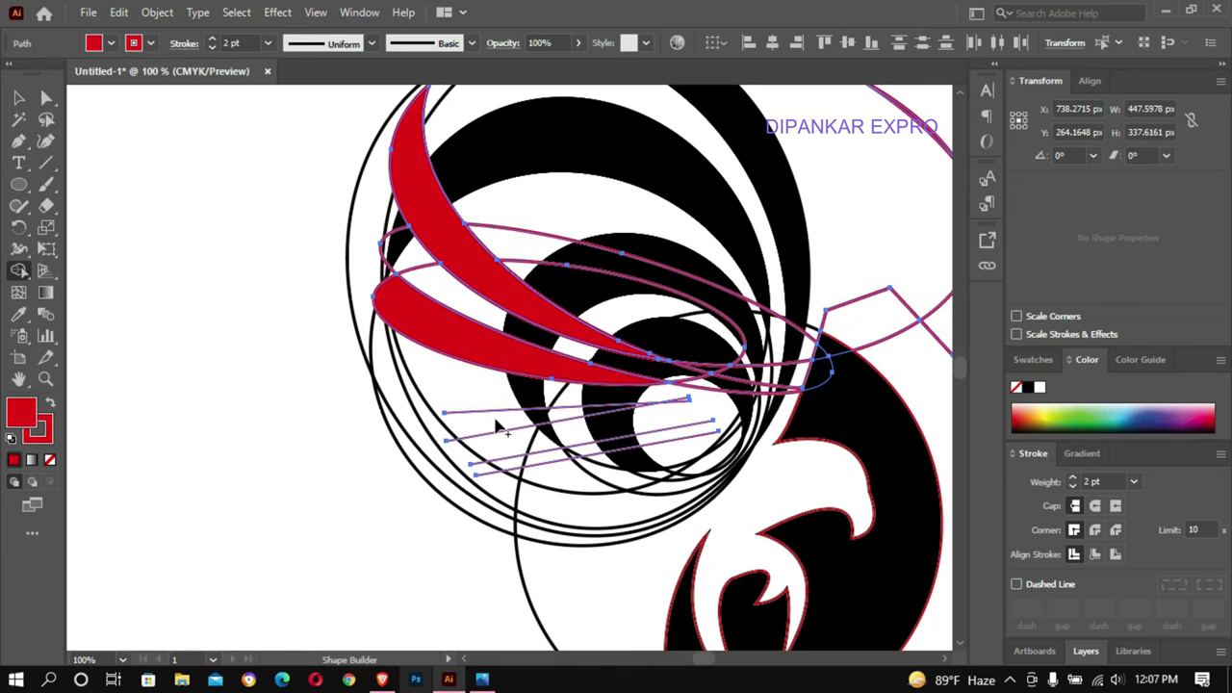
# - Fill the small wedge purple, deselect, and fit the artboard in the window
pyautogui.press('v')
pyautogui.click(563, 415)
pyautogui.click(111, 43)
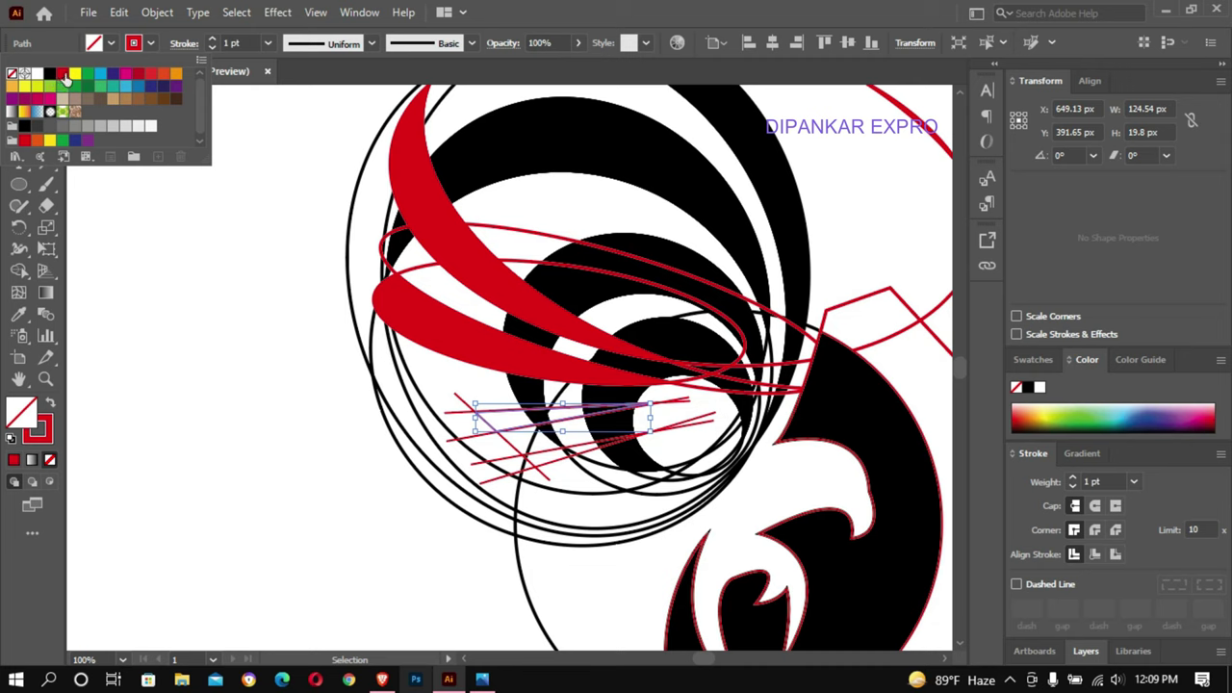
pyautogui.click(88, 140)
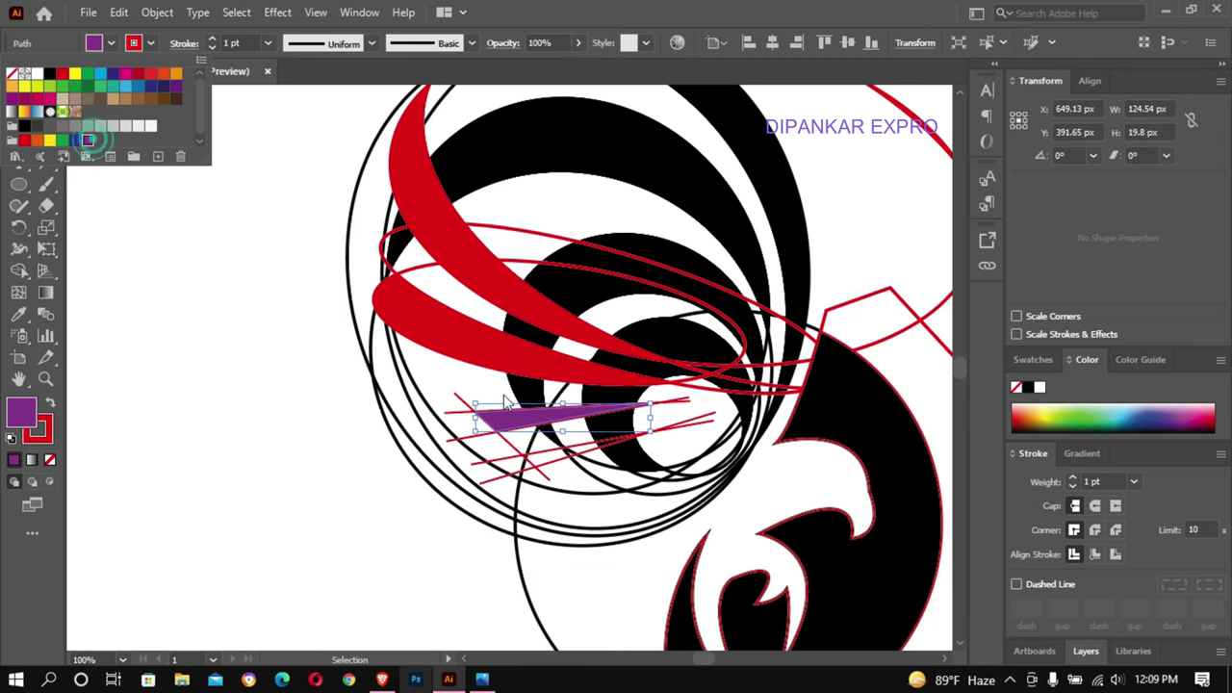
pyautogui.click(545, 462)
pyautogui.hotkey('shift', 'm')
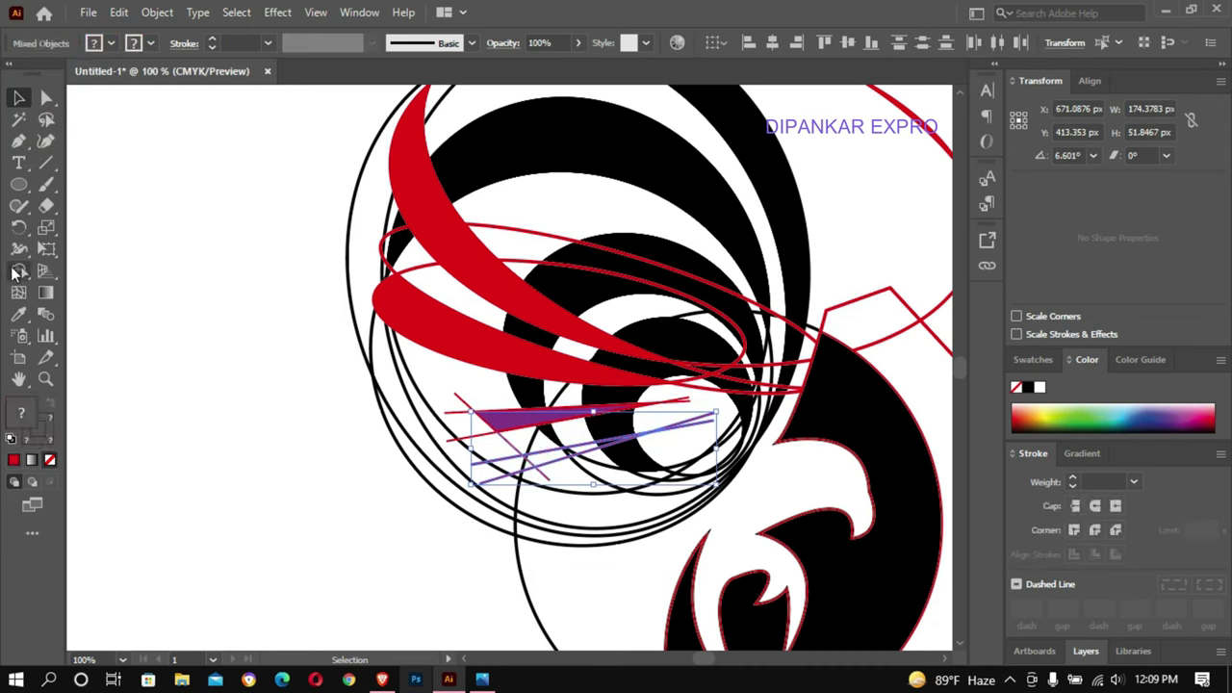
pyautogui.click(21, 101)
pyautogui.click(218, 199)
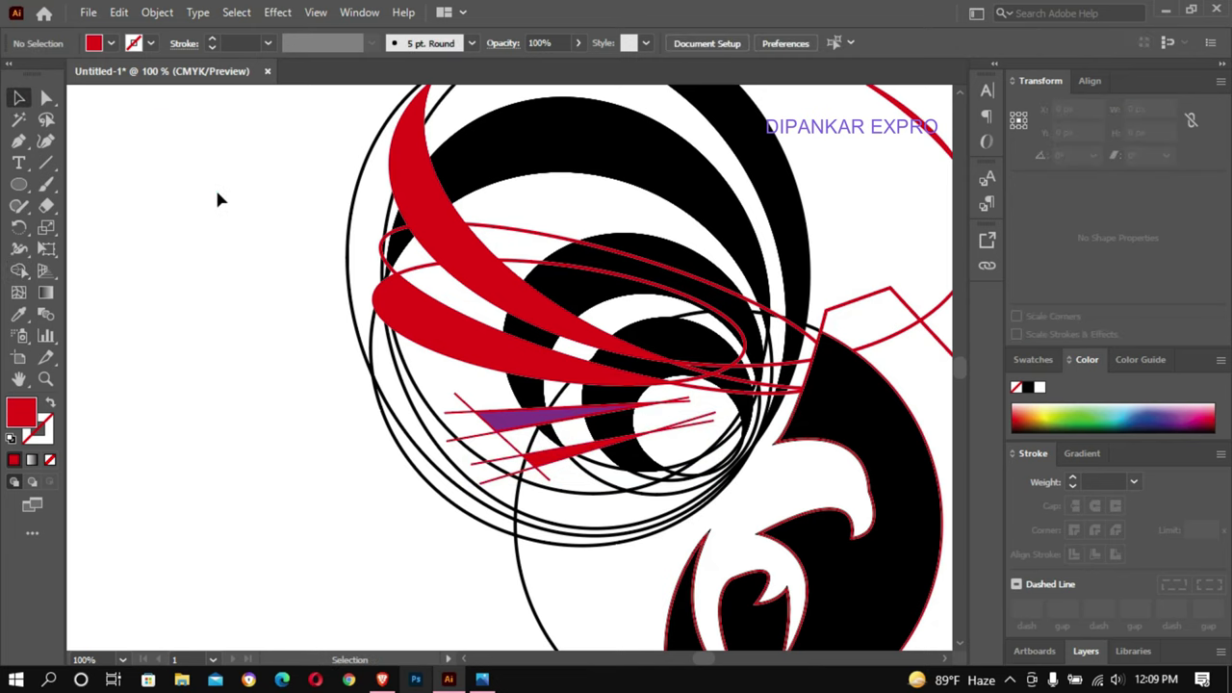
pyautogui.hotkey('ctrl', '0')
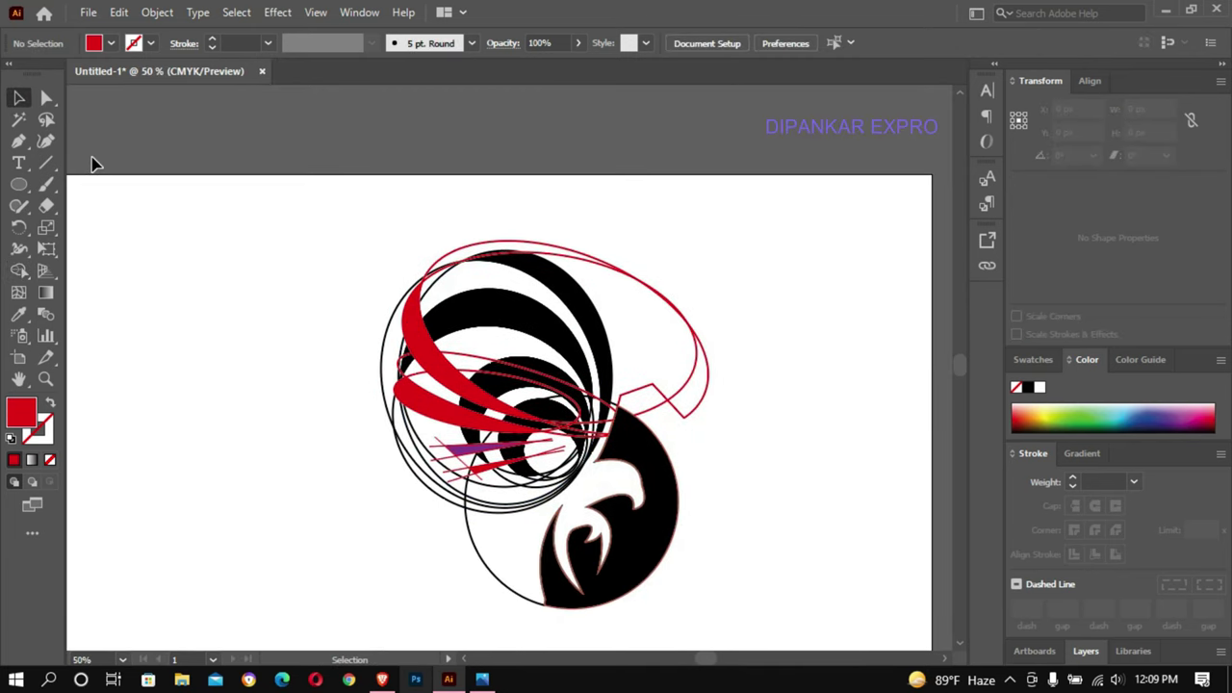
# - Move the red ellipse, loop and swoosh upper right, and the guide circles far left
pyautogui.moveTo(674, 304); pyautogui.dragTo(904, 255)
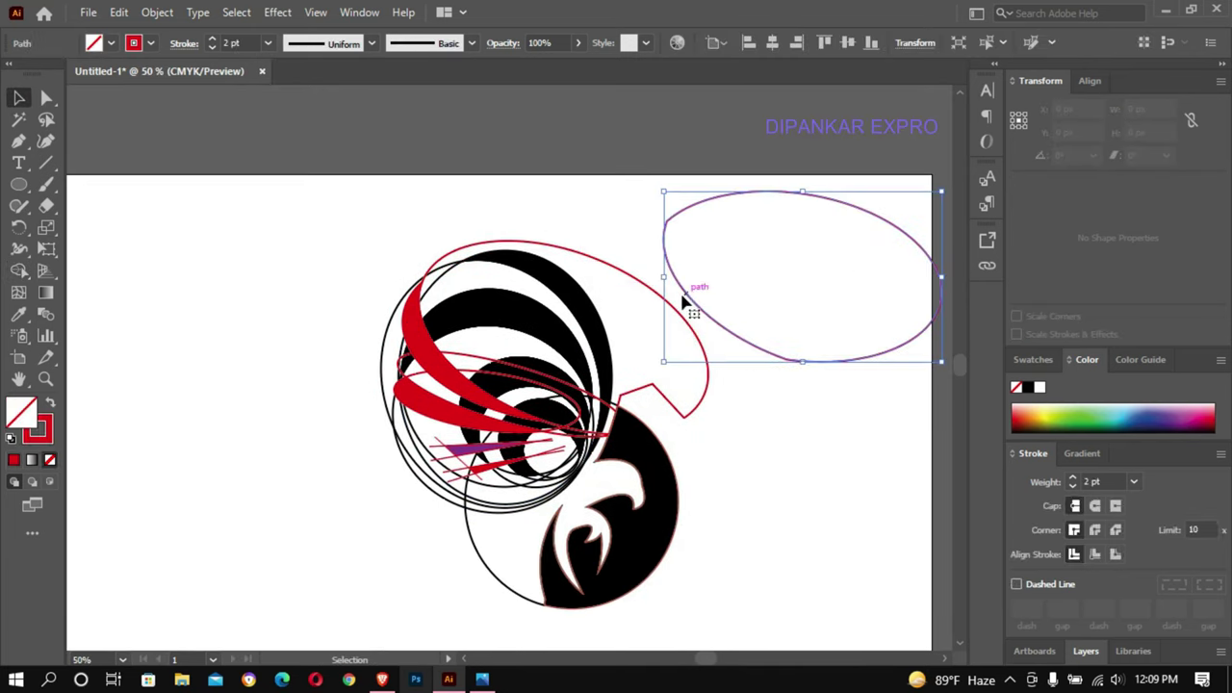
pyautogui.moveTo(627, 278); pyautogui.dragTo(857, 236)
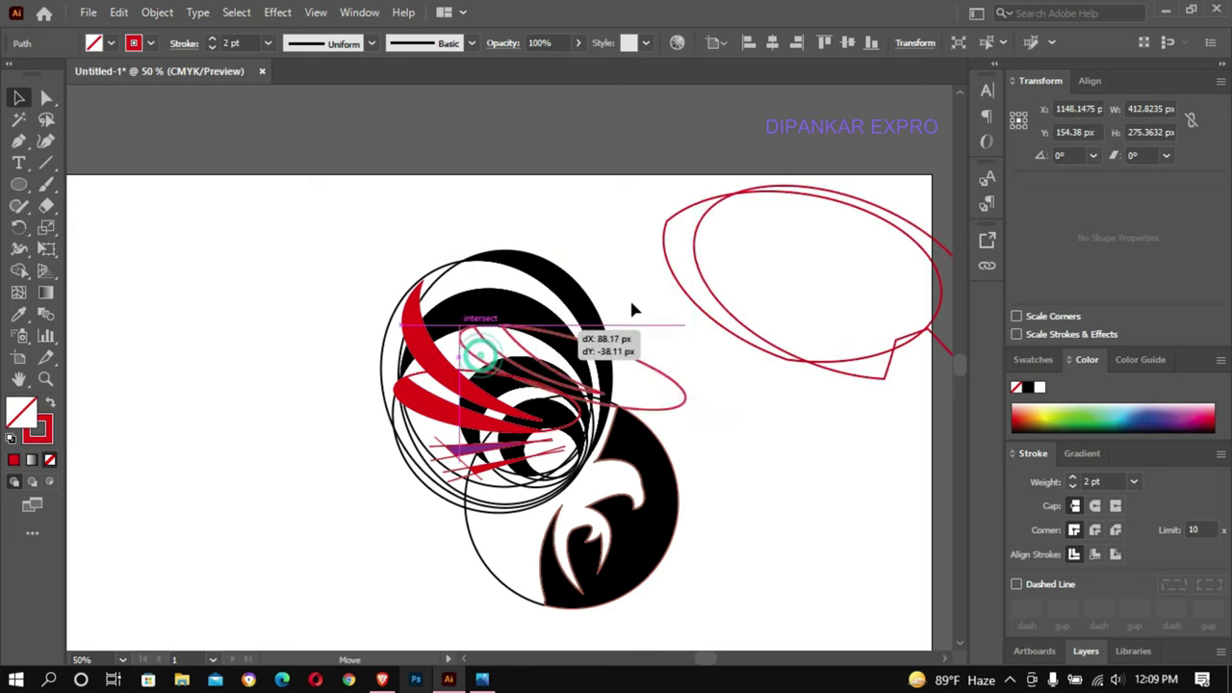
pyautogui.moveTo(469, 374); pyautogui.dragTo(838, 288)
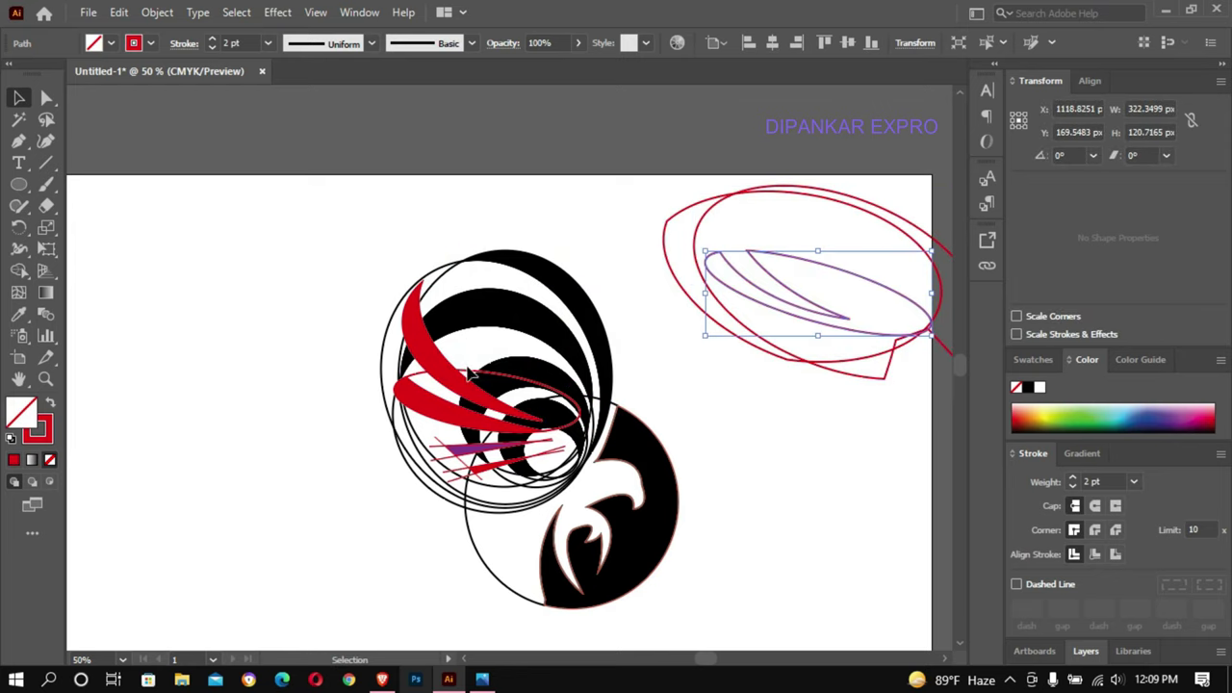
pyautogui.click(419, 438)
pyautogui.moveTo(419, 438); pyautogui.dragTo(82, 329)
# - Zoom in and pull a thin red line out of the cluster, undoing an accidental circle move
pyautogui.scroll(-1, 672, 363)
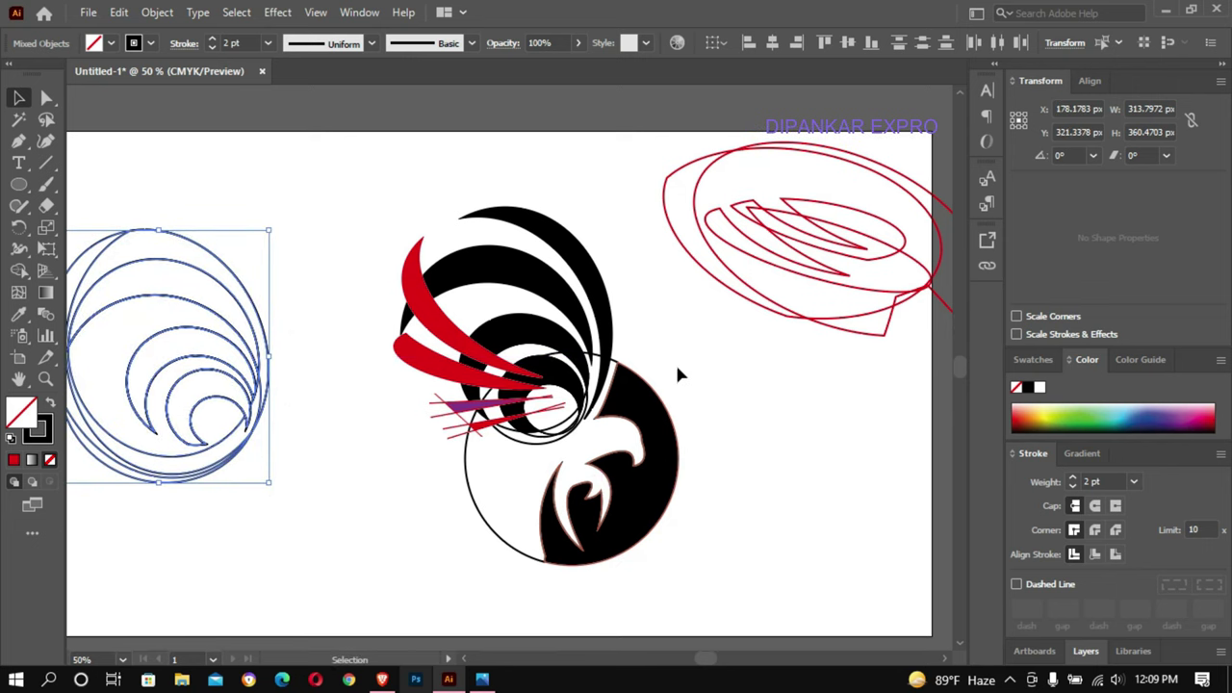
pyautogui.keyDown('ctrl'); pyautogui.click(674, 361); pyautogui.keyUp('ctrl')
pyautogui.hotkey('ctrl', '+')
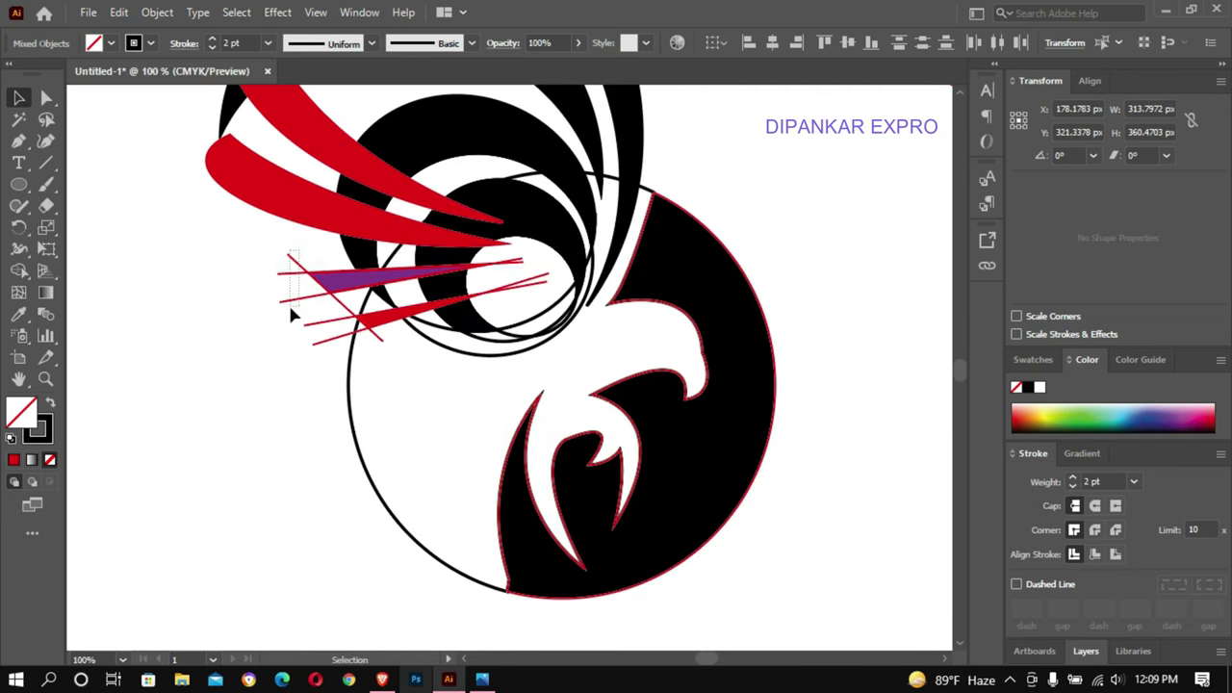
pyautogui.moveTo(291, 315); pyautogui.dragTo(132, 350)
pyautogui.keyDown('ctrl'); pyautogui.keyDown('alt'); pyautogui.click(390, 308); pyautogui.keyUp('alt'); pyautogui.keyUp('ctrl')
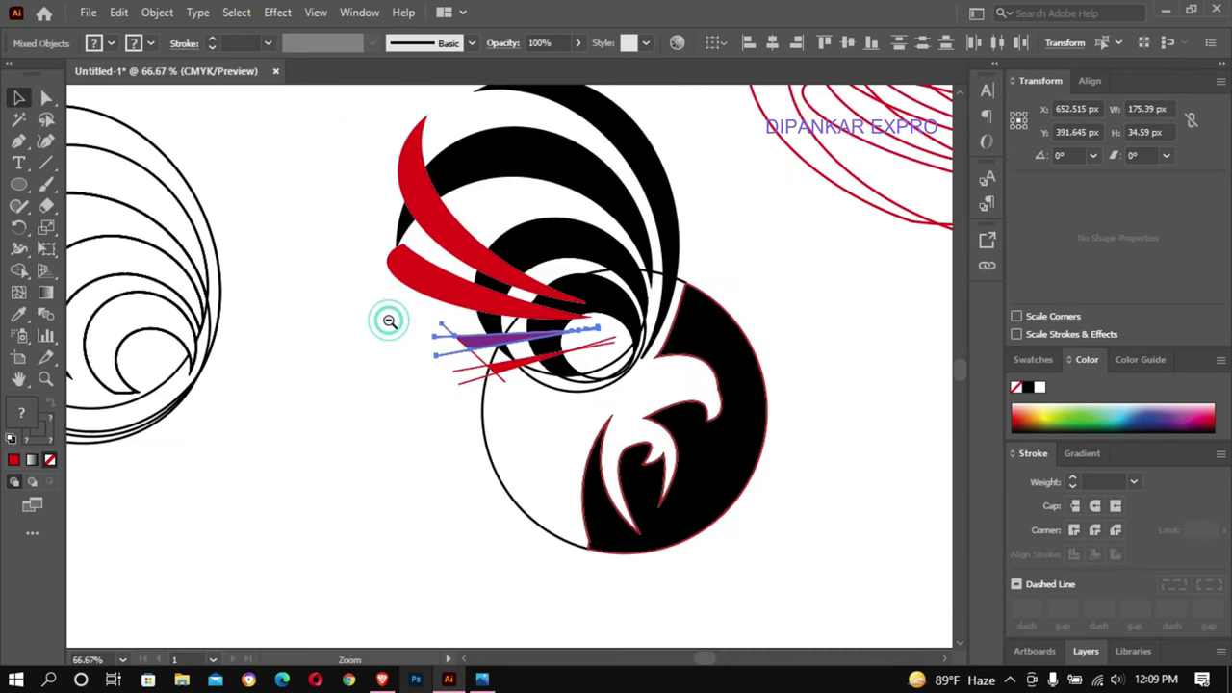
pyautogui.moveTo(391, 321); pyautogui.dragTo(462, 318)
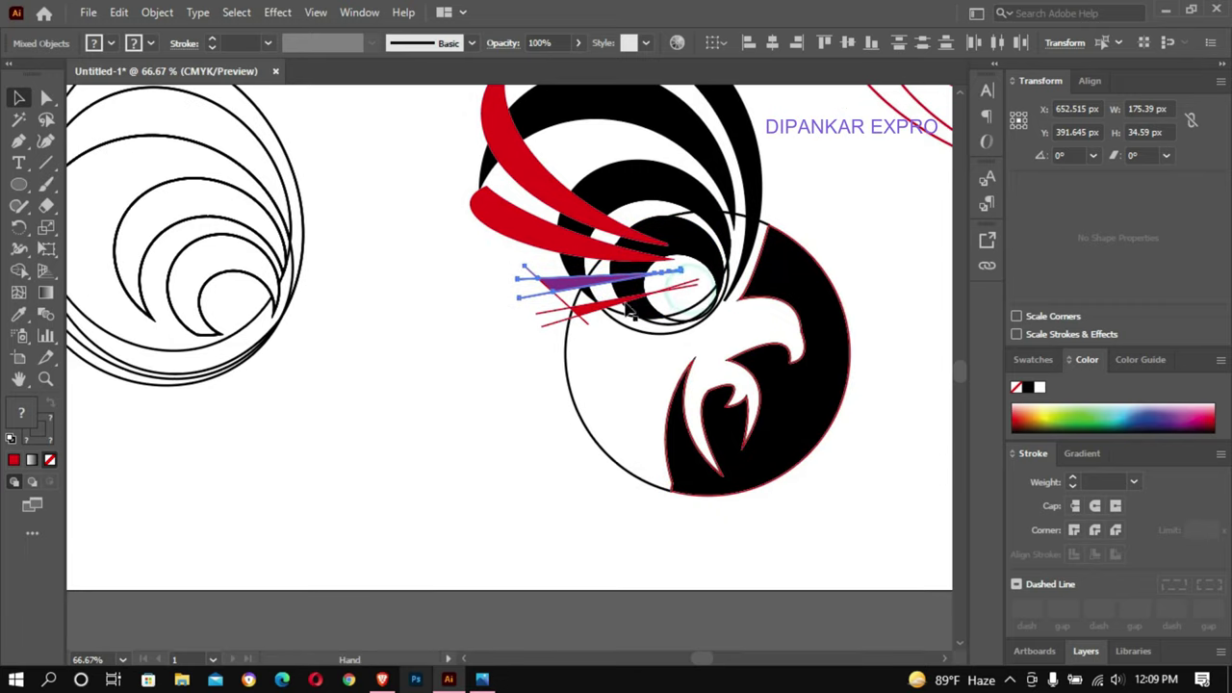
pyautogui.moveTo(525, 279)
pyautogui.mouseDown()
pyautogui.moveTo(405, 318)
pyautogui.moveTo(500, 303)
pyautogui.moveTo(525, 320)
pyautogui.moveTo(259, 375)
pyautogui.mouseUp()
pyautogui.click(525, 298)
pyautogui.click(568, 332)
pyautogui.hotkey('ctrl', 'z')
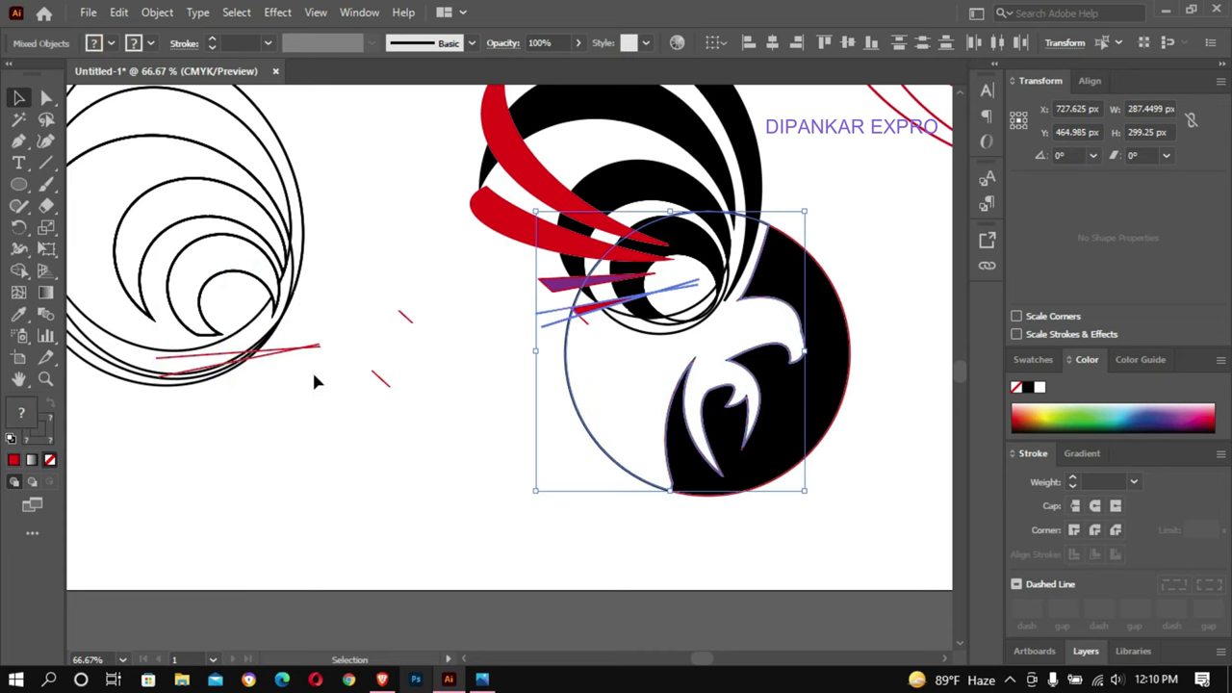
# - Move the red lines, circle outlines and small inner circle off to the lower left
pyautogui.click(316, 379)
pyautogui.moveTo(566, 329)
pyautogui.mouseDown()
pyautogui.moveTo(560, 343)
pyautogui.moveTo(176, 433)
pyautogui.mouseUp()
pyautogui.click(561, 344)
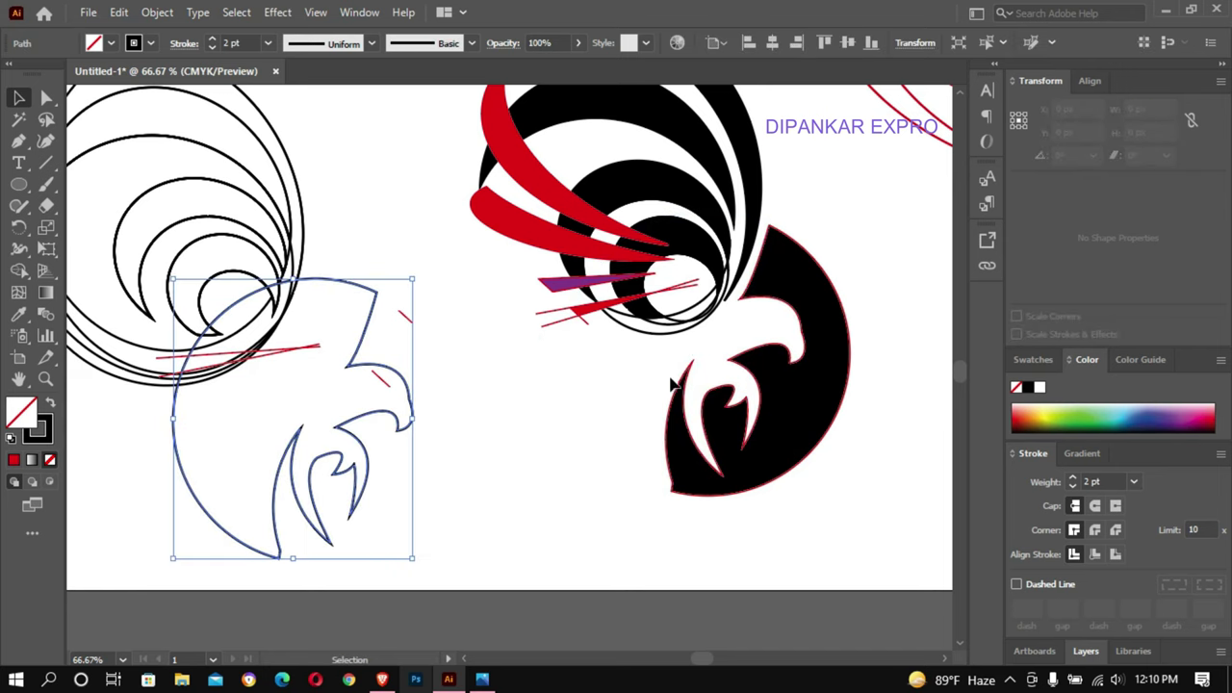
pyautogui.click(559, 332)
pyautogui.moveTo(560, 332); pyautogui.dragTo(336, 405)
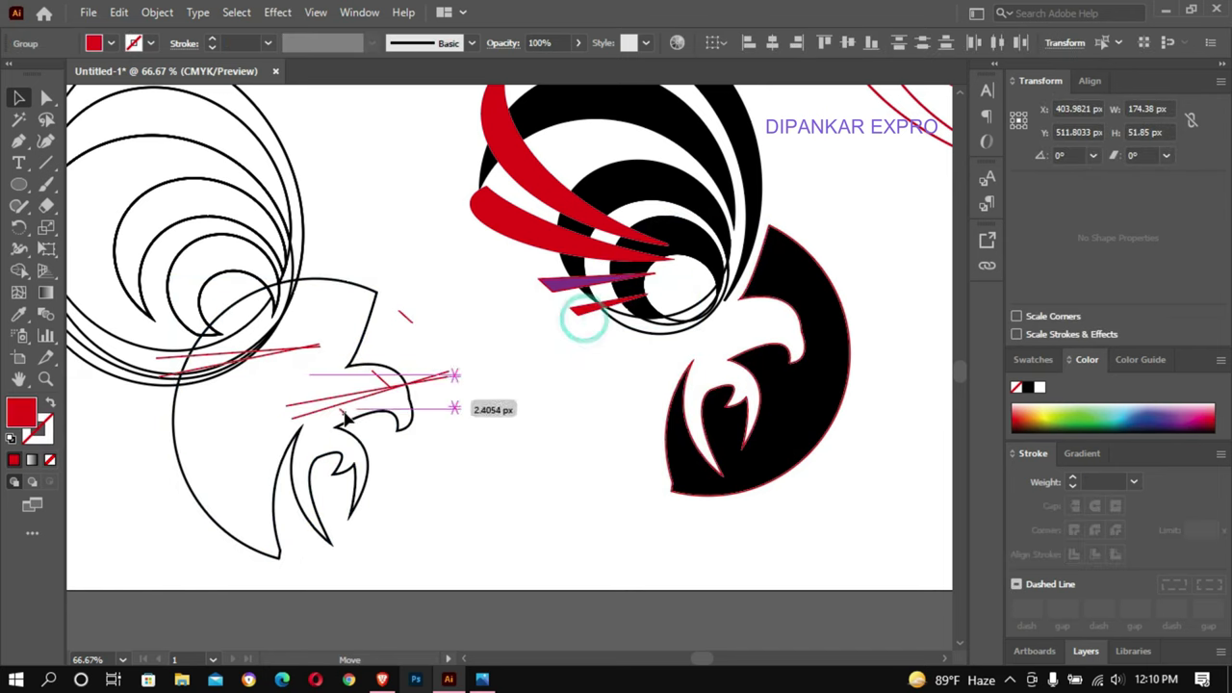
pyautogui.moveTo(628, 337); pyautogui.dragTo(358, 649)
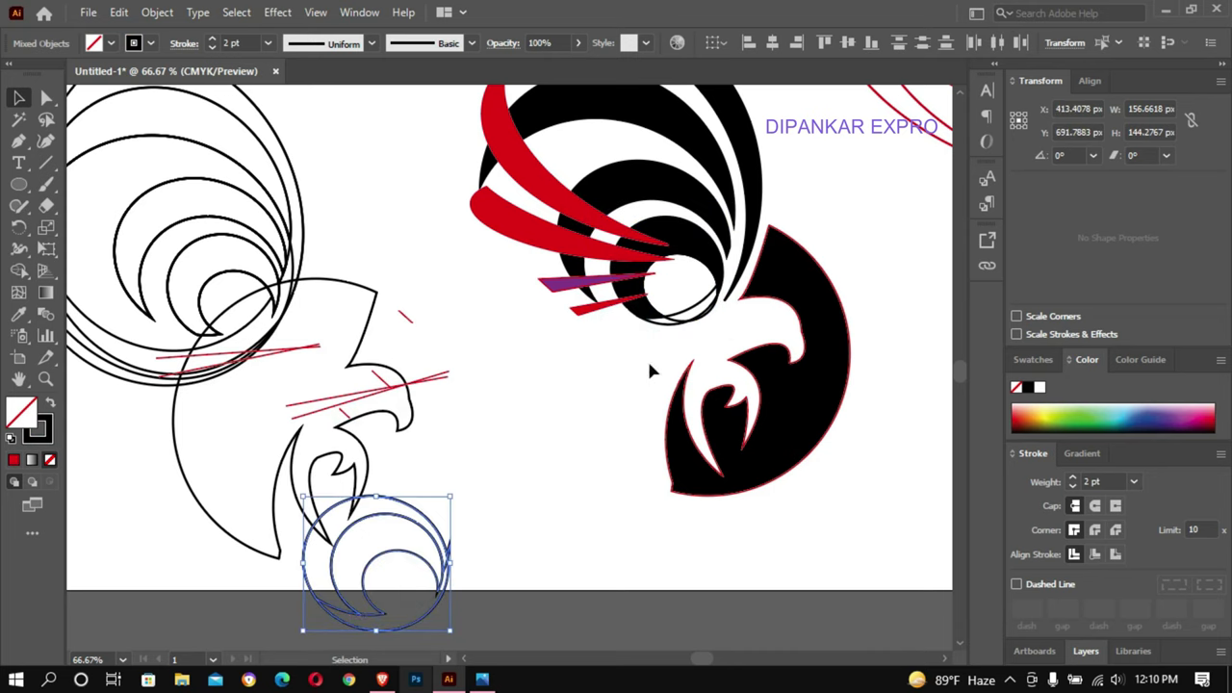
pyautogui.click(711, 325)
pyautogui.moveTo(709, 310); pyautogui.dragTo(301, 531)
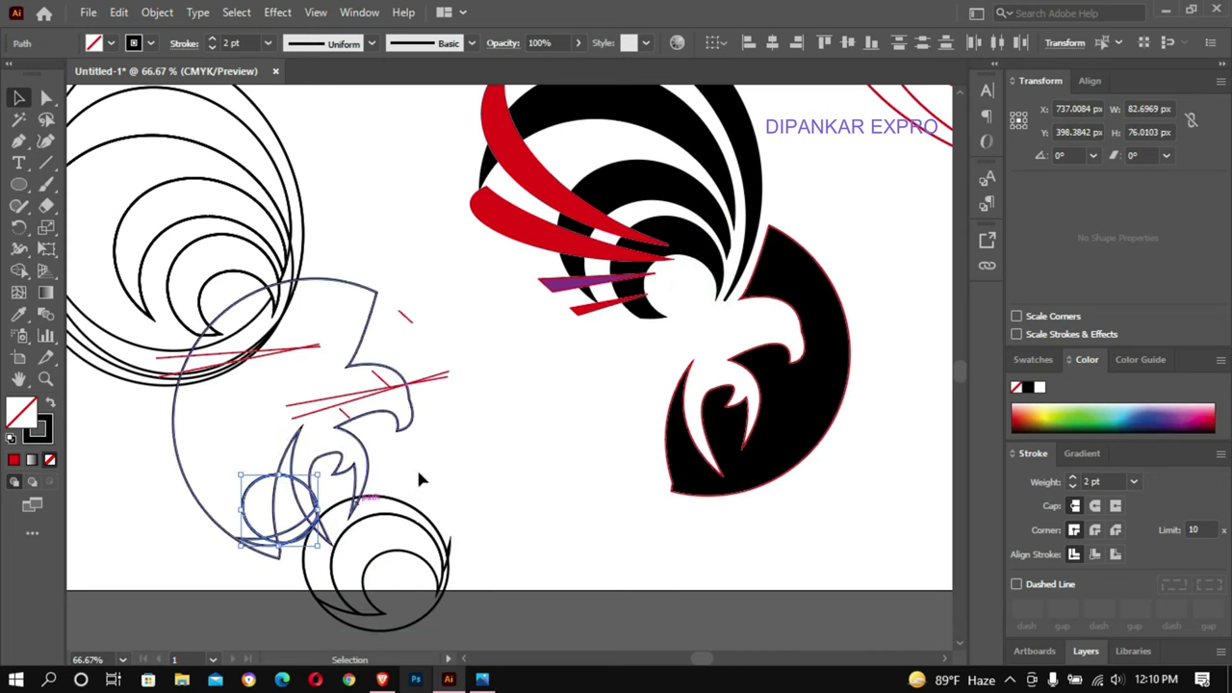
pyautogui.hotkey('ctrl', '-')
pyautogui.moveTo(649, 286); pyautogui.dragTo(710, 390)
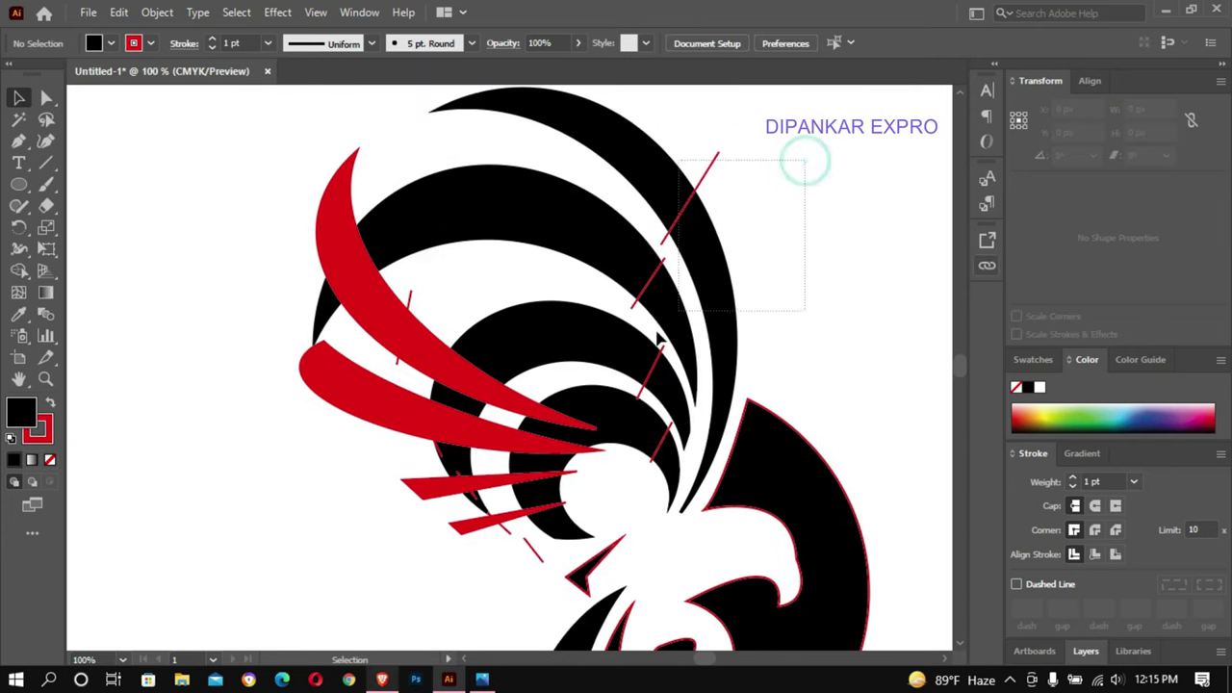
# - Select all logo paths and delete the top black arc pieces with Shape Builder
pyautogui.moveTo(658, 338); pyautogui.dragTo(375, 644)
pyautogui.click(20, 272)
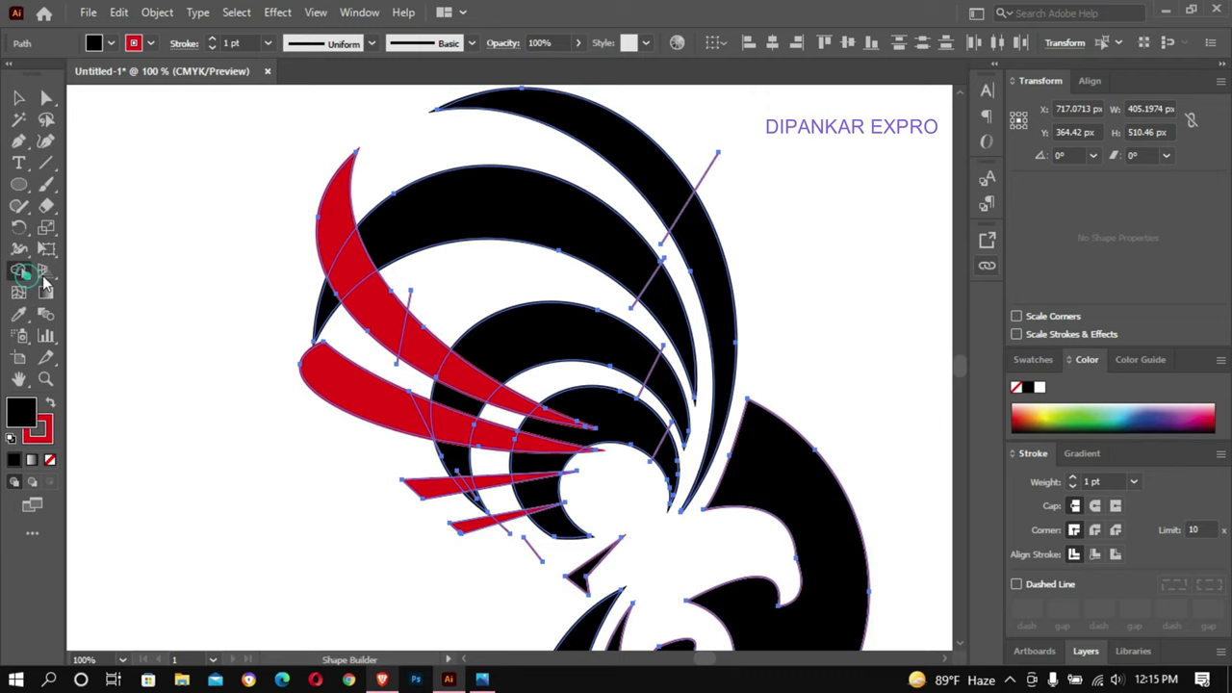
pyautogui.keyDown('alt'); pyautogui.click(673, 110); pyautogui.keyUp('alt')
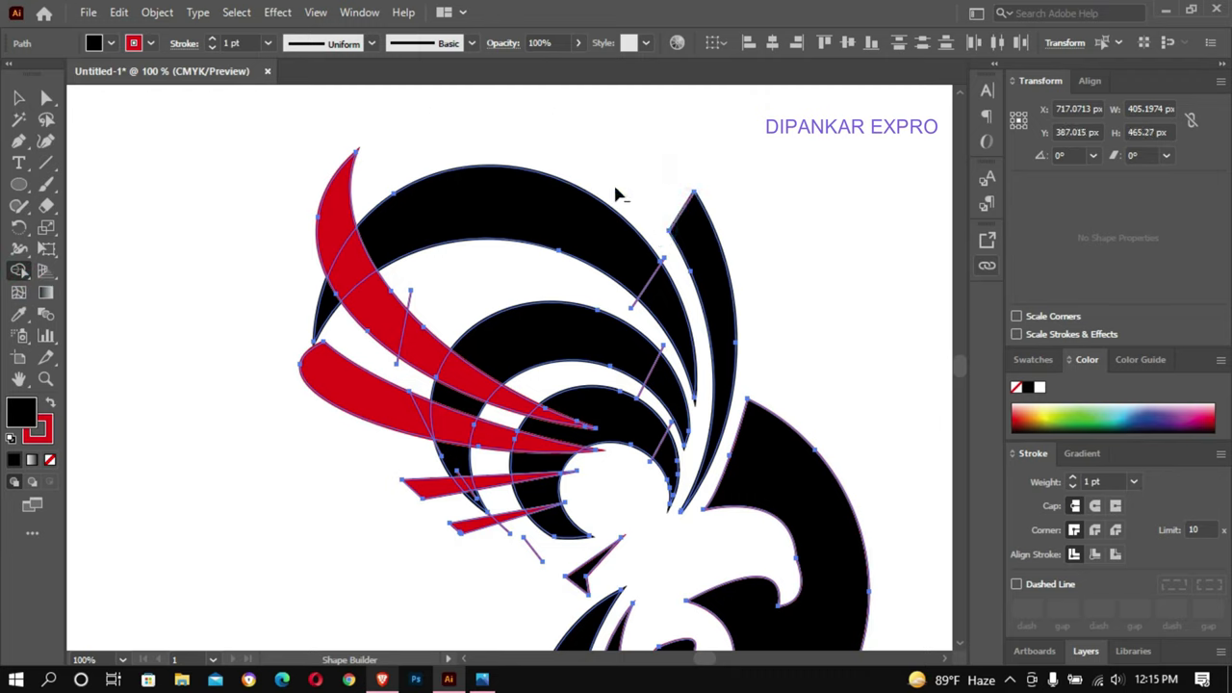
pyautogui.keyDown('alt'); pyautogui.click(617, 202); pyautogui.keyUp('alt')
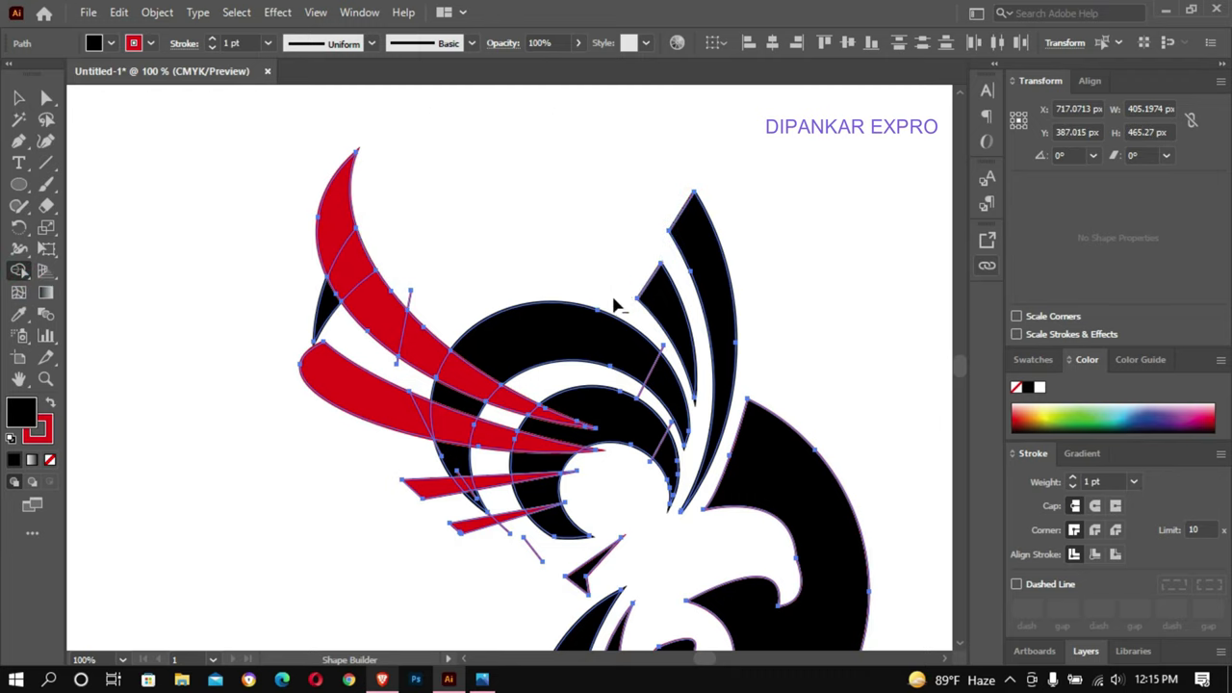
pyautogui.keyDown('alt'); pyautogui.click(616, 306); pyautogui.keyUp('alt')
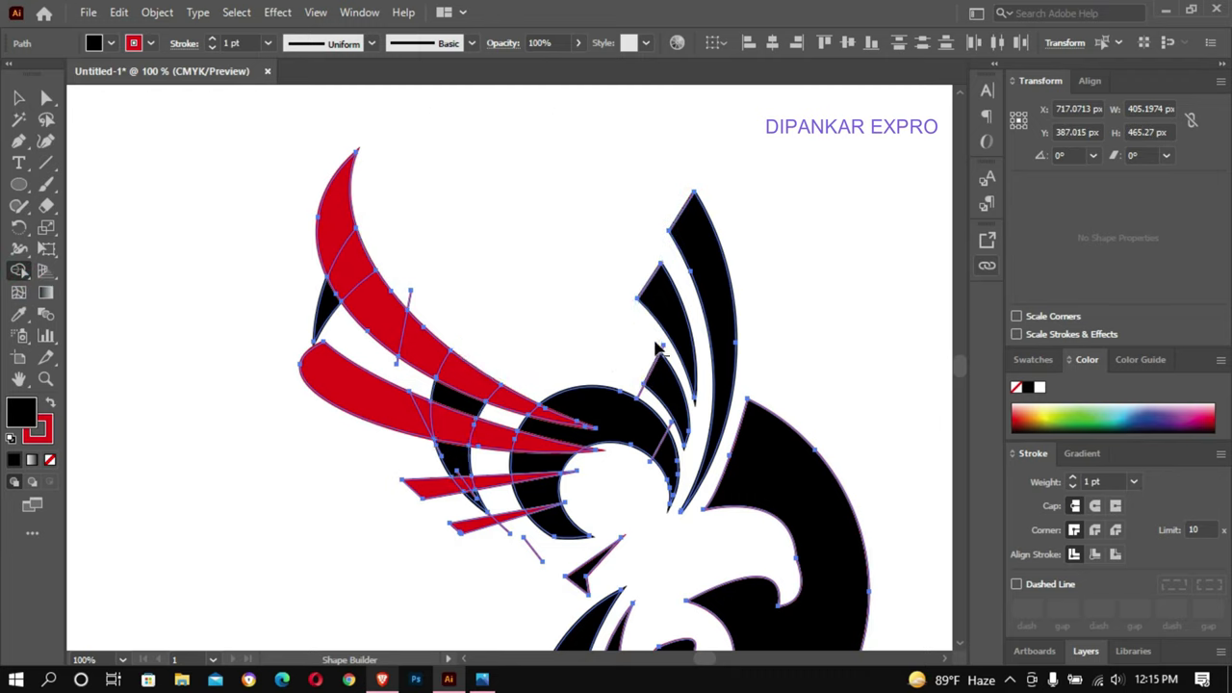
pyautogui.keyDown('alt'); pyautogui.click(618, 402); pyautogui.keyUp('alt')
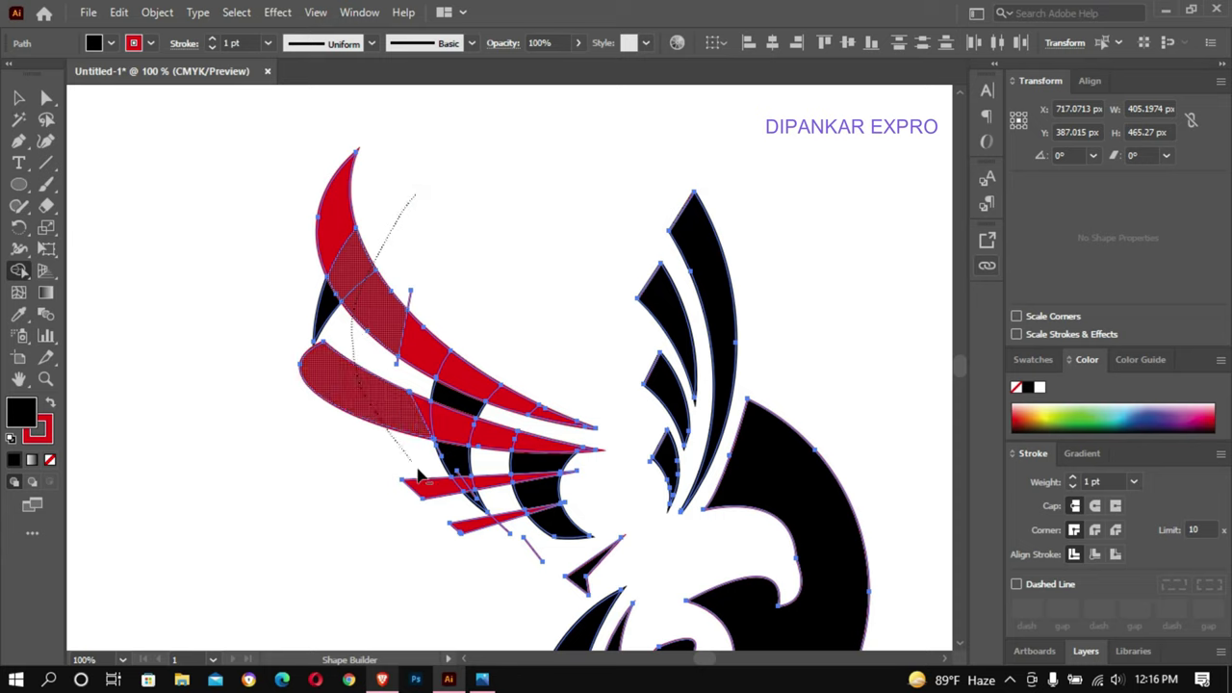
# - Delete the topmost feather pieces and the black slivers between the red stripes
pyautogui.moveTo(472, 541); pyautogui.dragTo(412, 499)
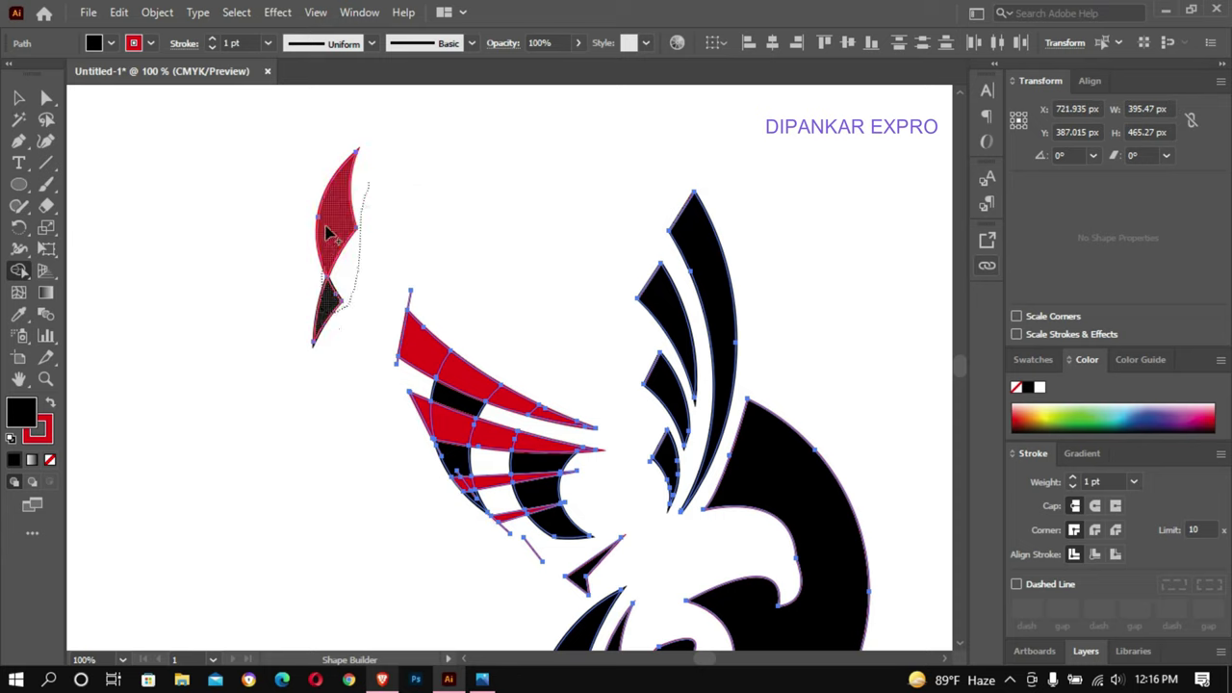
pyautogui.click(361, 183)
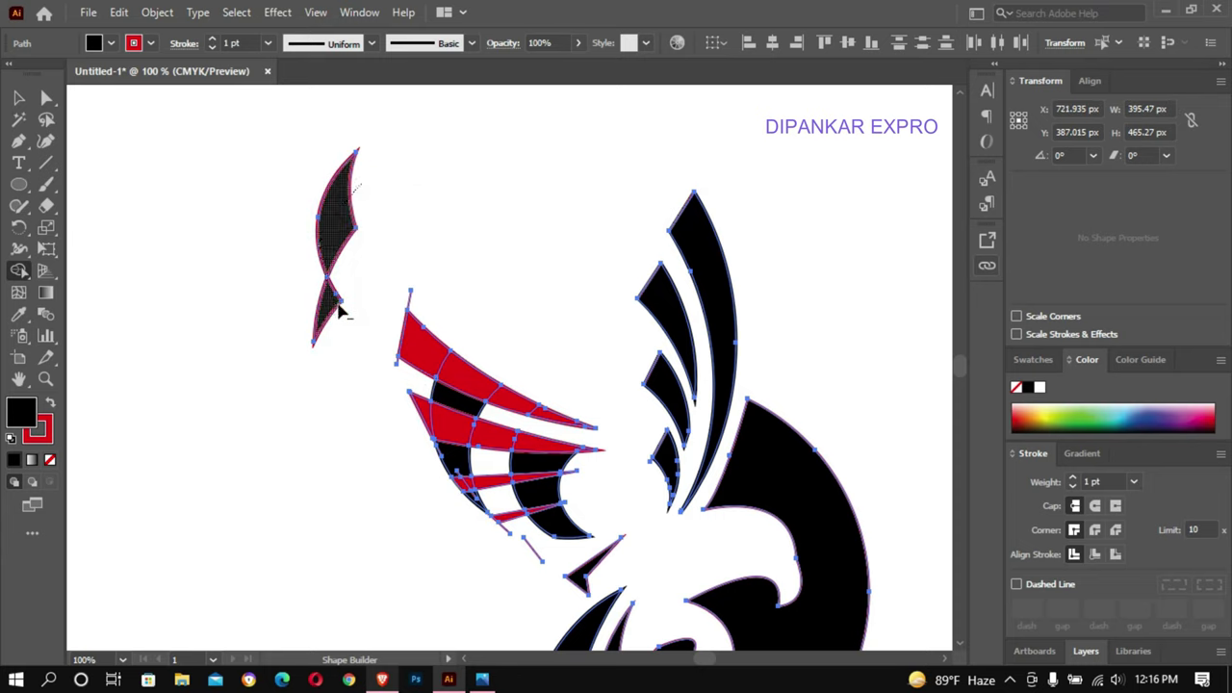
pyautogui.moveTo(343, 219); pyautogui.dragTo(332, 308)
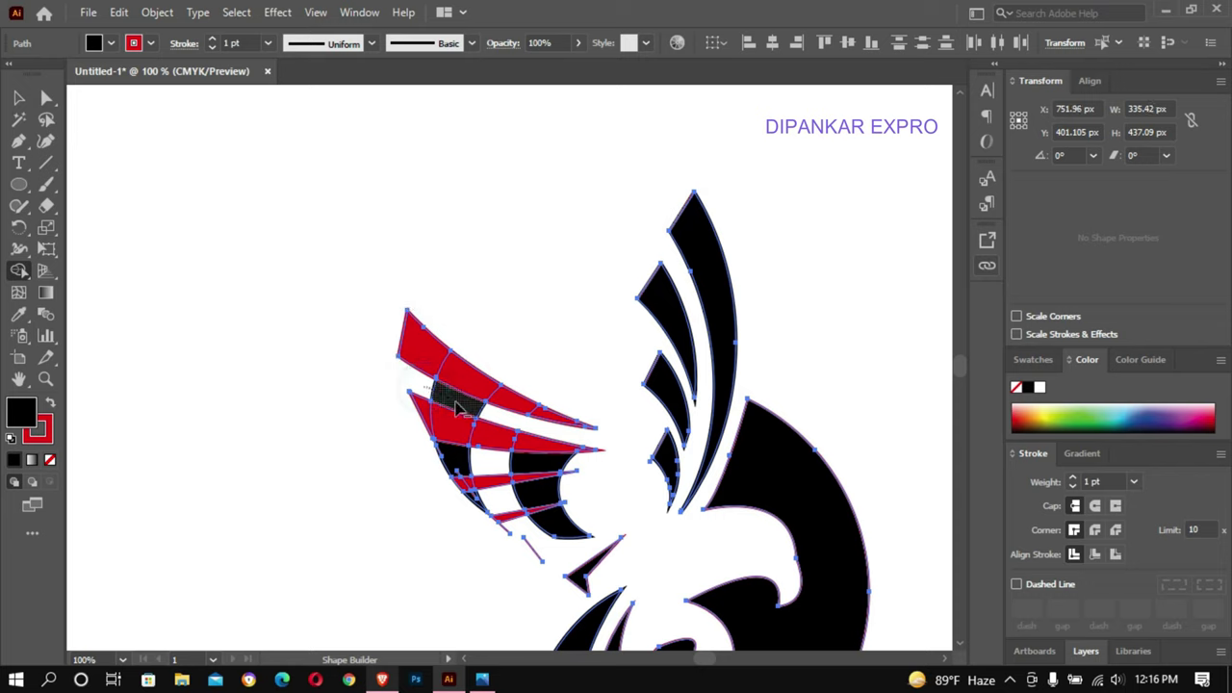
pyautogui.keyDown('alt'); pyautogui.click(471, 472); pyautogui.keyUp('alt')
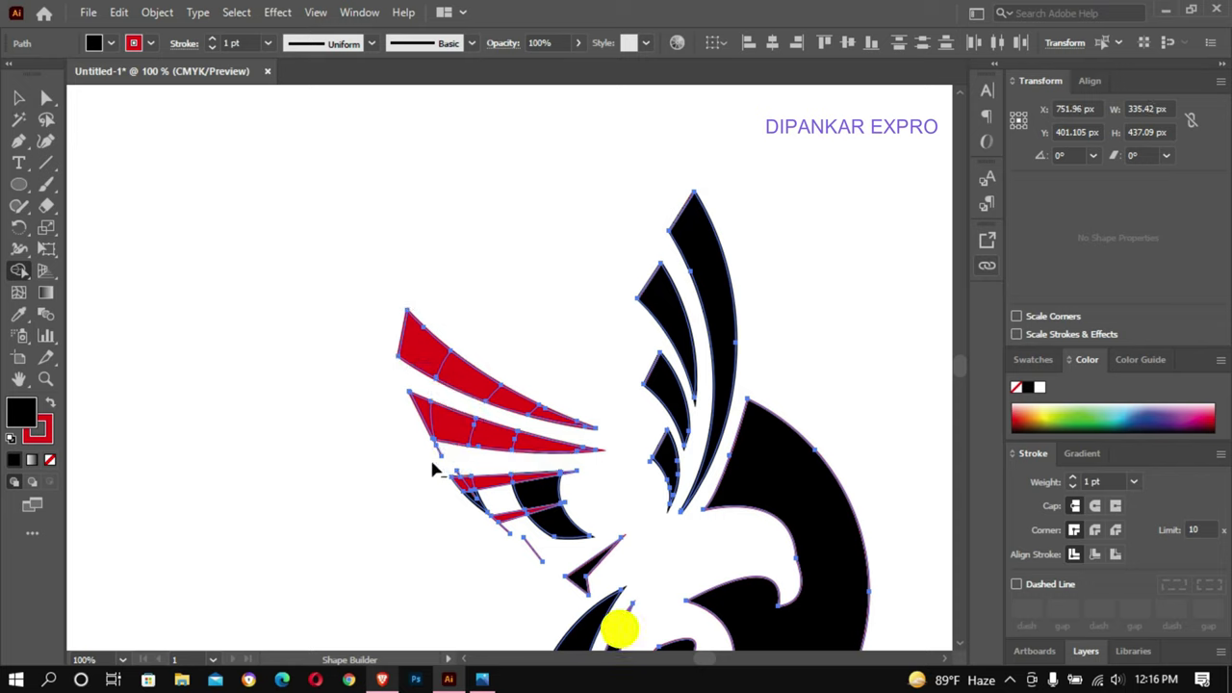
pyautogui.keyDown('alt'); pyautogui.click(458, 469); pyautogui.keyUp('alt')
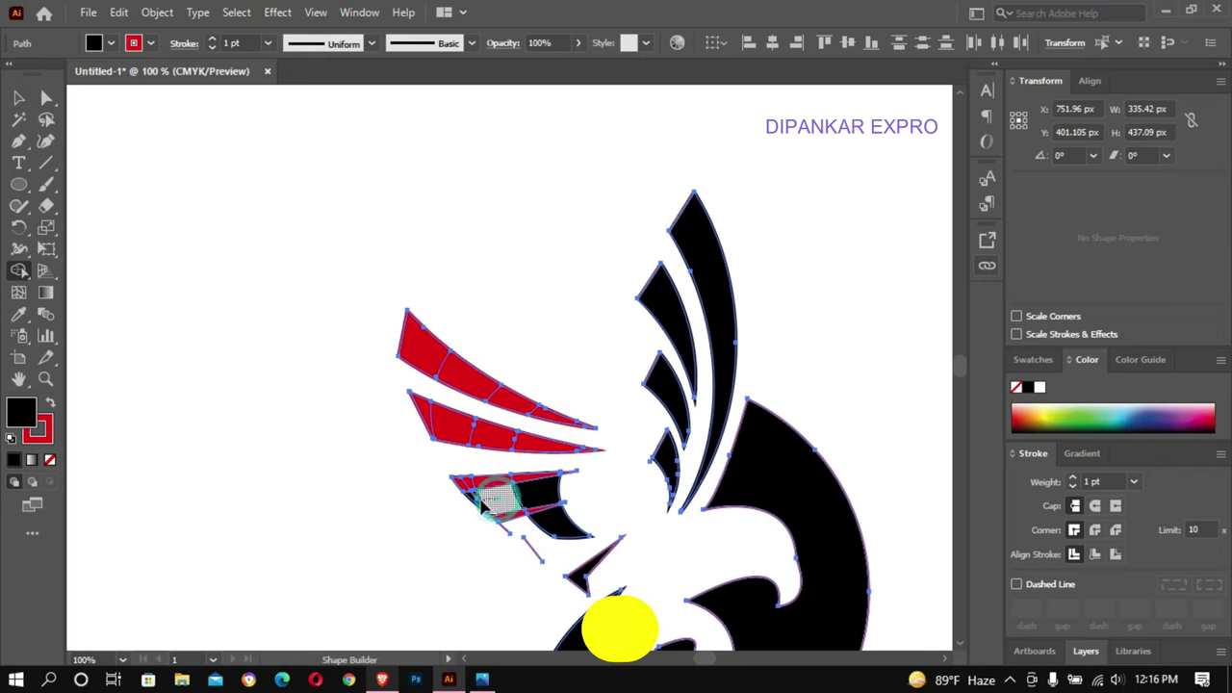
pyautogui.moveTo(463, 483); pyautogui.dragTo(502, 520)
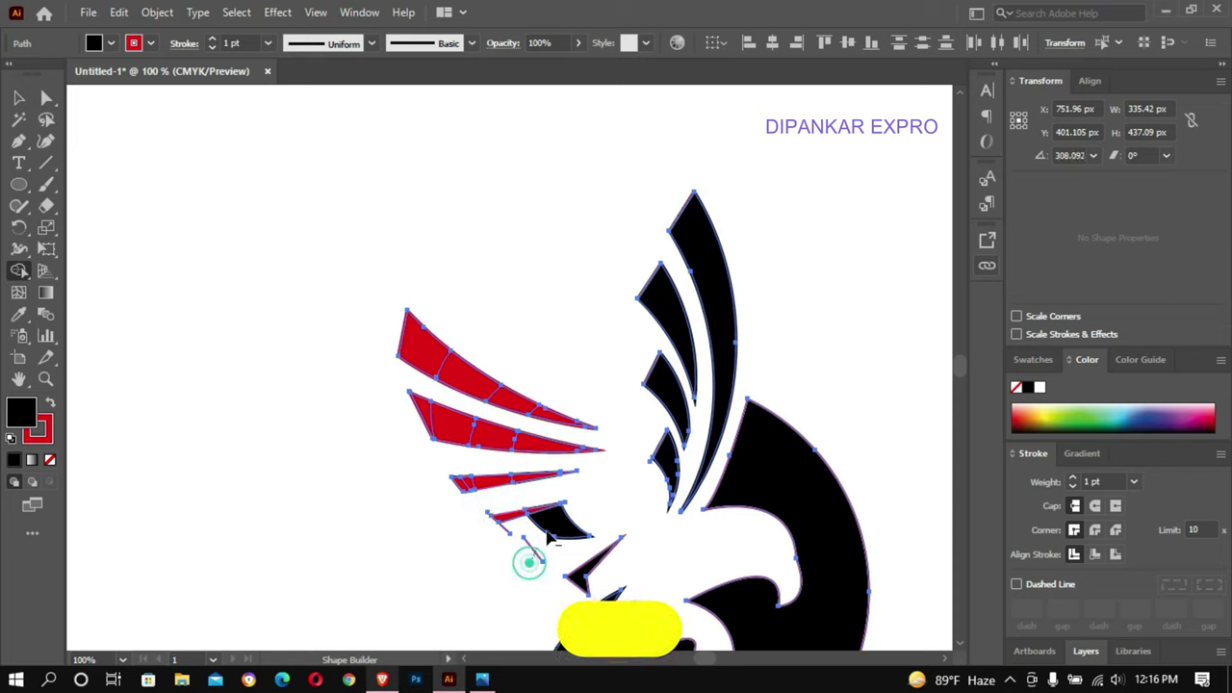
pyautogui.keyDown('alt'); pyautogui.click(531, 529); pyautogui.keyUp('alt')
pyautogui.press('ctrl')
pyautogui.hotkey('ctrl', 'z')
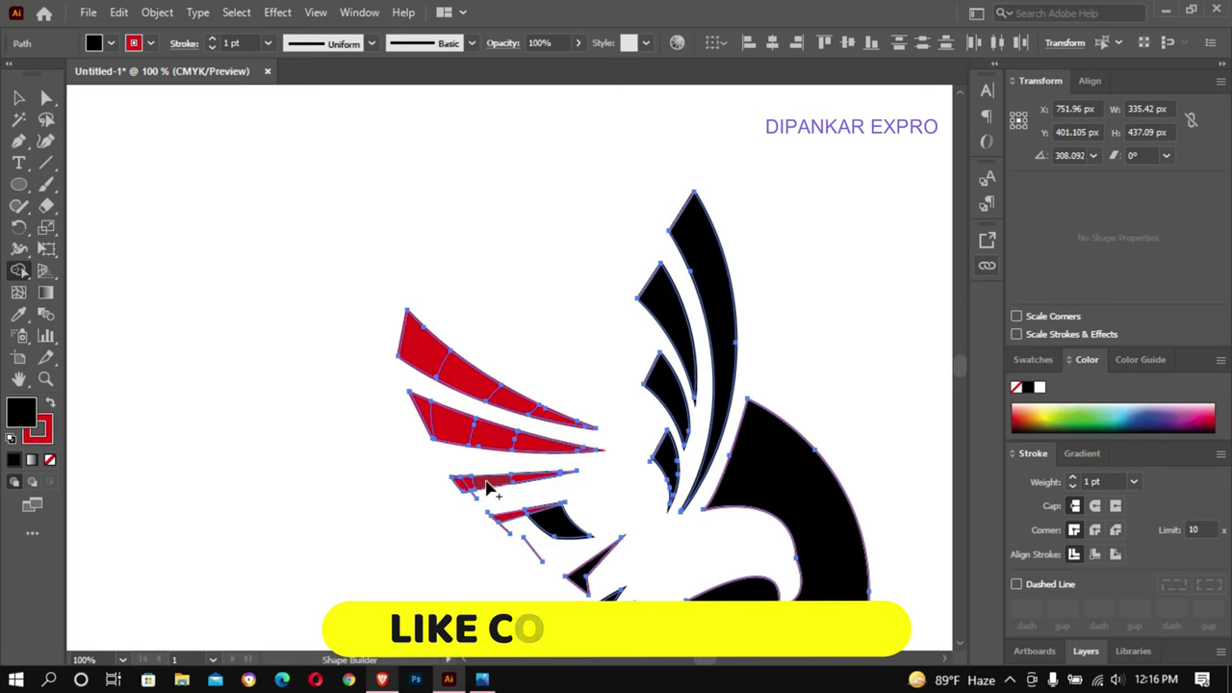
pyautogui.click(499, 488)
# - Marquee-select the whole eagle, nudge it slightly right and up, then deselect and zoom to its head
pyautogui.hotkey('ctrl', 'shift', 'a')
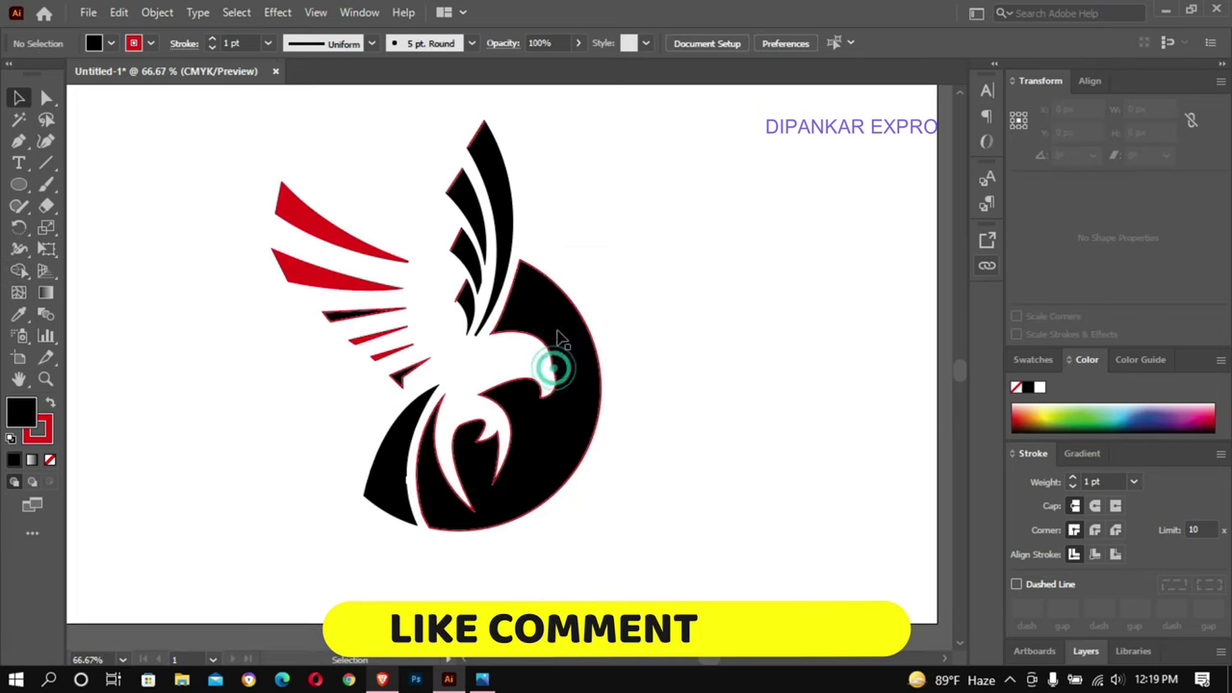
pyautogui.hotkey('ctrl', '-')
pyautogui.press('v')
pyautogui.scroll(3, 577, 247)
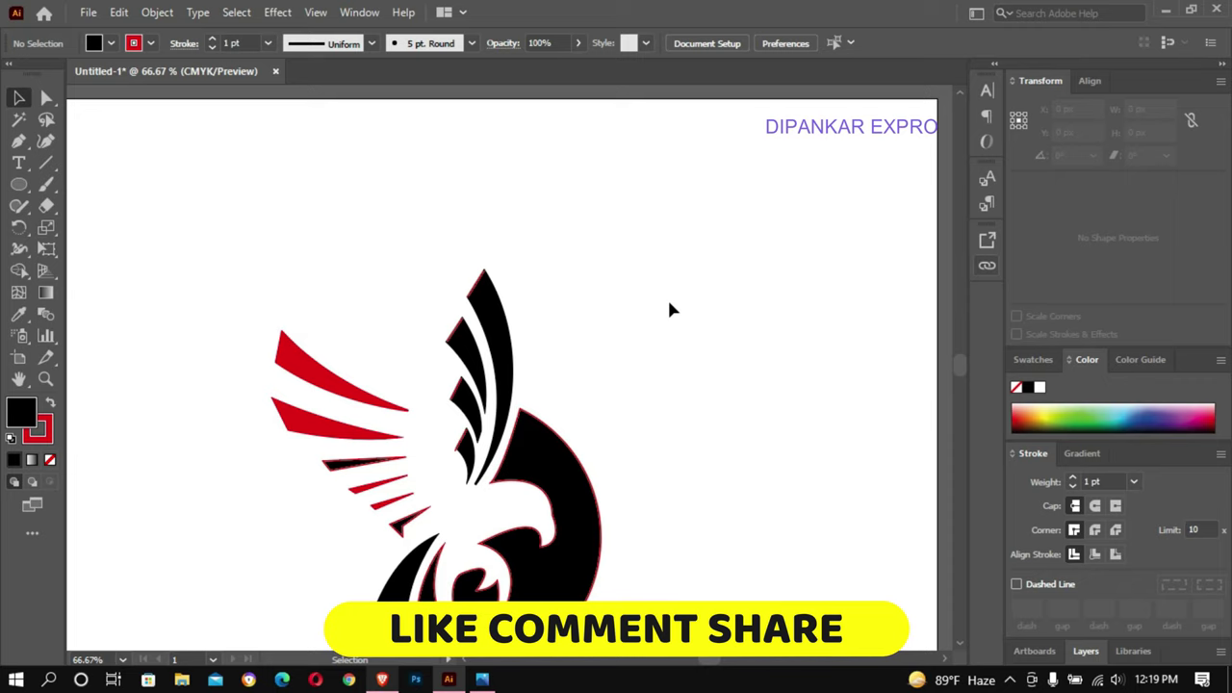
pyautogui.moveTo(558, 253); pyautogui.dragTo(255, 553)
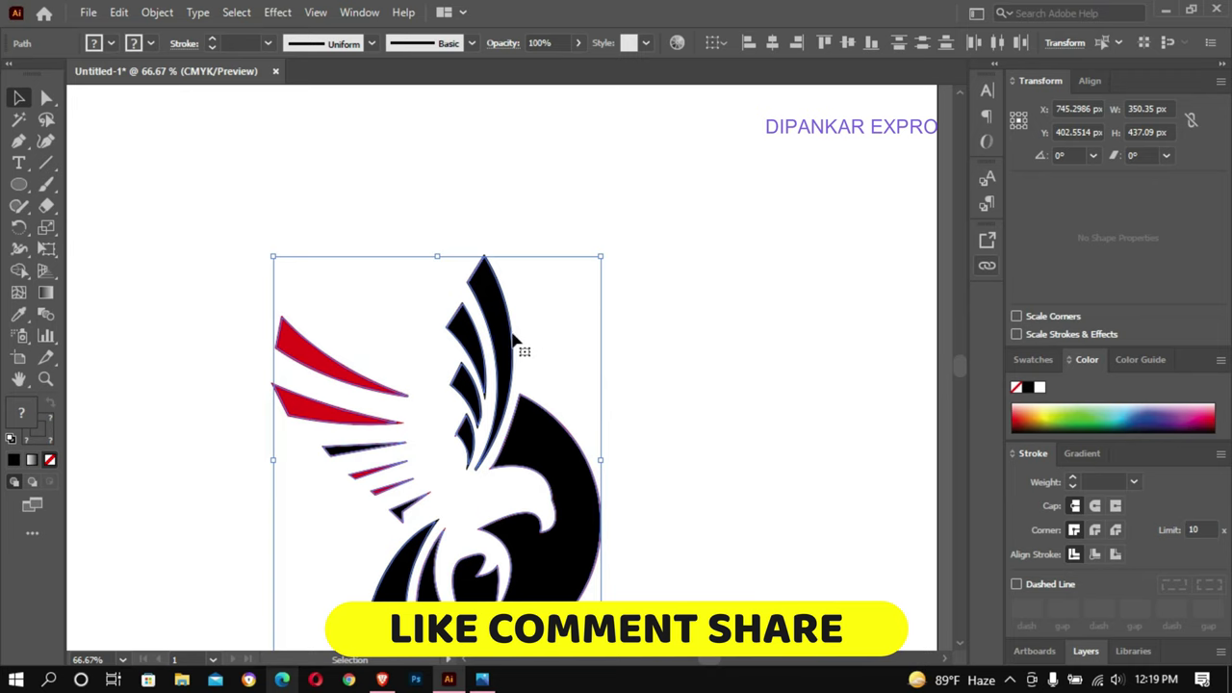
pyautogui.moveTo(506, 333); pyautogui.dragTo(581, 322)
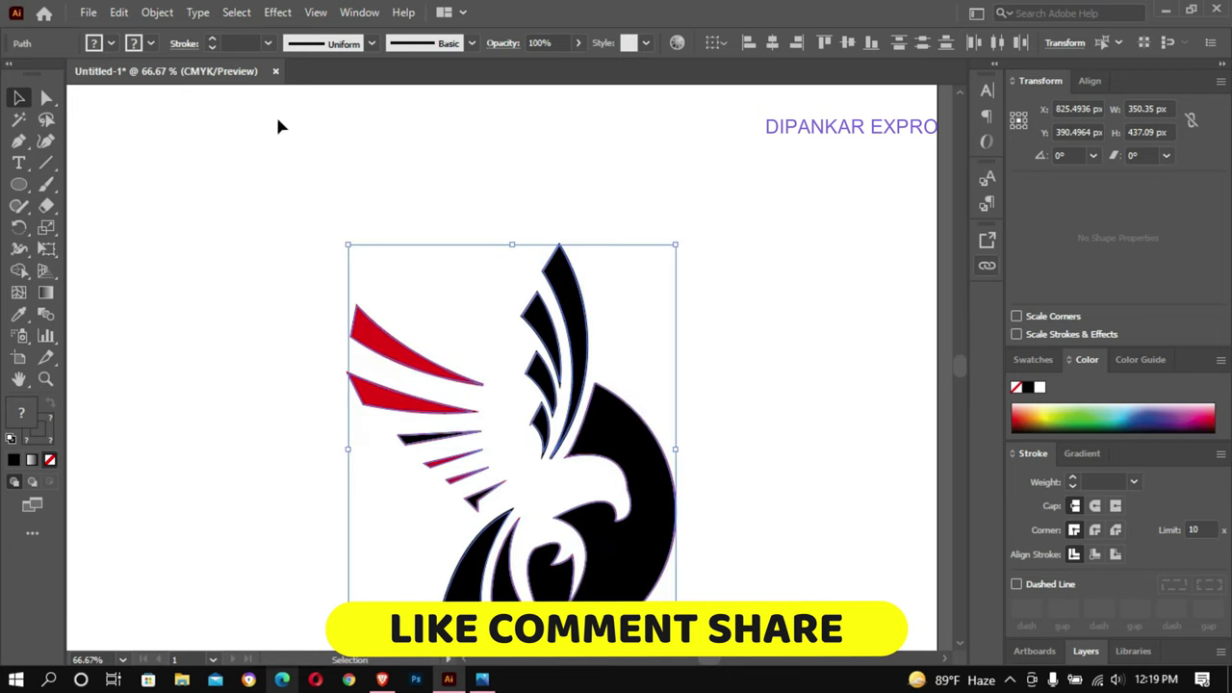
pyautogui.click(112, 44)
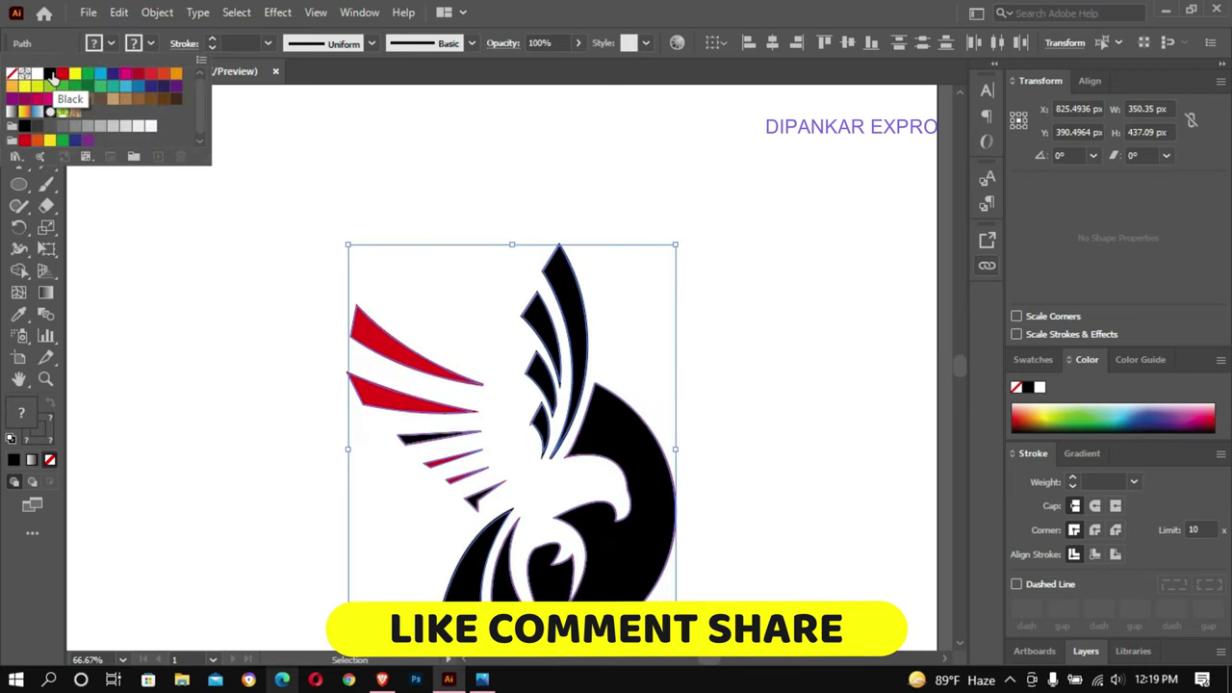
pyautogui.click(48, 77)
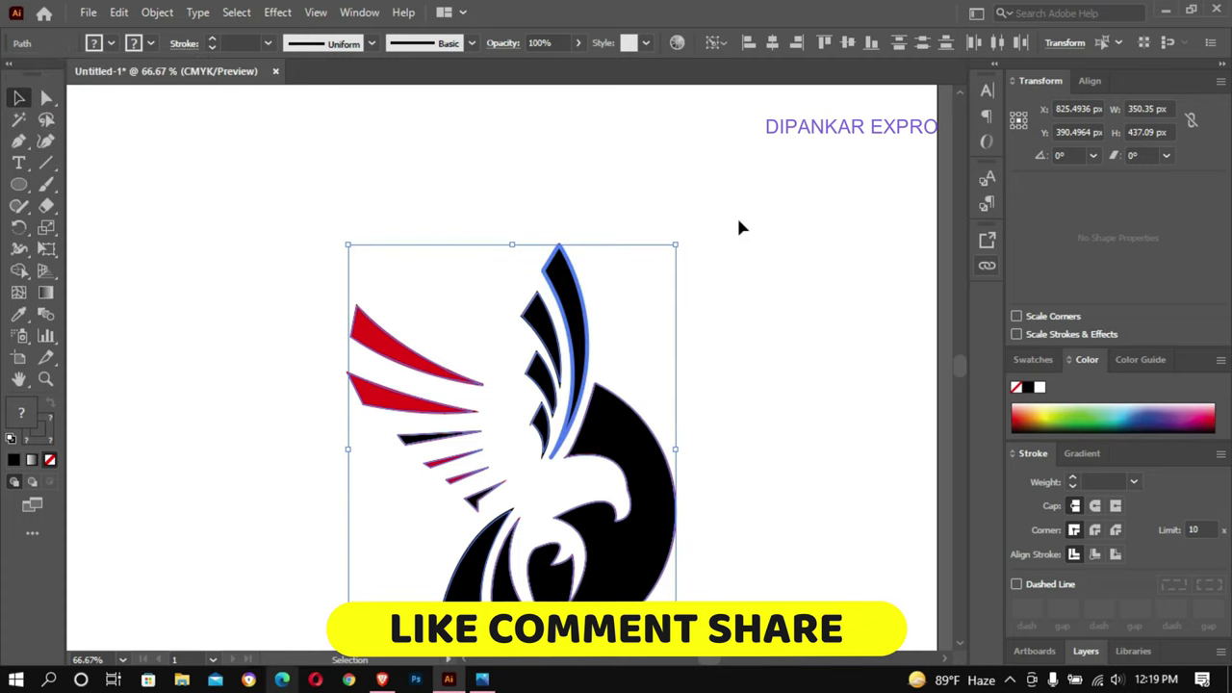
pyautogui.click(738, 220)
pyautogui.click(649, 421)
pyautogui.moveTo(649, 421)
pyautogui.mouseDown()
pyautogui.moveTo(561, 261)
pyautogui.moveTo(764, 404)
pyautogui.moveTo(975, 628)
pyautogui.mouseUp()
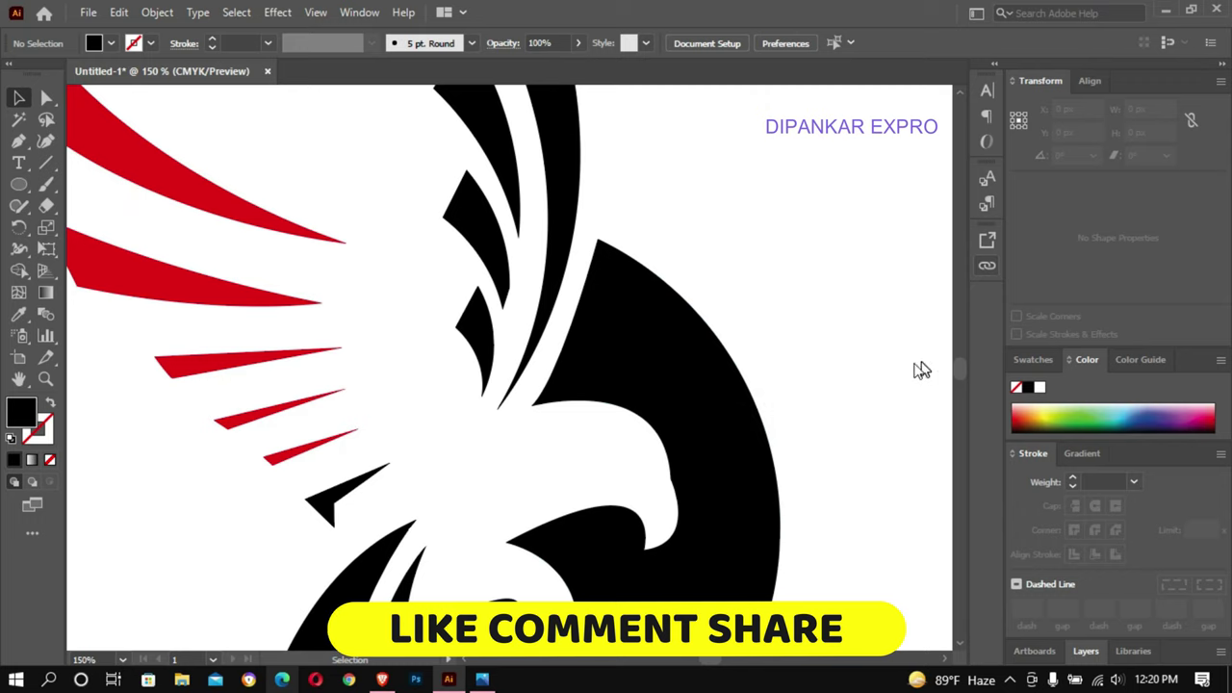
# - Draw a closed almond-shaped eye path on the eagle's head with the Pen tool
pyautogui.click(19, 140)
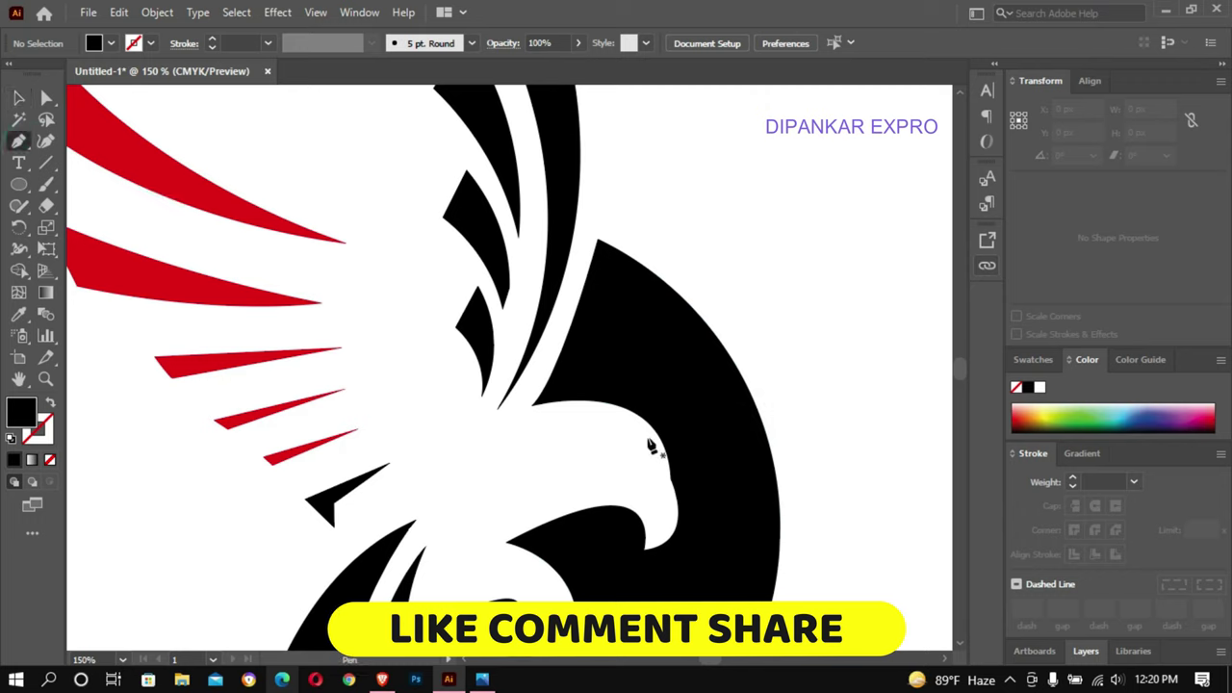
pyautogui.moveTo(638, 440); pyautogui.dragTo(662, 486)
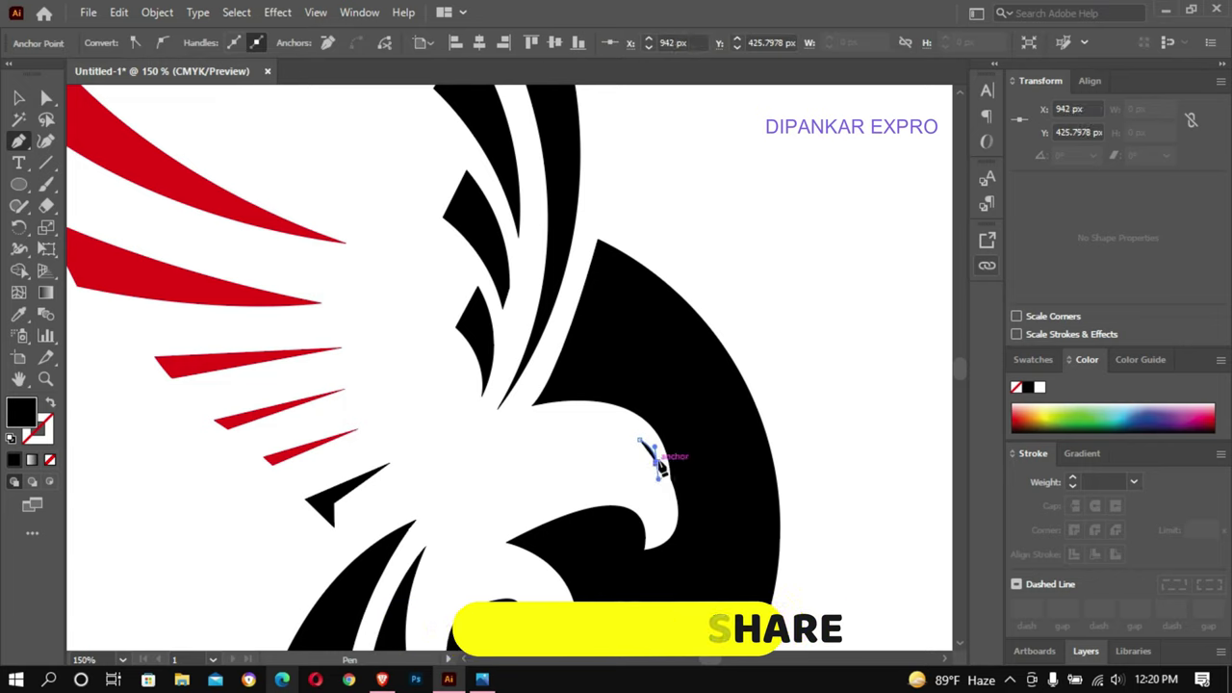
pyautogui.moveTo(662, 486); pyautogui.dragTo(646, 453)
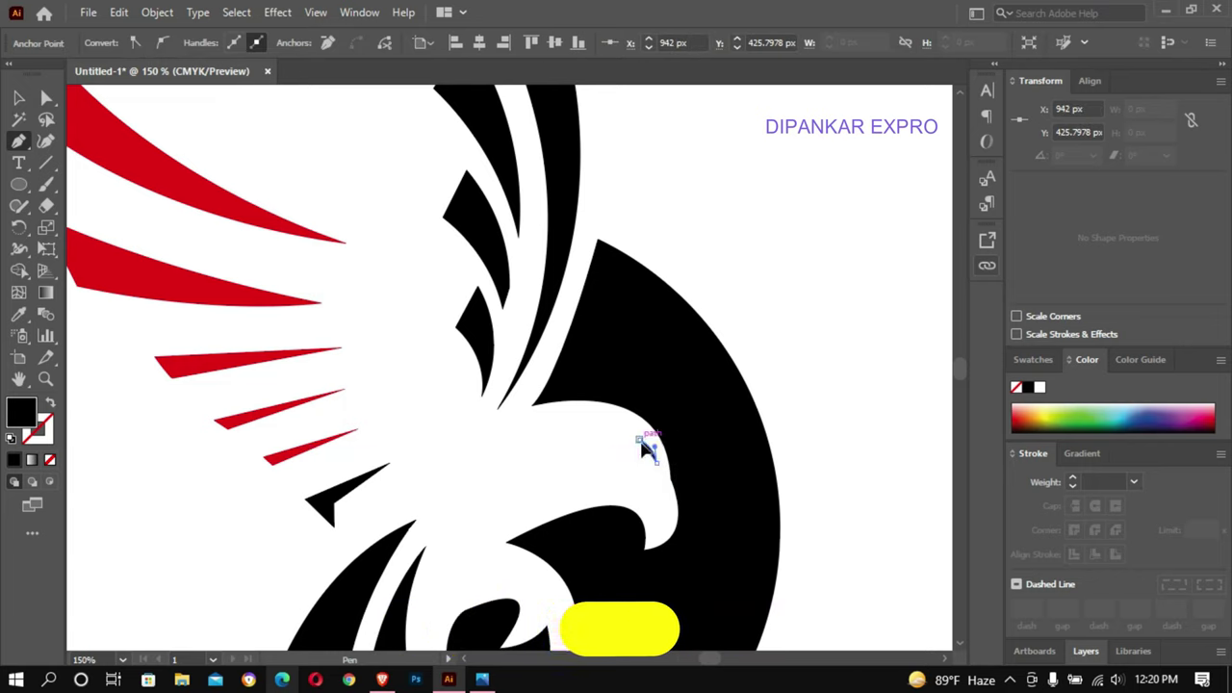
pyautogui.click(638, 440)
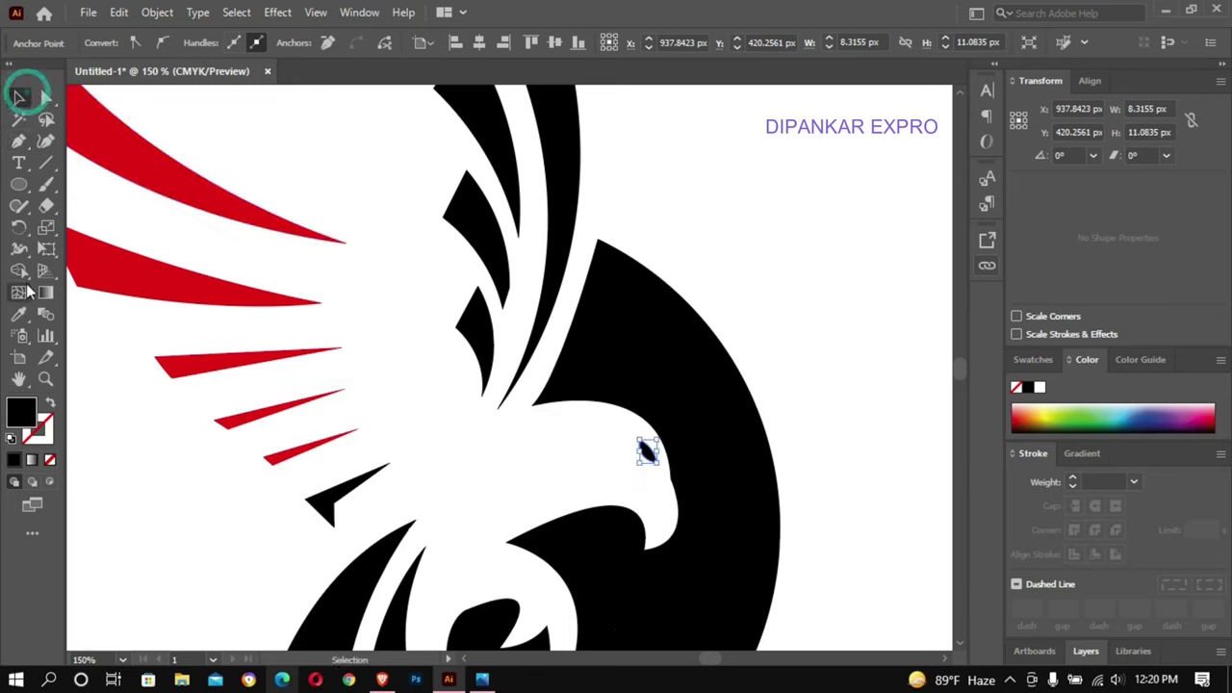
# - Draw a tiny circle, move it onto the eye and fill it white
pyautogui.click(18, 184)
pyautogui.moveTo(779, 238); pyautogui.dragTo(784, 244)
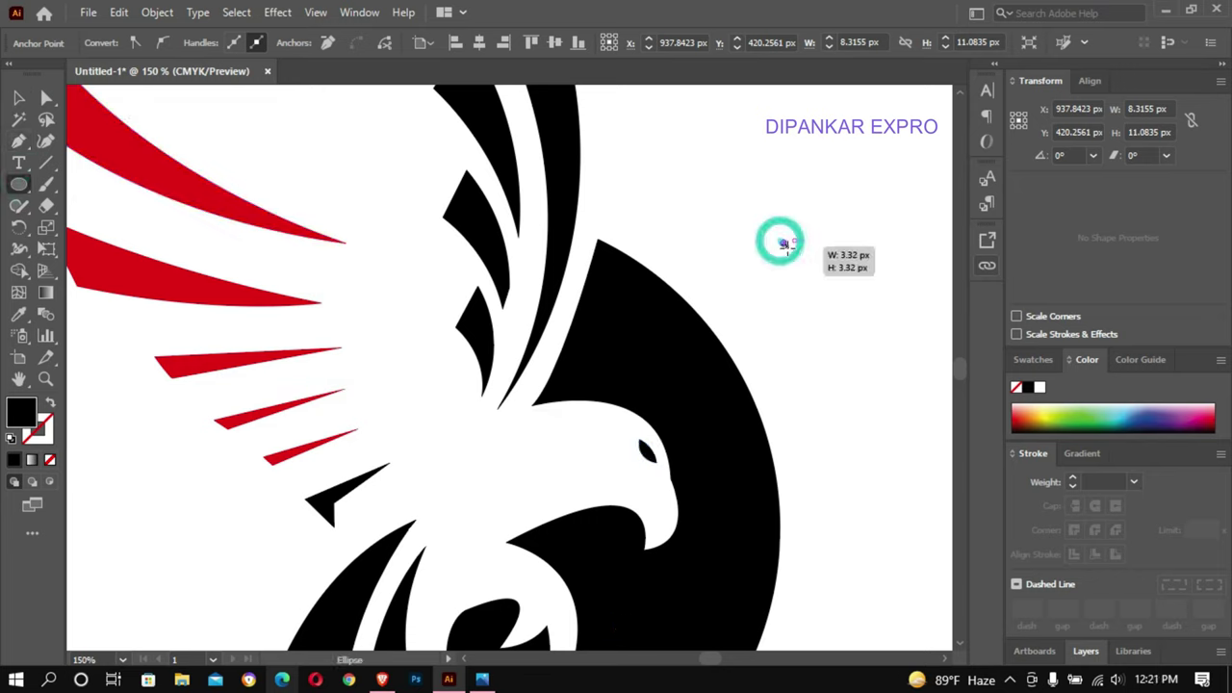
pyautogui.click(19, 97)
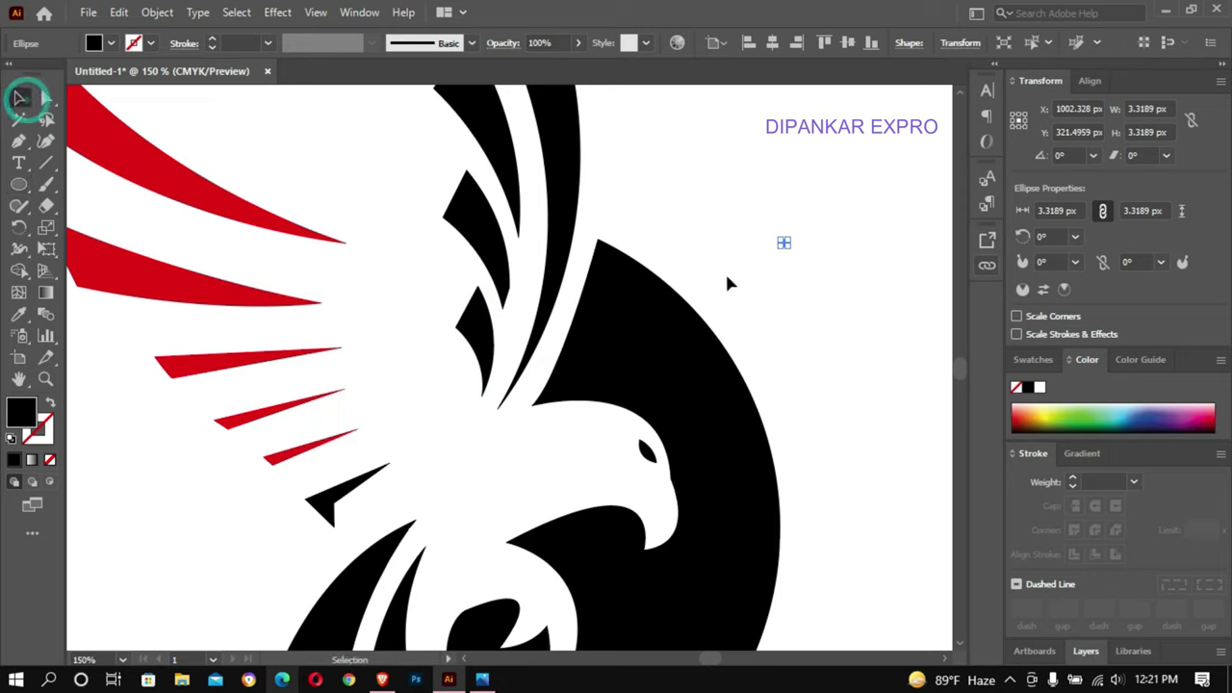
pyautogui.click(726, 275)
pyautogui.moveTo(784, 242); pyautogui.dragTo(651, 449)
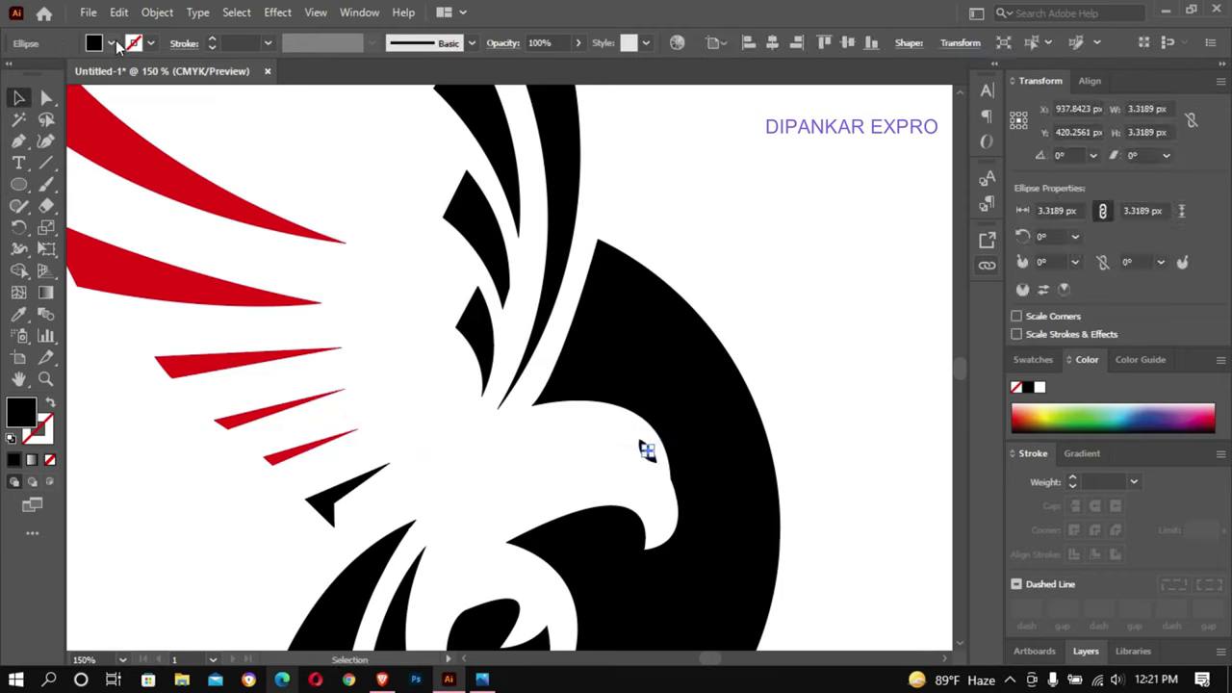
pyautogui.click(113, 44)
pyautogui.click(39, 74)
pyautogui.click(760, 171)
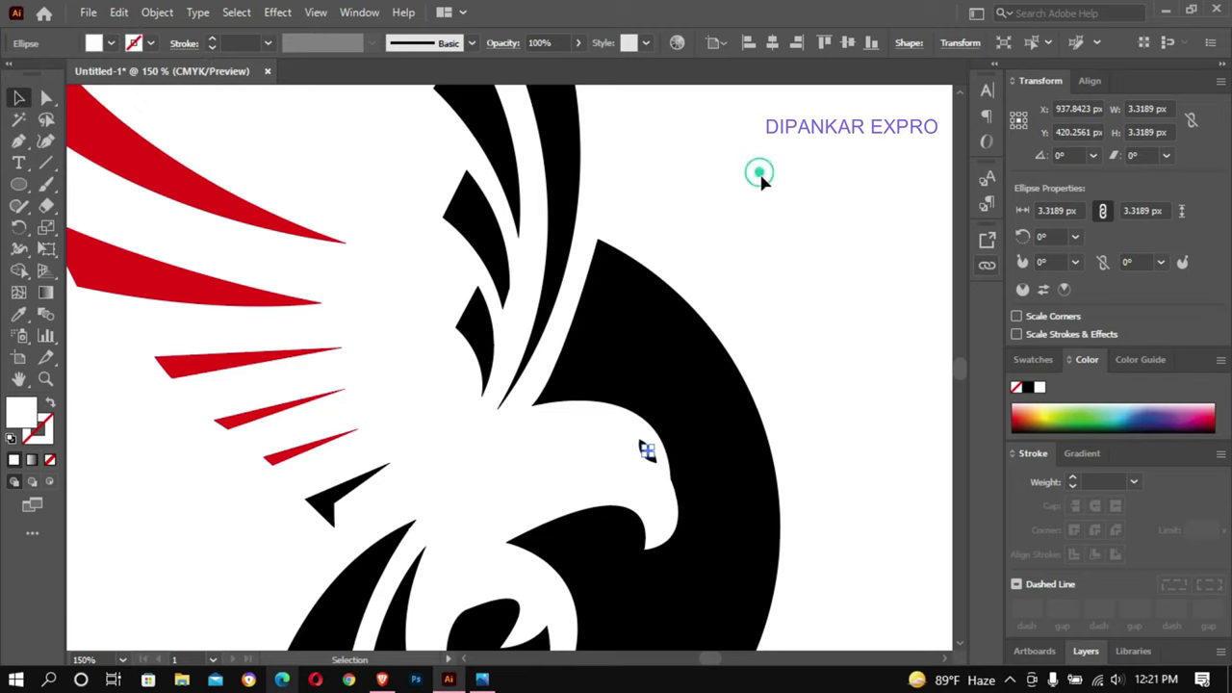
pyautogui.click(808, 321)
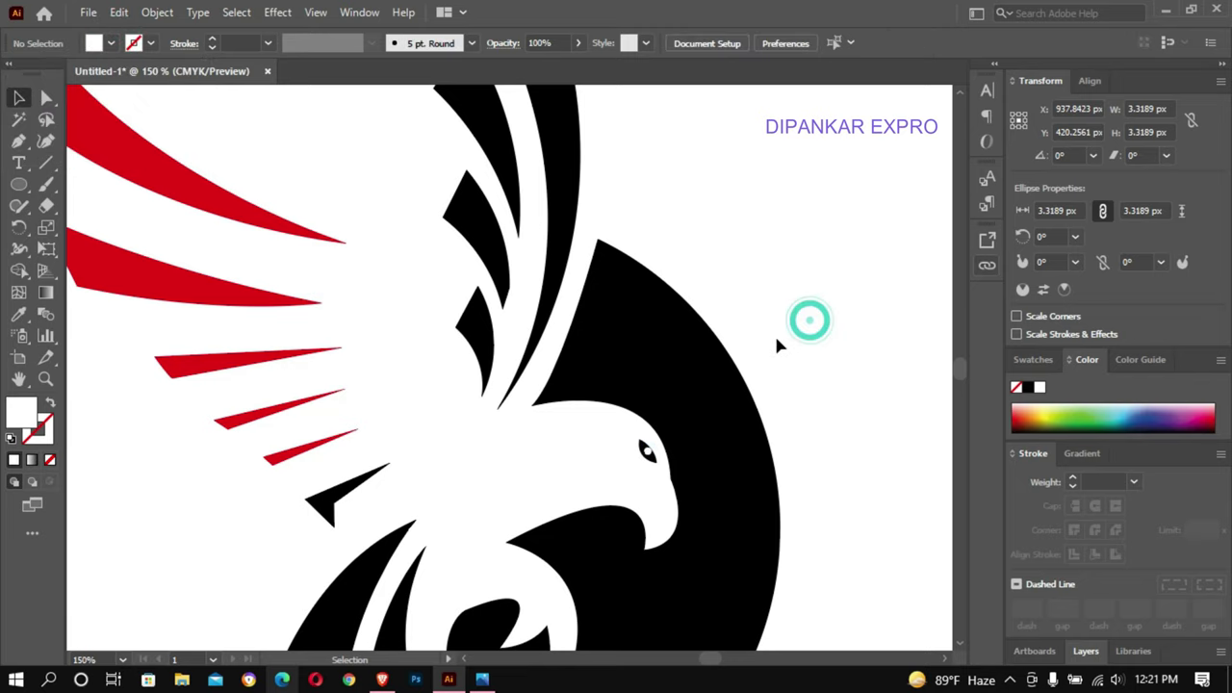
# - Zoom in on the eye and enlarge the eye shape slightly
pyautogui.press('z')
pyautogui.click(860, 412)
pyautogui.moveTo(859, 412); pyautogui.dragTo(702, 294)
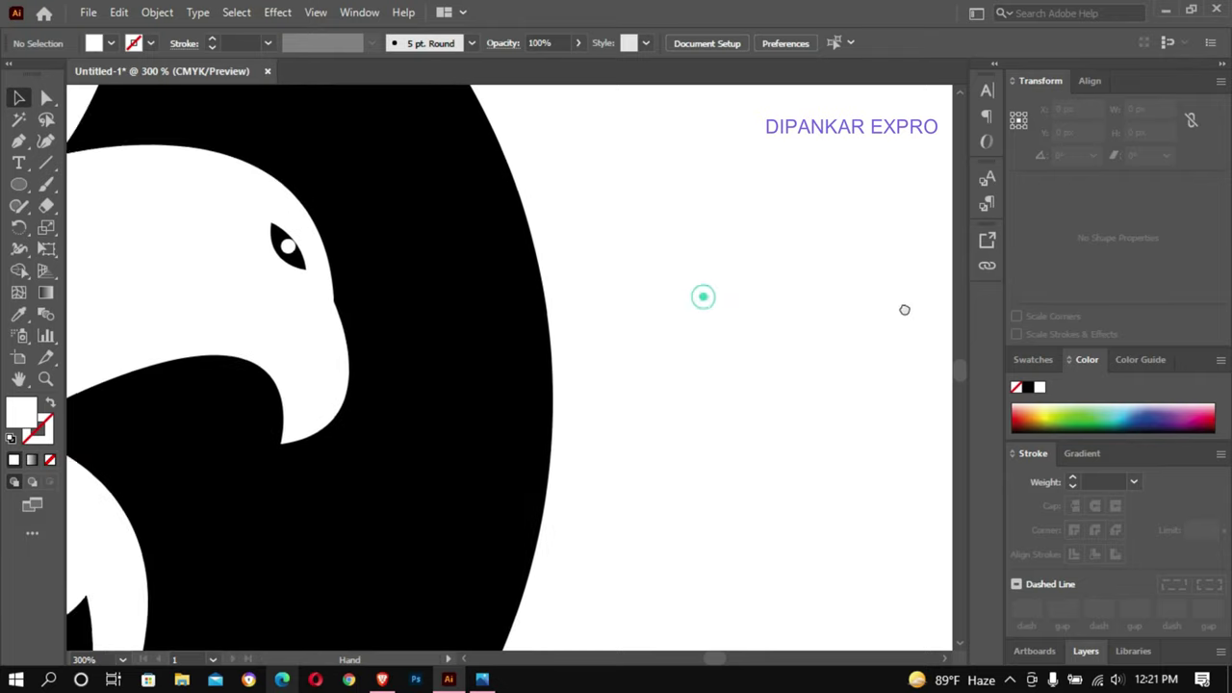
pyautogui.press('v')
pyautogui.click(370, 279)
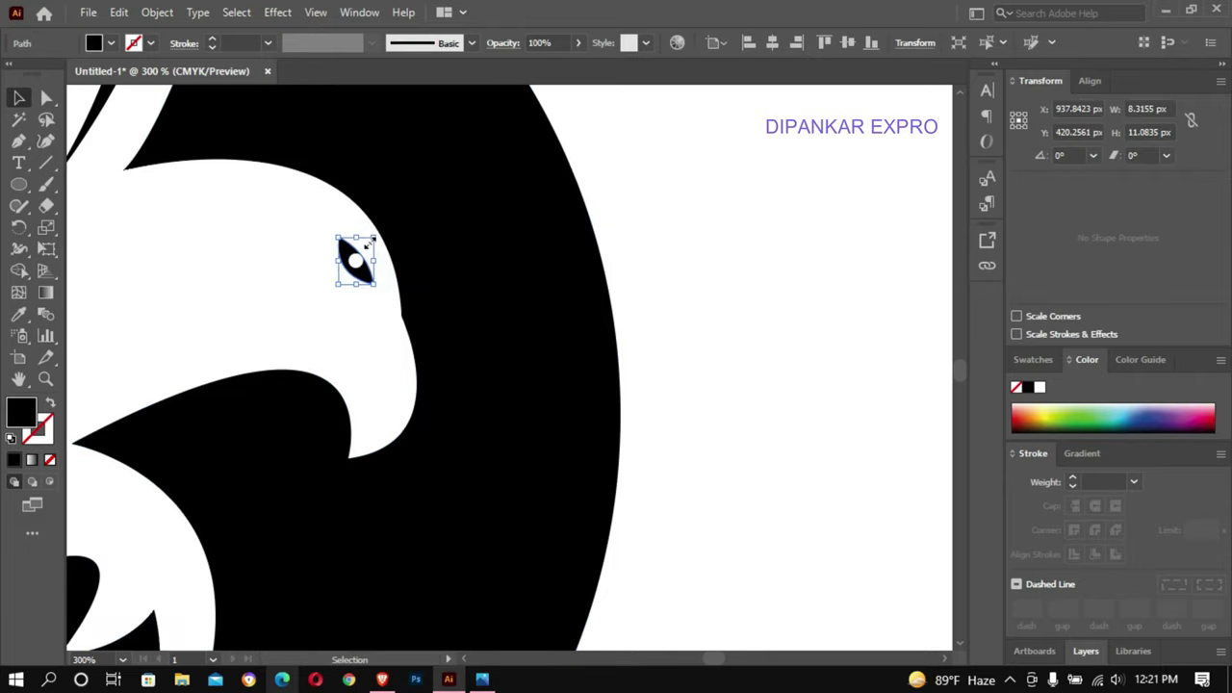
pyautogui.moveTo(381, 234); pyautogui.dragTo(383, 234)
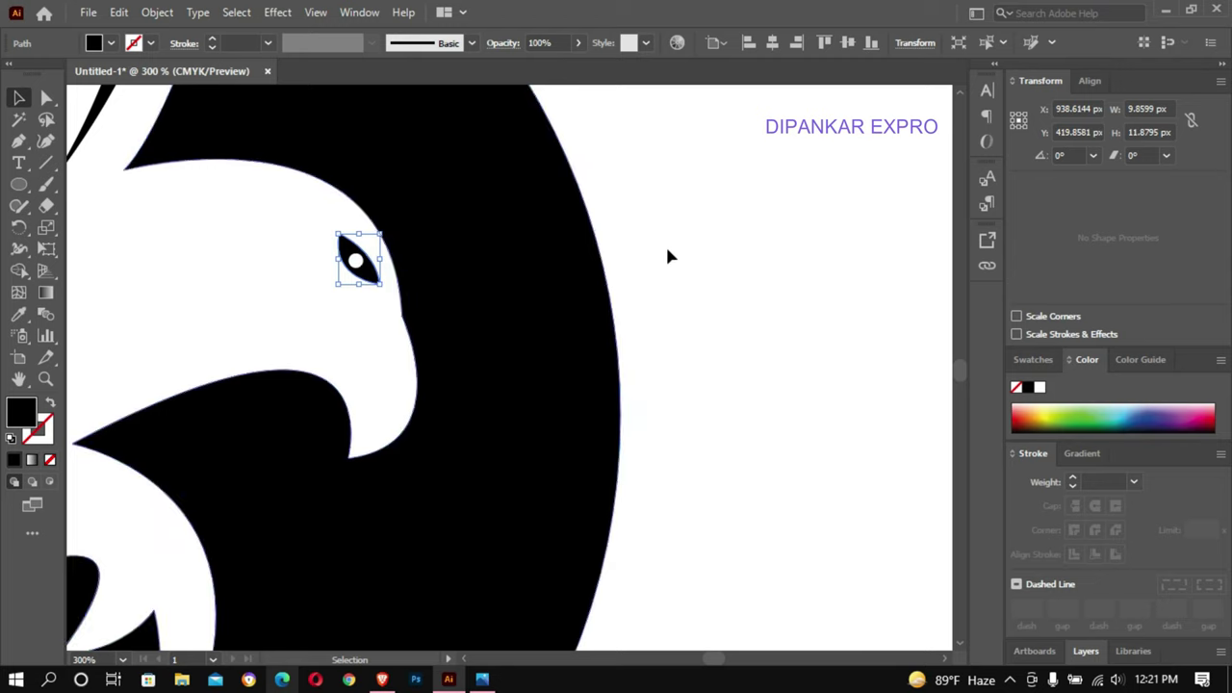
pyautogui.click(741, 243)
# - Punch the white dot out of the eye as a hole using Shape Builder
pyautogui.moveTo(305, 222); pyautogui.dragTo(380, 271)
pyautogui.click(21, 271)
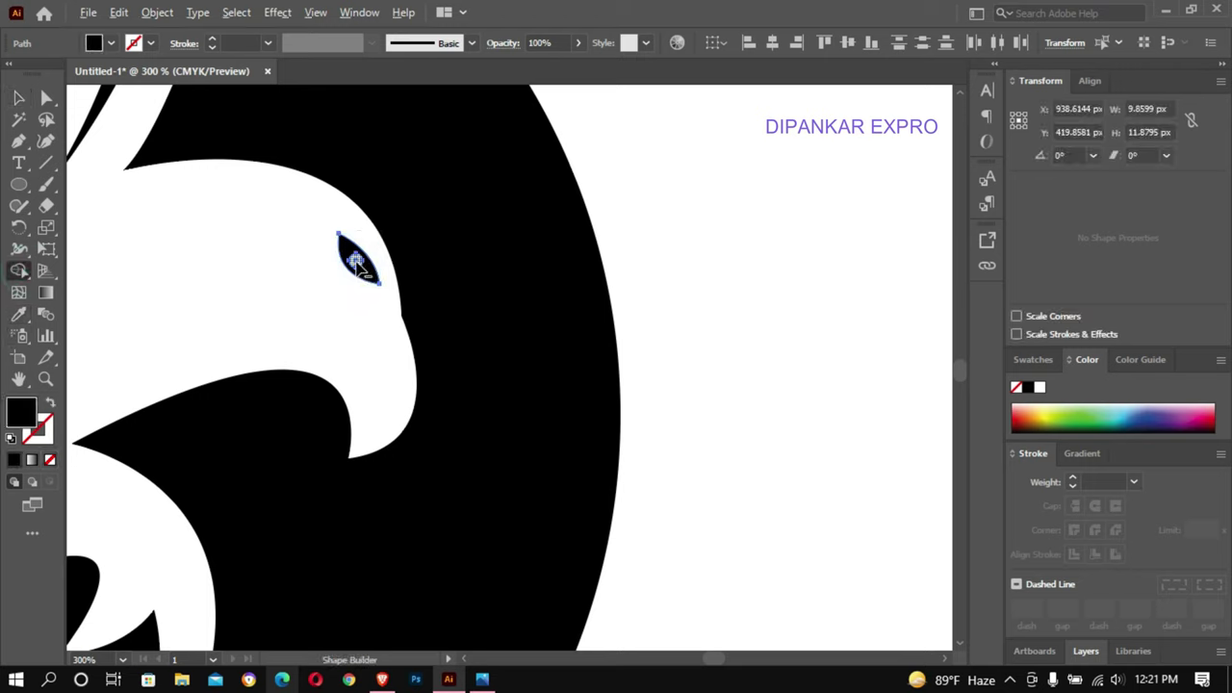
pyautogui.keyDown('alt'); pyautogui.click(356, 260); pyautogui.keyUp('alt')
pyautogui.click(19, 96)
pyautogui.click(704, 187)
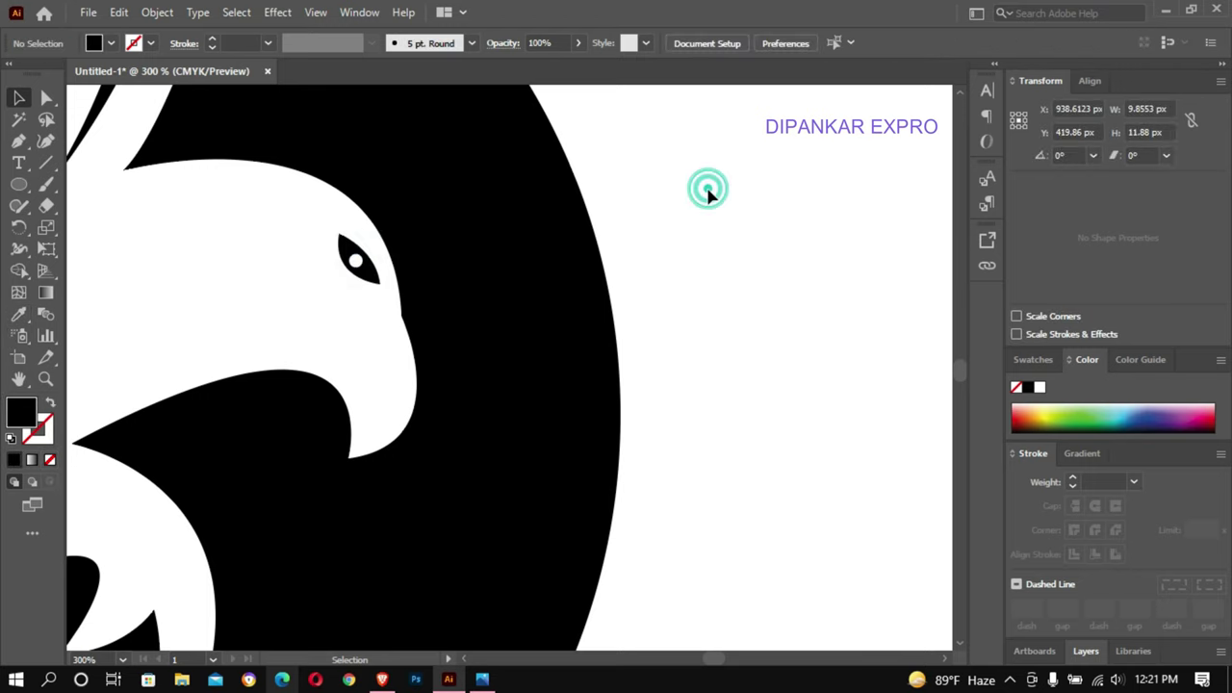
pyautogui.hotkey('ctrl', '-')
pyautogui.hotkey('ctrl', '-')
pyautogui.hotkey('ctrl', '-')
pyautogui.moveTo(458, 340); pyautogui.dragTo(843, 183)
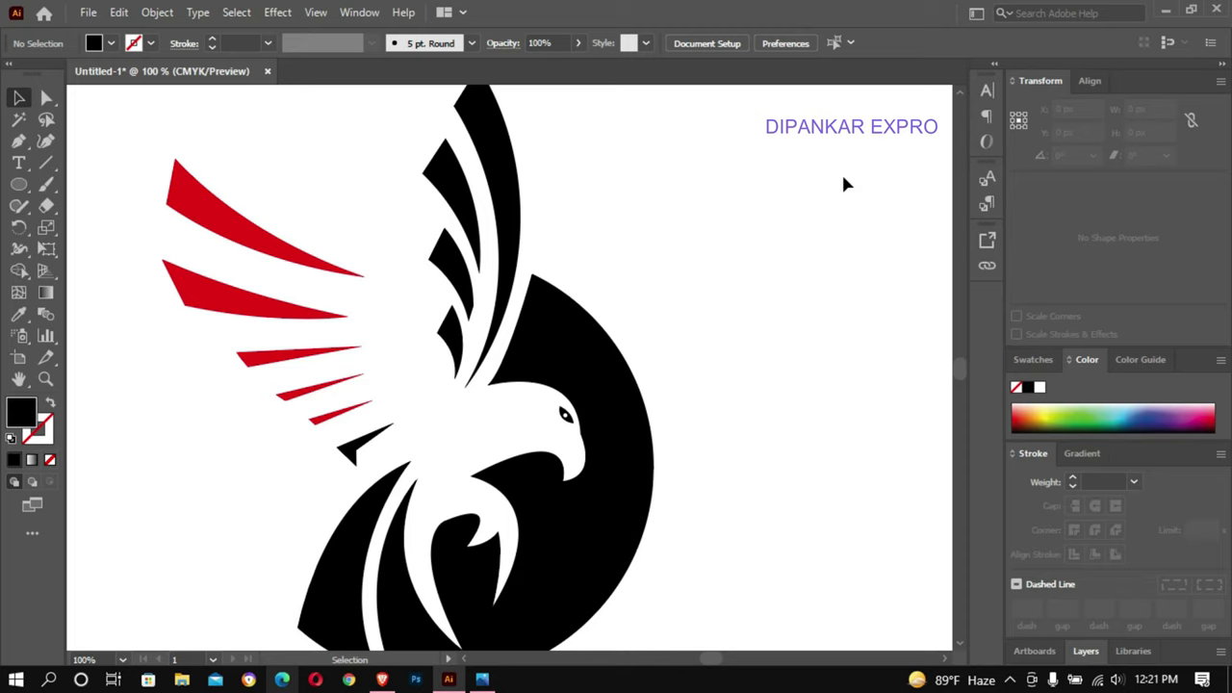
# - Draw a 353.9 px circle on the eagle, fill it green and send it to the back
pyautogui.hotkey('ctrl', '-')
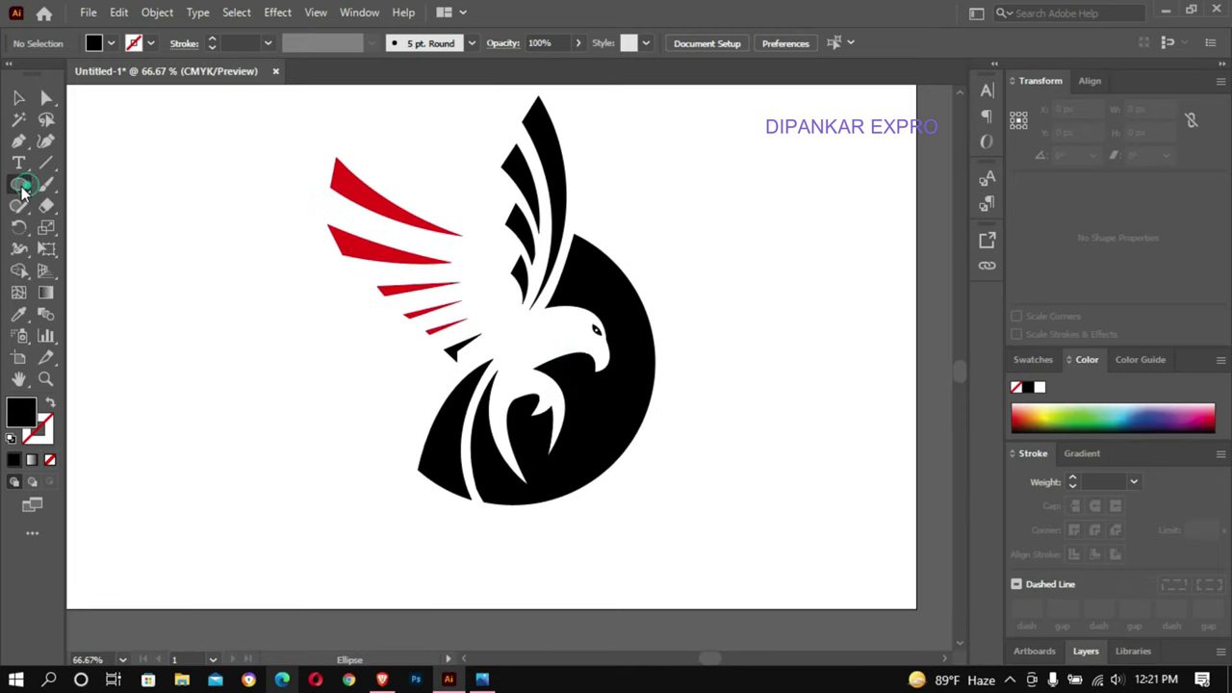
pyautogui.keyDown('ctrl'); pyautogui.keyDown('alt'); pyautogui.click(179, 317); pyautogui.keyUp('alt'); pyautogui.keyUp('ctrl')
pyautogui.moveTo(756, 391); pyautogui.dragTo(360, 296)
pyautogui.moveTo(491, 321); pyautogui.dragTo(574, 363)
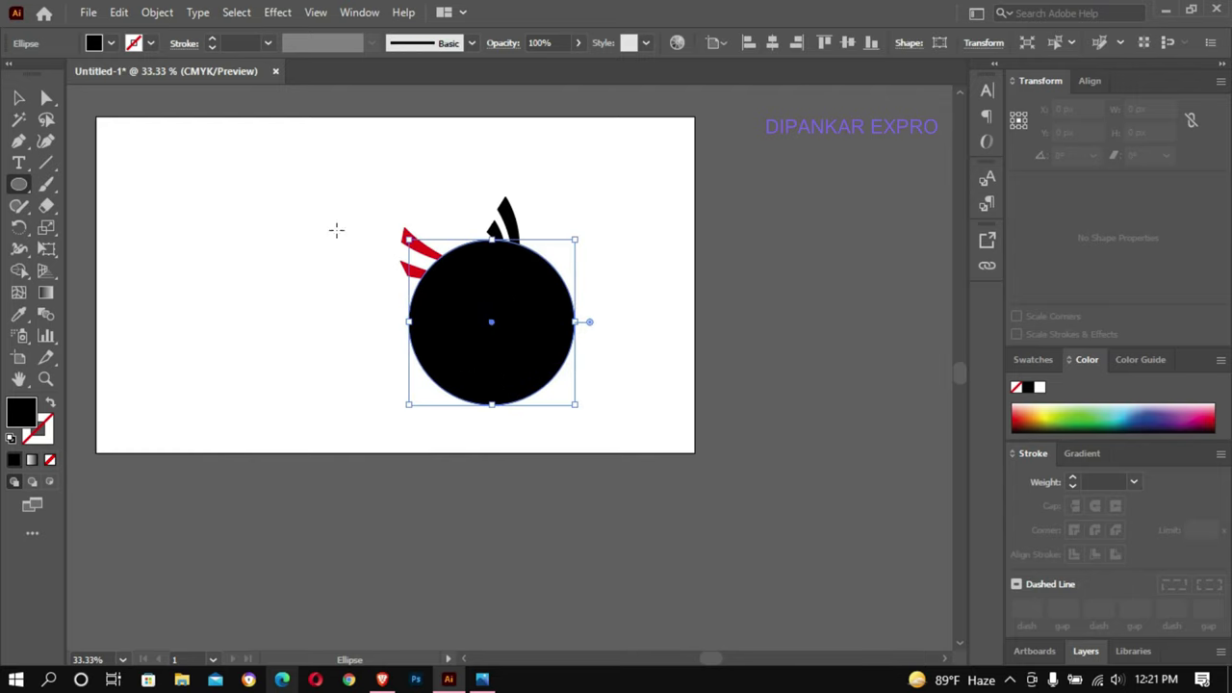
pyautogui.click(18, 98)
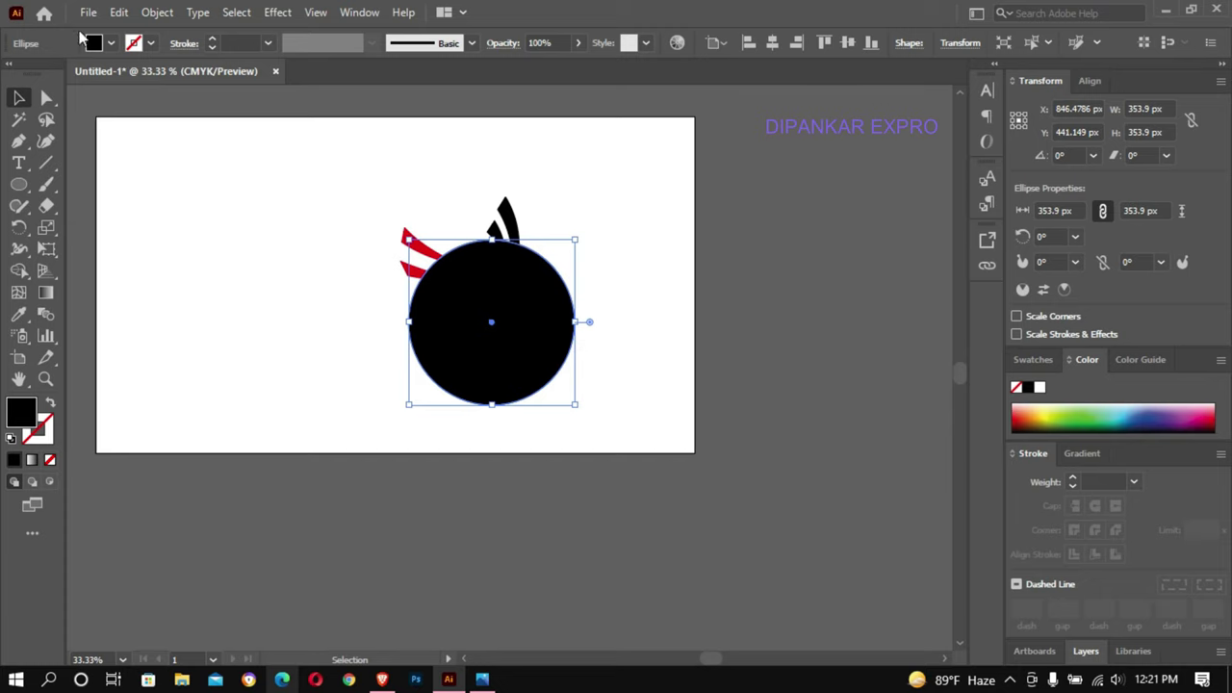
pyautogui.click(112, 44)
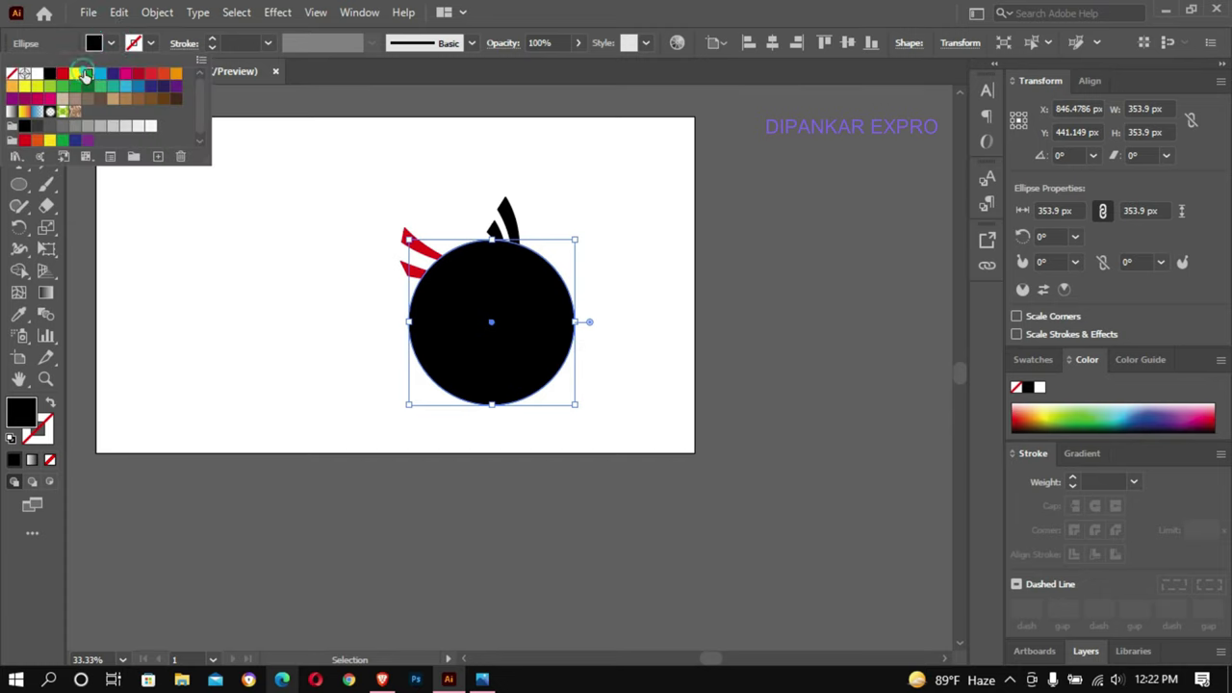
pyautogui.click(85, 75)
pyautogui.rightClick(497, 301)
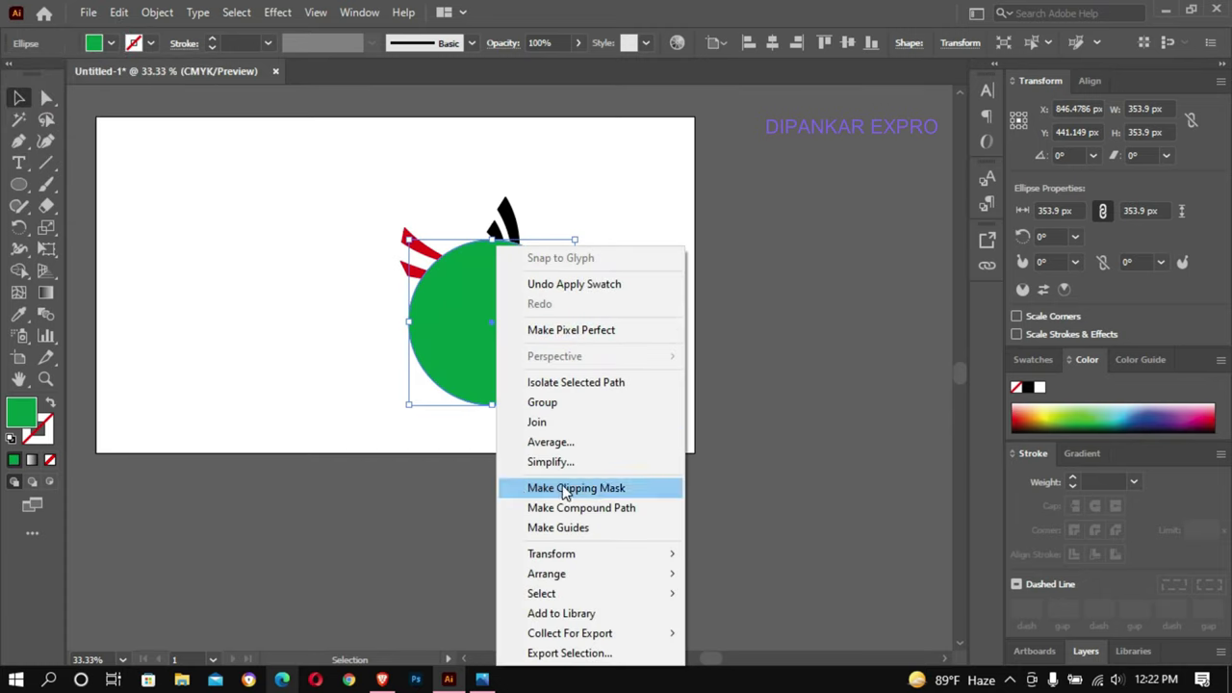
pyautogui.click(557, 576)
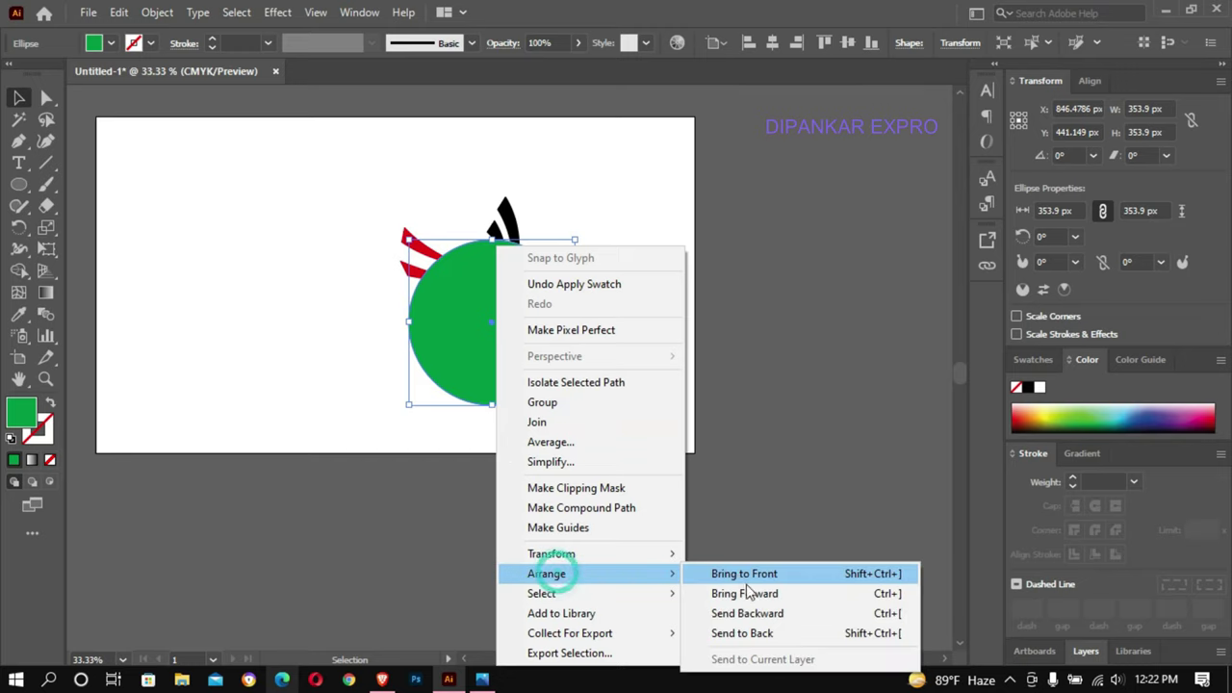
pyautogui.click(756, 633)
pyautogui.click(773, 438)
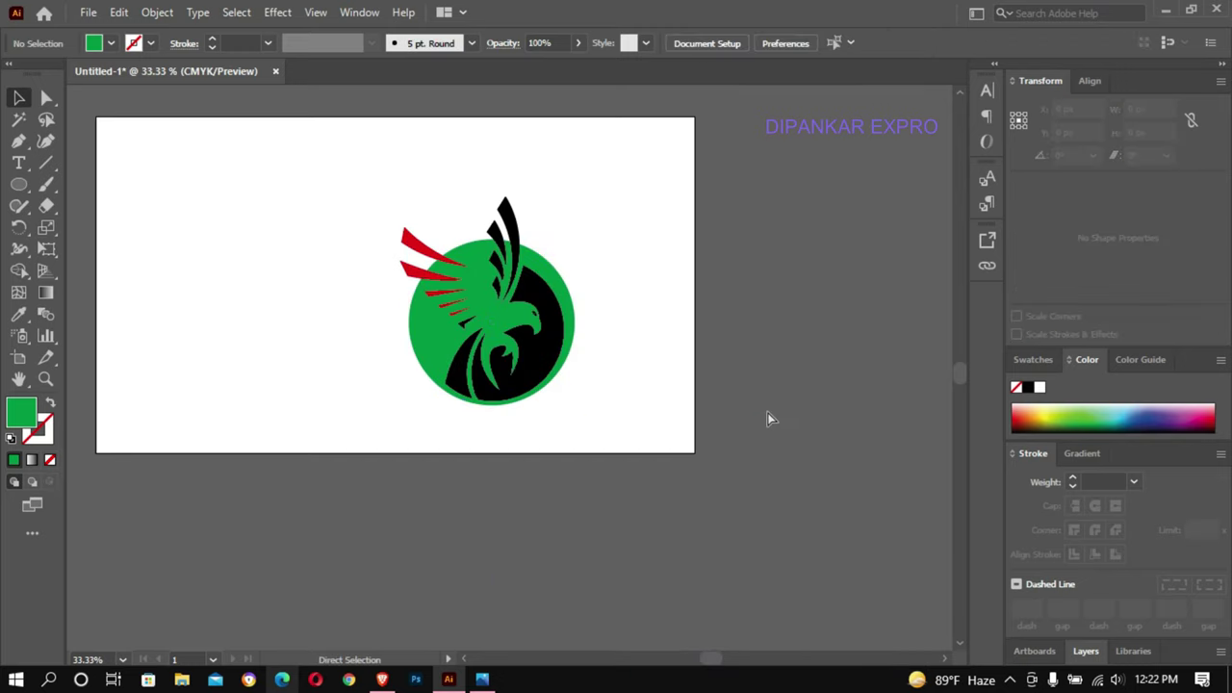
# - Zoom in on the logo, shrink the green circle slightly and nudge it left and down
pyautogui.moveTo(765, 412)
pyautogui.mouseDown()
pyautogui.moveTo(457, 336)
pyautogui.moveTo(685, 501)
pyautogui.mouseUp()
pyautogui.hotkey('ctrl', '+')
pyautogui.hotkey('ctrl', '+')
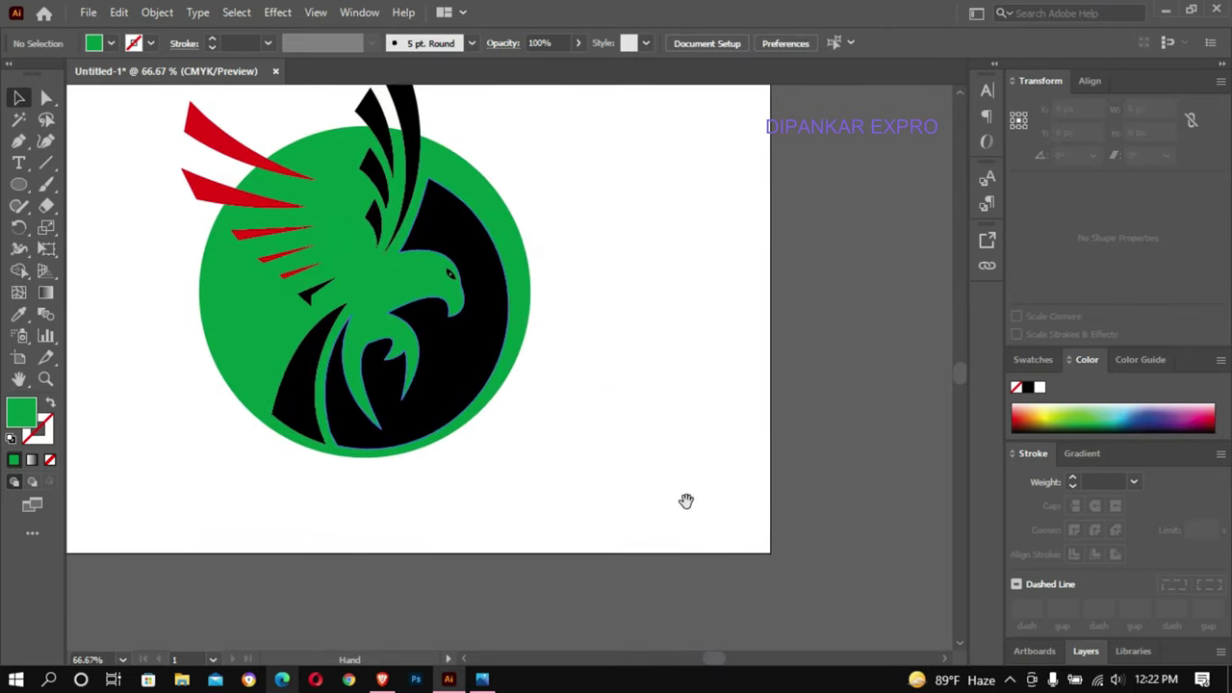
pyautogui.click(484, 173)
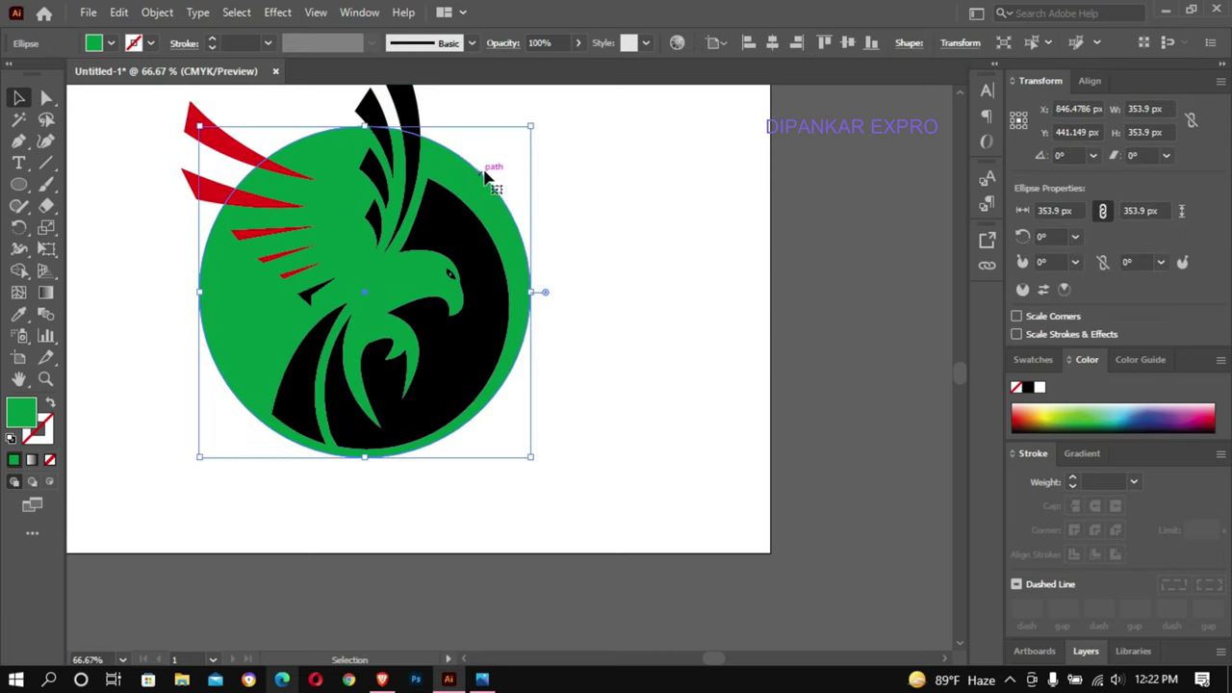
pyautogui.moveTo(535, 126); pyautogui.dragTo(515, 142)
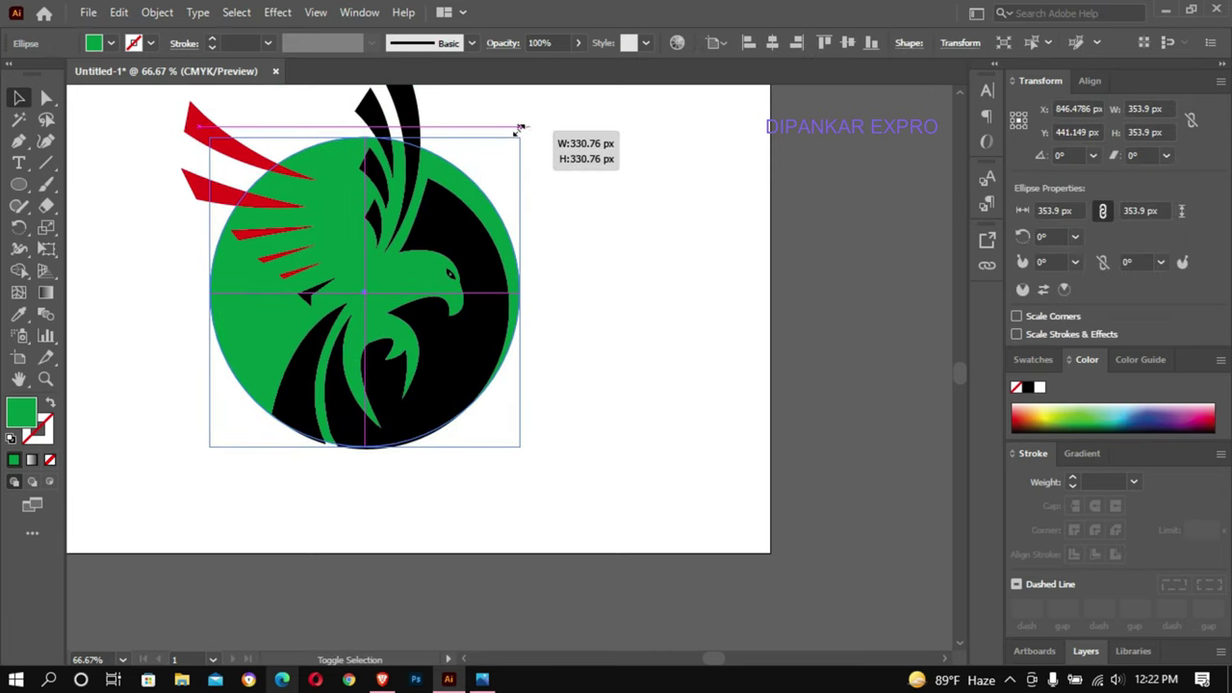
pyautogui.press('Down')
pyautogui.press('Down')
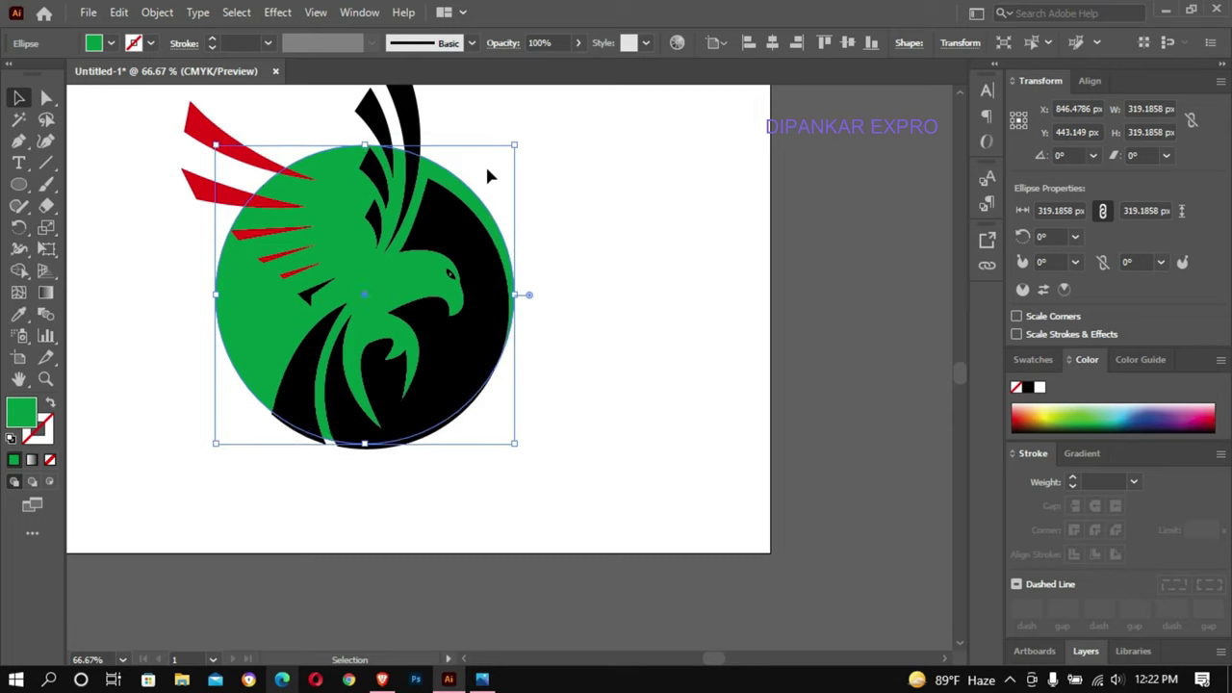
pyautogui.press('Left')
pyautogui.press('Left')
pyautogui.press('Left')
pyautogui.press('Left')
pyautogui.press('Down')
pyautogui.press('Down')
pyautogui.press('Down')
pyautogui.press('Down')
pyautogui.press('Down')
pyautogui.press('Down')
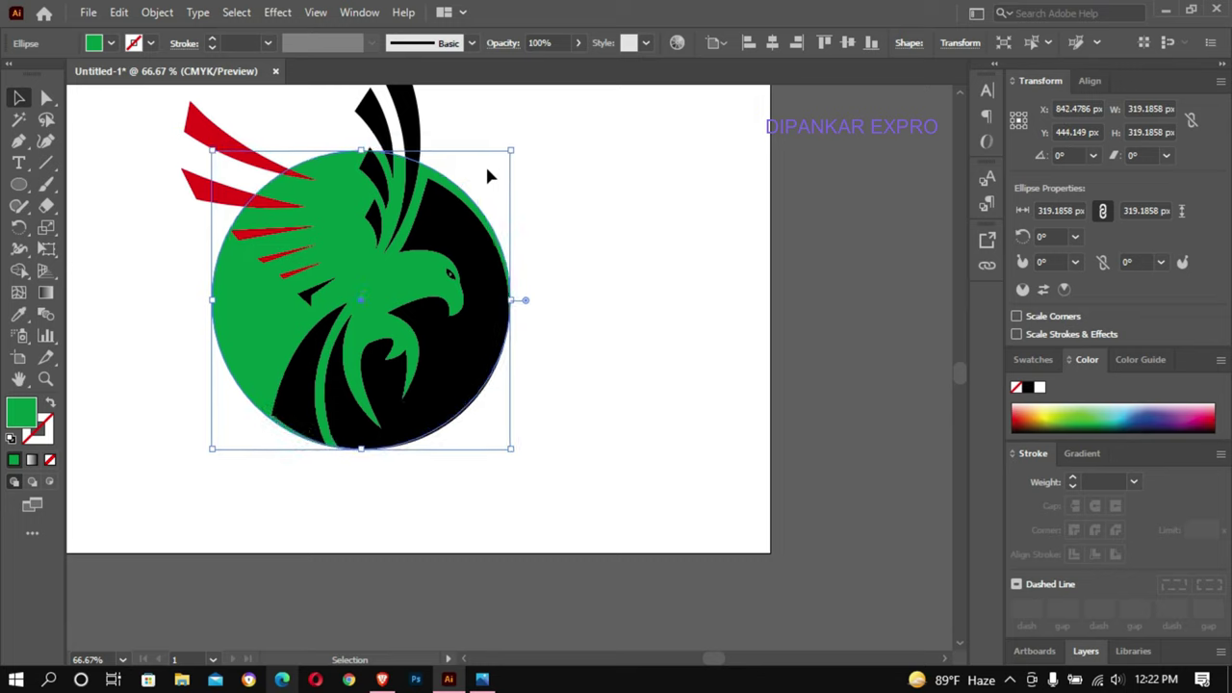
pyautogui.press('Down')
pyautogui.press('Down')
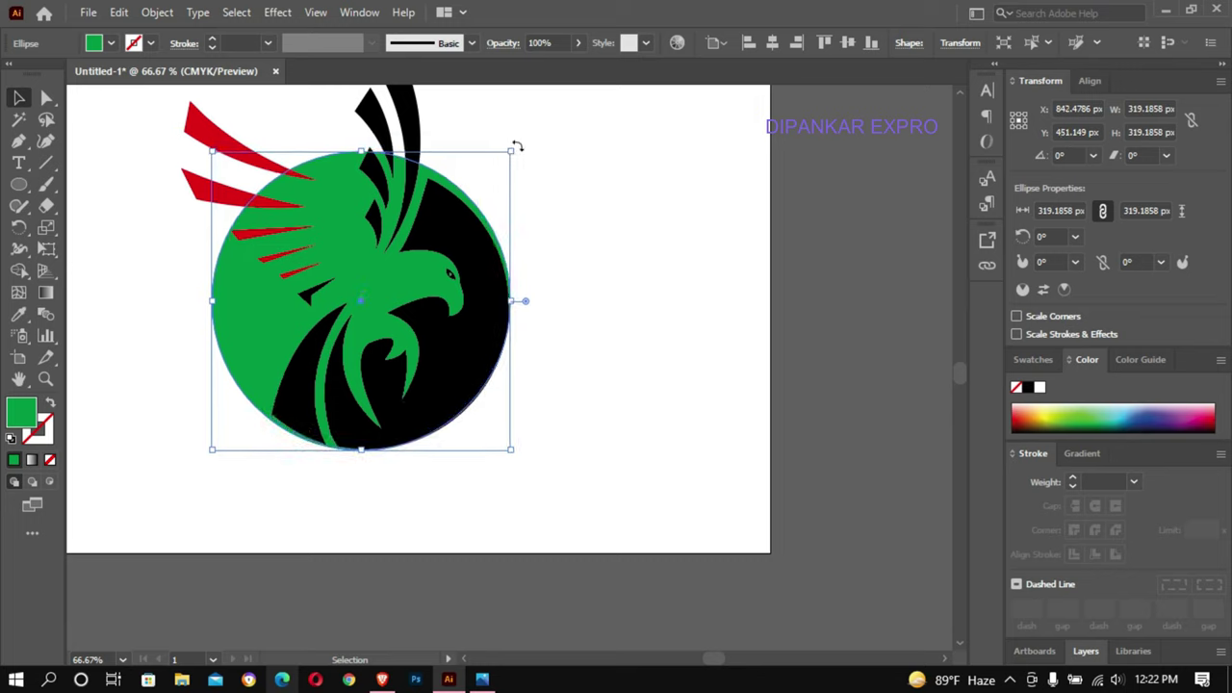
# - Scale the circle to about 306 px and nudge it right and down to centre it
pyautogui.moveTo(513, 150); pyautogui.dragTo(506, 156)
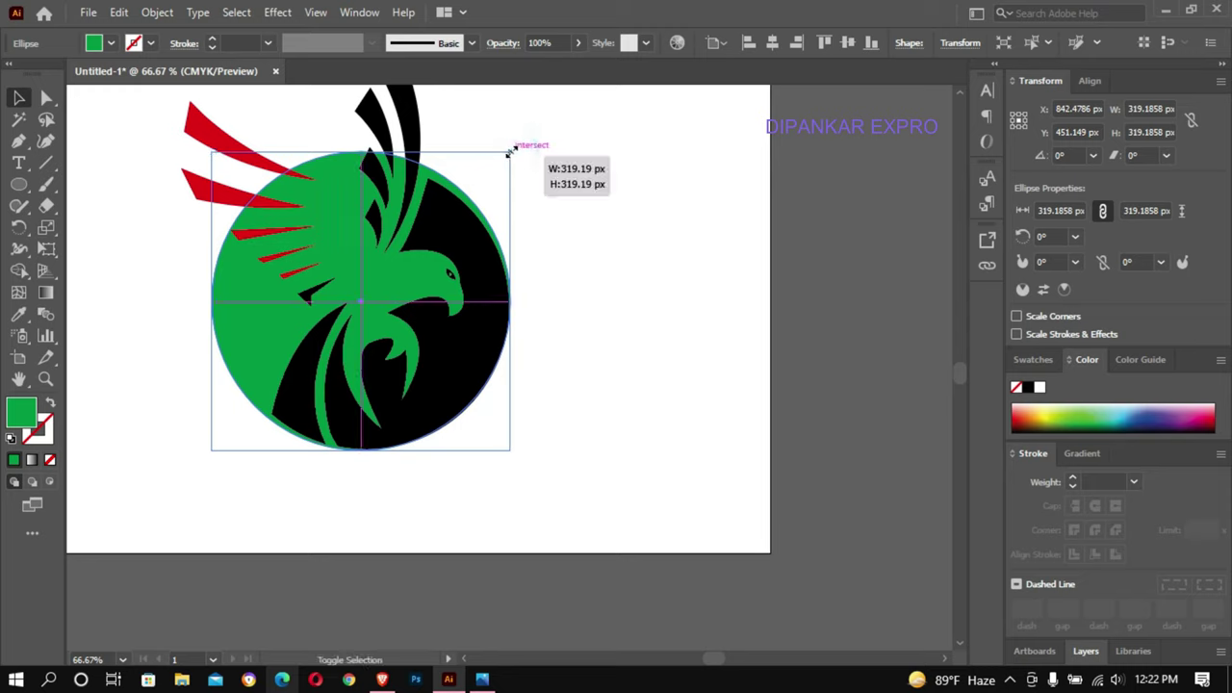
pyautogui.press('Right')
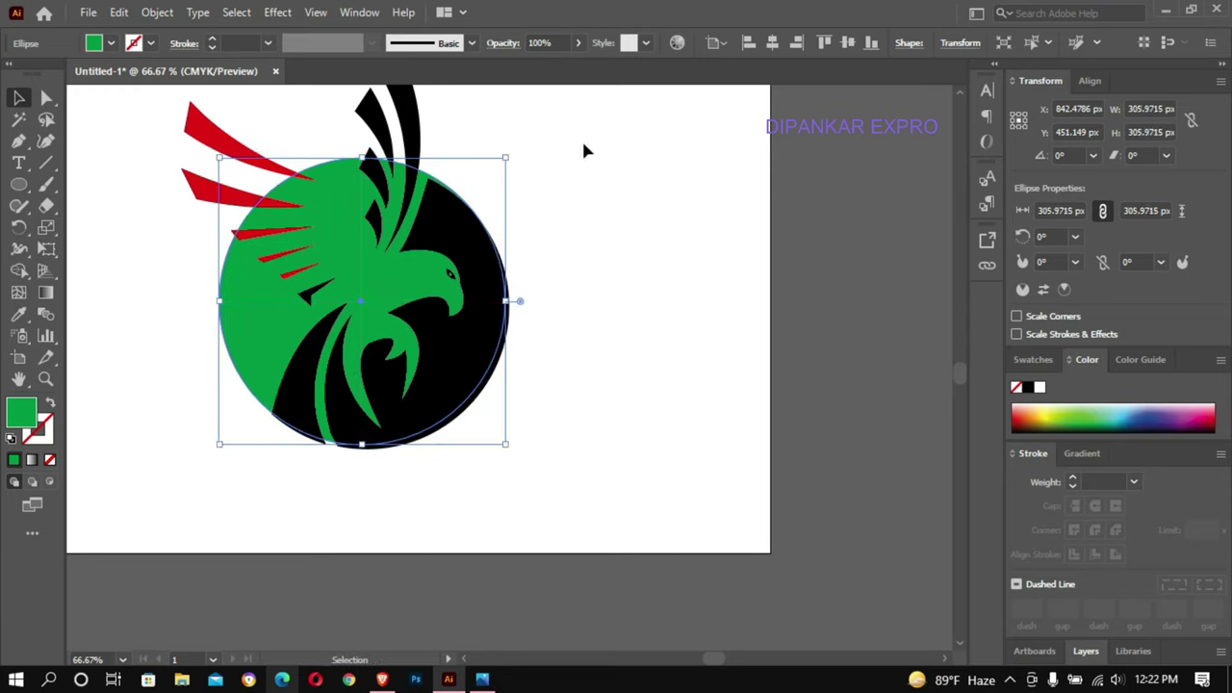
pyautogui.press('Right')
pyautogui.press('Right')
pyautogui.press('Right')
pyautogui.press('Right')
pyautogui.press('Down')
pyautogui.press('Down')
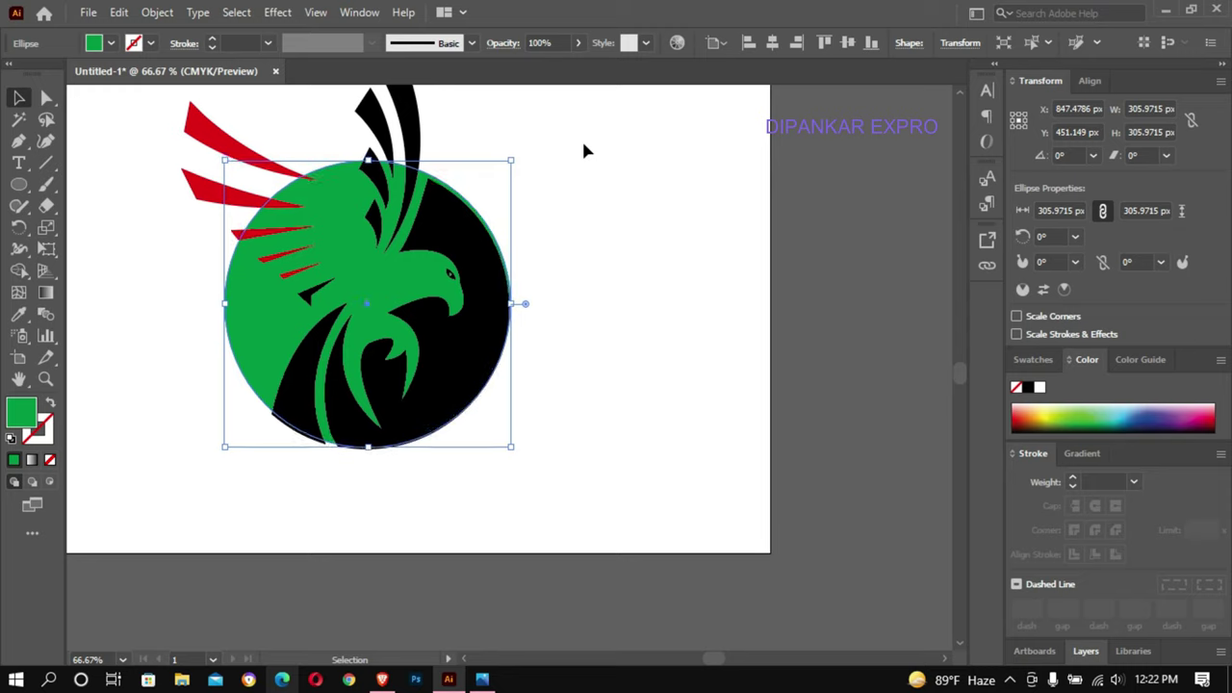
pyautogui.press('Down')
pyautogui.press('Down')
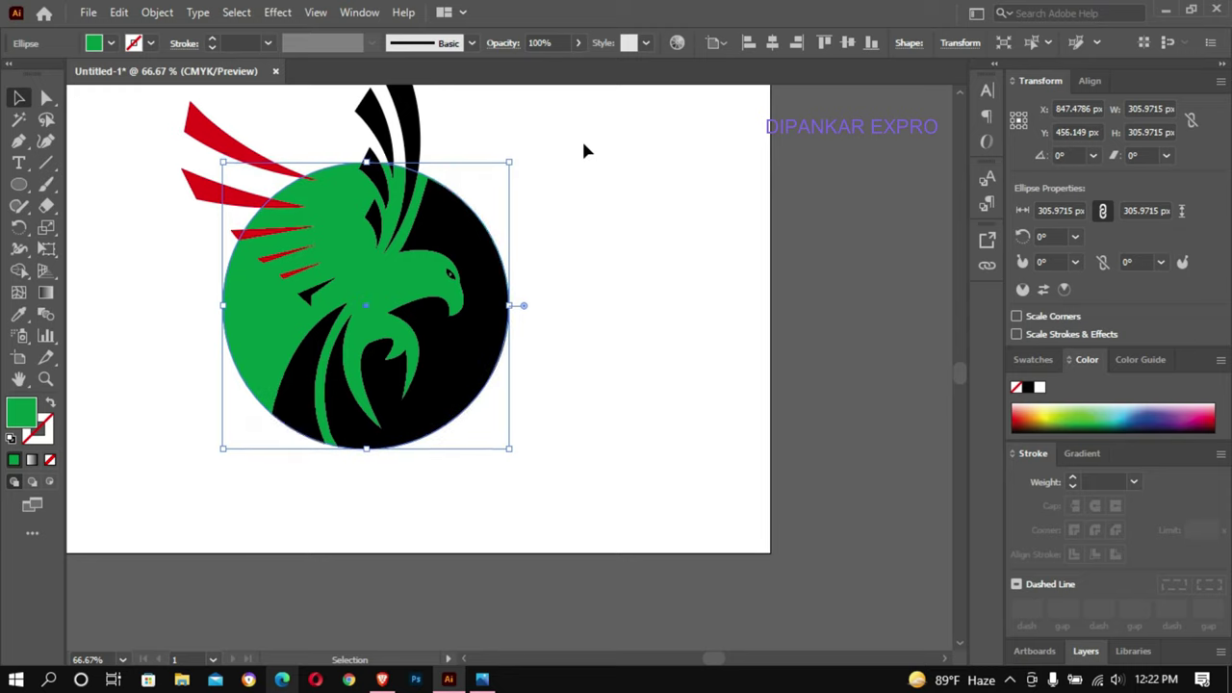
# - Remove the circle's fill and give it a green stroke
pyautogui.click(110, 45)
pyautogui.click(13, 74)
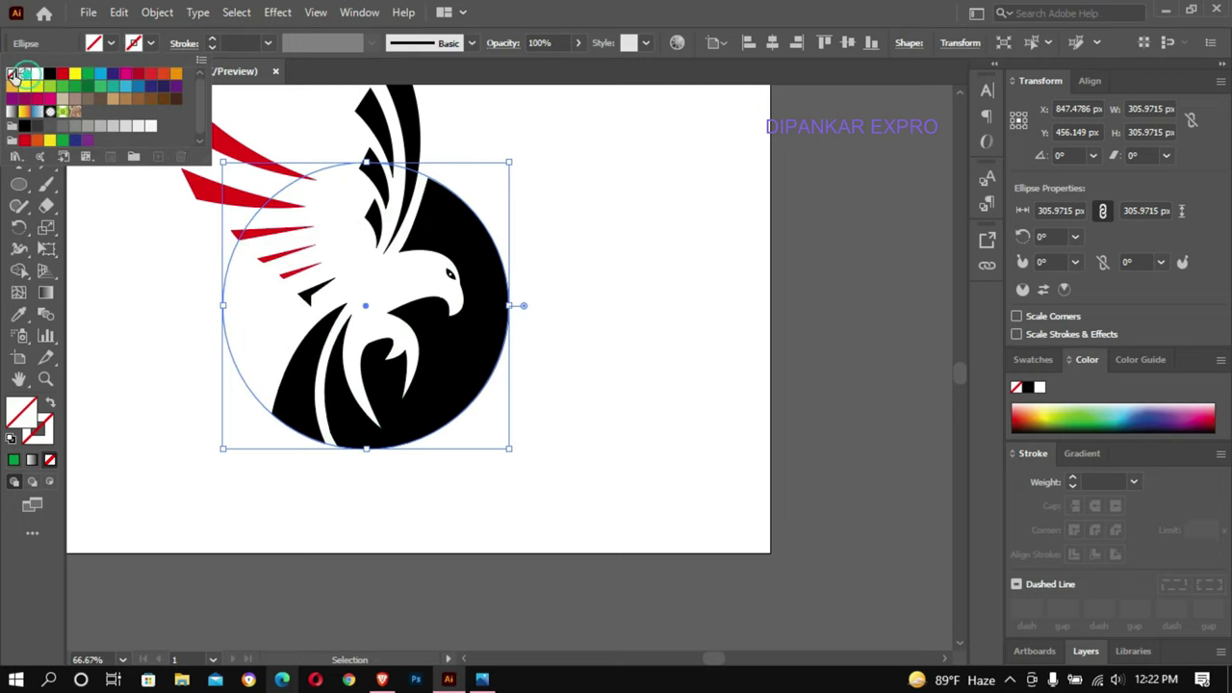
pyautogui.click(149, 44)
pyautogui.click(84, 77)
# - Set the ring's stroke weight to 14 pt, then lower it to 13 pt
pyautogui.click(246, 44)
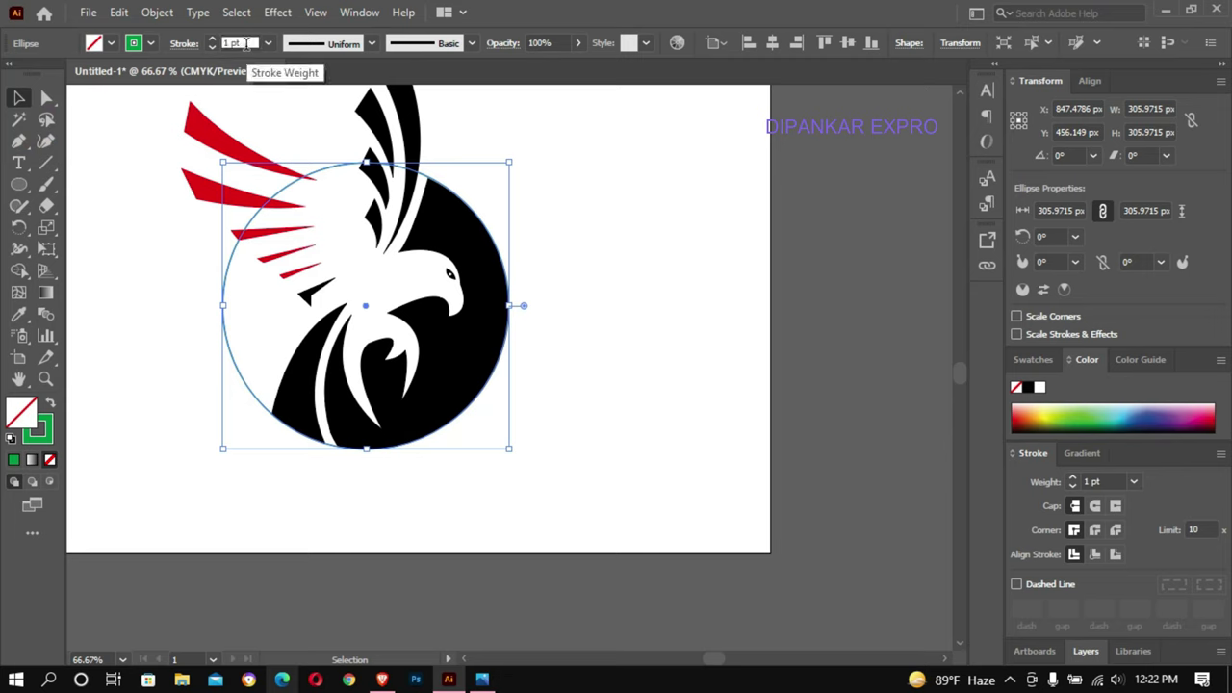
pyautogui.write('14')
pyautogui.press('Return')
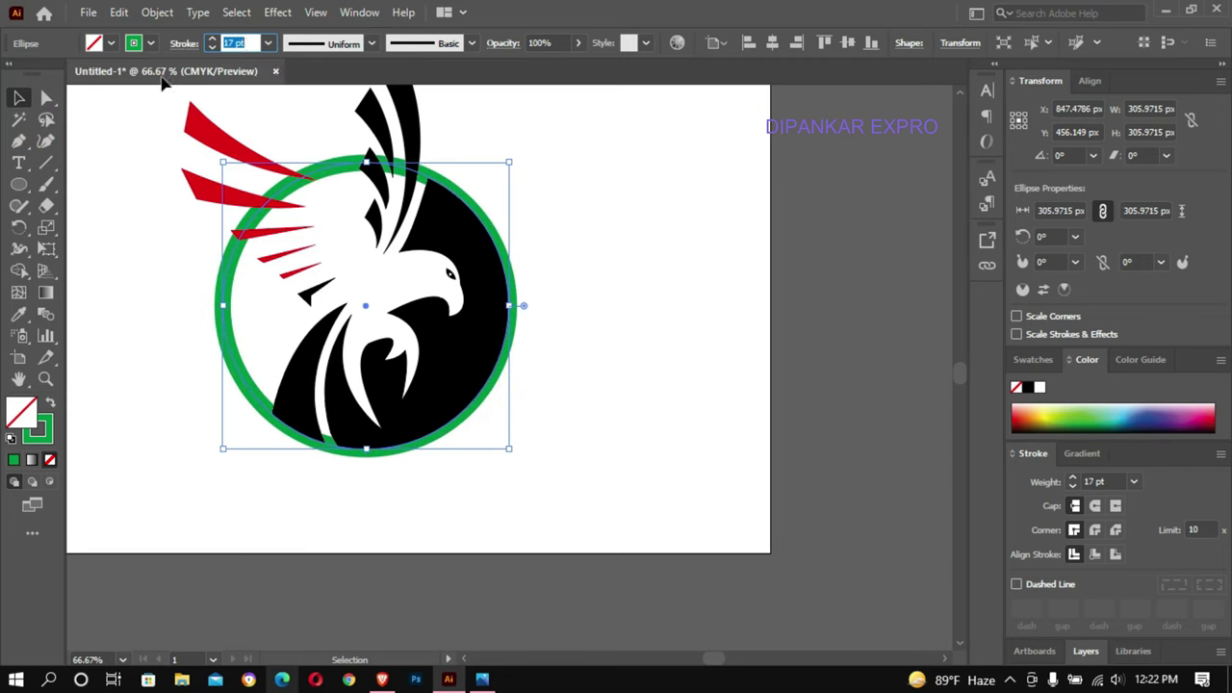
pyautogui.click(178, 43)
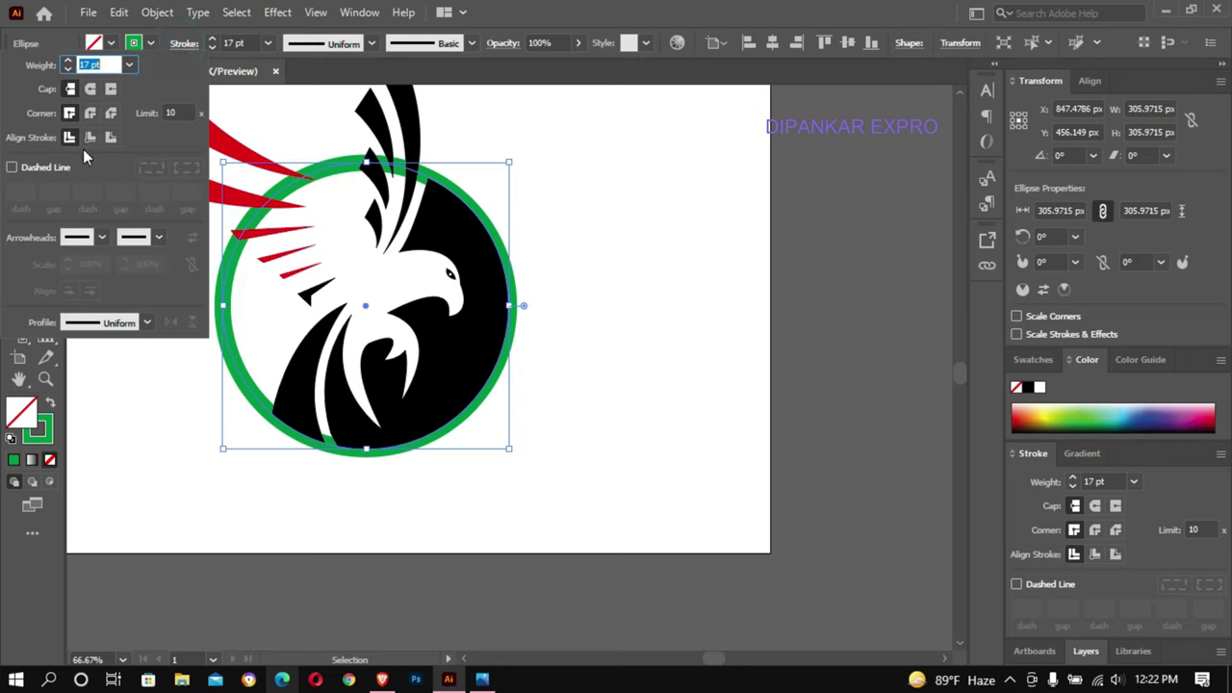
pyautogui.click(69, 88)
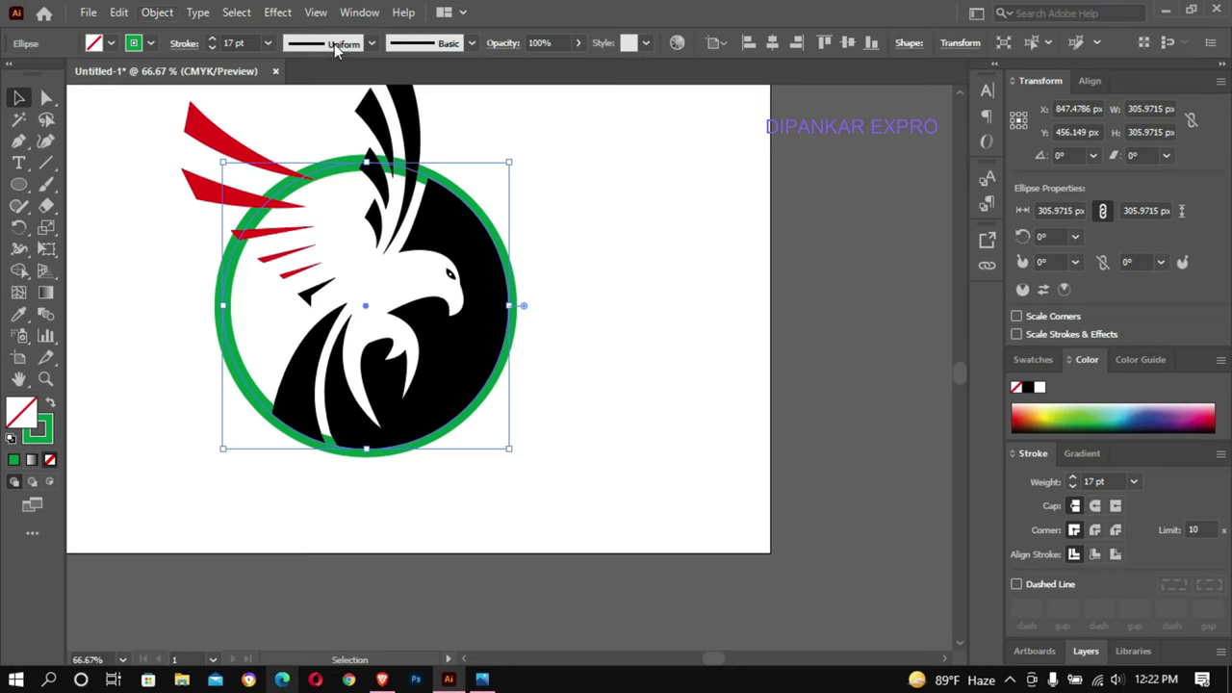
pyautogui.click(235, 38)
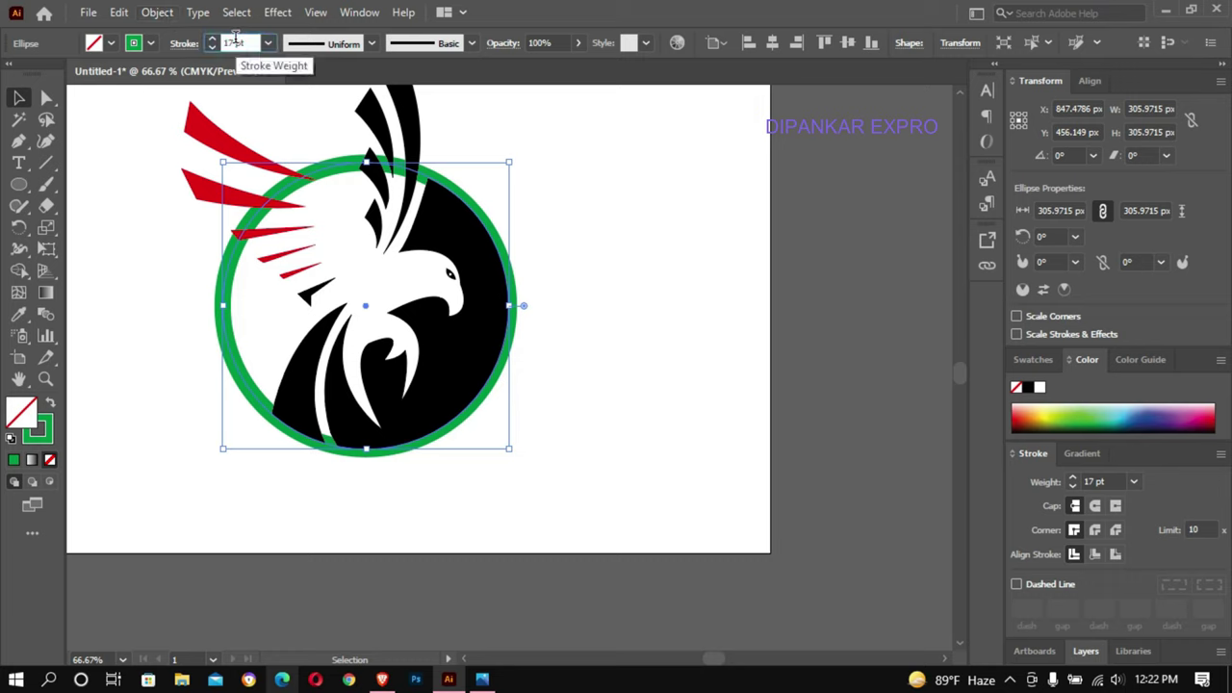
pyautogui.press('Down')
pyautogui.press('Down')
pyautogui.press('Down')
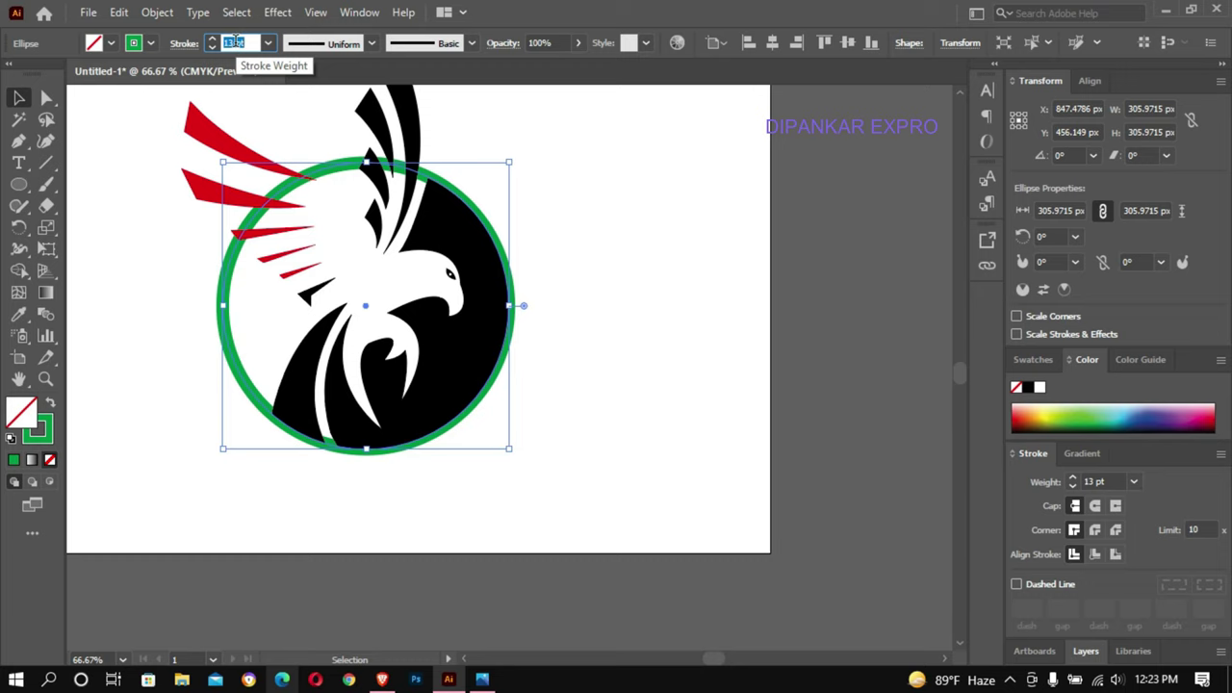
# - Expand the green ring with Object > Expand and begin resizing it
pyautogui.click(157, 12)
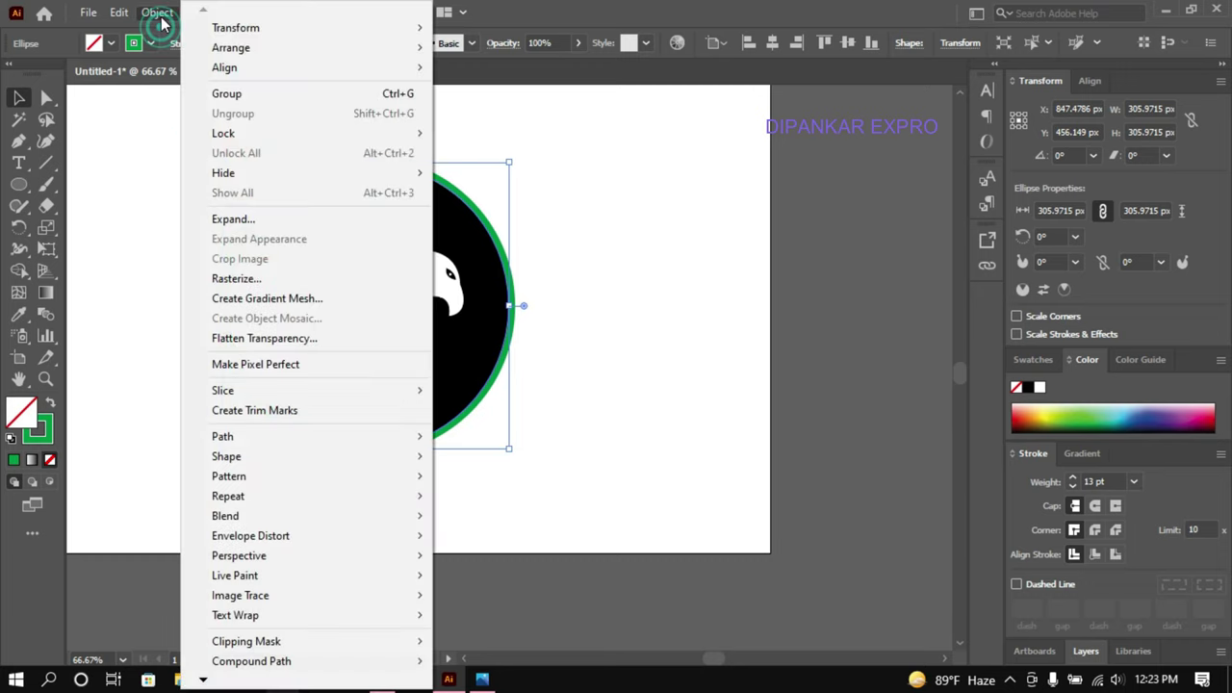
pyautogui.click(224, 214)
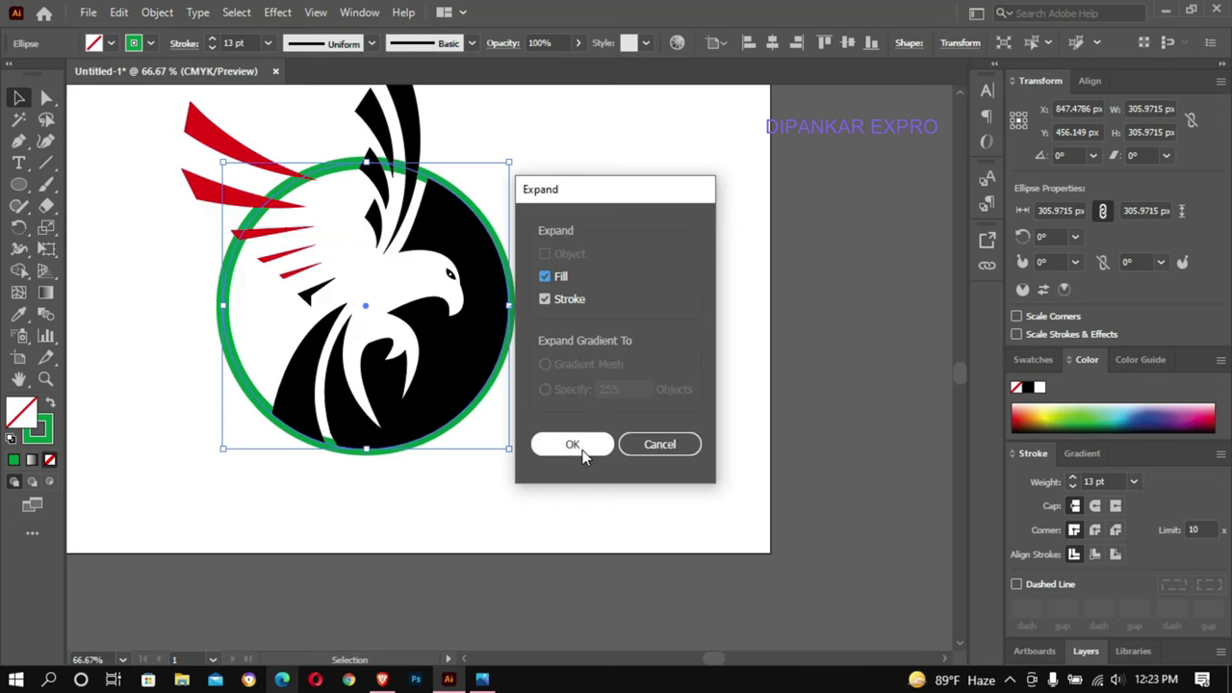
pyautogui.click(577, 444)
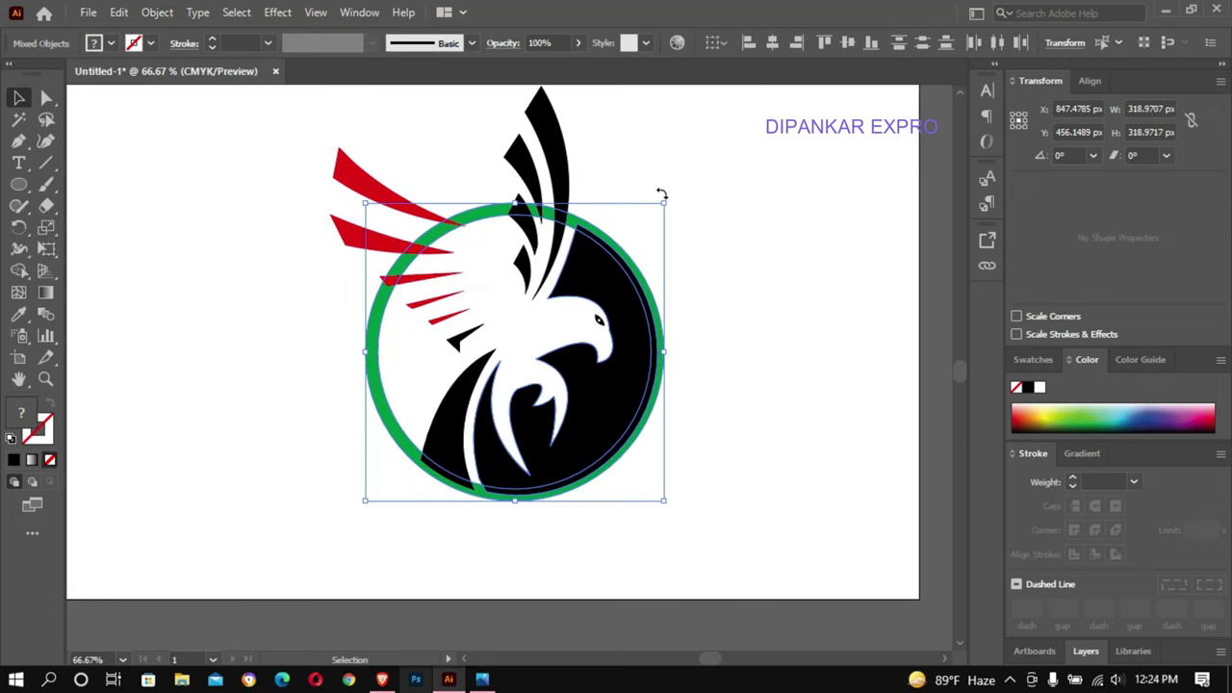
pyautogui.moveTo(664, 204); pyautogui.dragTo(657, 204)
pyautogui.click(757, 206)
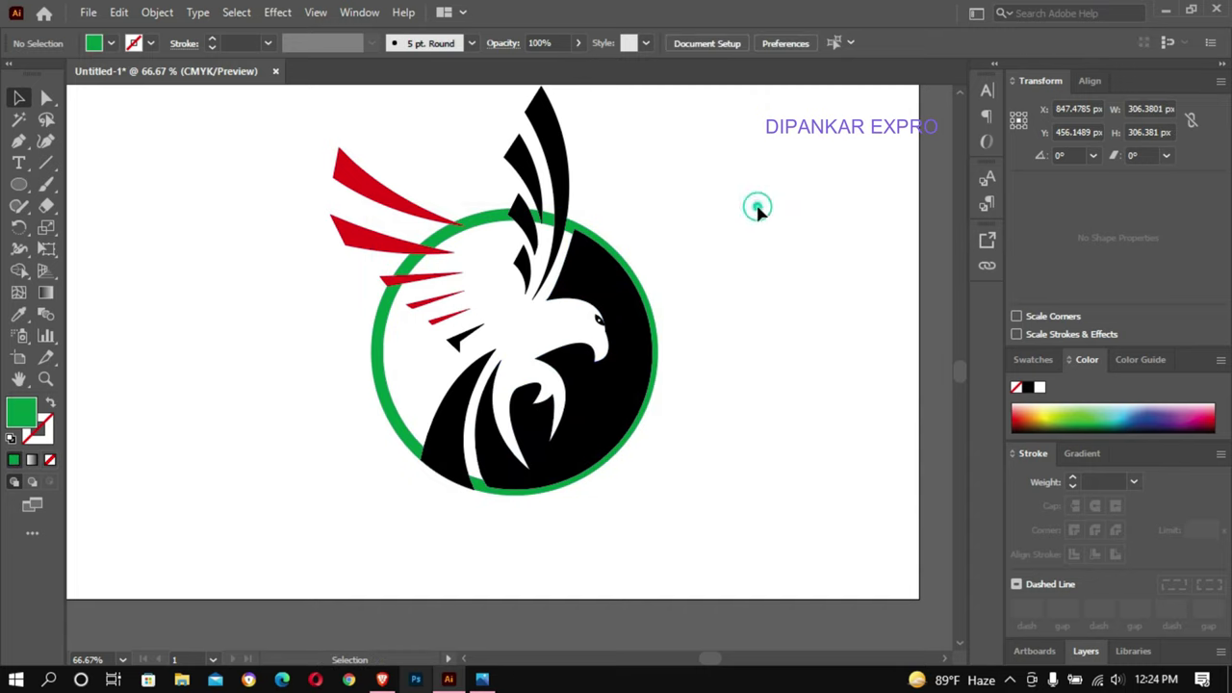
# - Reselect the green ring, raise its stroke to 14 pt and shrink it to about 290 px
pyautogui.click(643, 361)
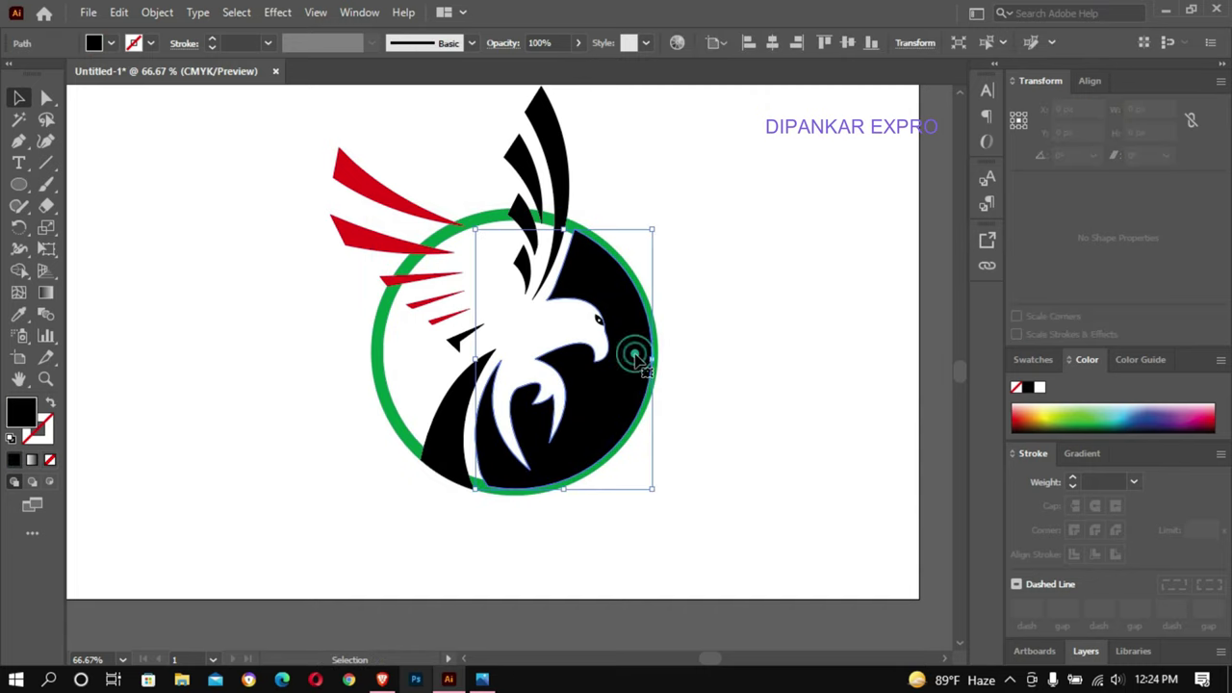
pyautogui.click(722, 282)
pyautogui.click(644, 339)
pyautogui.click(656, 338)
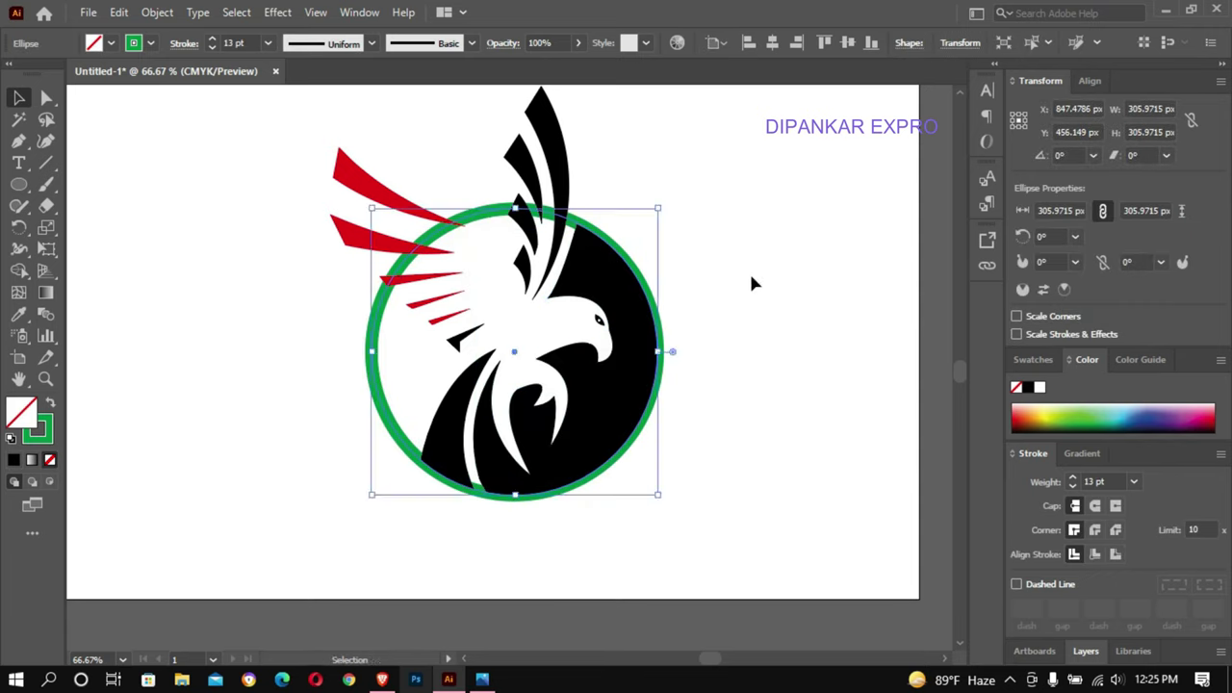
pyautogui.press('Up')
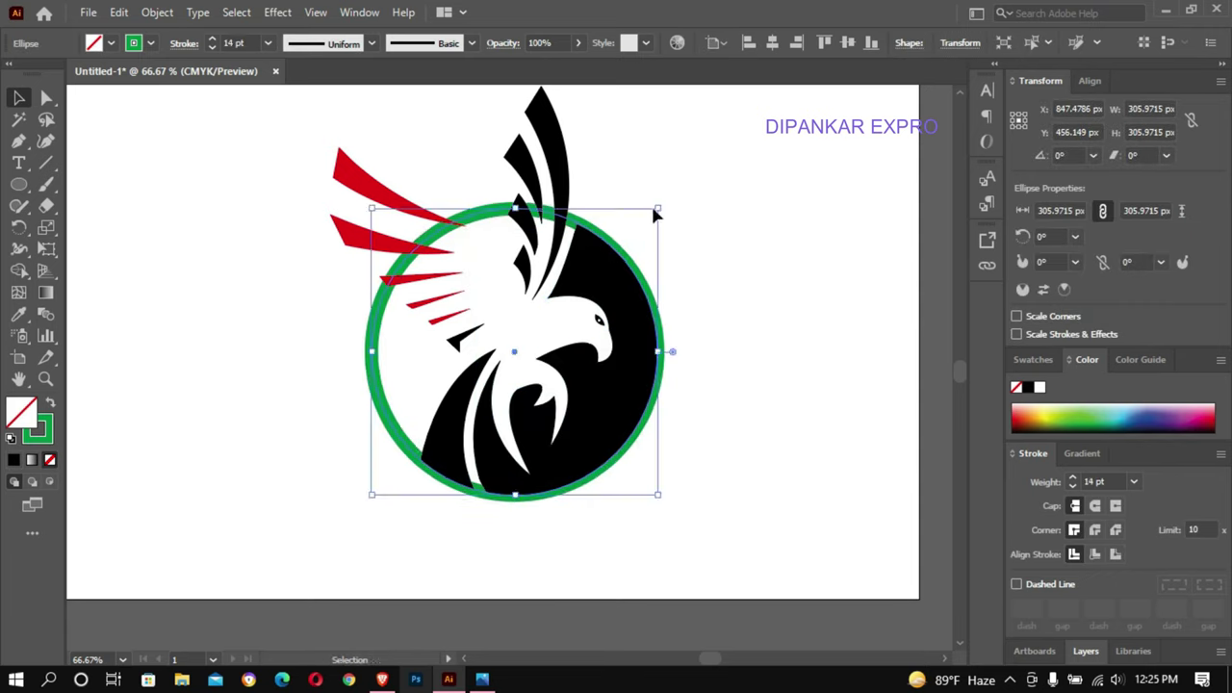
pyautogui.moveTo(657, 206); pyautogui.dragTo(651, 210)
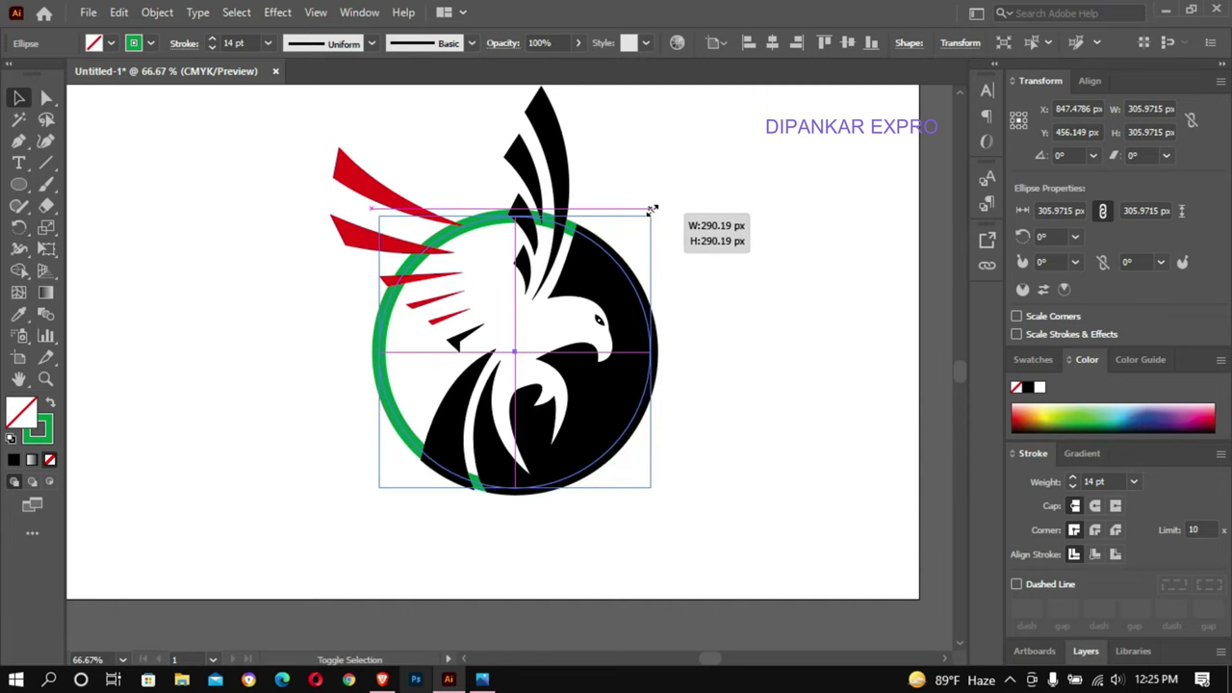
pyautogui.click(703, 214)
# - Zoom in on the lower logo and try Shape Builder on the green ring and black shape
pyautogui.press('z')
pyautogui.click(680, 318)
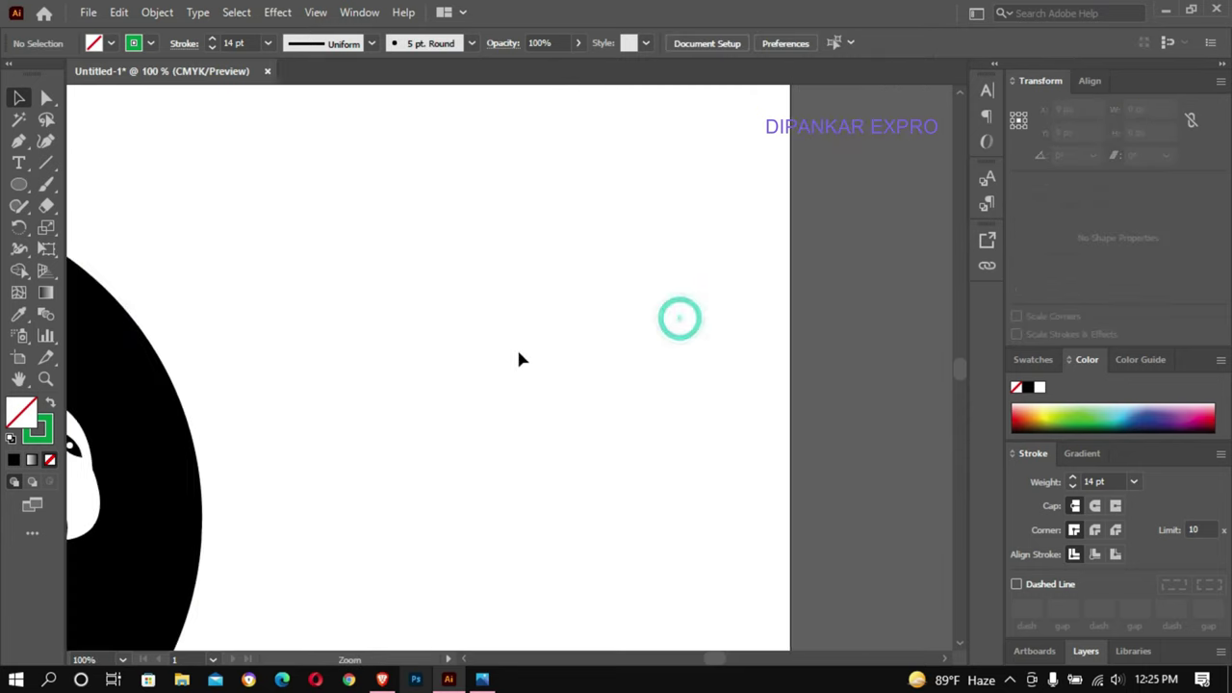
pyautogui.click(518, 359)
pyautogui.moveTo(668, 341); pyautogui.dragTo(905, 225)
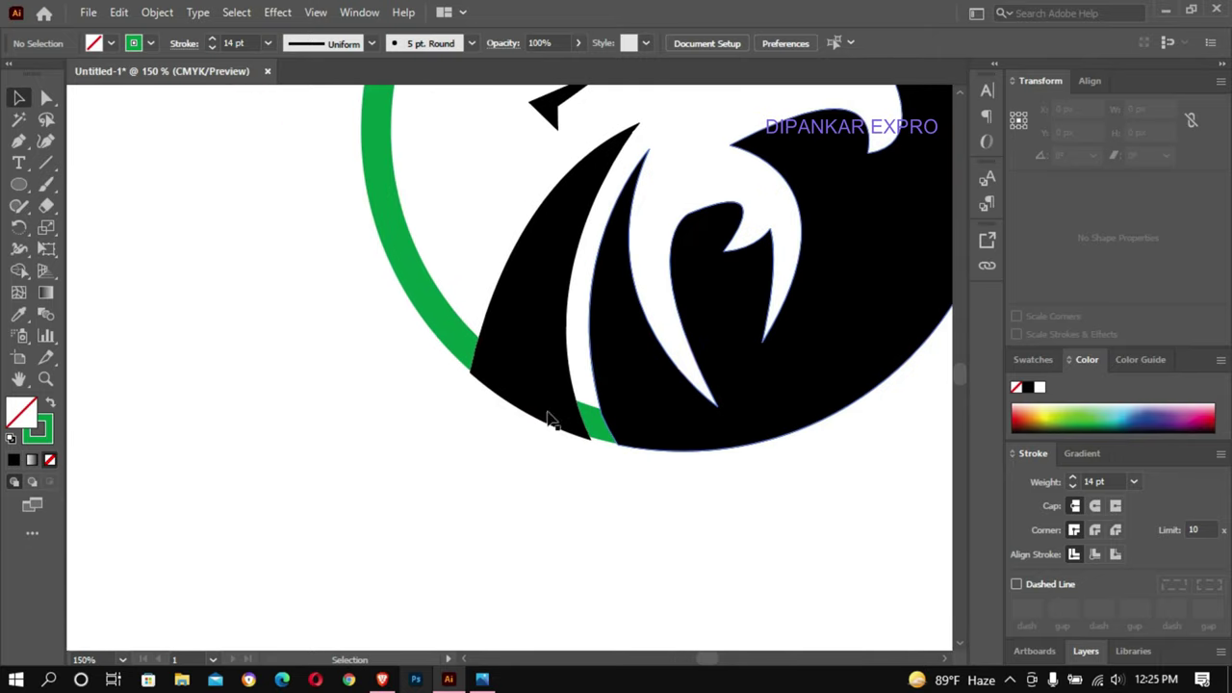
pyautogui.moveTo(392, 348); pyautogui.dragTo(712, 337)
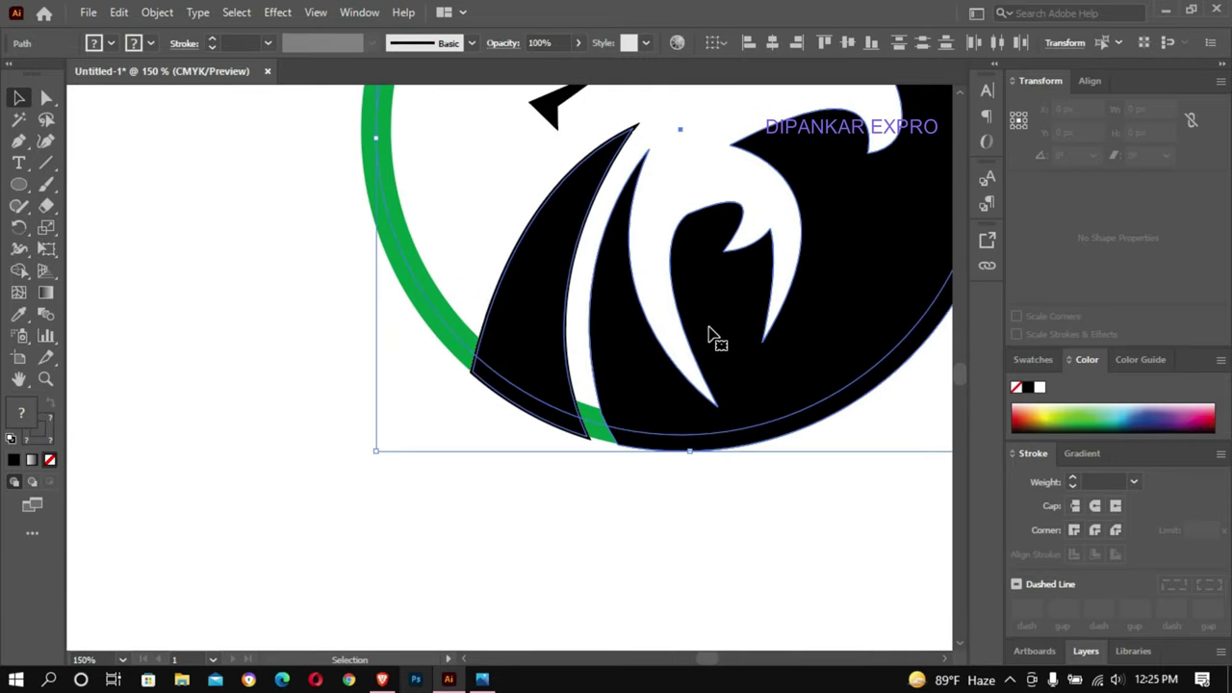
pyautogui.click(18, 271)
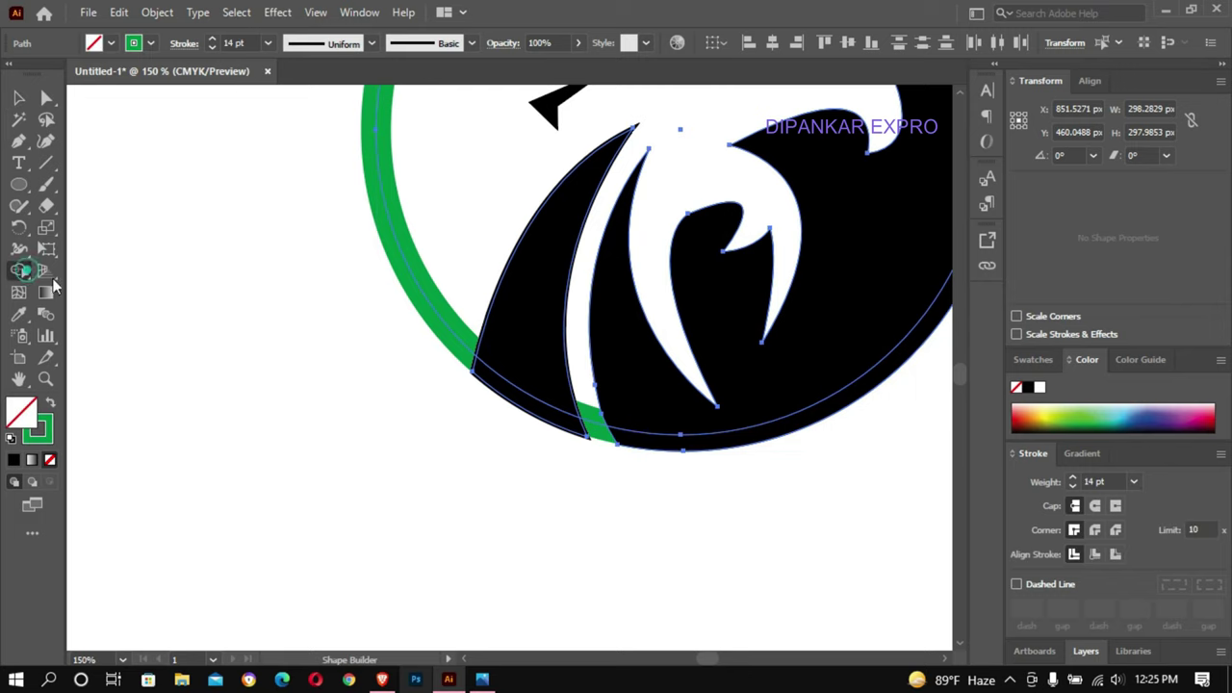
pyautogui.scroll(2, 481, 414)
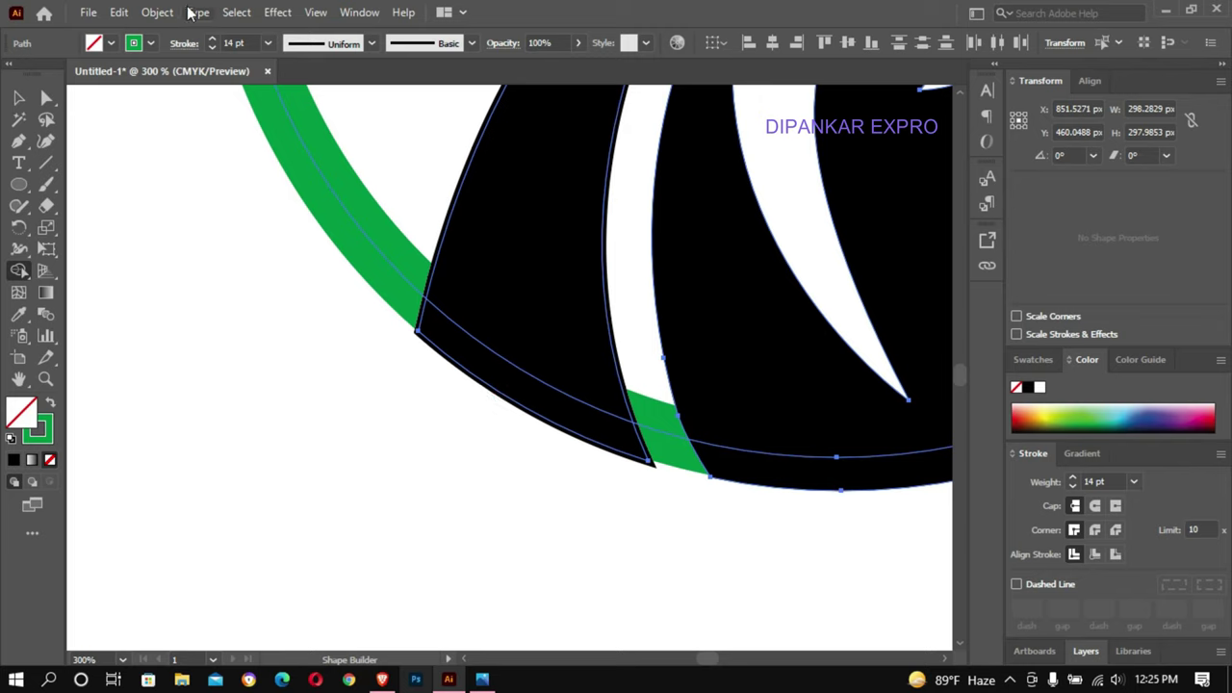
pyautogui.click(128, 189)
pyautogui.click(21, 97)
pyautogui.click(137, 129)
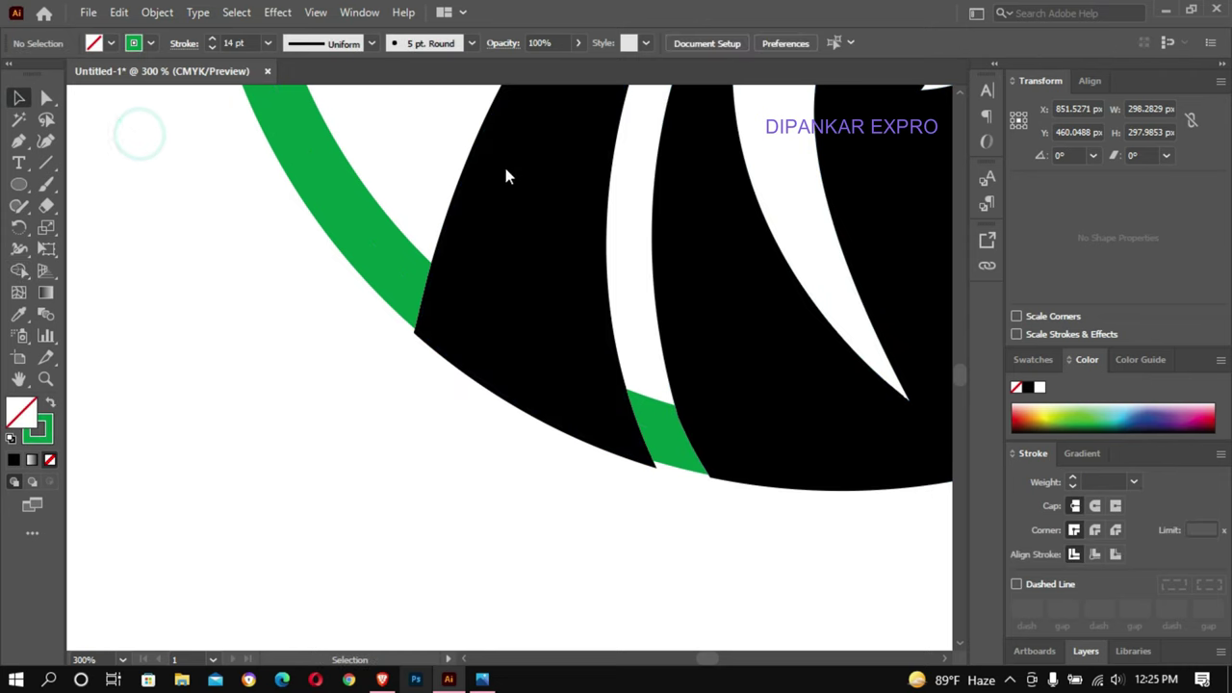
# - Expand one black shape and the right black wing path into plain filled shapes
pyautogui.click(549, 231)
pyautogui.click(167, 13)
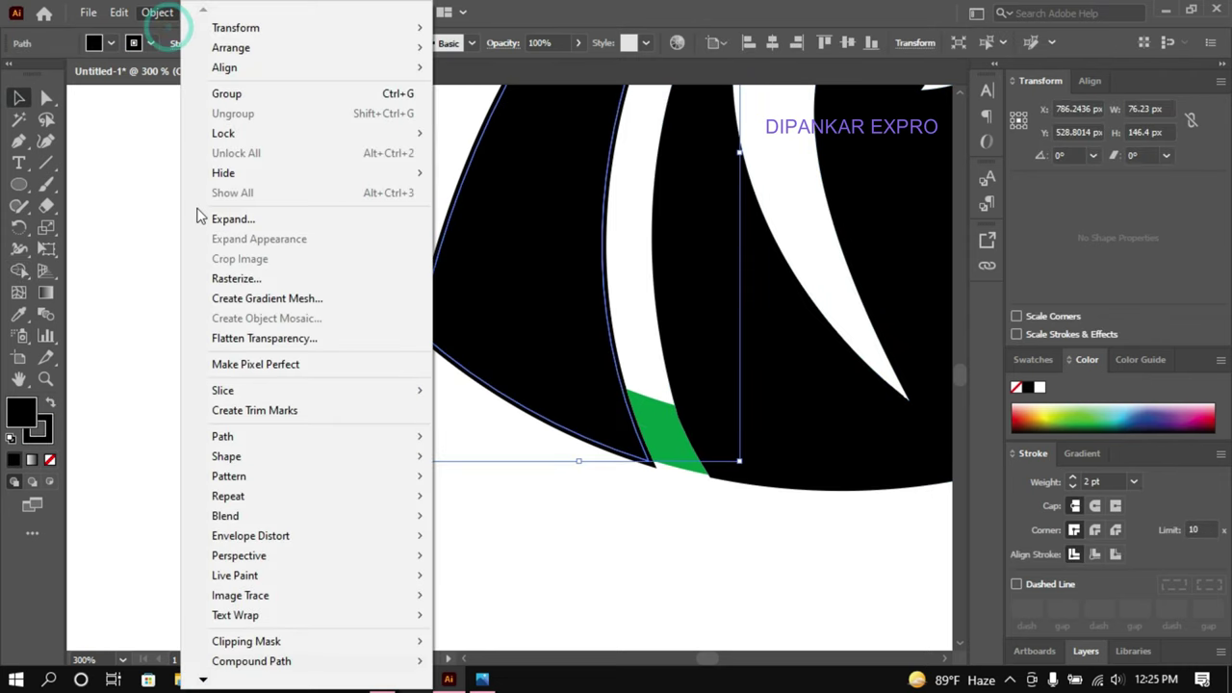
pyautogui.click(202, 215)
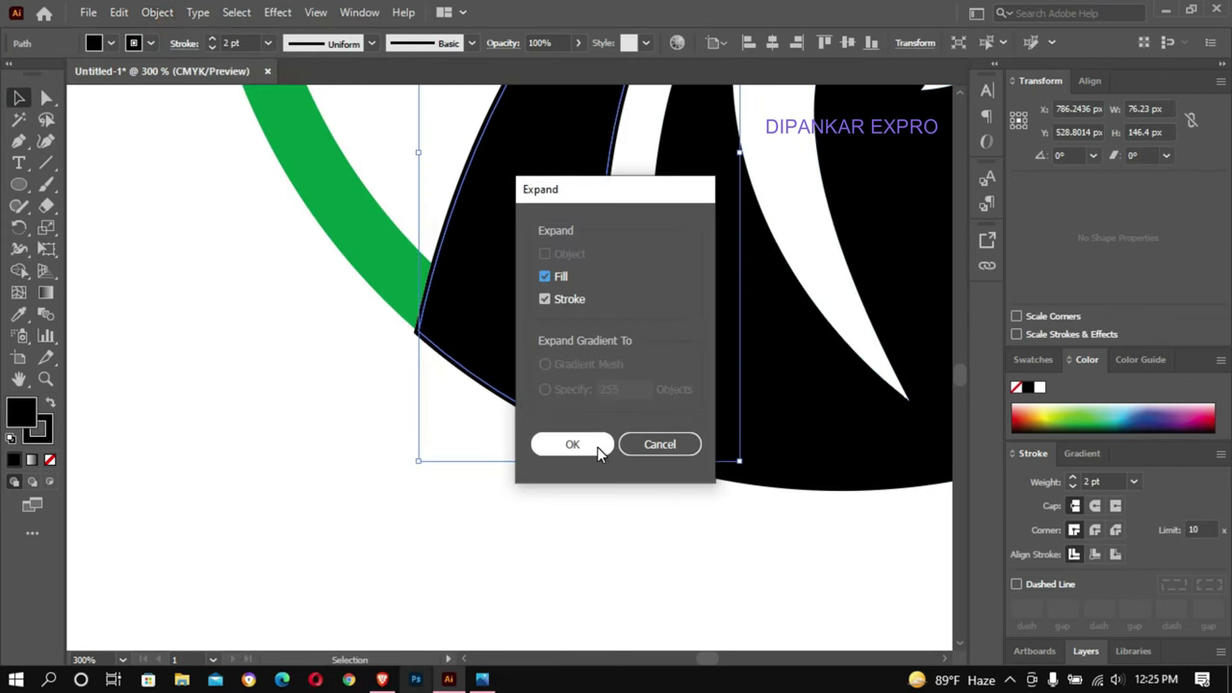
pyautogui.click(591, 443)
pyautogui.click(469, 545)
pyautogui.click(798, 392)
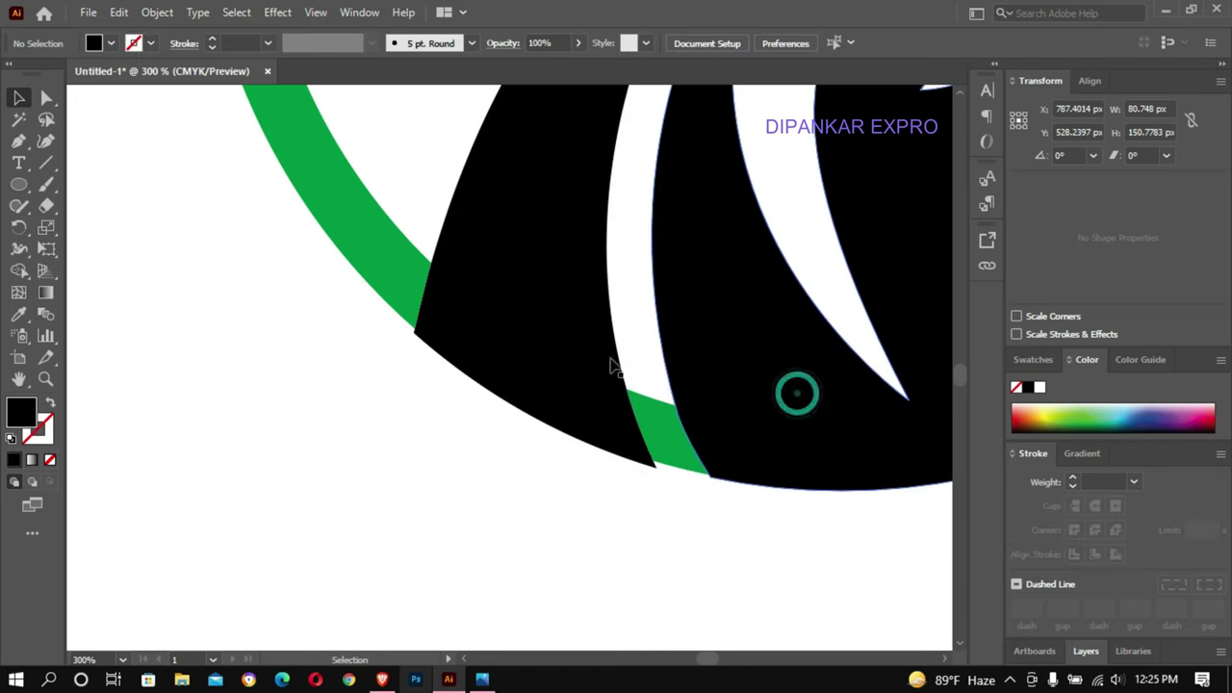
pyautogui.click(700, 300)
pyautogui.click(157, 12)
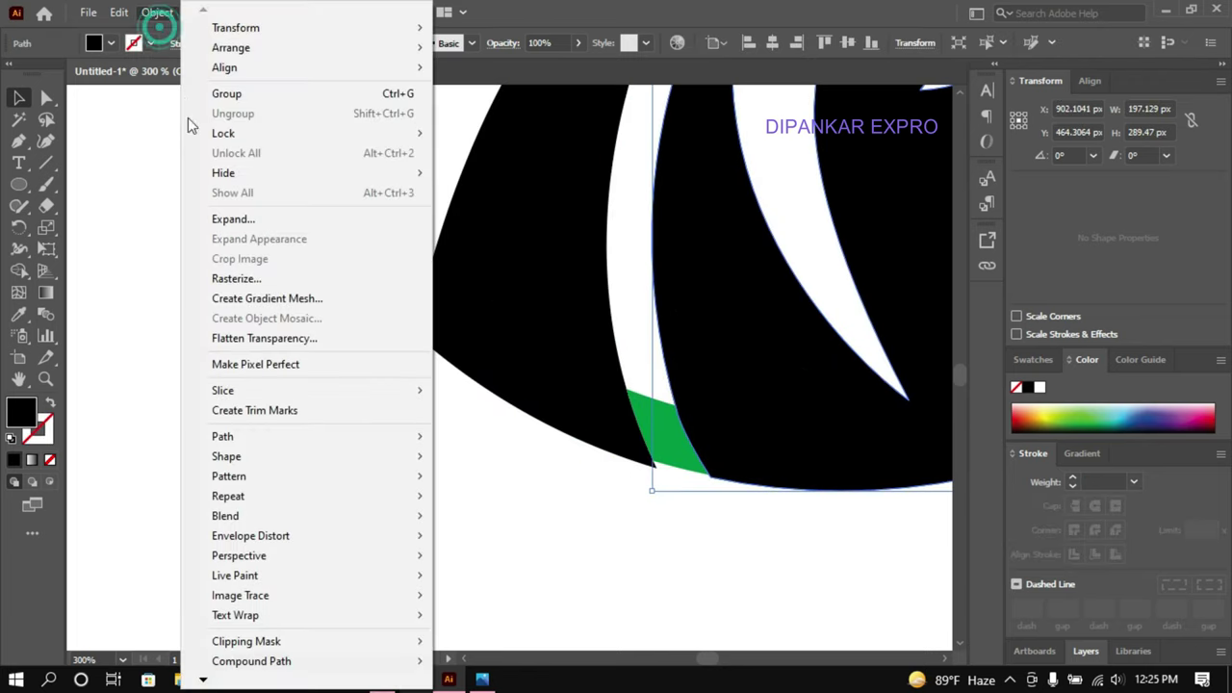
pyautogui.click(225, 216)
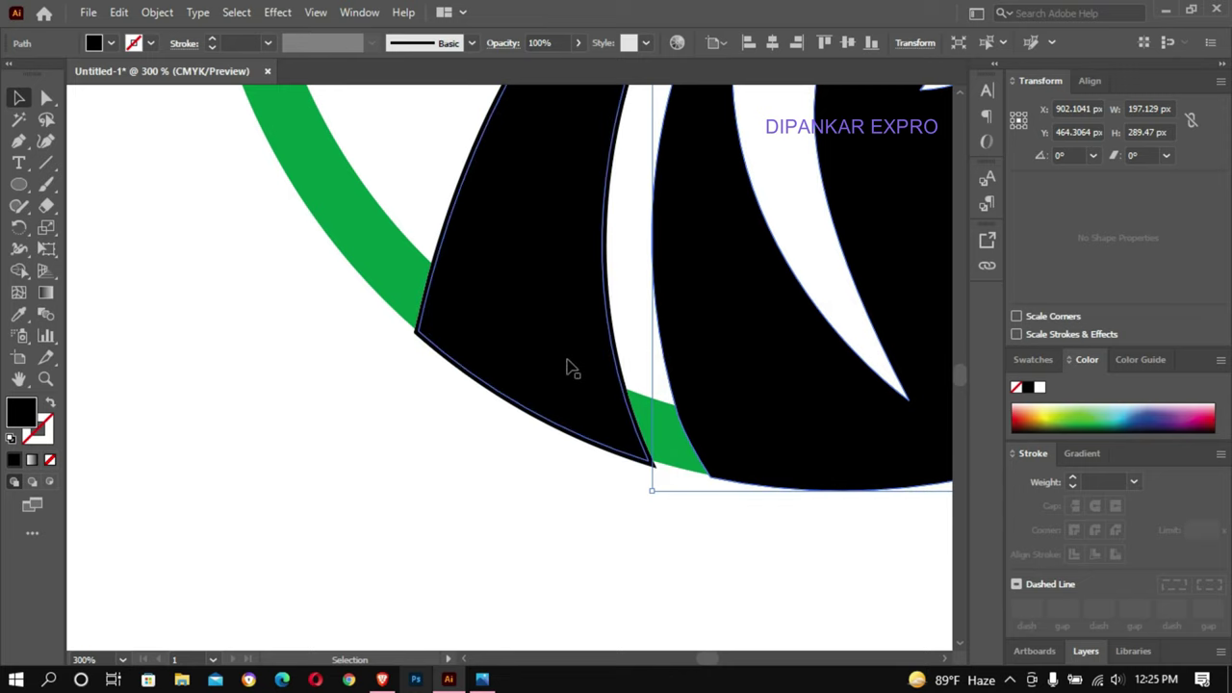
pyautogui.click(522, 481)
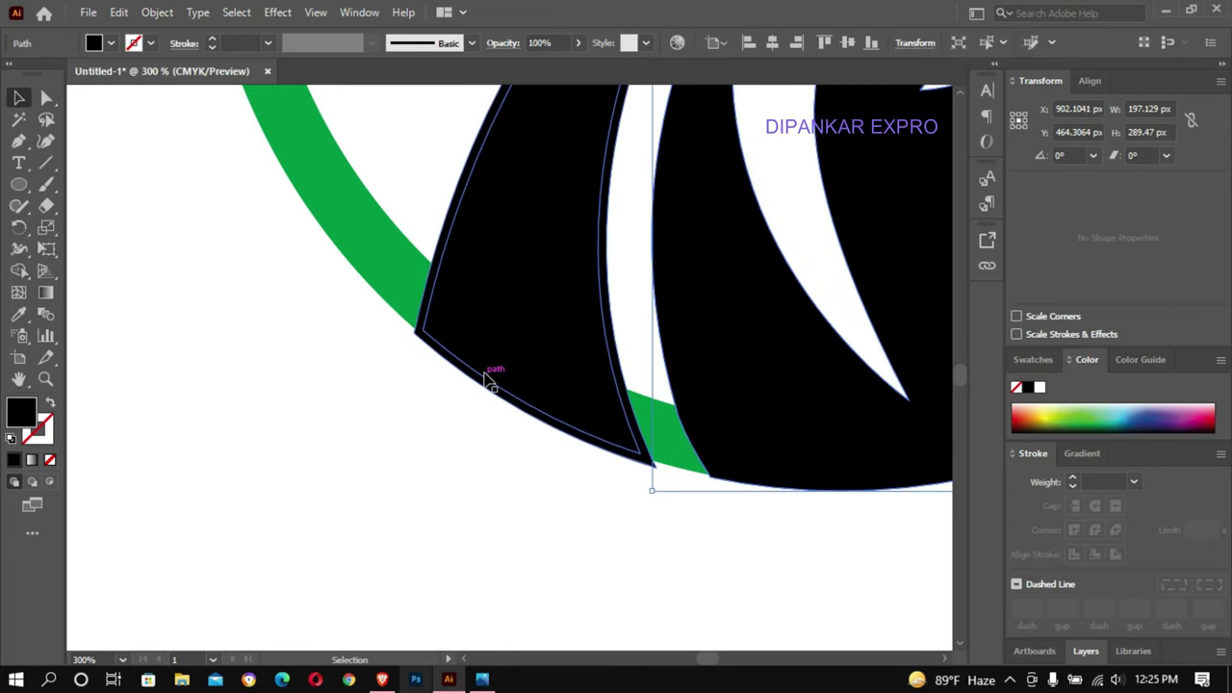
# - Select the green ring with the left wing group for Shape Builder, inspecting the wing tip at 600%
pyautogui.click(494, 366)
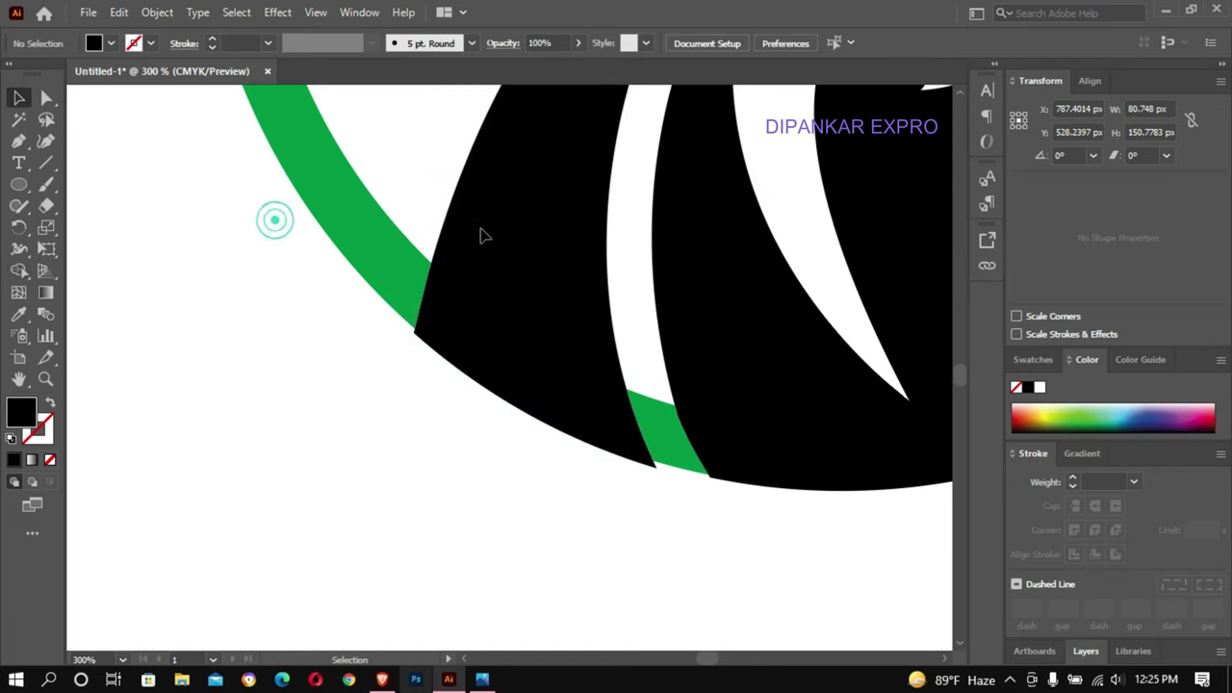
pyautogui.moveTo(272, 221); pyautogui.dragTo(481, 239)
pyautogui.click(20, 269)
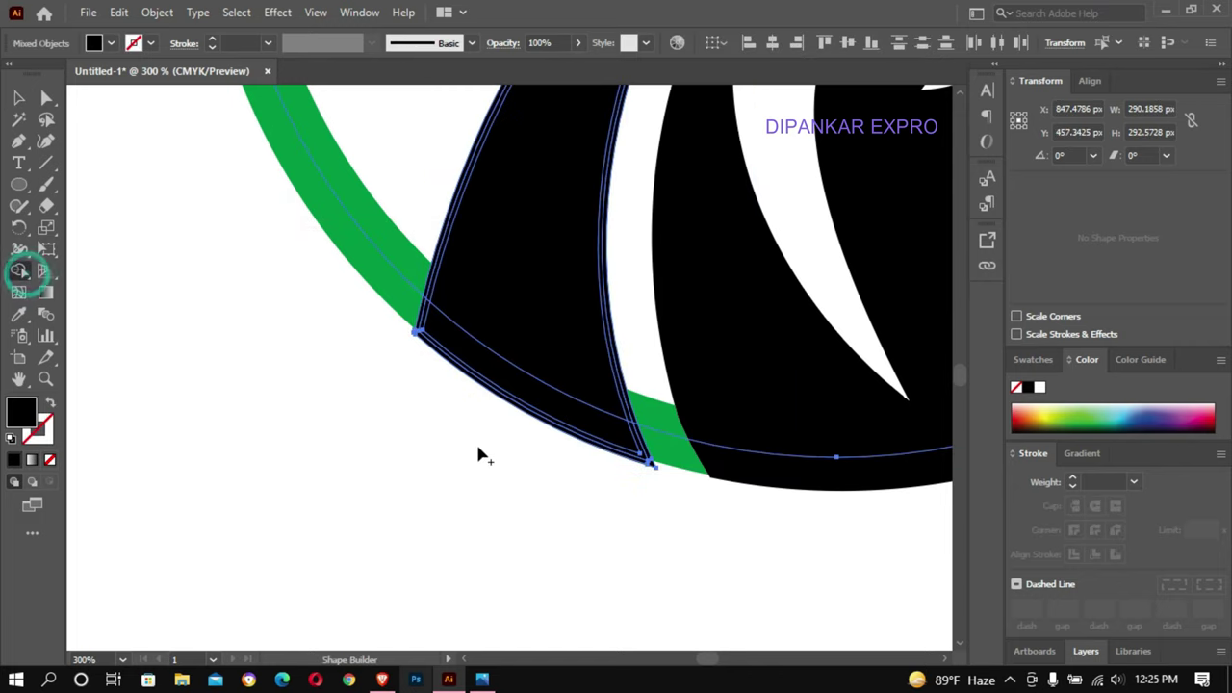
pyautogui.click(483, 440)
pyautogui.moveTo(603, 284); pyautogui.dragTo(519, 531)
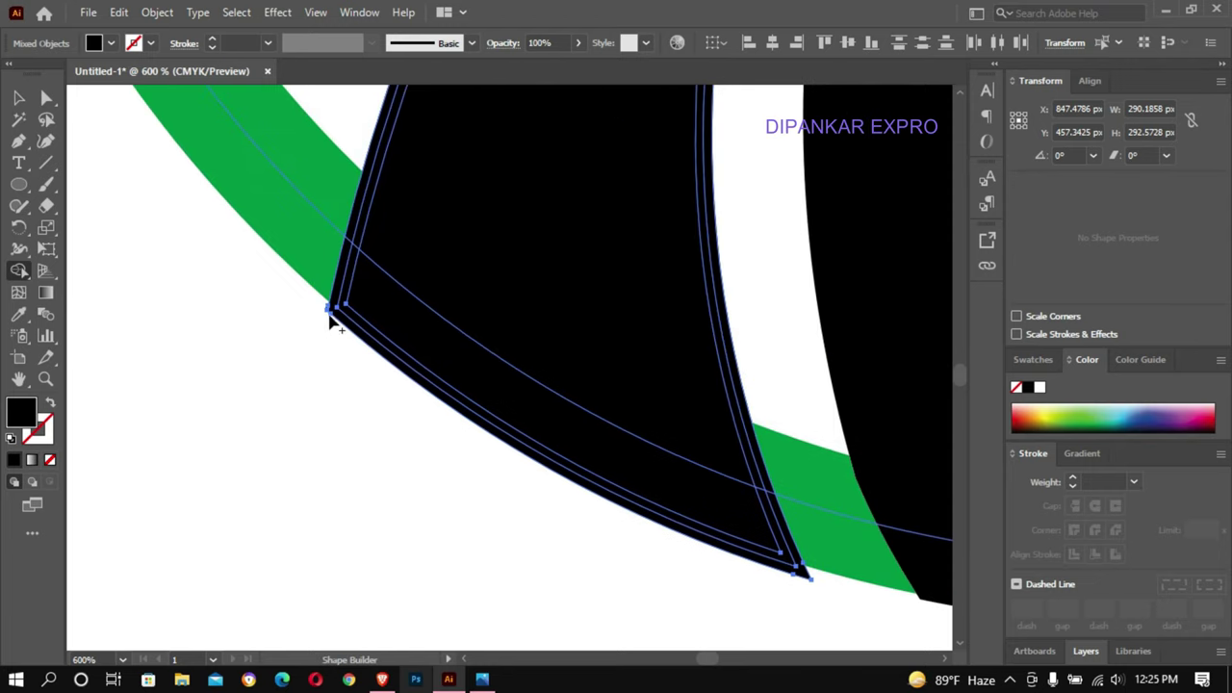
pyautogui.click(18, 97)
pyautogui.click(98, 97)
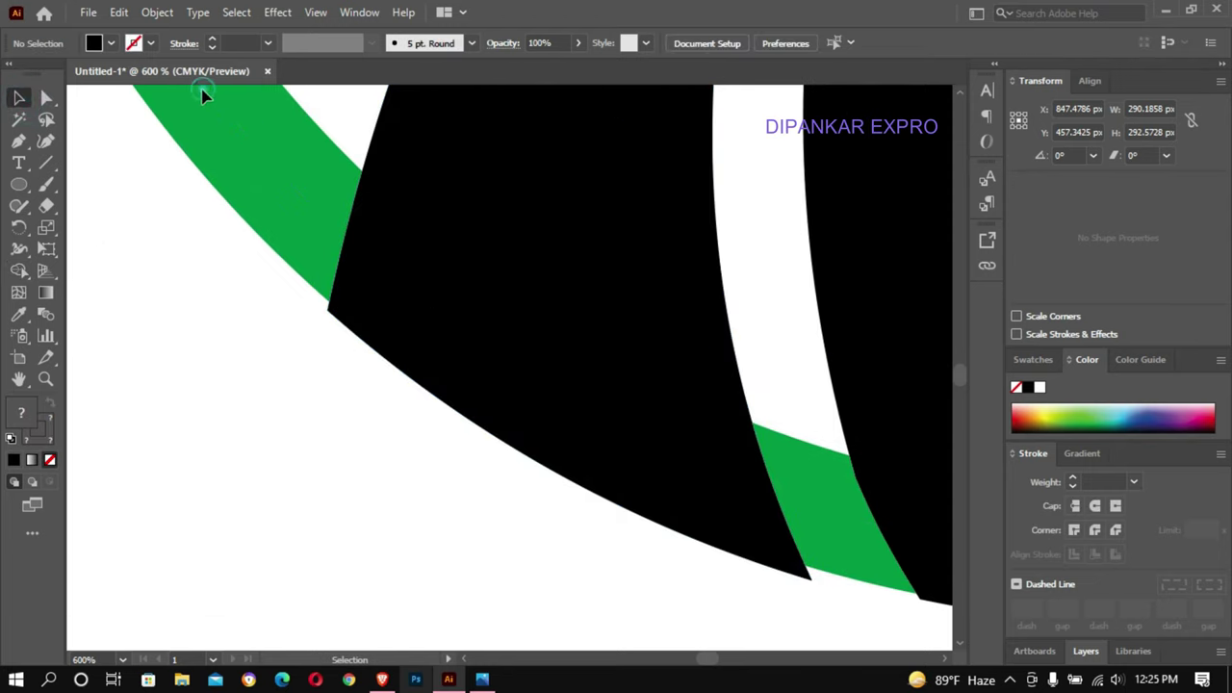
pyautogui.click(188, 113)
pyautogui.click(219, 157)
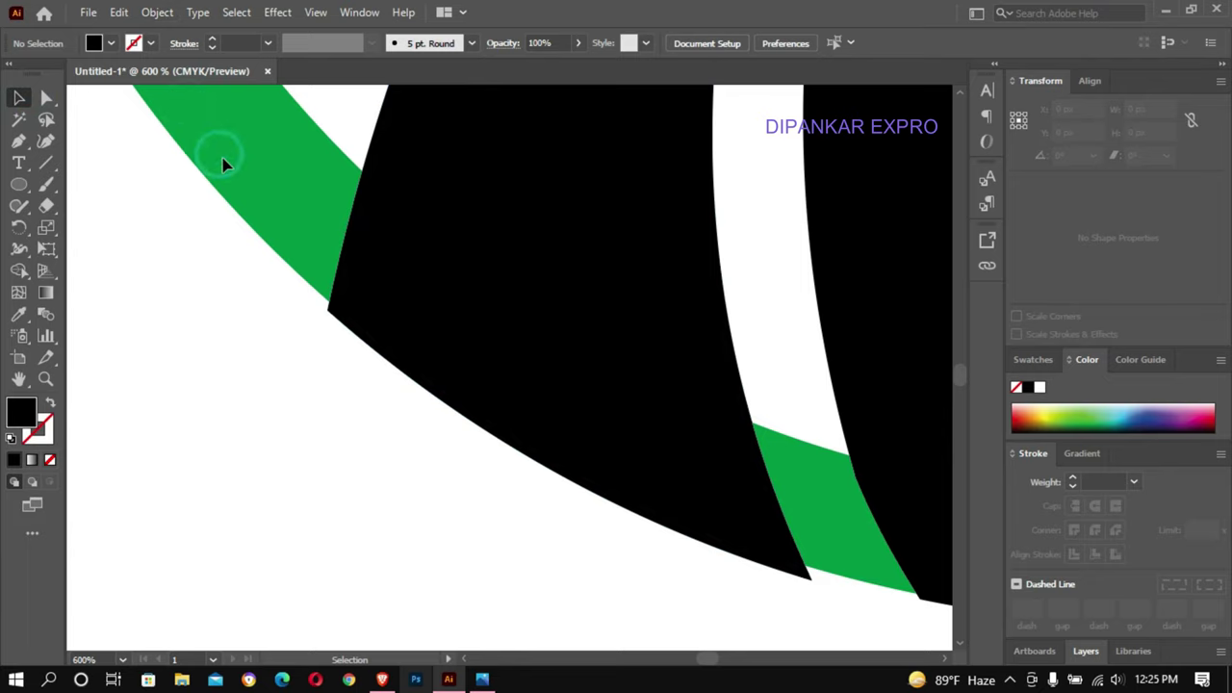
pyautogui.keyDown('alt'); pyautogui.click(267, 194); pyautogui.keyUp('alt')
# - Expand the green ring's fill and stroke into a filled shape
pyautogui.moveTo(735, 187); pyautogui.dragTo(492, 317)
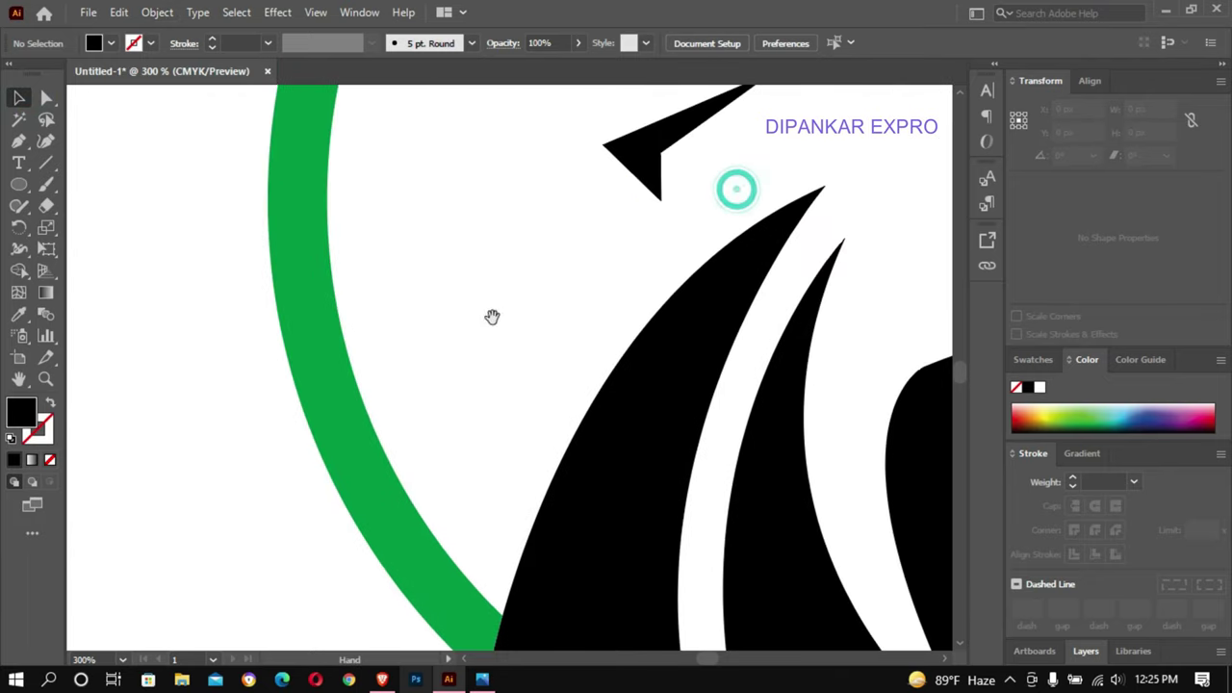
pyautogui.click(316, 342)
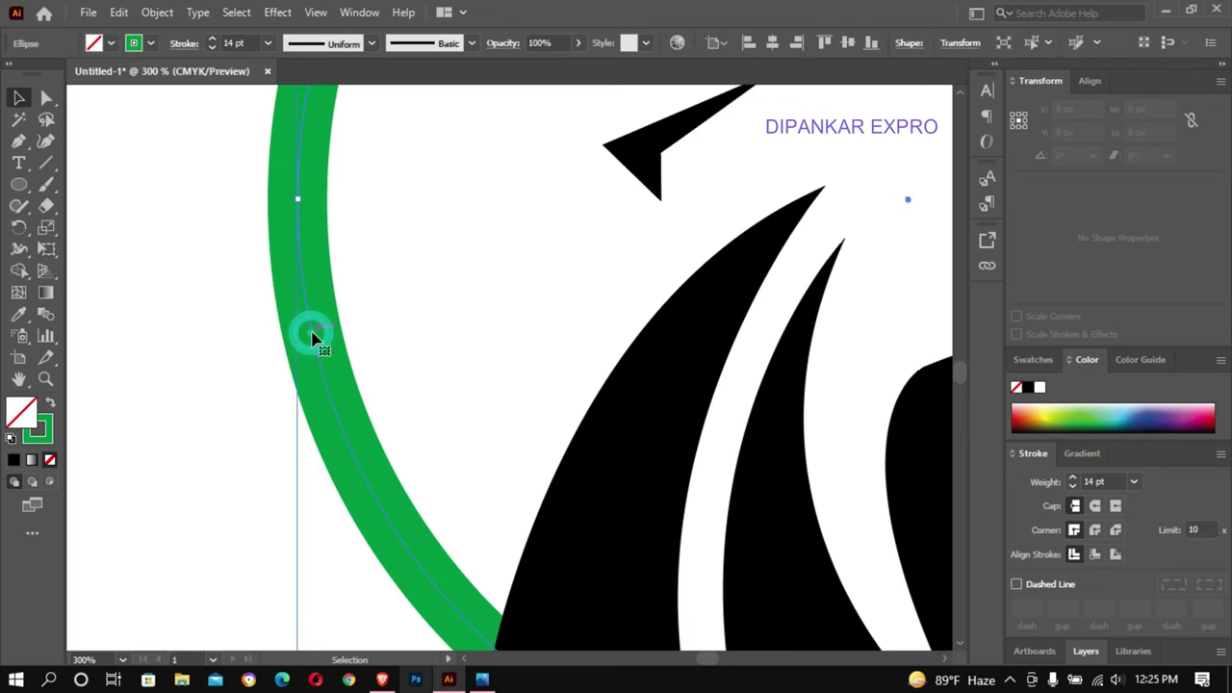
pyautogui.click(157, 12)
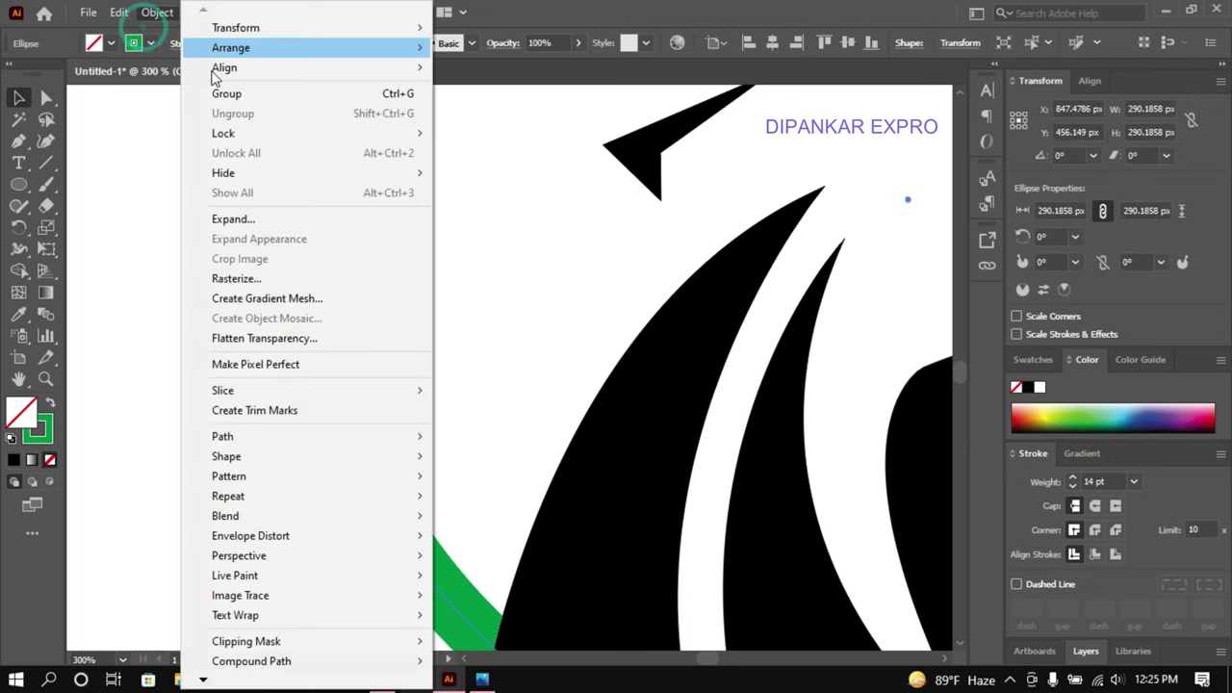
pyautogui.click(241, 219)
pyautogui.click(574, 448)
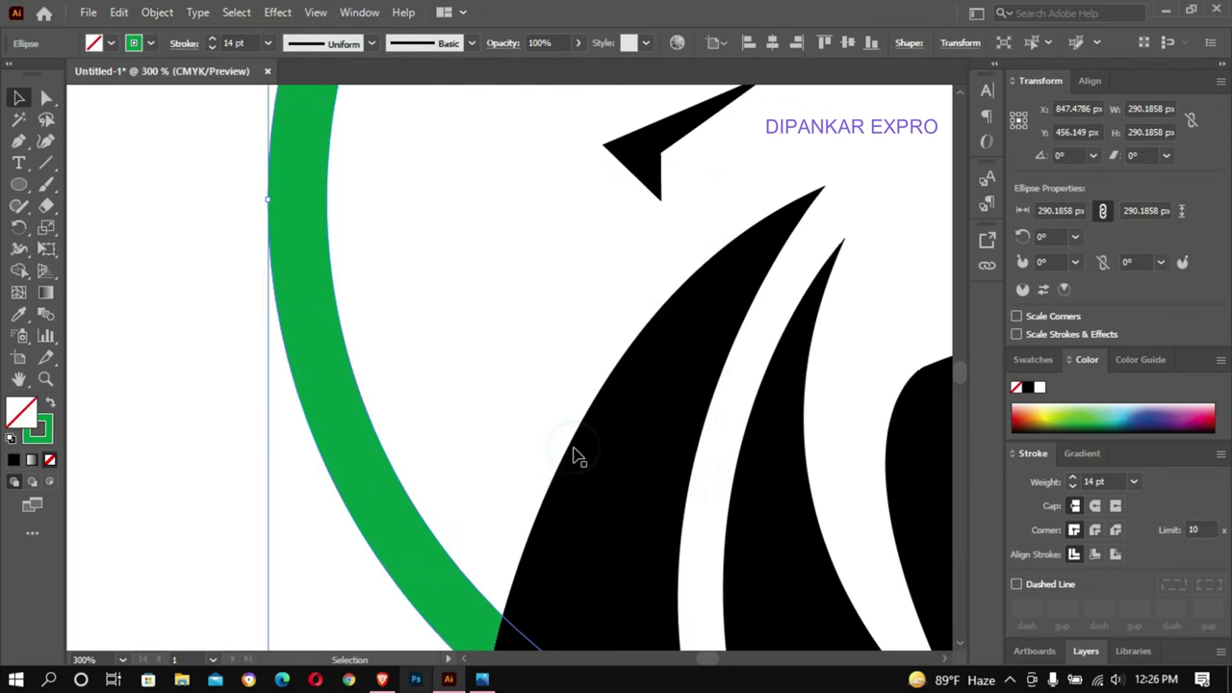
pyautogui.click(193, 289)
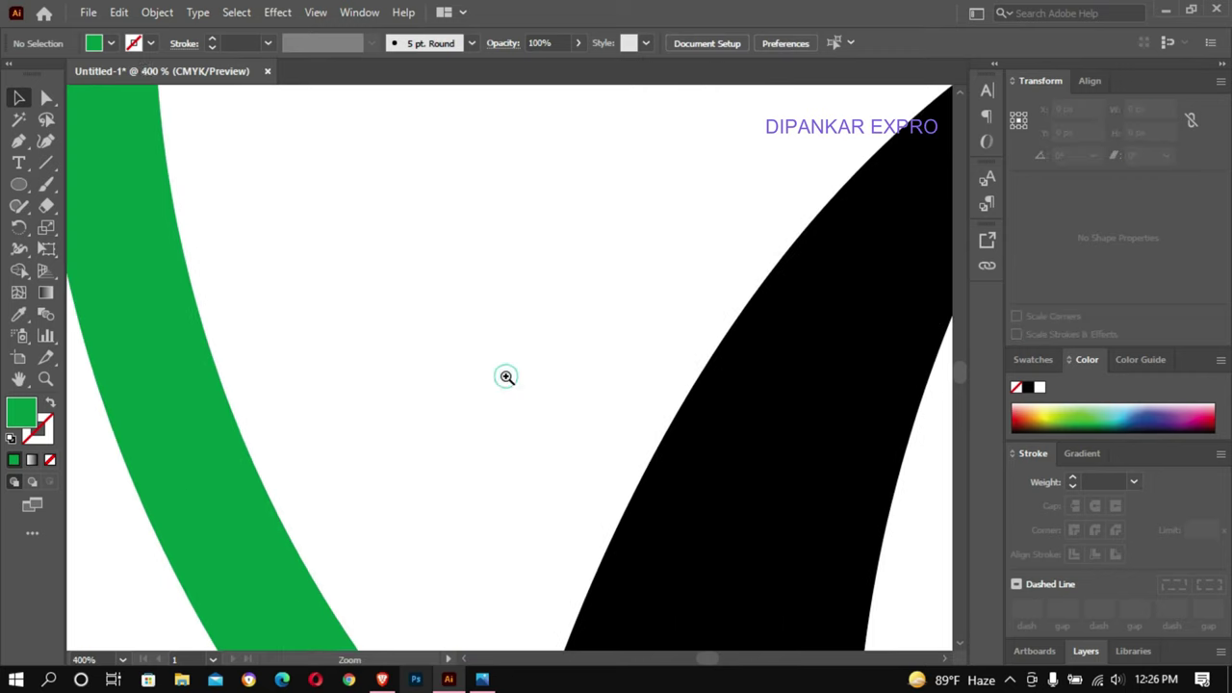
# - At 600%, merge the black edge strip into the wing group with Shape Builder
pyautogui.moveTo(486, 382); pyautogui.dragTo(445, 229)
pyautogui.click(446, 229)
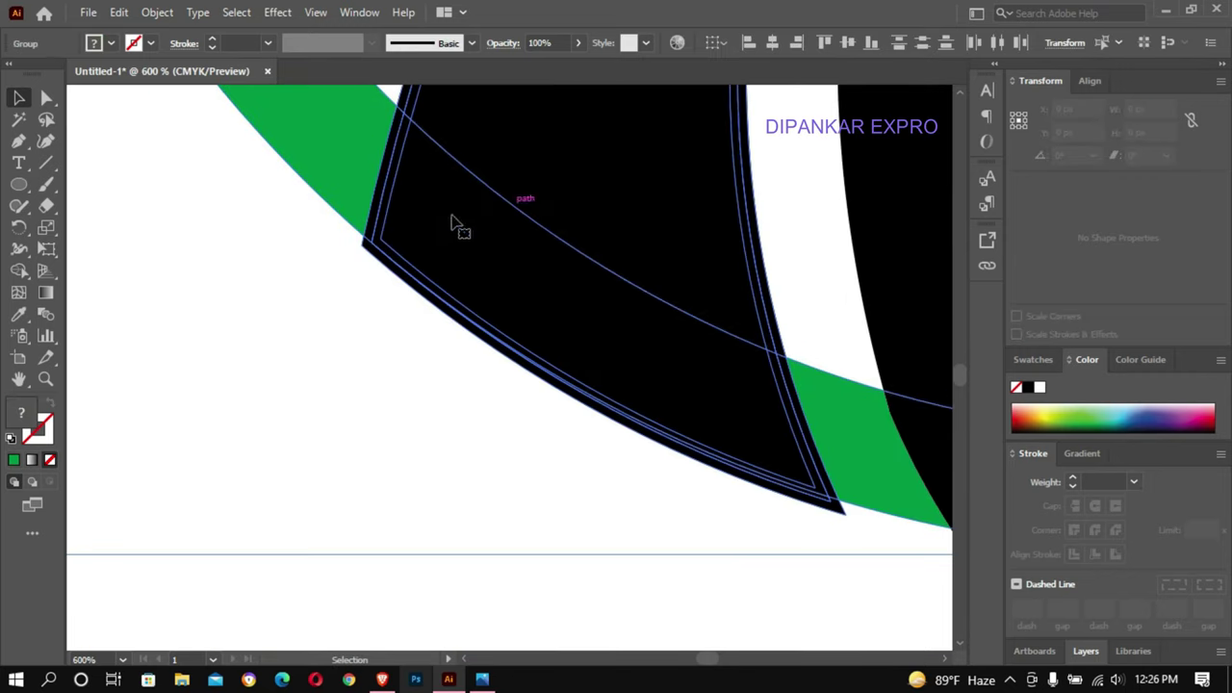
pyautogui.click(19, 269)
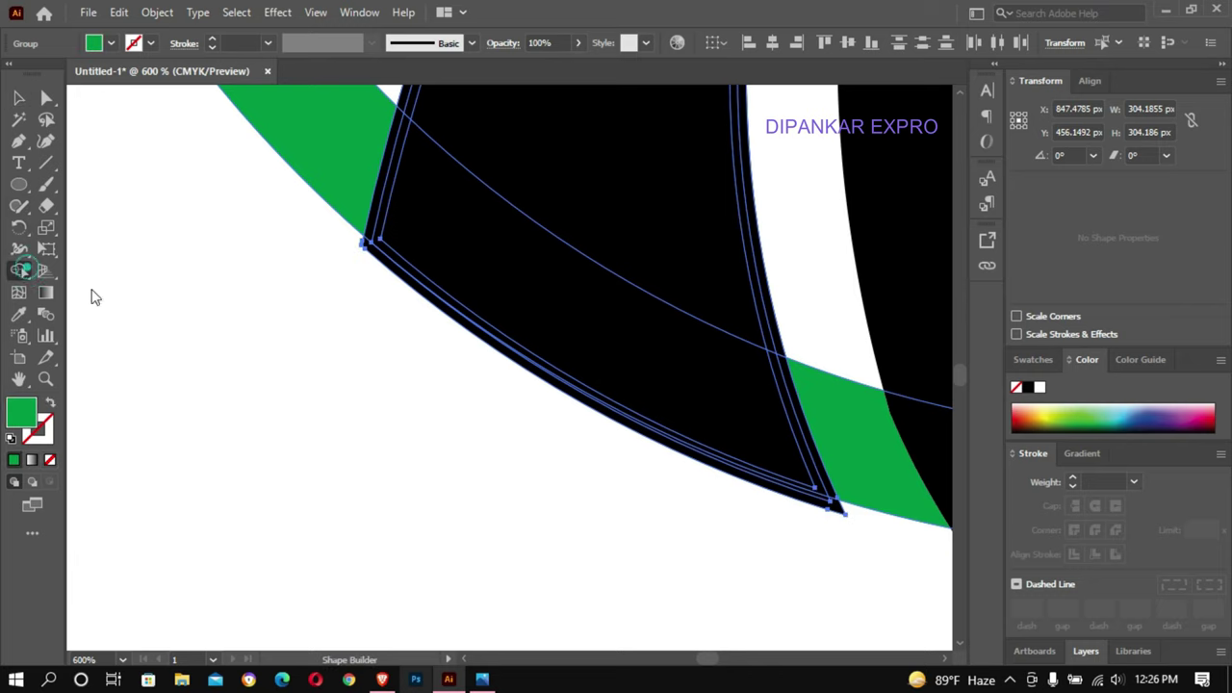
pyautogui.click(399, 300)
pyautogui.click(821, 318)
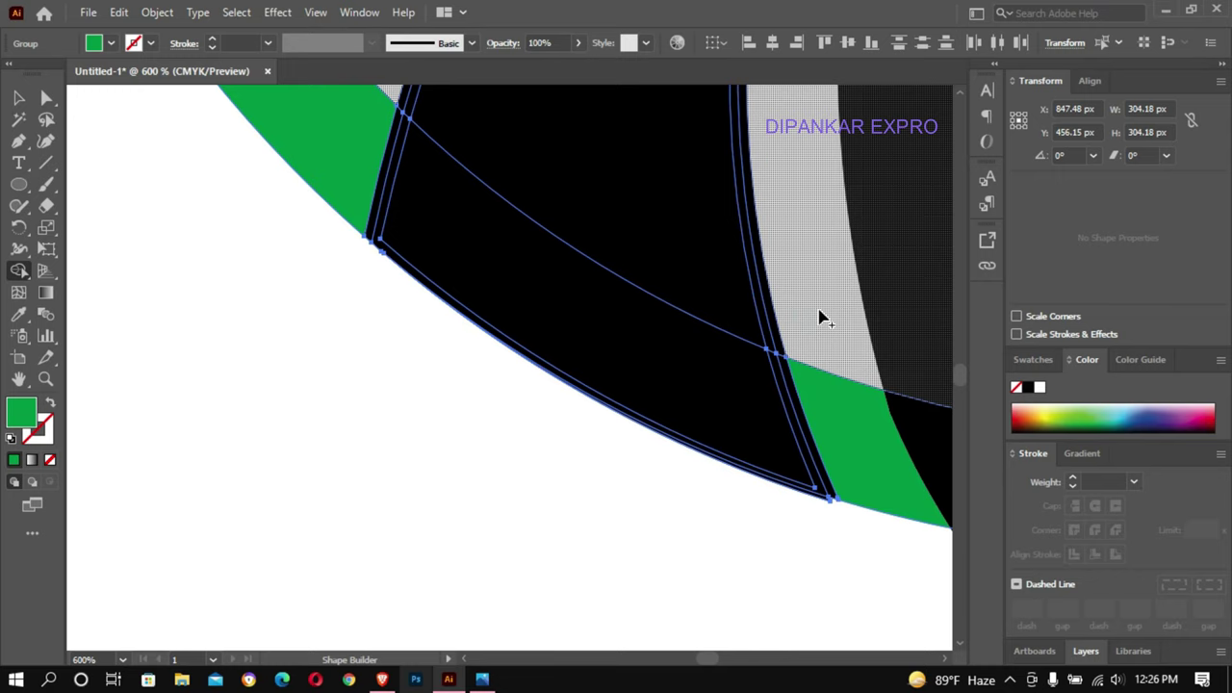
pyautogui.keyDown('ctrl'); pyautogui.keyDown('alt'); pyautogui.click(853, 494); pyautogui.keyUp('alt'); pyautogui.keyUp('ctrl')
pyautogui.keyDown('ctrl'); pyautogui.keyDown('alt'); pyautogui.click(853, 494); pyautogui.keyUp('alt'); pyautogui.keyUp('ctrl')
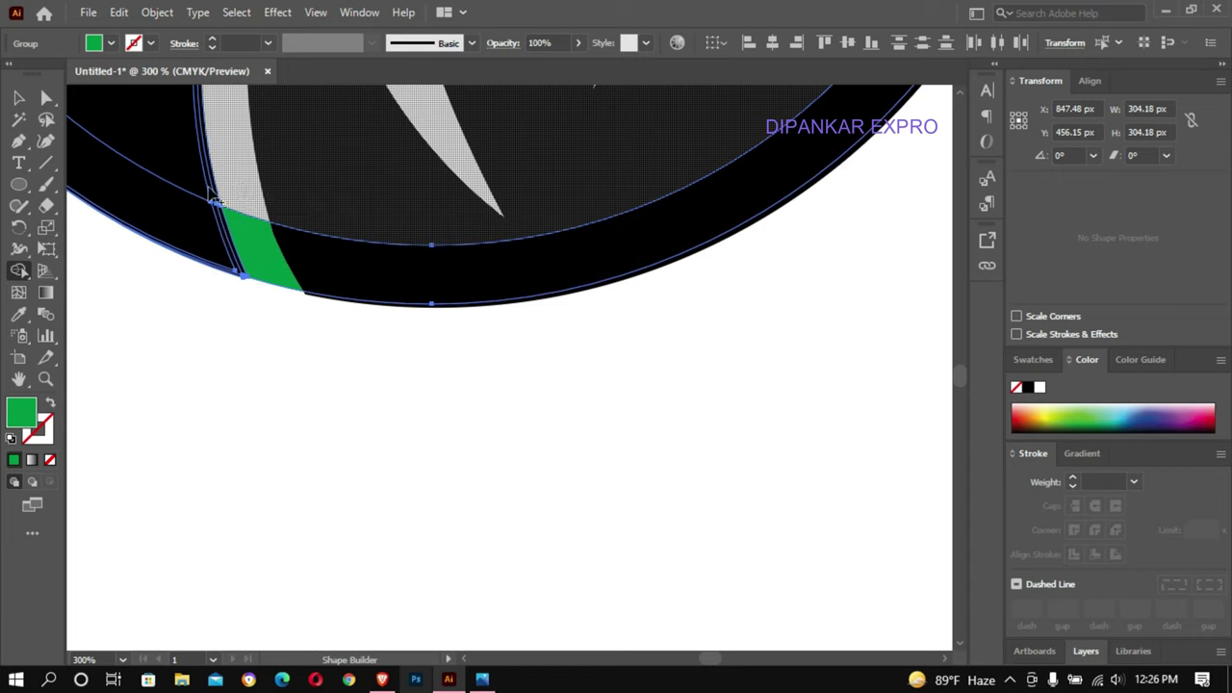
# - Merge the black and grey wing bands and slivers with the ring into one green shape
pyautogui.click(19, 99)
pyautogui.moveTo(168, 332); pyautogui.dragTo(289, 226)
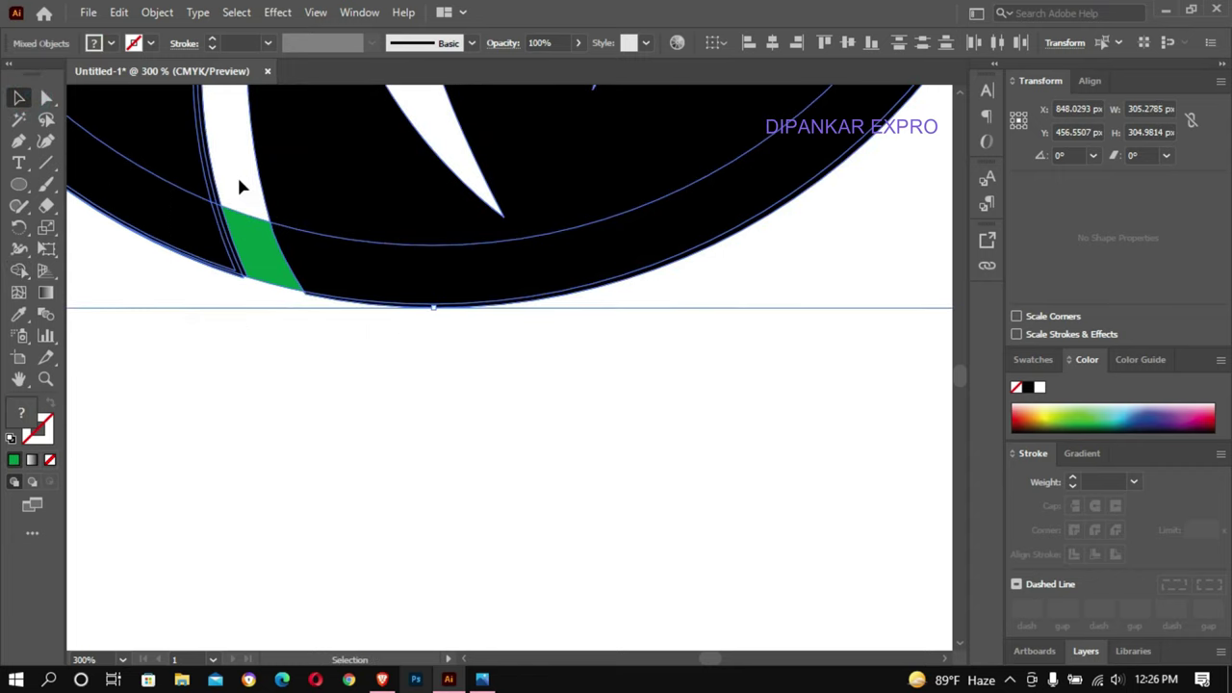
pyautogui.click(19, 270)
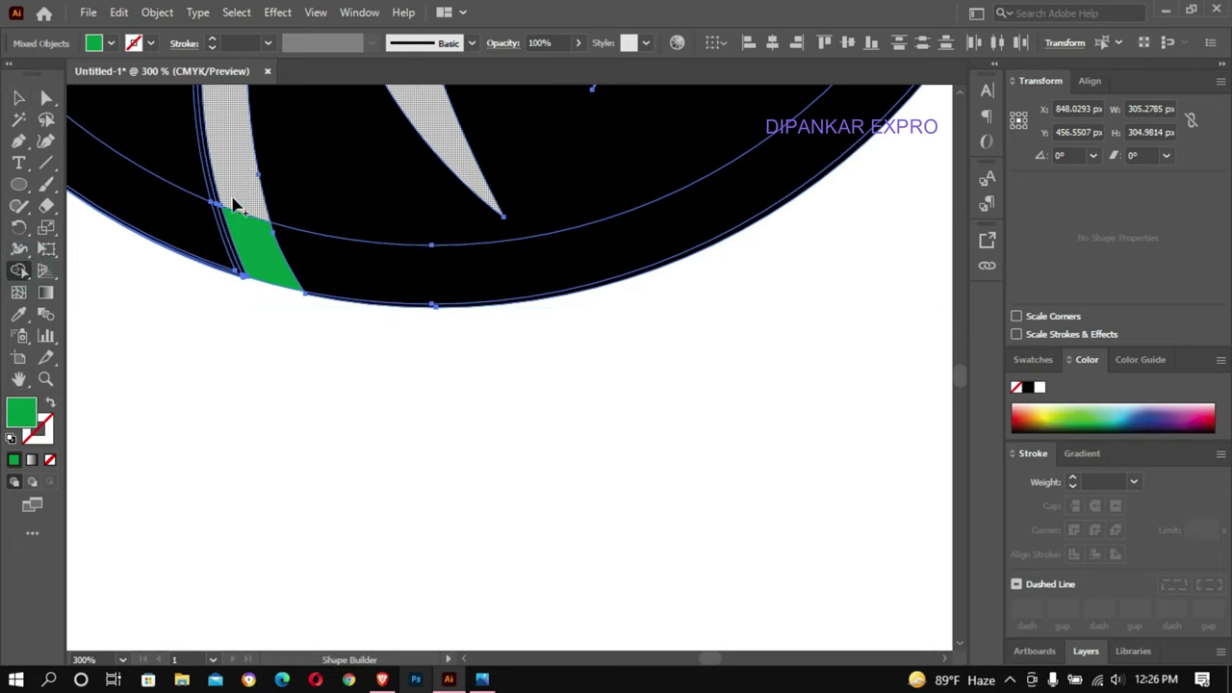
pyautogui.moveTo(236, 181)
pyautogui.mouseDown()
pyautogui.moveTo(258, 276)
pyautogui.moveTo(240, 255)
pyautogui.mouseUp()
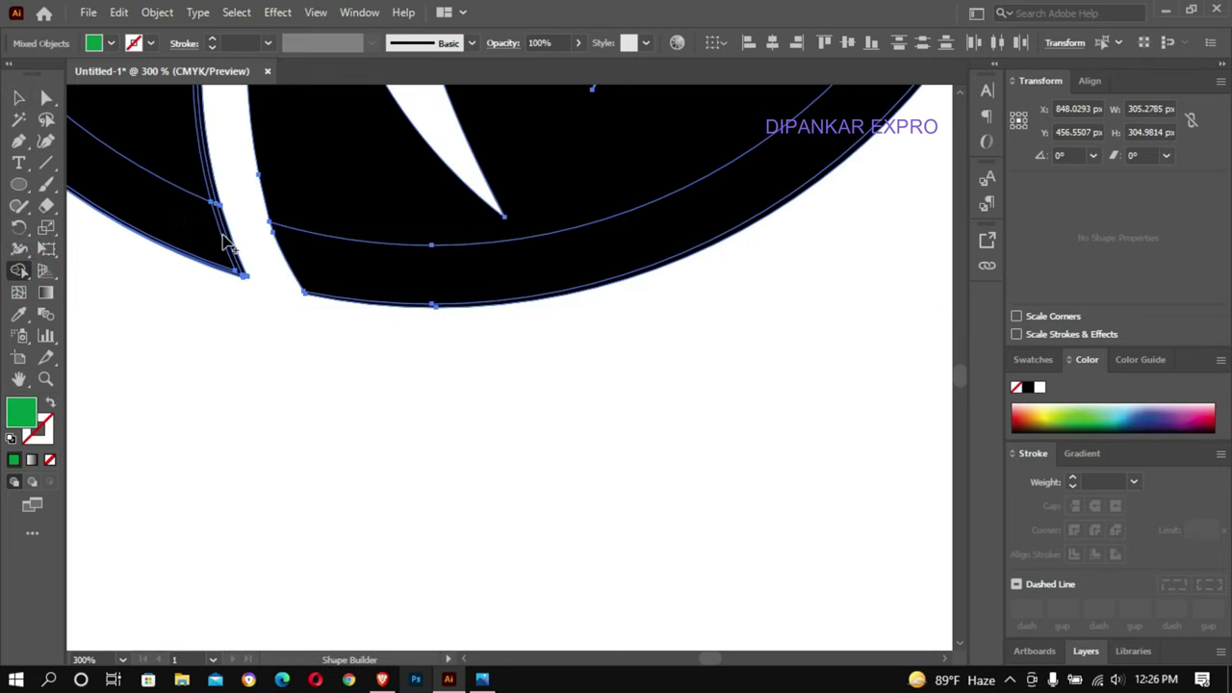
pyautogui.click(200, 221)
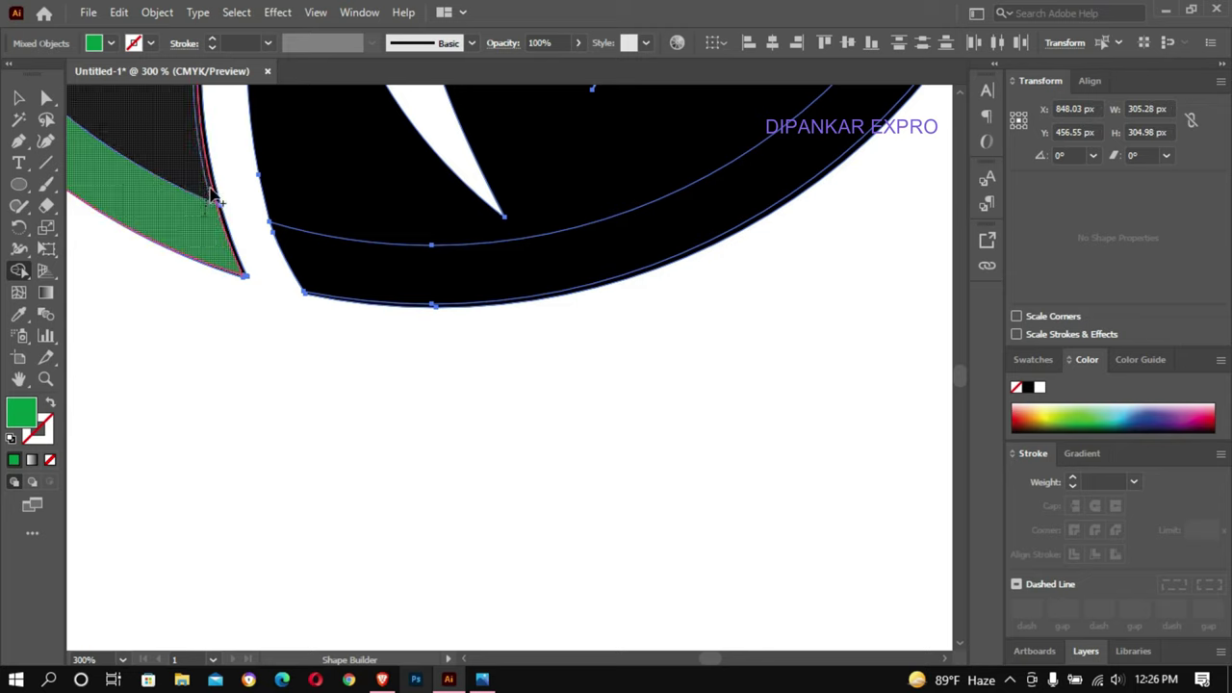
pyautogui.click(215, 200)
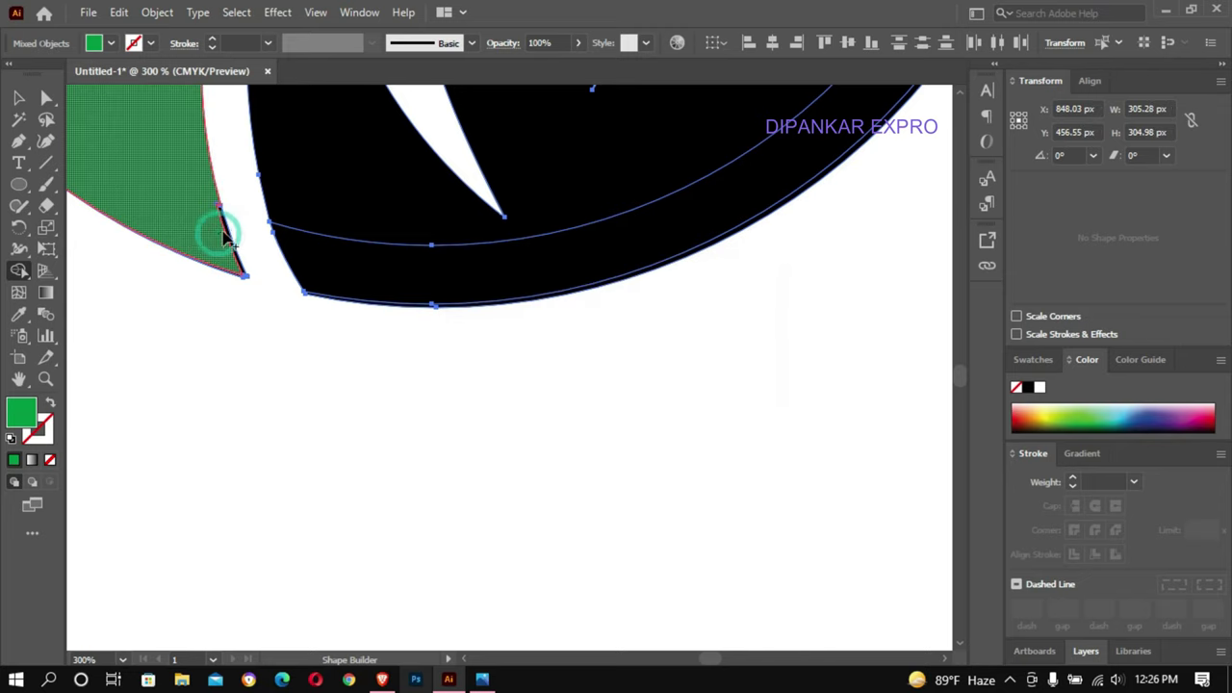
pyautogui.click(228, 235)
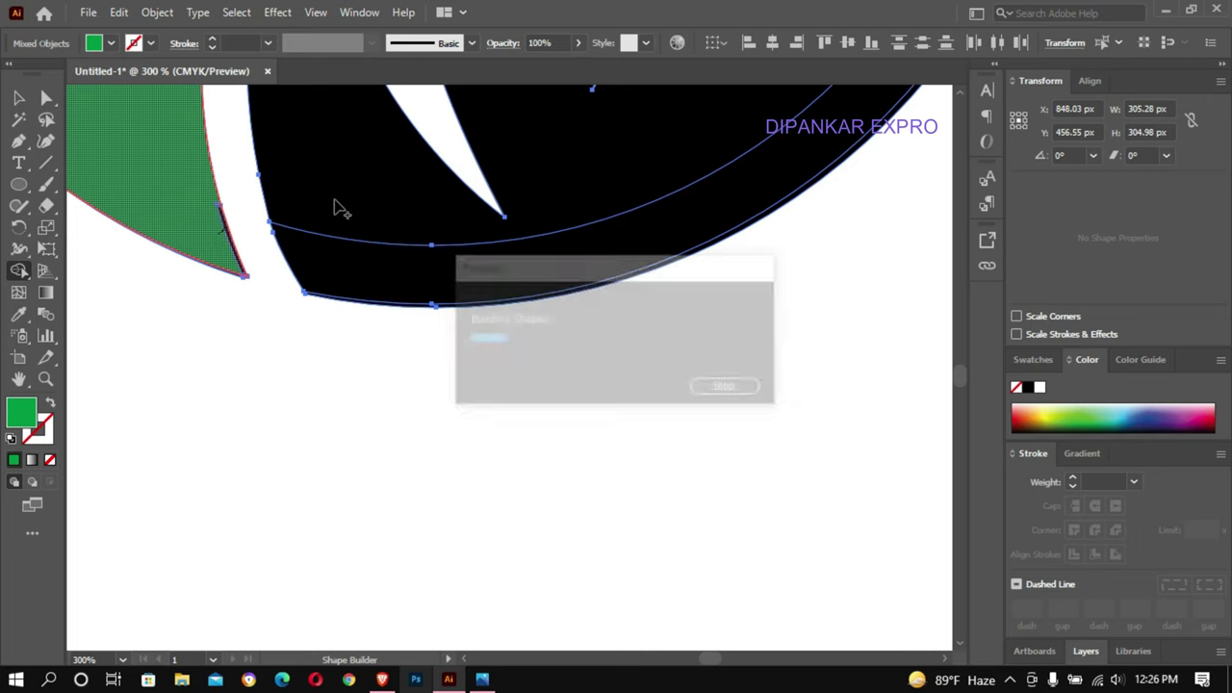
pyautogui.moveTo(327, 209); pyautogui.dragTo(365, 306)
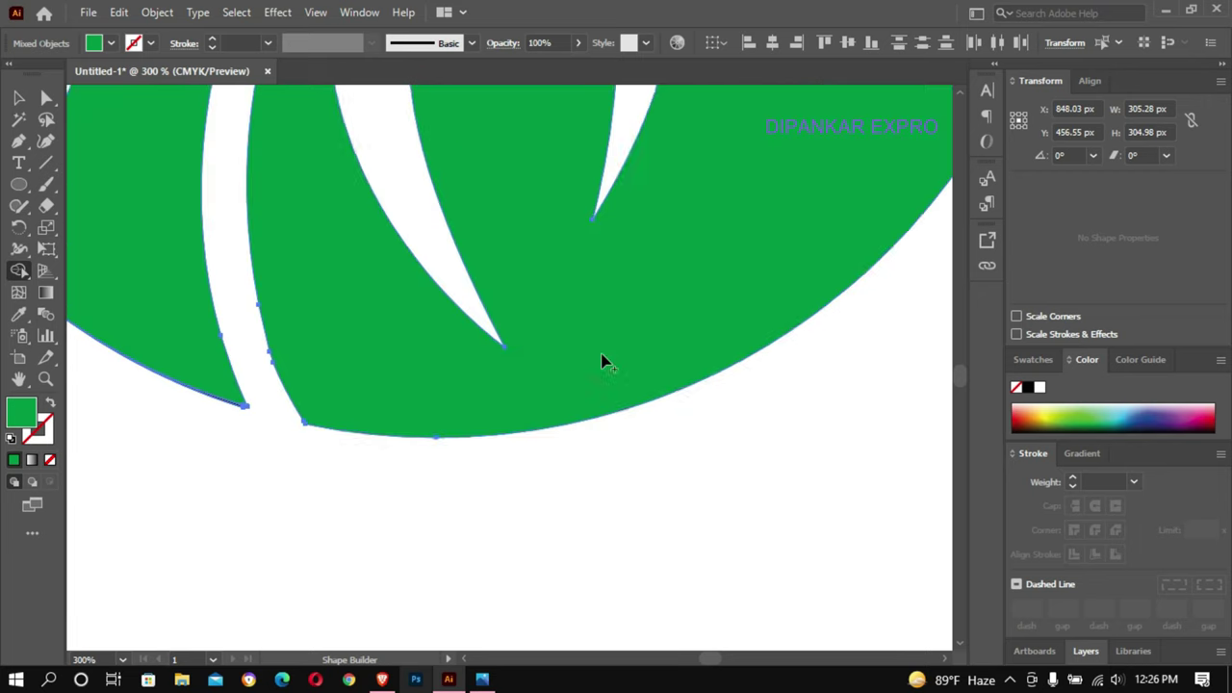
# - Remove the upper green ring band near the wing, then move the view to the red and black spikes
pyautogui.scroll(5, 602, 357)
pyautogui.scroll(5, 785, 298)
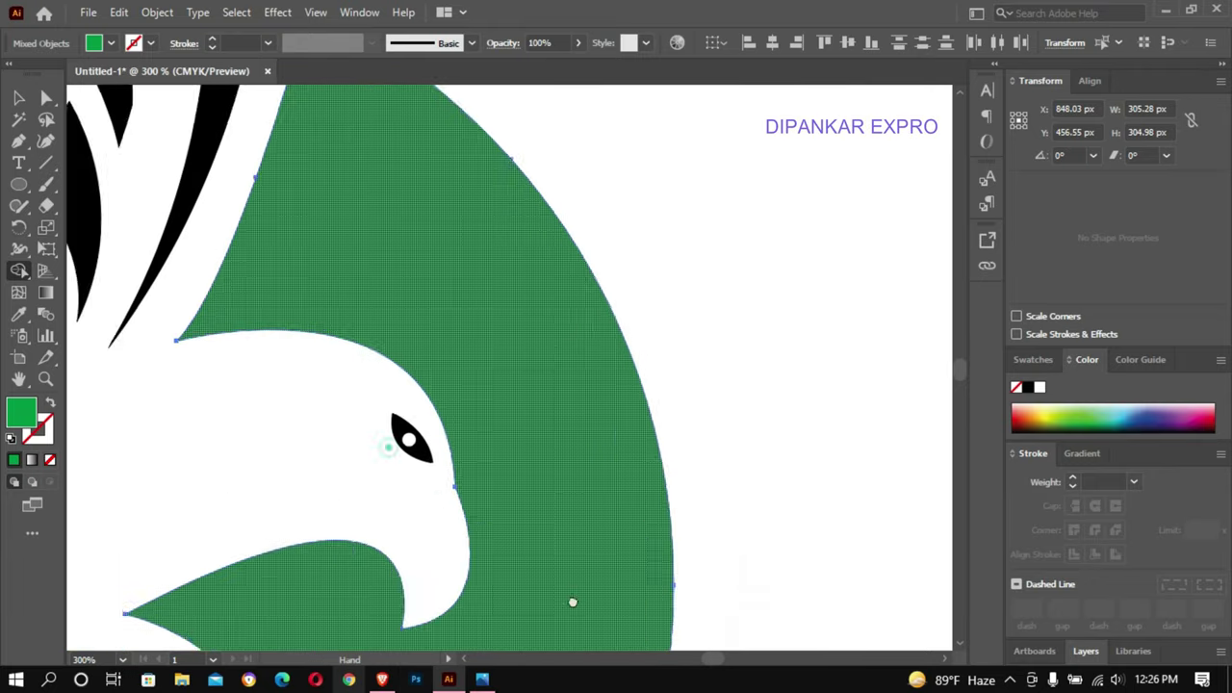
pyautogui.hscroll(-3, 572, 600)
pyautogui.scroll(2, 571, 600)
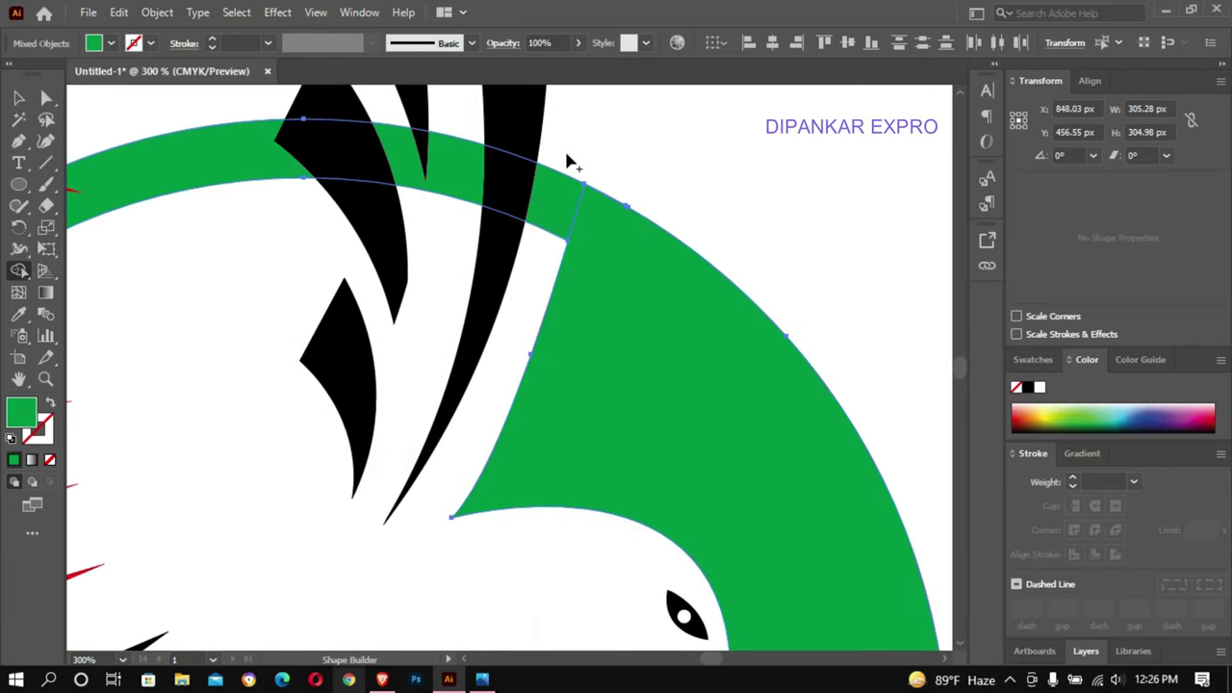
pyautogui.moveTo(566, 155); pyautogui.dragTo(553, 200)
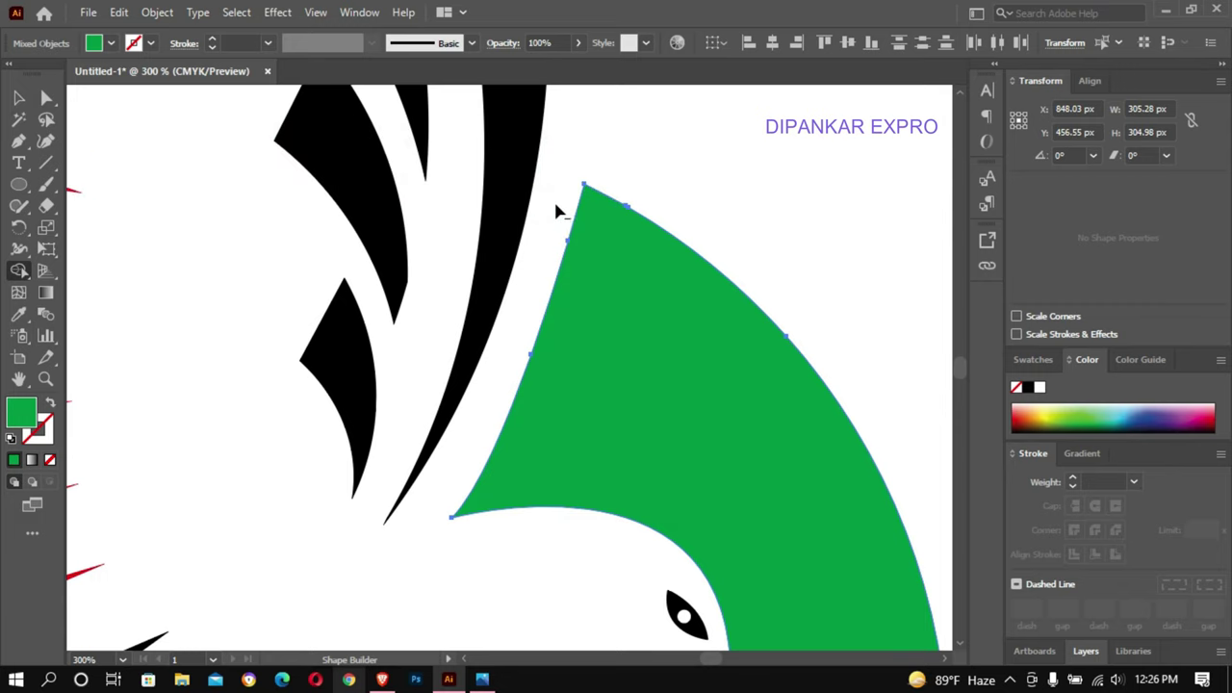
pyautogui.scroll(-3, 498, 308)
pyautogui.hscroll(-5, 497, 308)
pyautogui.moveTo(320, 303); pyautogui.dragTo(374, 161)
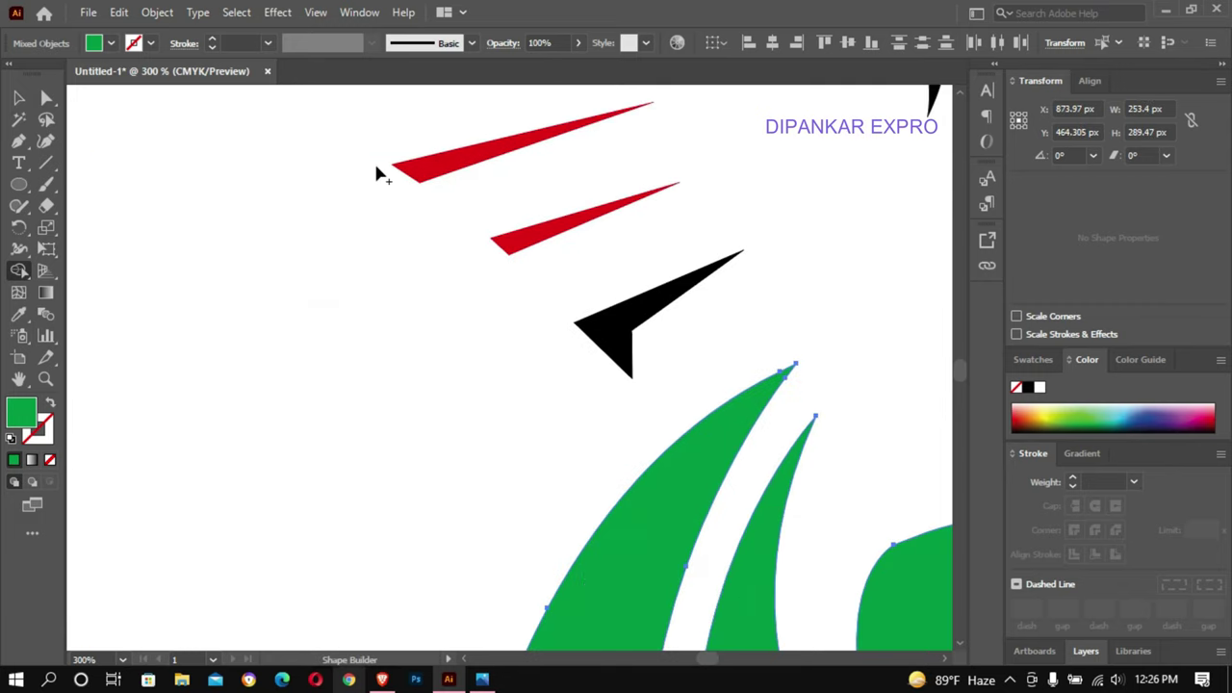
pyautogui.scroll(-2, 407, 183)
pyautogui.scroll(-2, 409, 188)
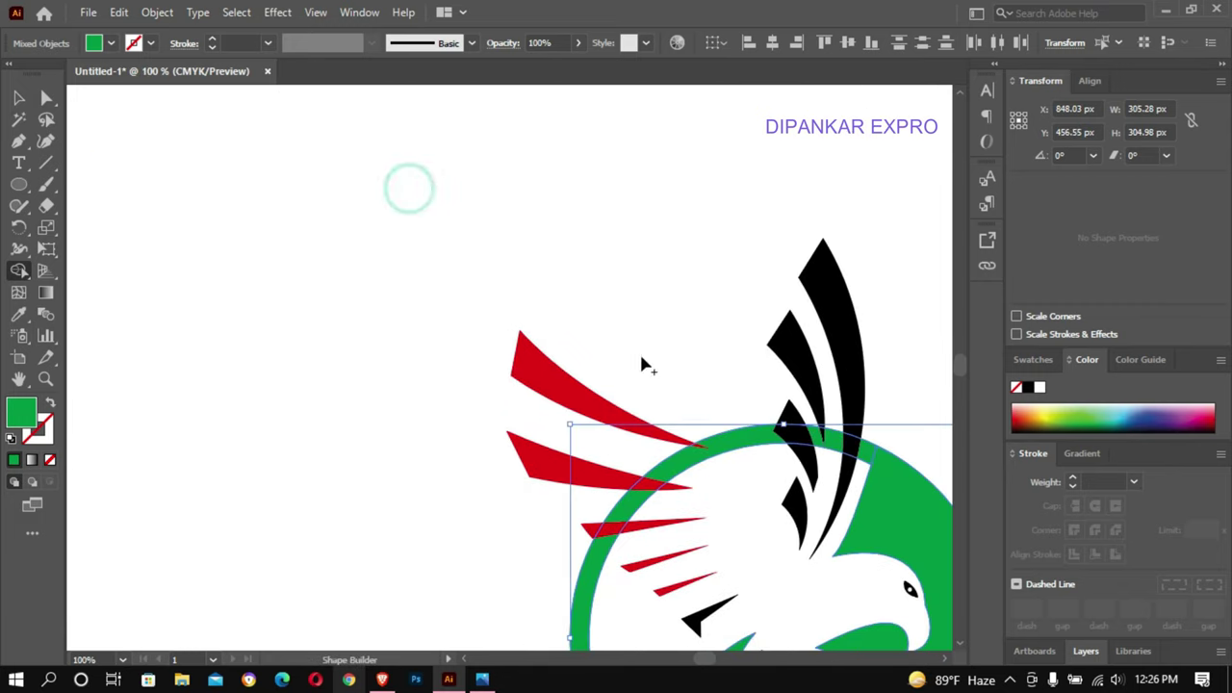
# - Draw a short line beside the lowest red spikes, undoing an accidental wing move
pyautogui.click(20, 97)
pyautogui.click(295, 394)
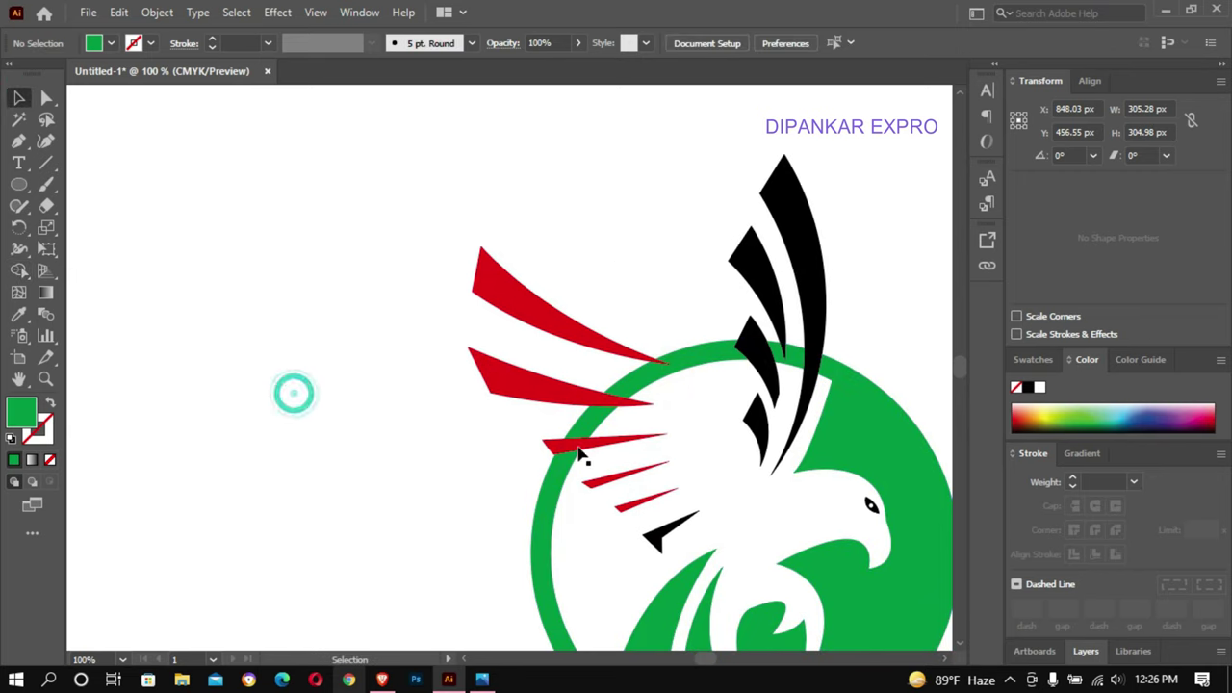
pyautogui.click(47, 162)
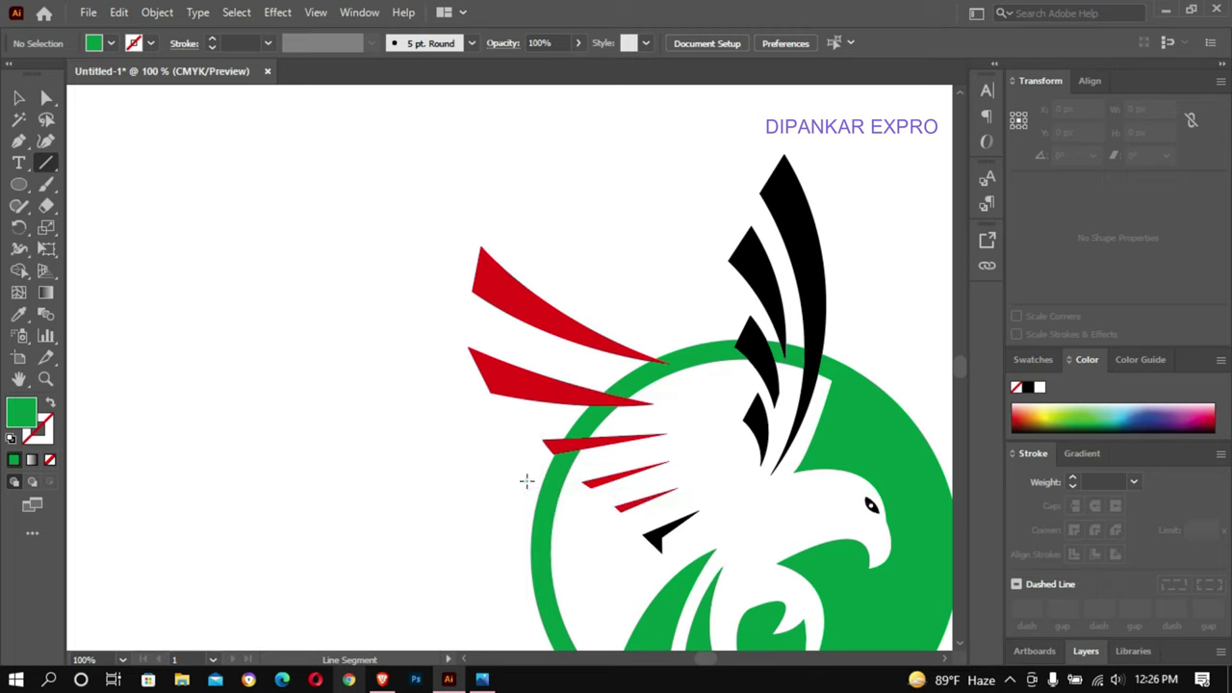
pyautogui.moveTo(525, 479); pyautogui.dragTo(579, 487)
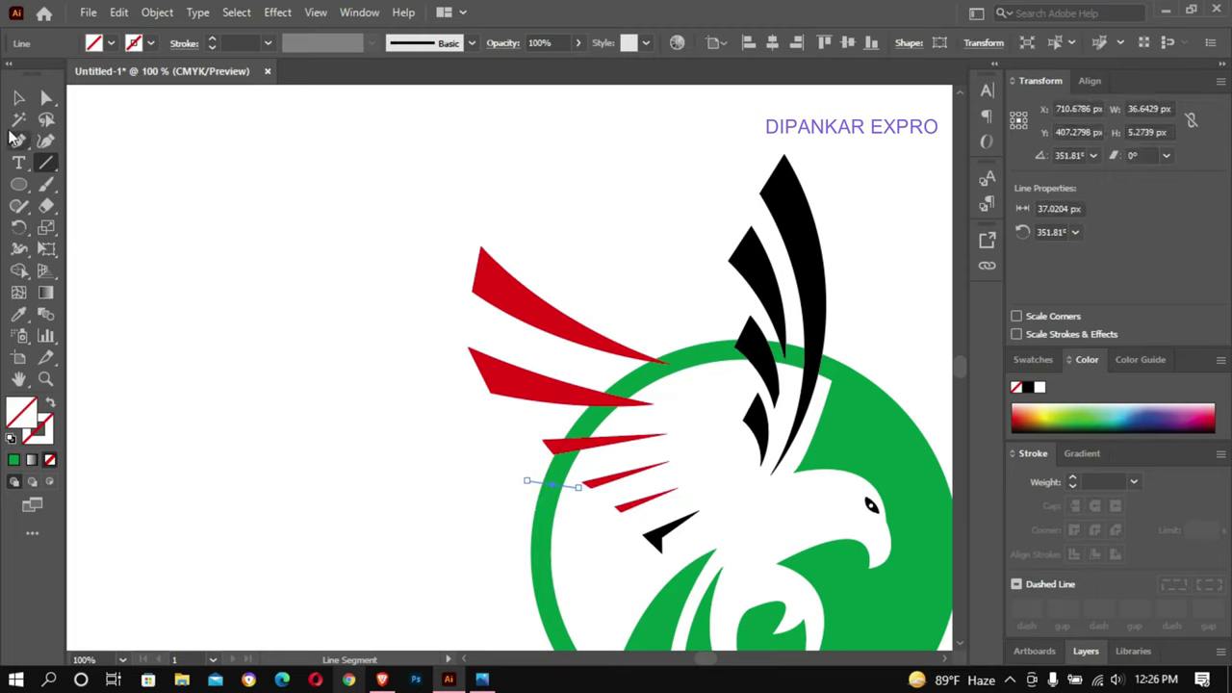
pyautogui.click(19, 100)
pyautogui.click(333, 270)
pyautogui.moveTo(490, 391); pyautogui.dragTo(636, 544)
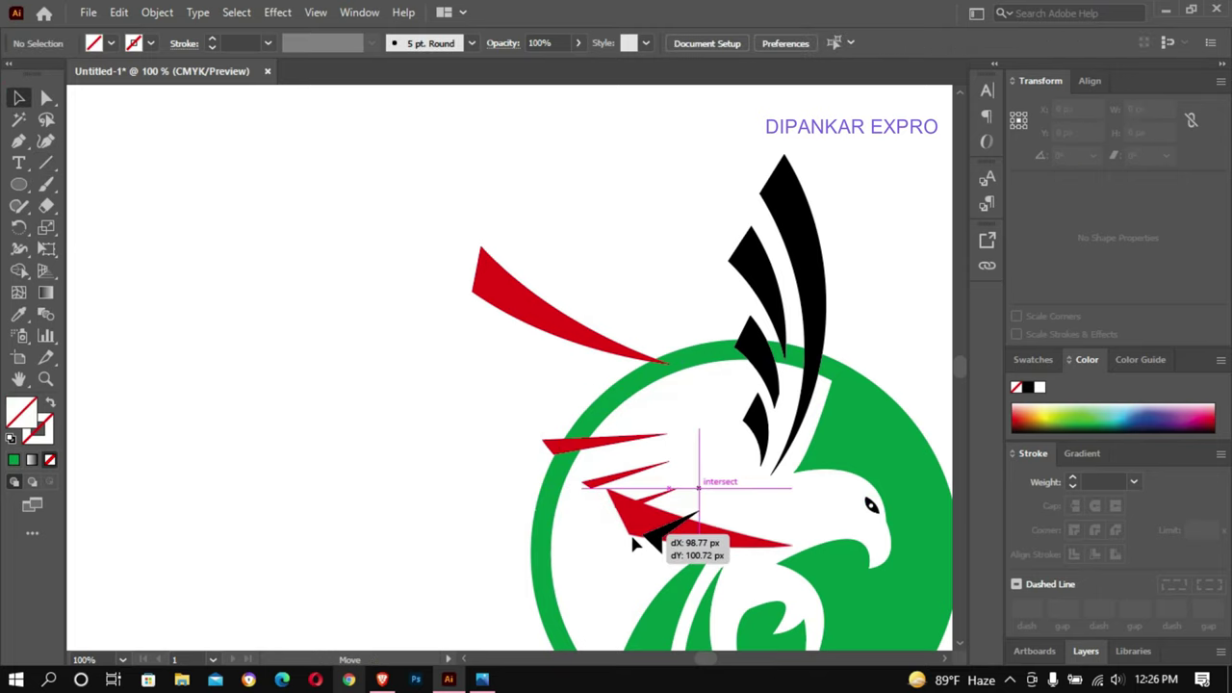
pyautogui.hotkey('ctrl', 'z')
# - Trim away the green arc segments running behind the wing strokes with Shape Builder
pyautogui.moveTo(467, 426); pyautogui.dragTo(627, 523)
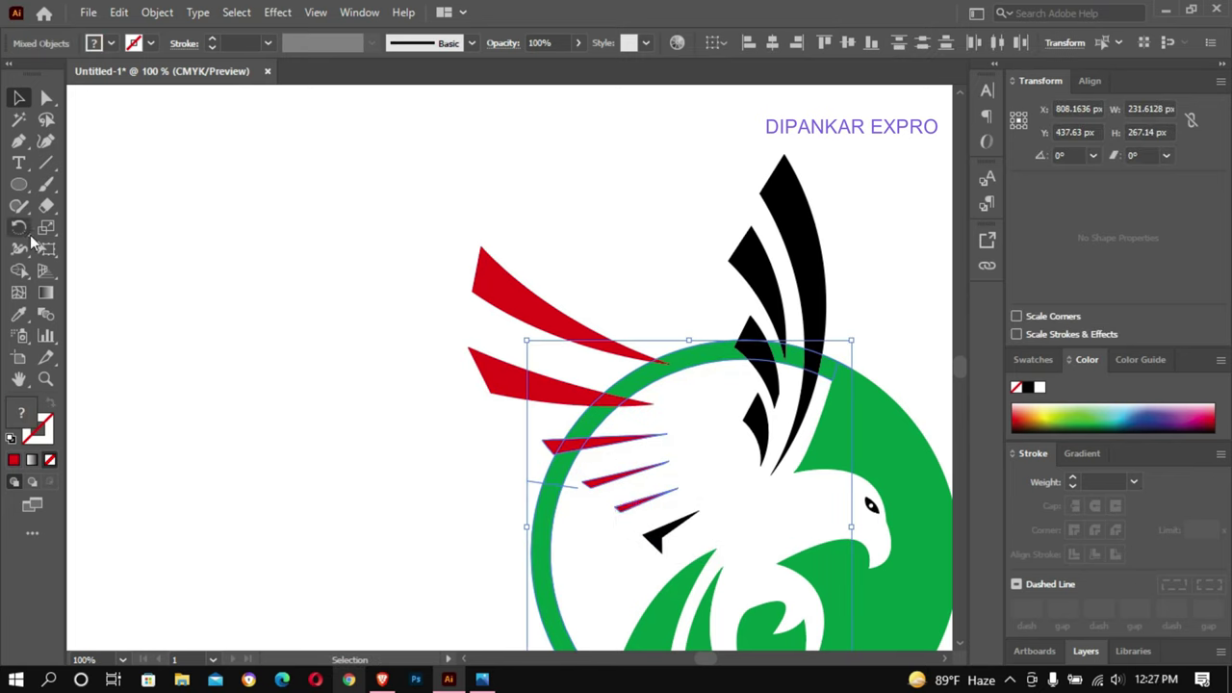
pyautogui.click(21, 271)
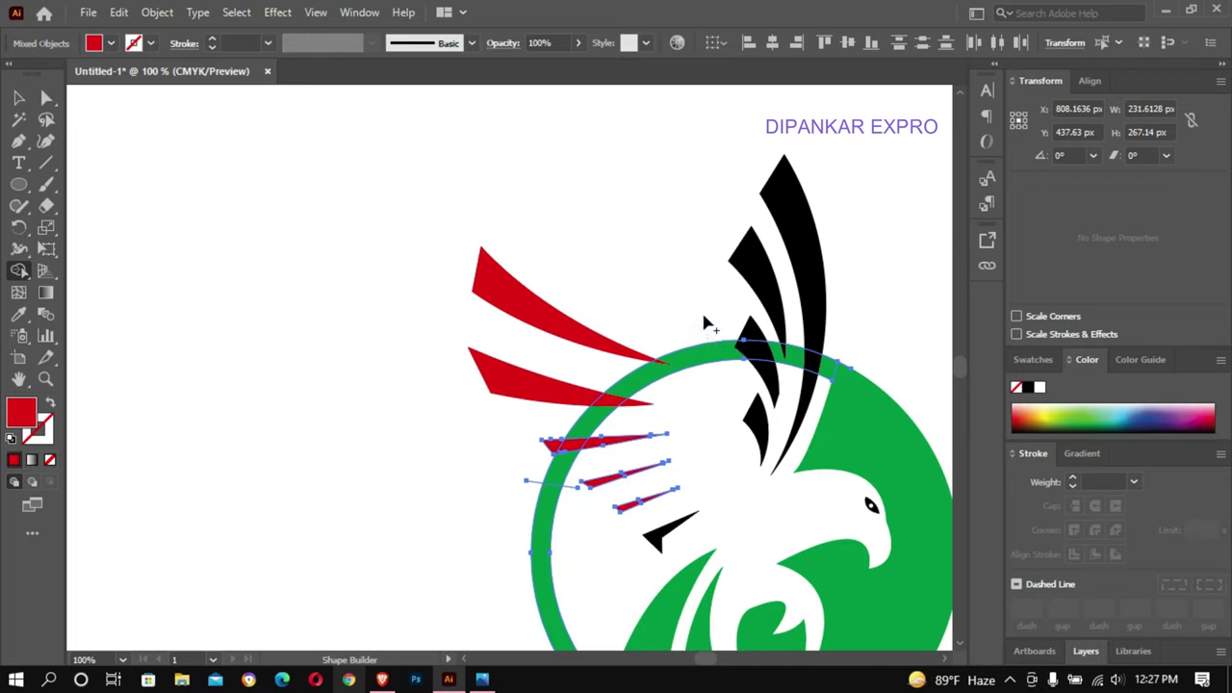
pyautogui.moveTo(704, 318); pyautogui.dragTo(703, 366)
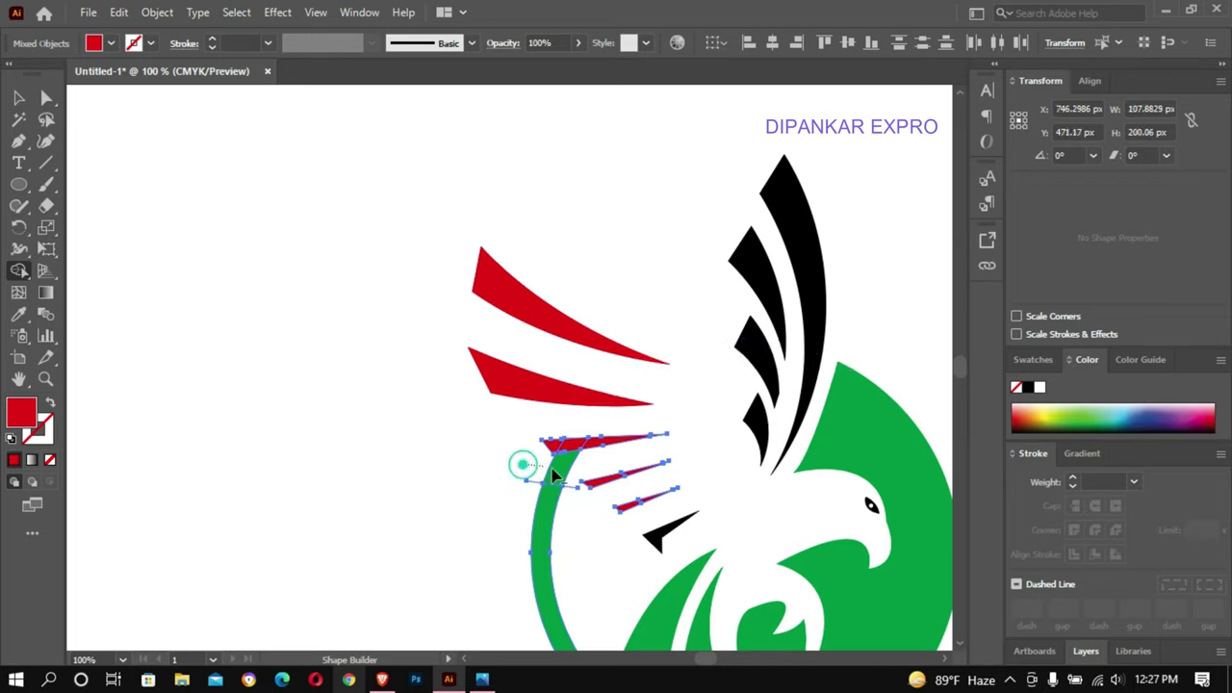
pyautogui.moveTo(554, 473); pyautogui.dragTo(558, 477)
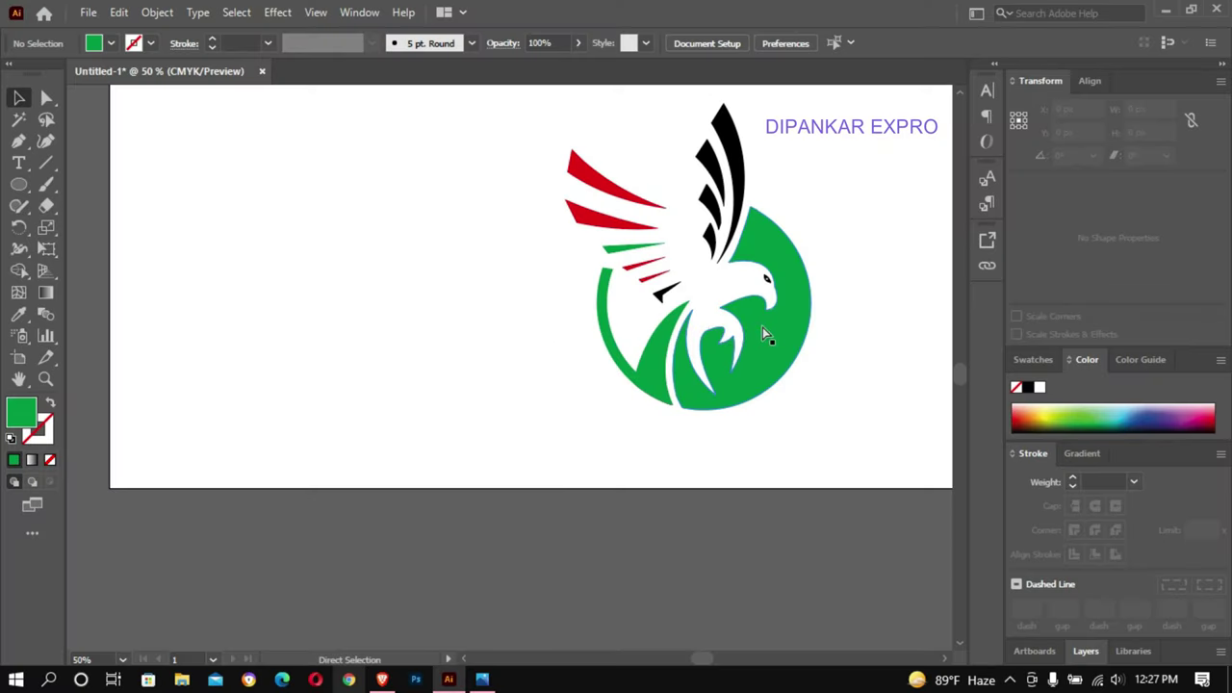
# - Marquee-select every part of the eagle logo and fill it solid black
pyautogui.hotkey('ctrl', '-')
pyautogui.hotkey('ctrl', '-')
pyautogui.hscroll(-5, 568, 318)
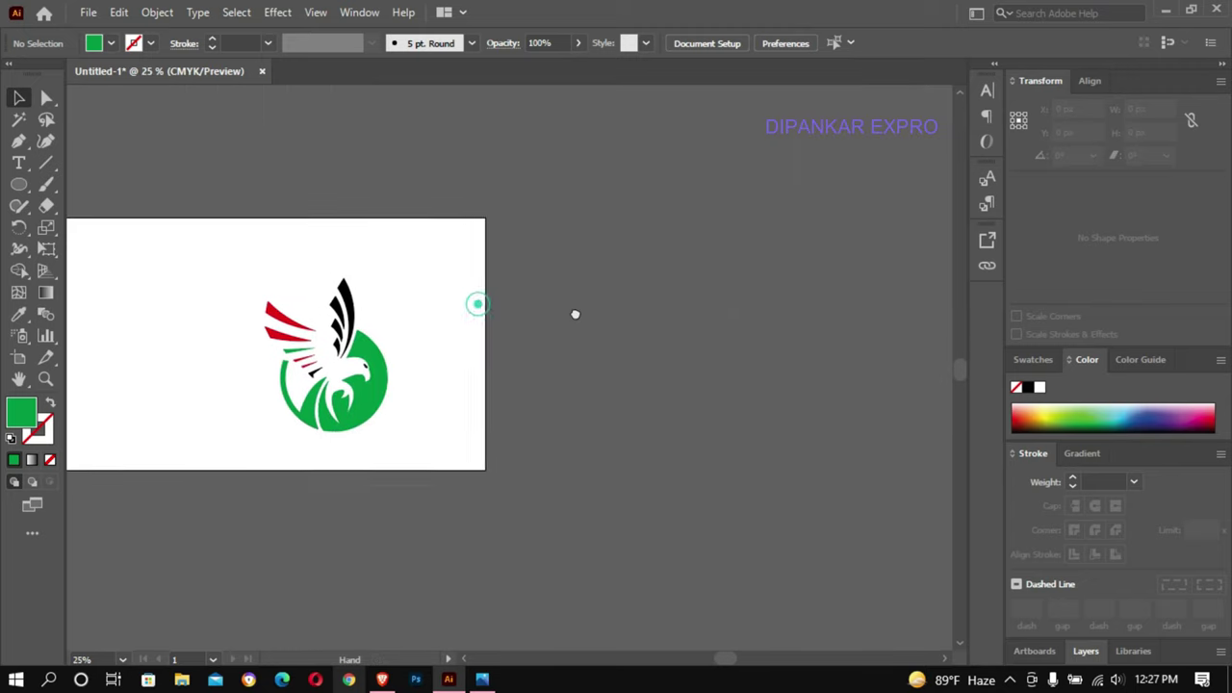
pyautogui.click(241, 292)
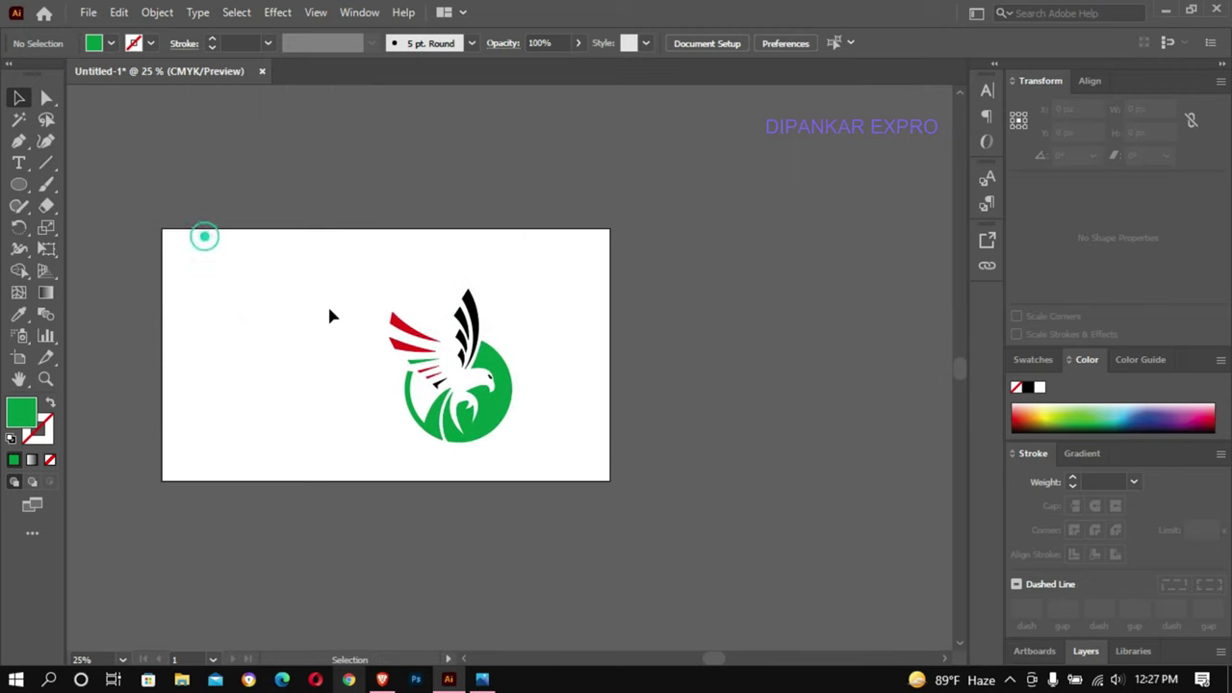
pyautogui.moveTo(375, 292); pyautogui.dragTo(567, 475)
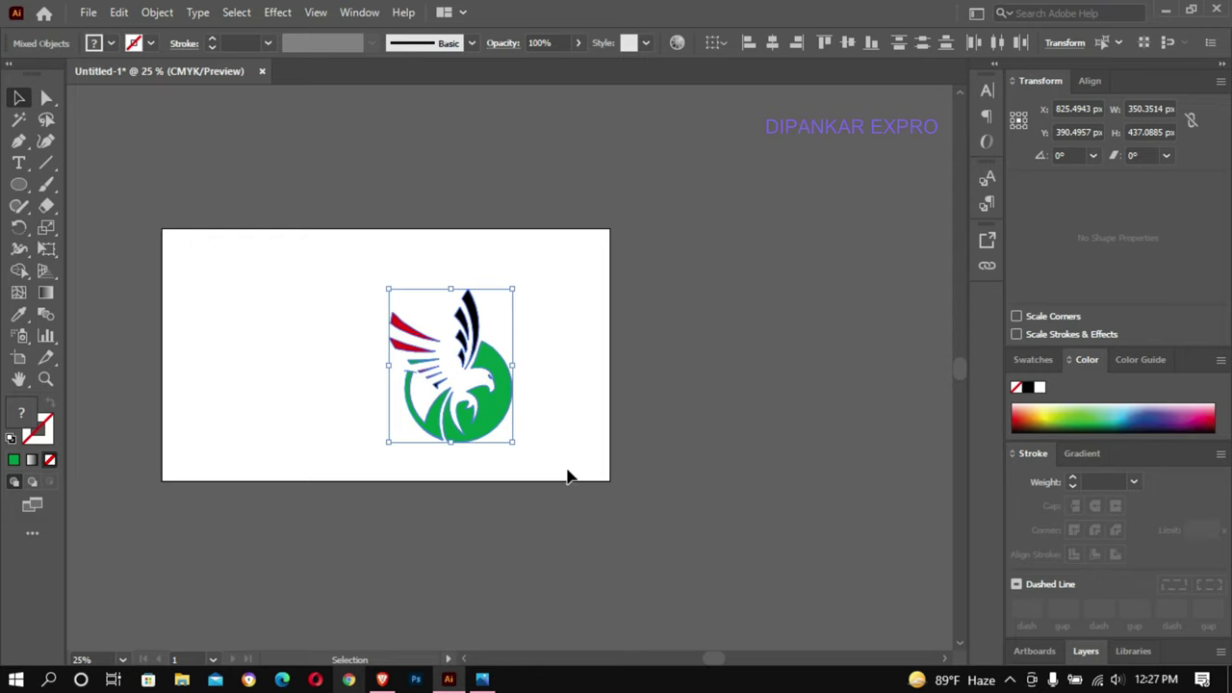
pyautogui.click(110, 43)
pyautogui.click(50, 74)
pyautogui.click(215, 321)
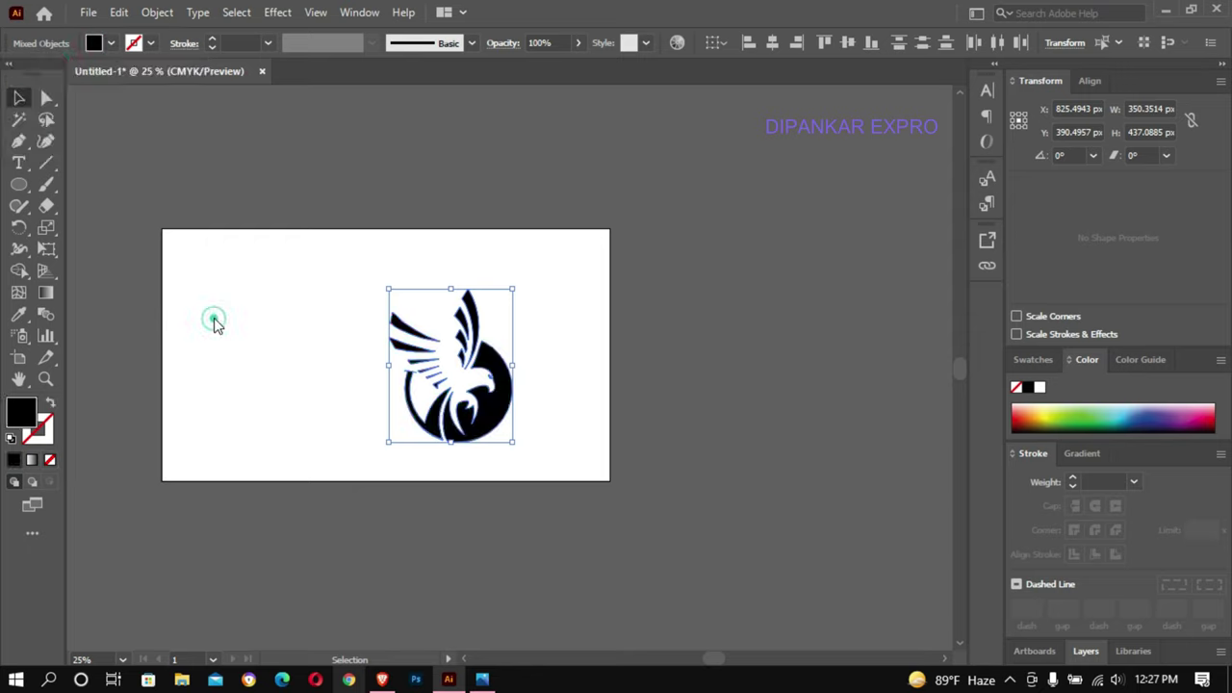
pyautogui.click(225, 315)
# - Zoom in on the logo and check that a wing stripe is now black
pyautogui.moveTo(351, 297)
pyautogui.mouseDown()
pyautogui.moveTo(535, 402)
pyautogui.moveTo(583, 456)
pyautogui.mouseUp()
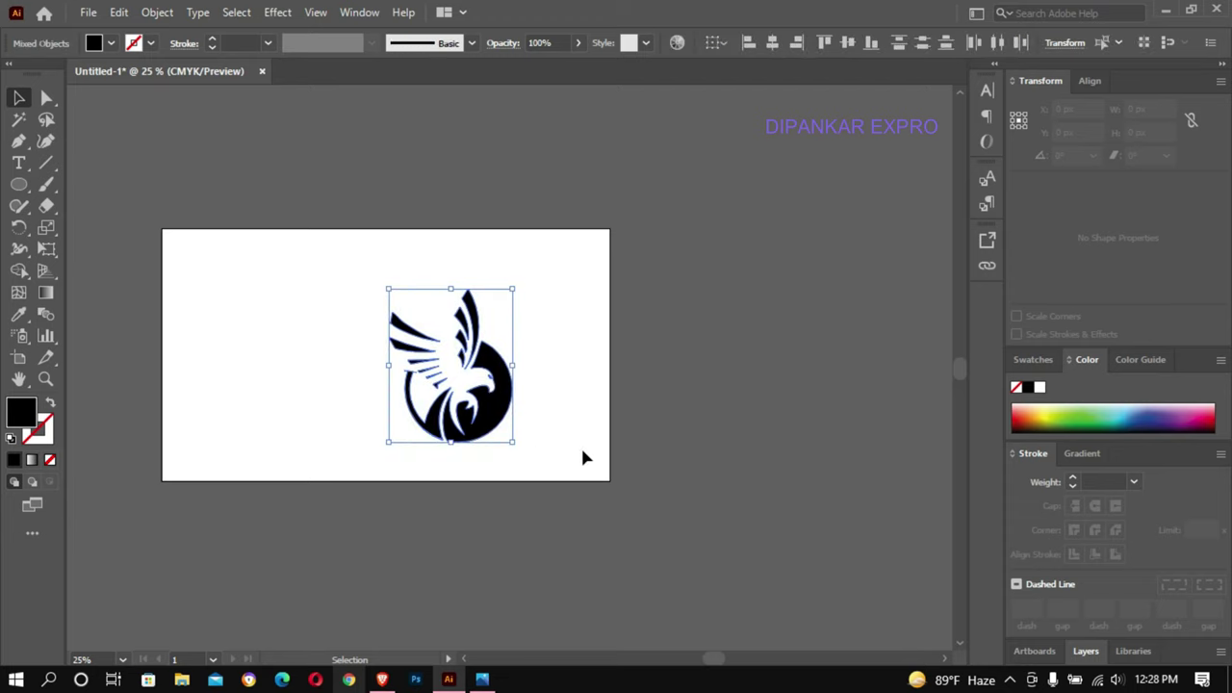
pyautogui.click(545, 363)
pyautogui.click(549, 371)
pyautogui.click(548, 370)
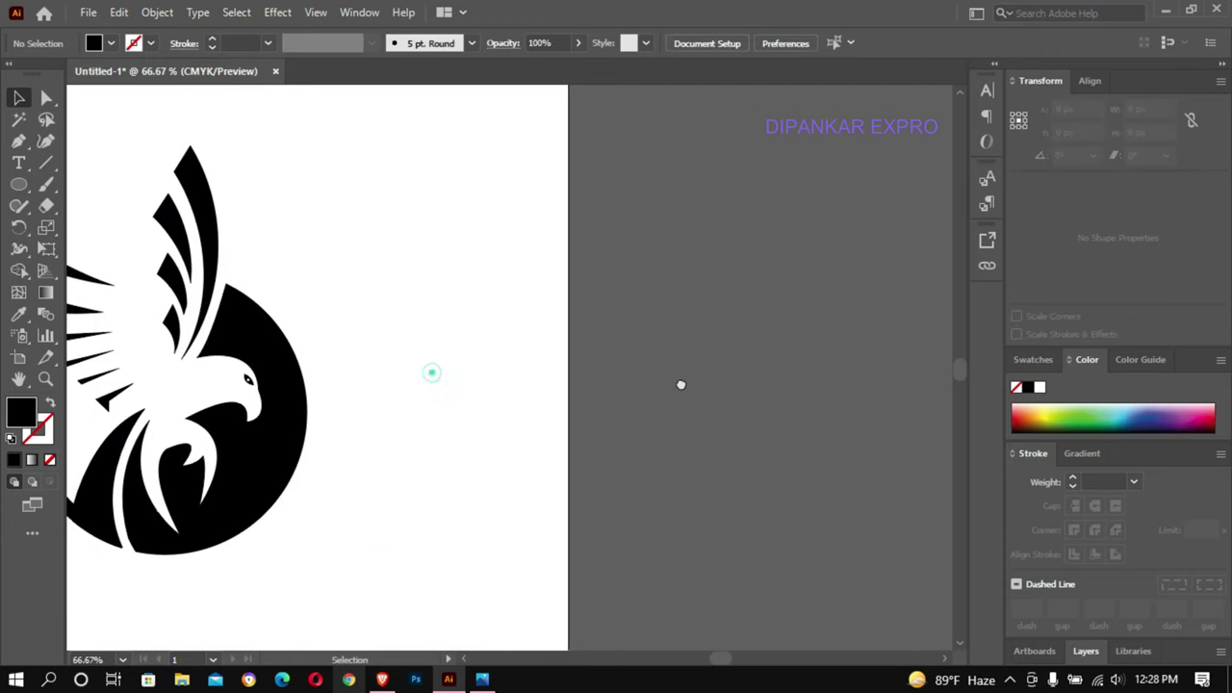
pyautogui.moveTo(103, 390); pyautogui.dragTo(343, 394)
pyautogui.click(382, 379)
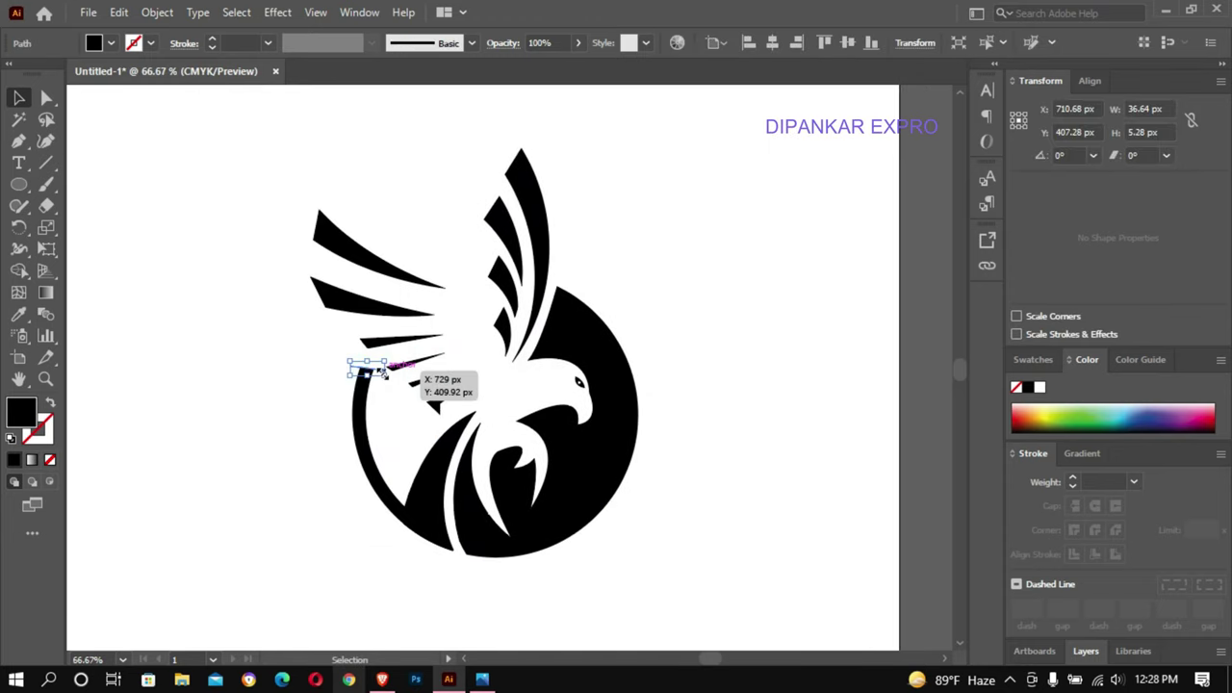
pyautogui.click(767, 332)
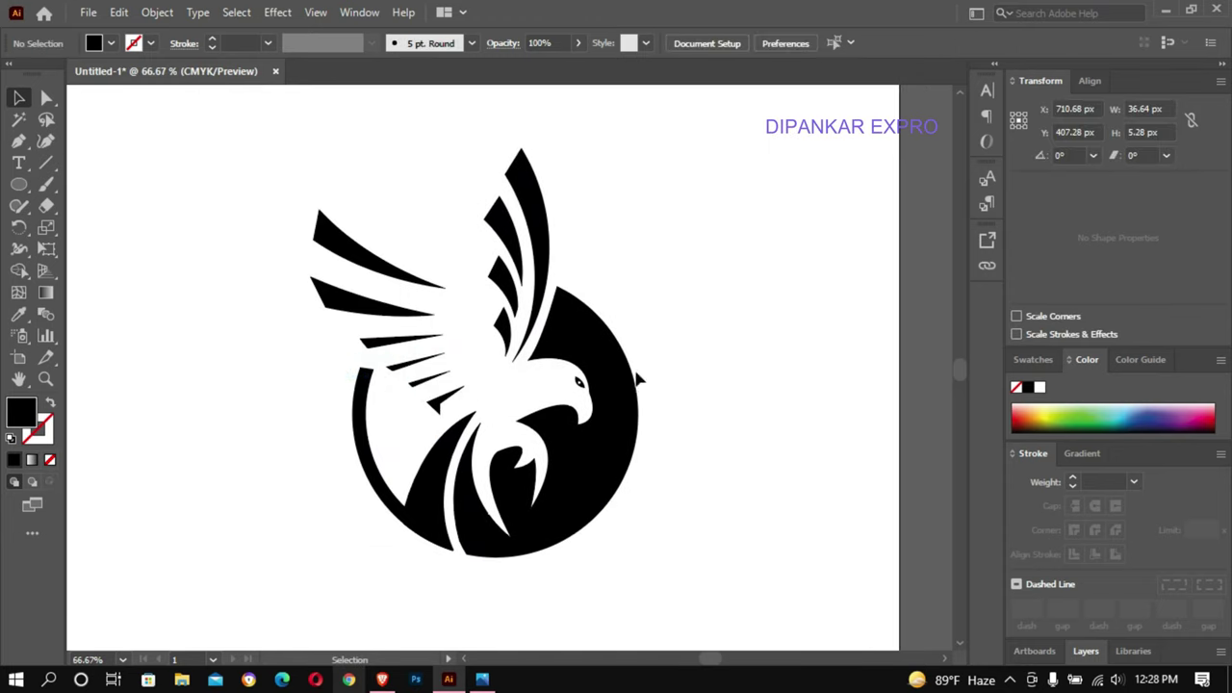
# - Inspect the circle's edge closely, then zoom back out to the whole artboard
pyautogui.click(692, 338)
pyautogui.moveTo(421, 340); pyautogui.dragTo(876, 299)
pyautogui.keyDown('alt'); pyautogui.click(873, 292); pyautogui.keyUp('alt')
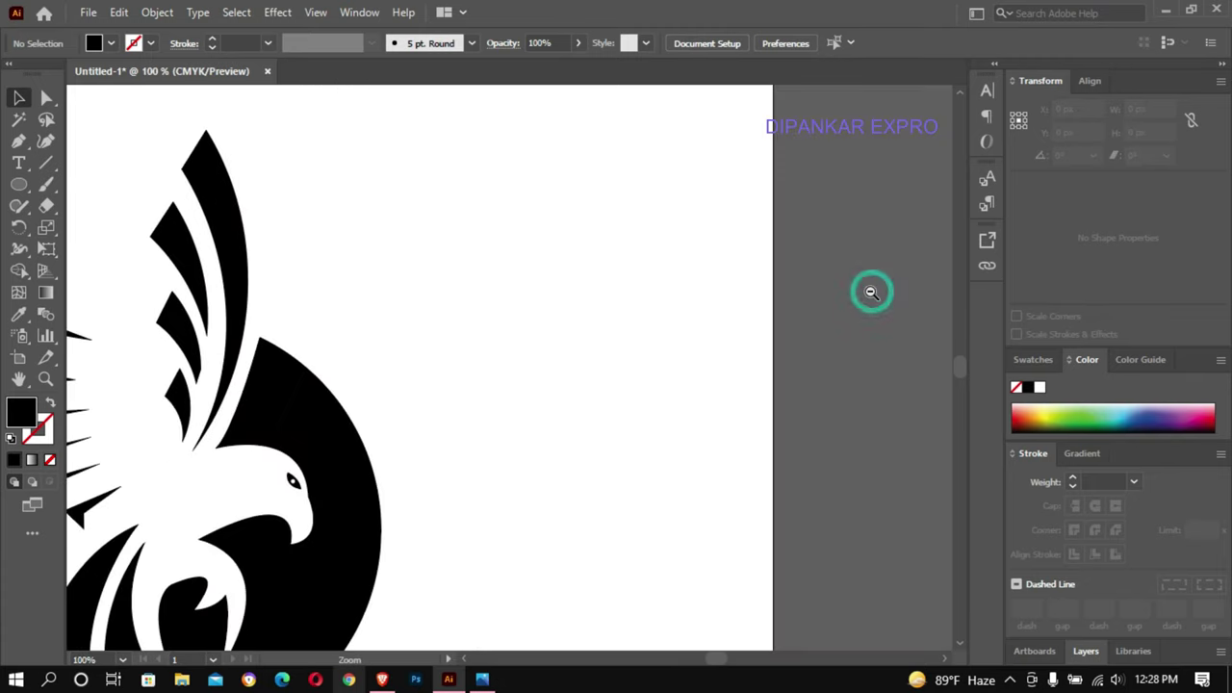
pyautogui.keyDown('alt'); pyautogui.click(775, 296); pyautogui.keyUp('alt')
pyautogui.moveTo(340, 337); pyautogui.dragTo(660, 310)
pyautogui.keyDown('alt'); pyautogui.click(651, 317); pyautogui.keyUp('alt')
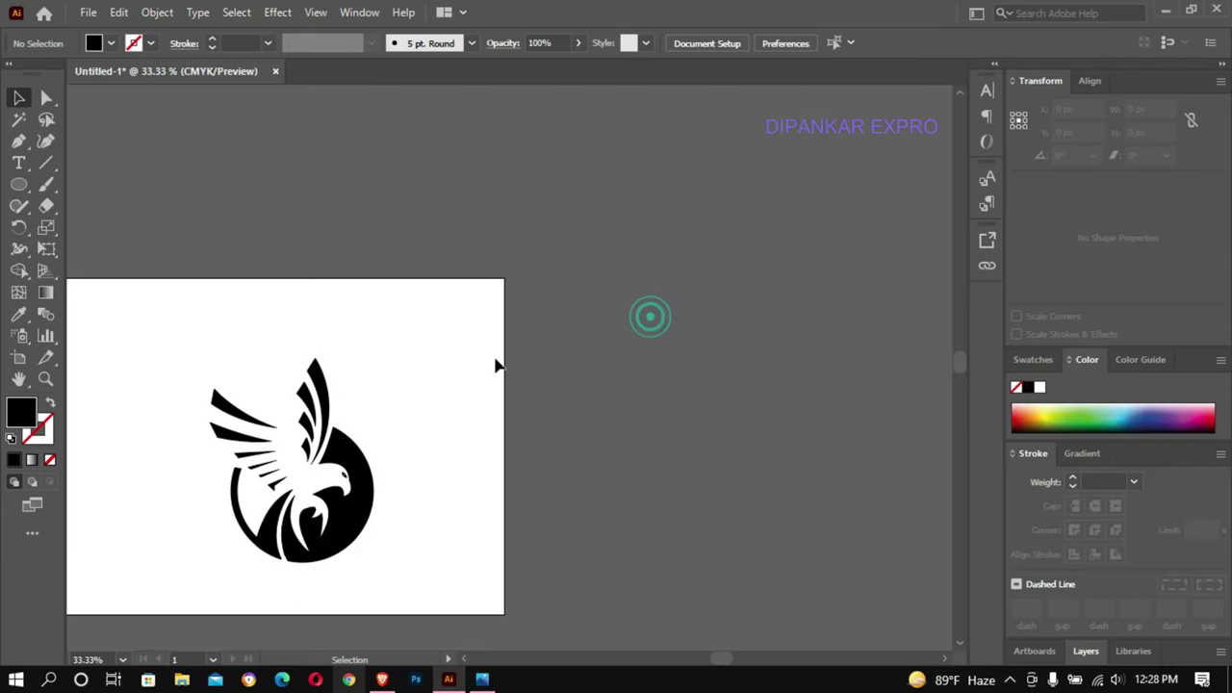
pyautogui.moveTo(394, 377); pyautogui.dragTo(516, 355)
# - Select all the eagle parts and group them into one object
pyautogui.moveTo(268, 308); pyautogui.dragTo(550, 581)
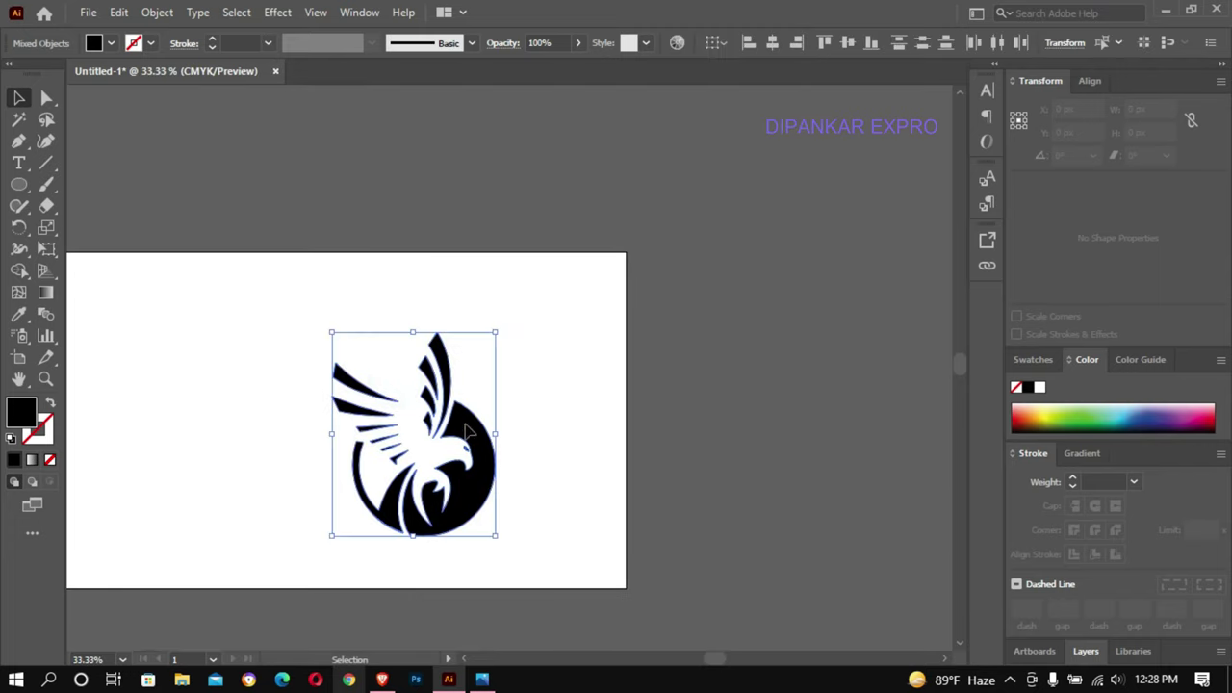
pyautogui.rightClick(467, 424)
pyautogui.click(510, 245)
pyautogui.click(556, 399)
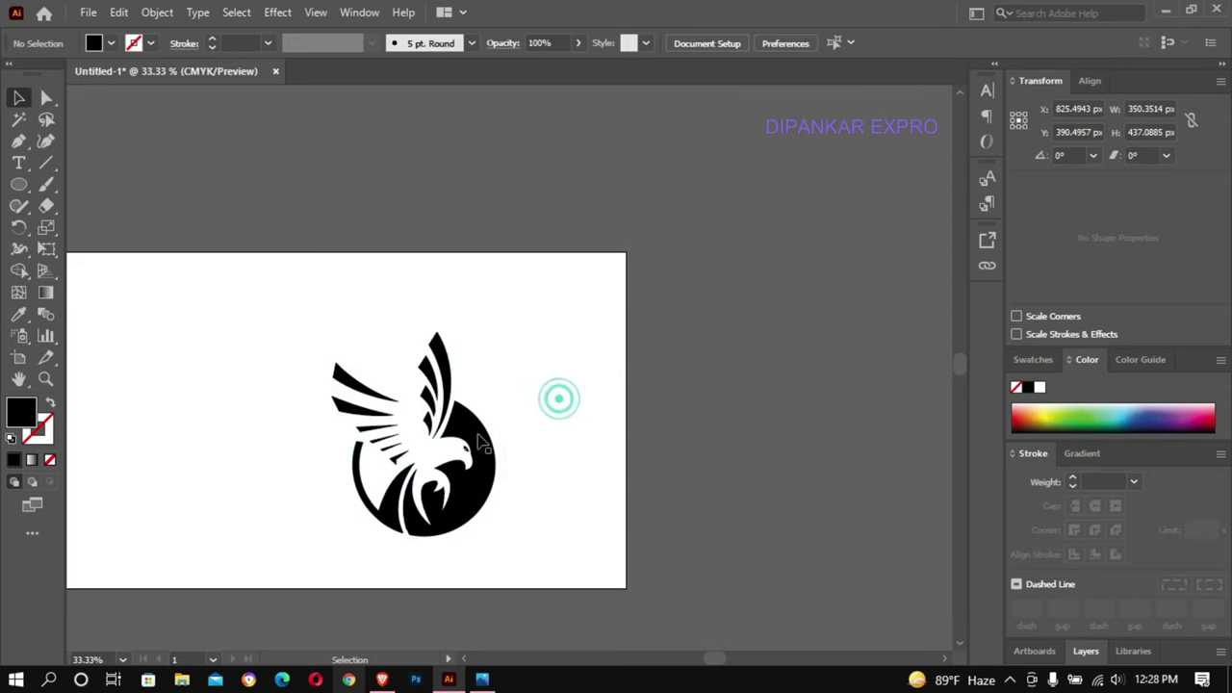
# - Position the grouped eagle centred near the top of the artboard
pyautogui.moveTo(480, 437)
pyautogui.mouseDown()
pyautogui.moveTo(326, 414)
pyautogui.moveTo(487, 420)
pyautogui.mouseUp()
pyautogui.keyDown('ctrl'); pyautogui.click(484, 421); pyautogui.keyUp('ctrl')
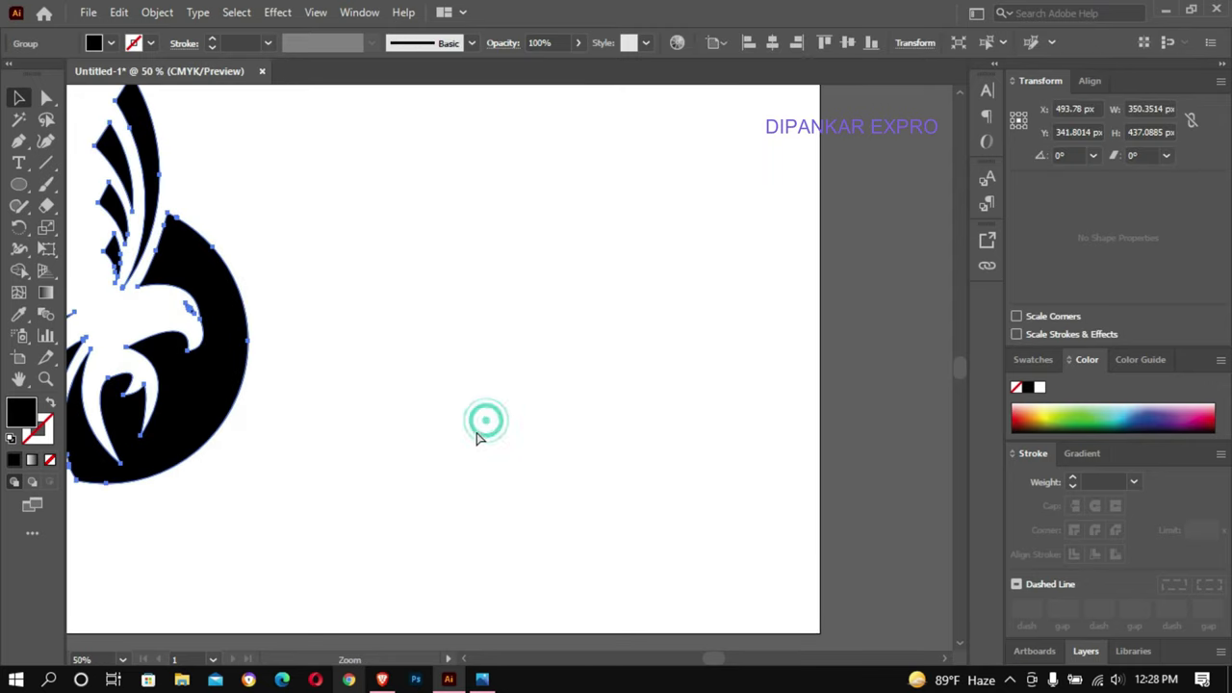
pyautogui.keyDown('ctrl'); pyautogui.keyDown('alt'); pyautogui.click(453, 434); pyautogui.keyUp('alt'); pyautogui.keyUp('ctrl')
pyautogui.keyDown('ctrl'); pyautogui.keyDown('alt'); pyautogui.click(453, 436); pyautogui.keyUp('alt'); pyautogui.keyUp('ctrl')
pyautogui.moveTo(572, 291); pyautogui.dragTo(627, 434)
pyautogui.hotkey('ctrl', '+')
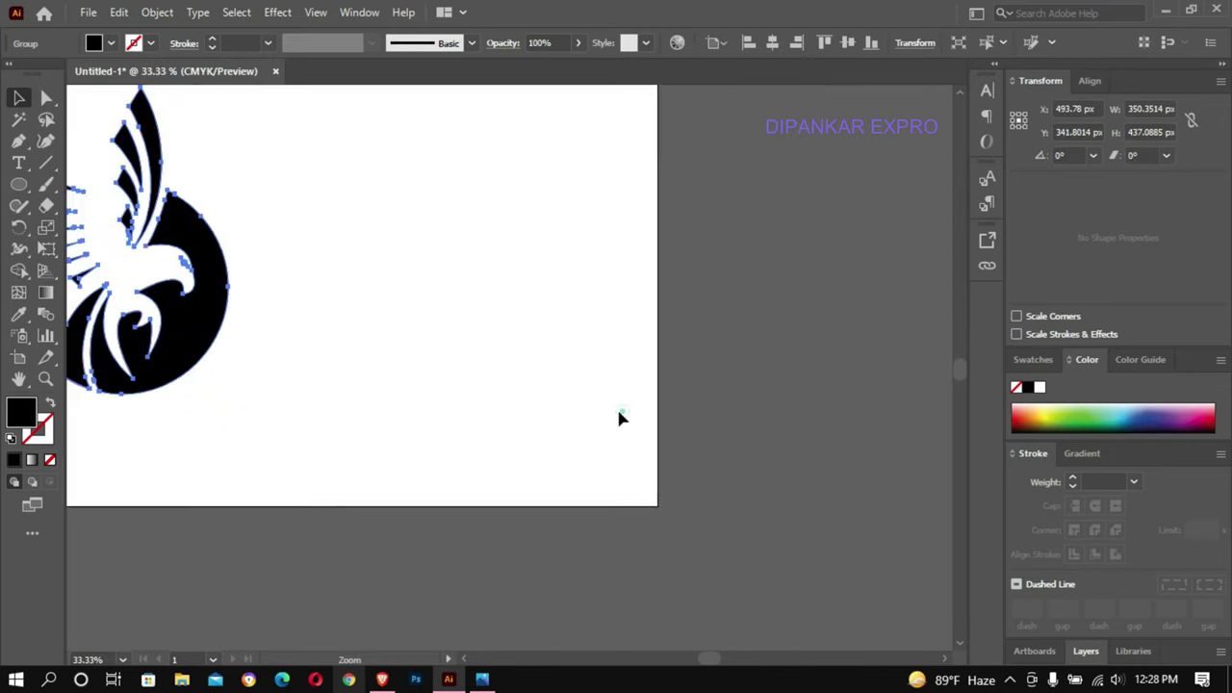
pyautogui.moveTo(385, 338)
pyautogui.mouseDown()
pyautogui.moveTo(629, 517)
pyautogui.moveTo(685, 437)
pyautogui.mouseUp()
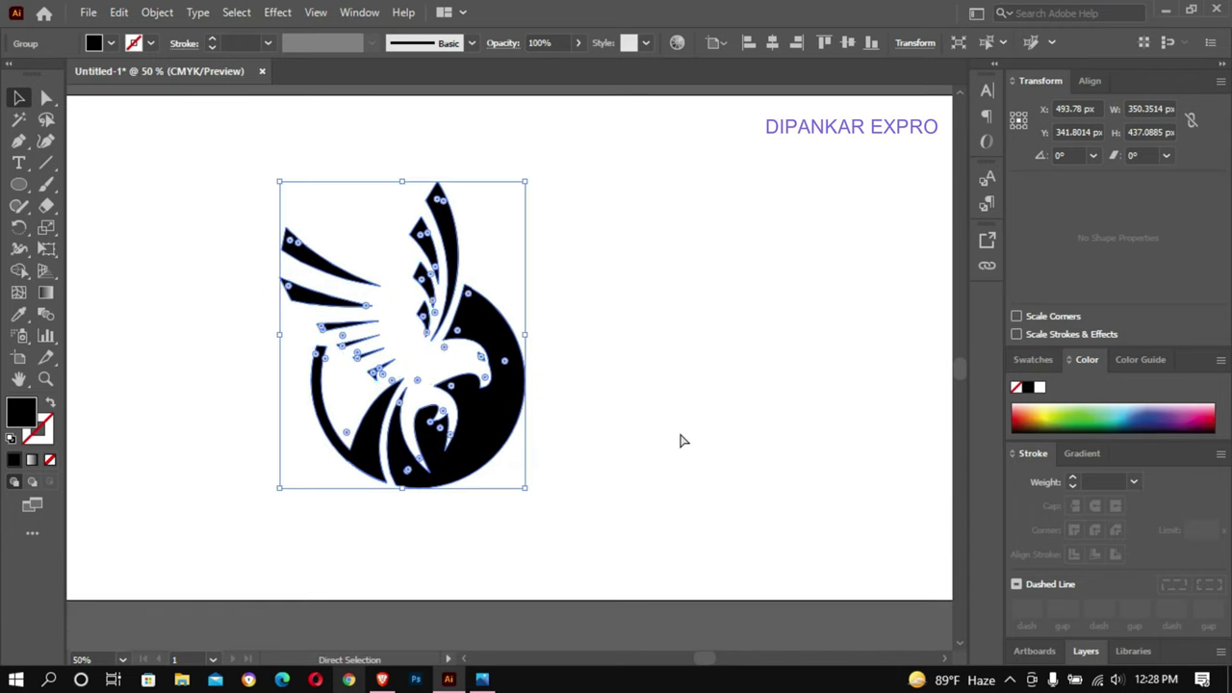
pyautogui.hotkey('ctrl', '-')
pyautogui.moveTo(390, 322); pyautogui.dragTo(427, 319)
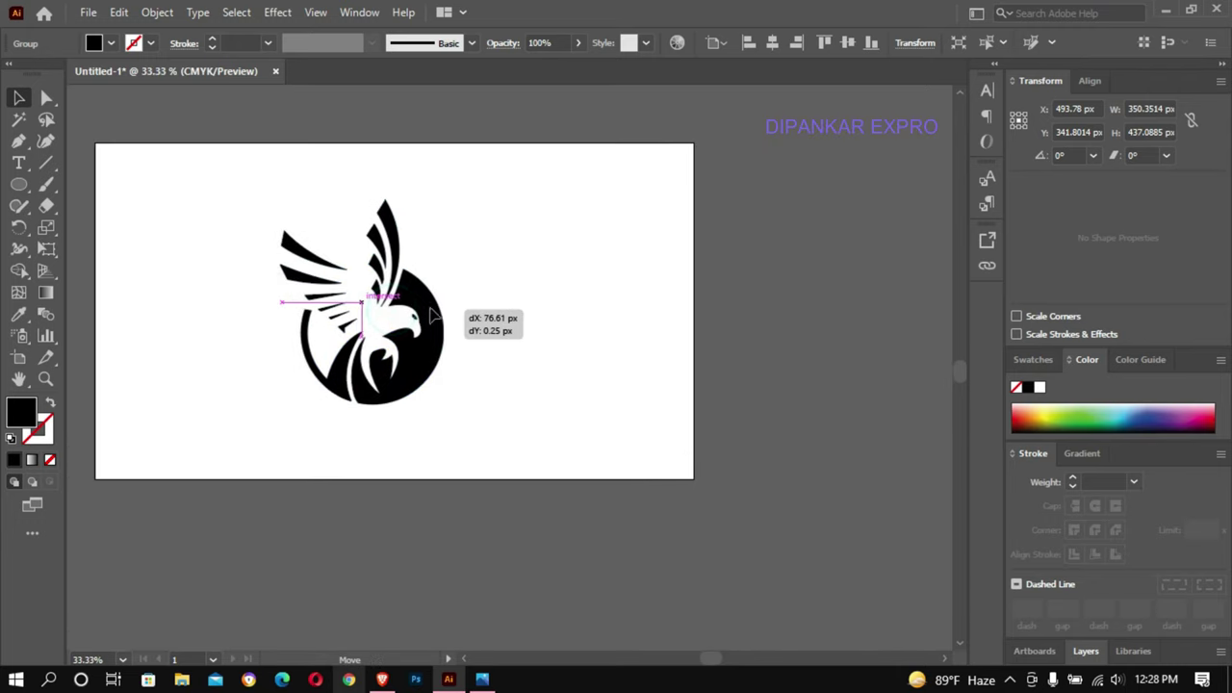
pyautogui.click(533, 281)
pyautogui.moveTo(580, 313); pyautogui.dragTo(658, 318)
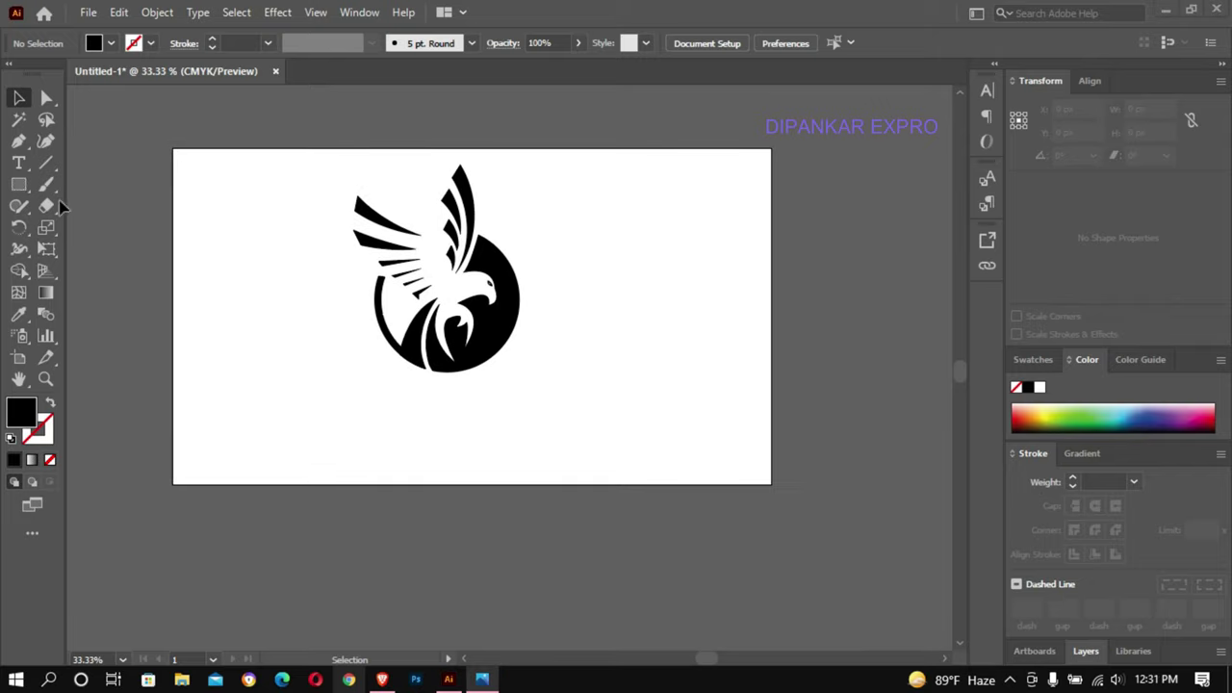
# - Add the text OSPREY below the eagle
pyautogui.click(21, 164)
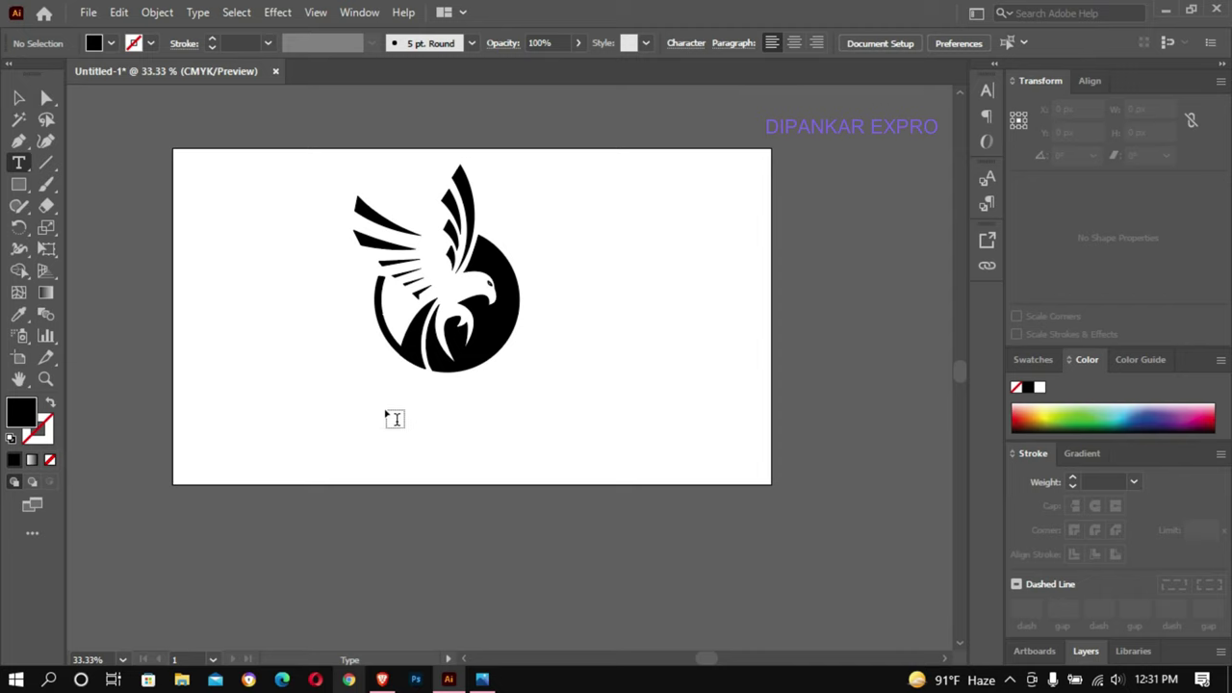
pyautogui.click(385, 408)
pyautogui.write('OSPREY')
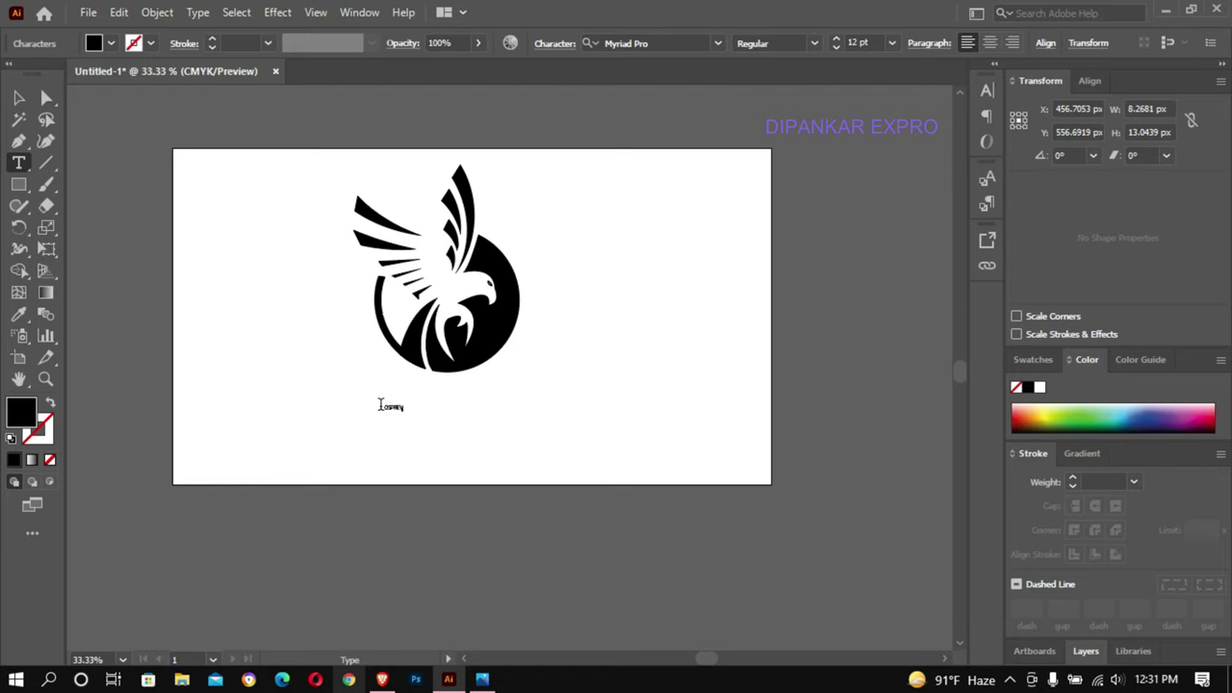
pyautogui.click(18, 97)
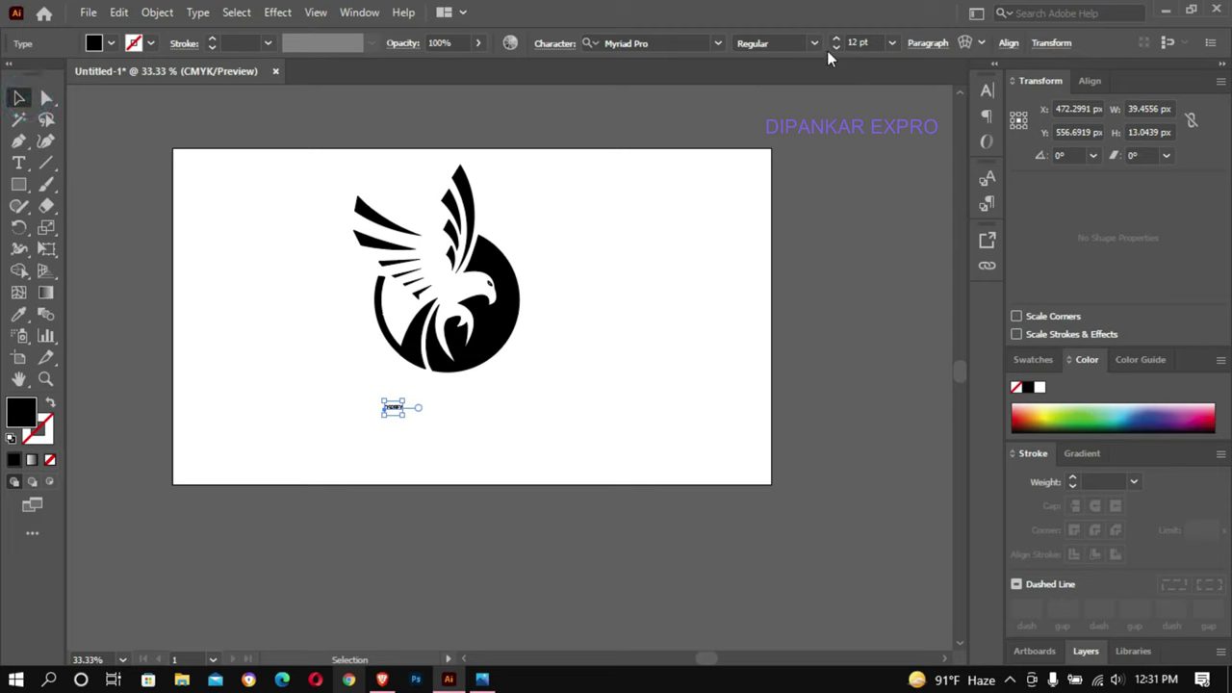
# - Raise the OSPREY font size to 78 pt
pyautogui.click(860, 43)
pyautogui.scroll(8, 872, 41)
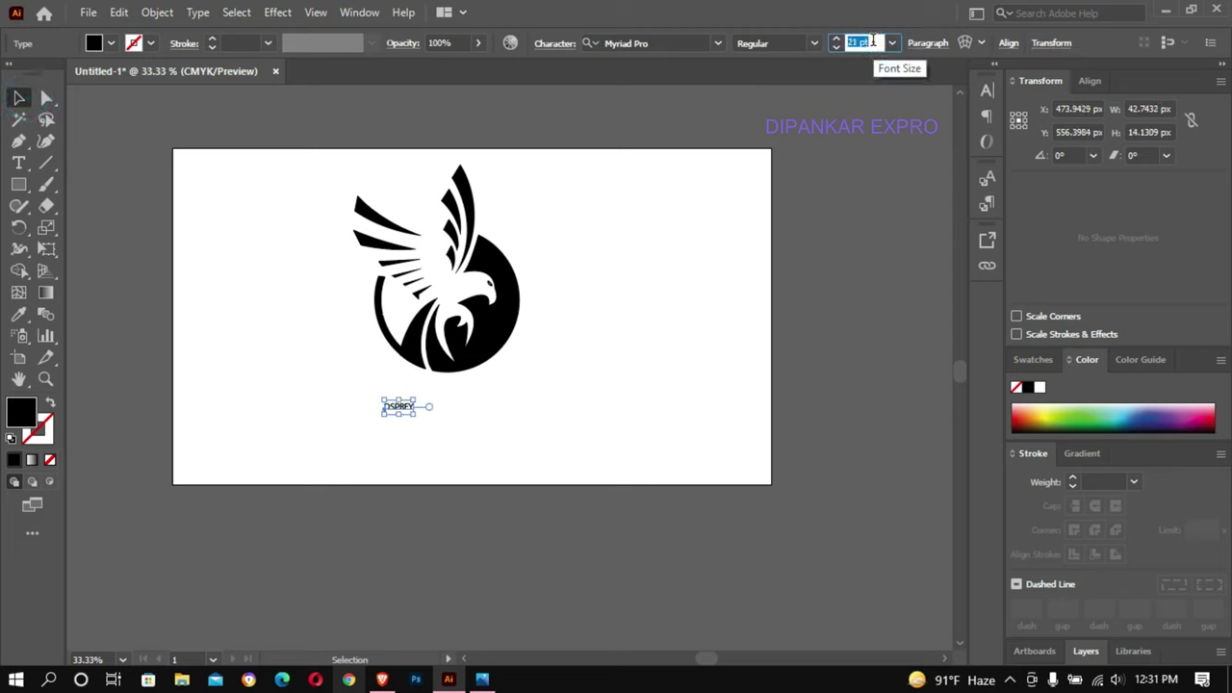
pyautogui.scroll(10, 872, 42)
pyautogui.scroll(10, 872, 41)
pyautogui.scroll(10, 872, 41)
pyautogui.scroll(10, 872, 42)
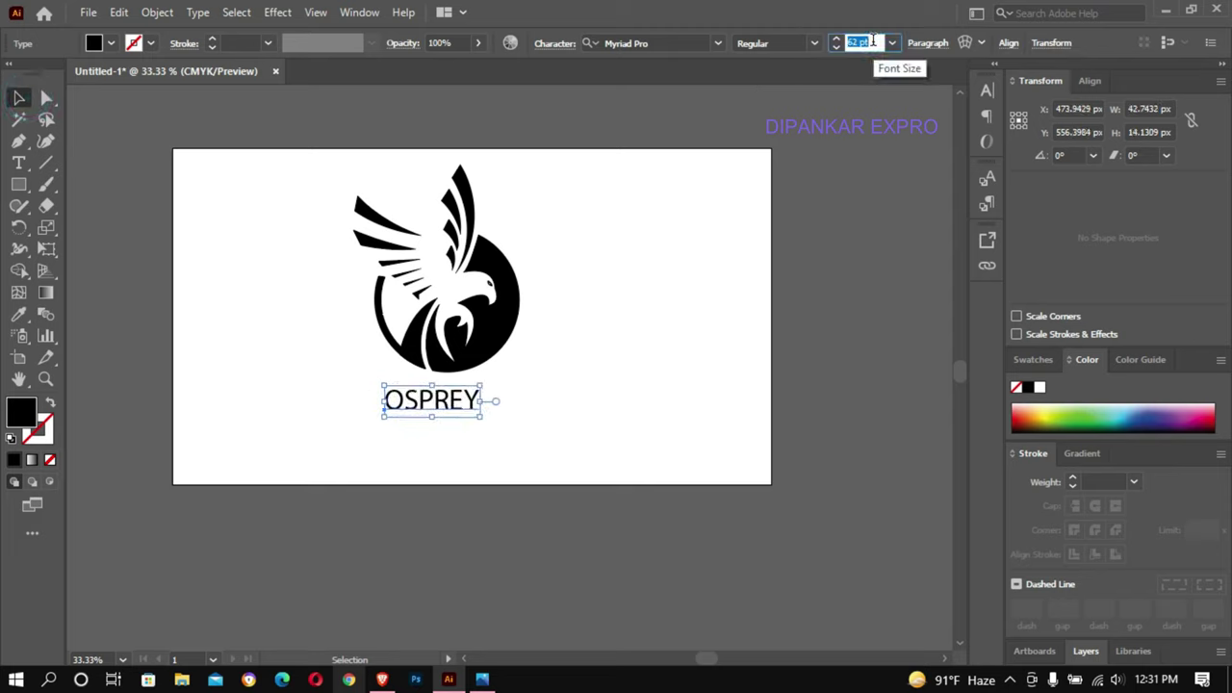
pyautogui.scroll(10, 872, 41)
pyautogui.scroll(7, 872, 41)
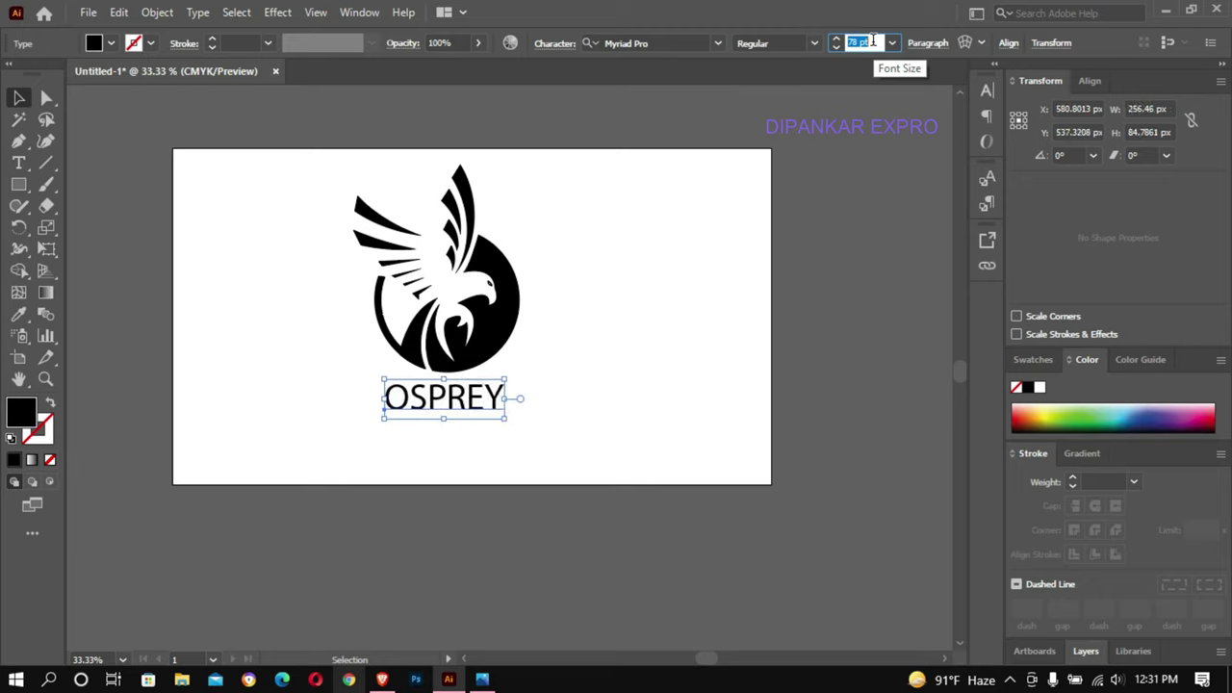
pyautogui.click(812, 44)
pyautogui.click(728, 61)
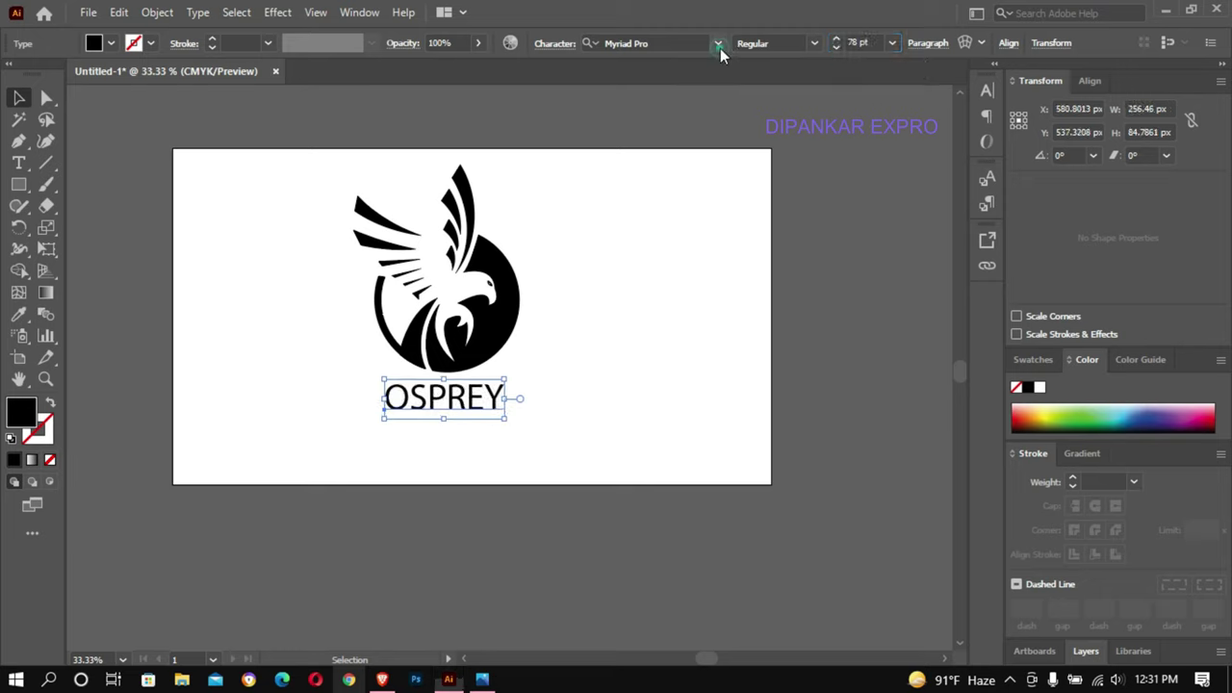
# - Set OSPREY in Montserrat Subrayada Bold
pyautogui.click(718, 44)
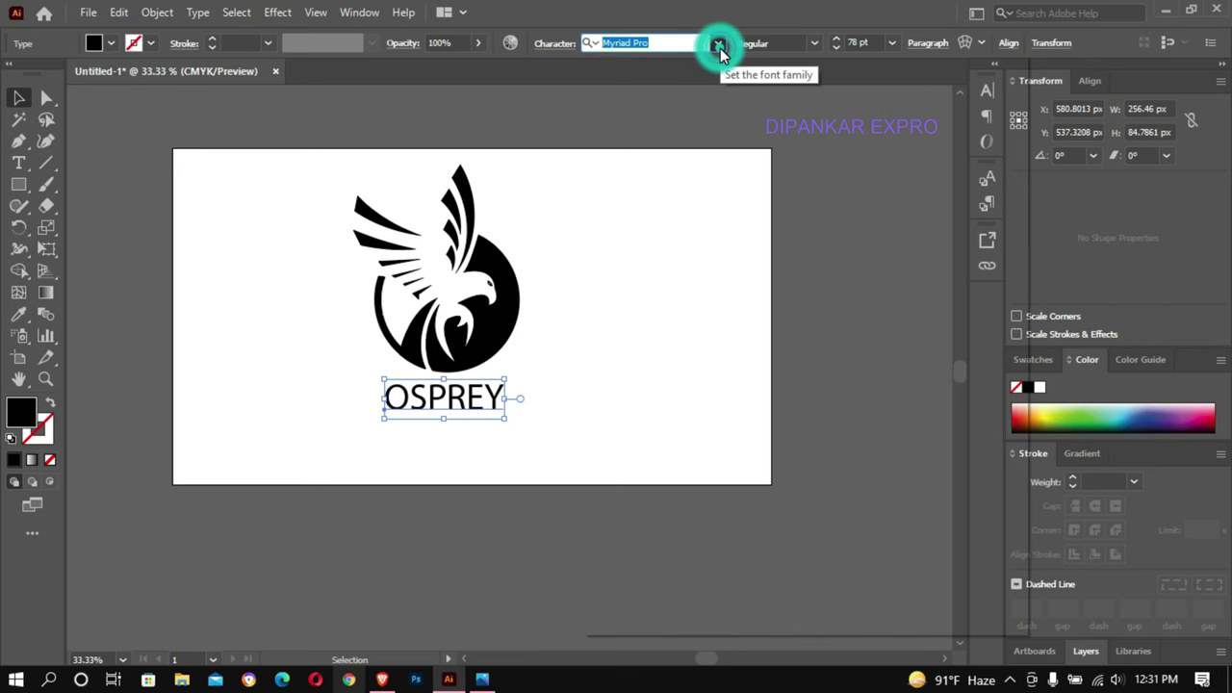
pyautogui.scroll(10, 837, 175)
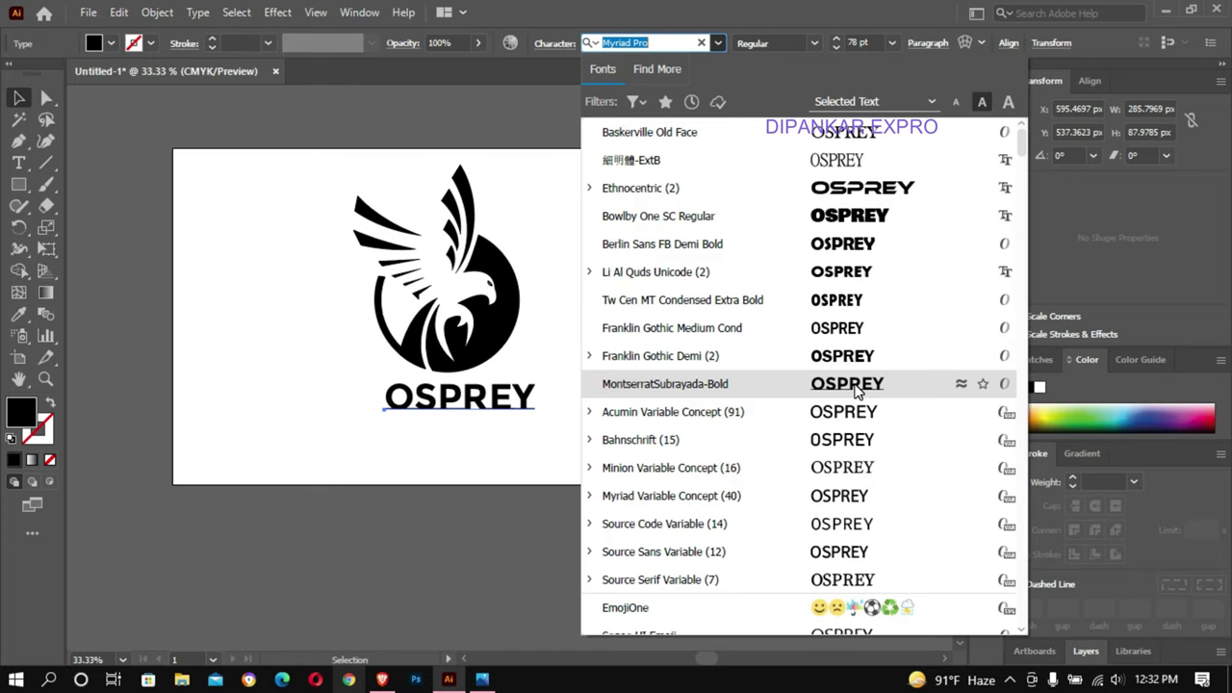
pyautogui.click(857, 389)
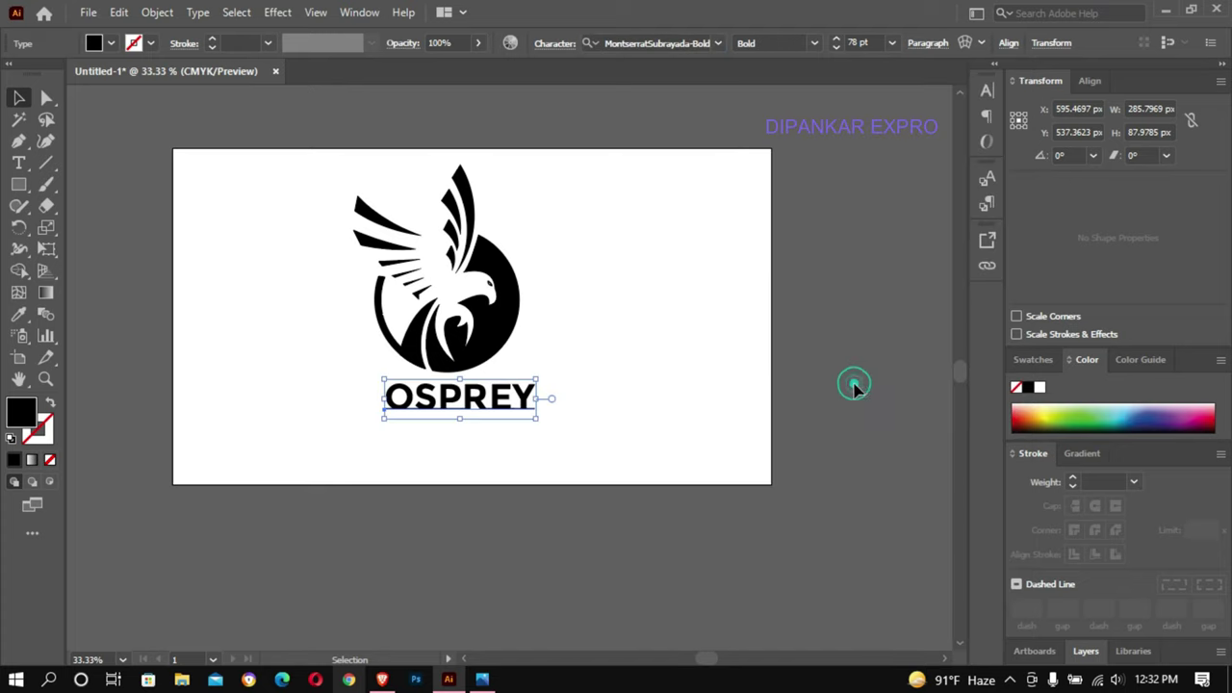
pyautogui.click(814, 43)
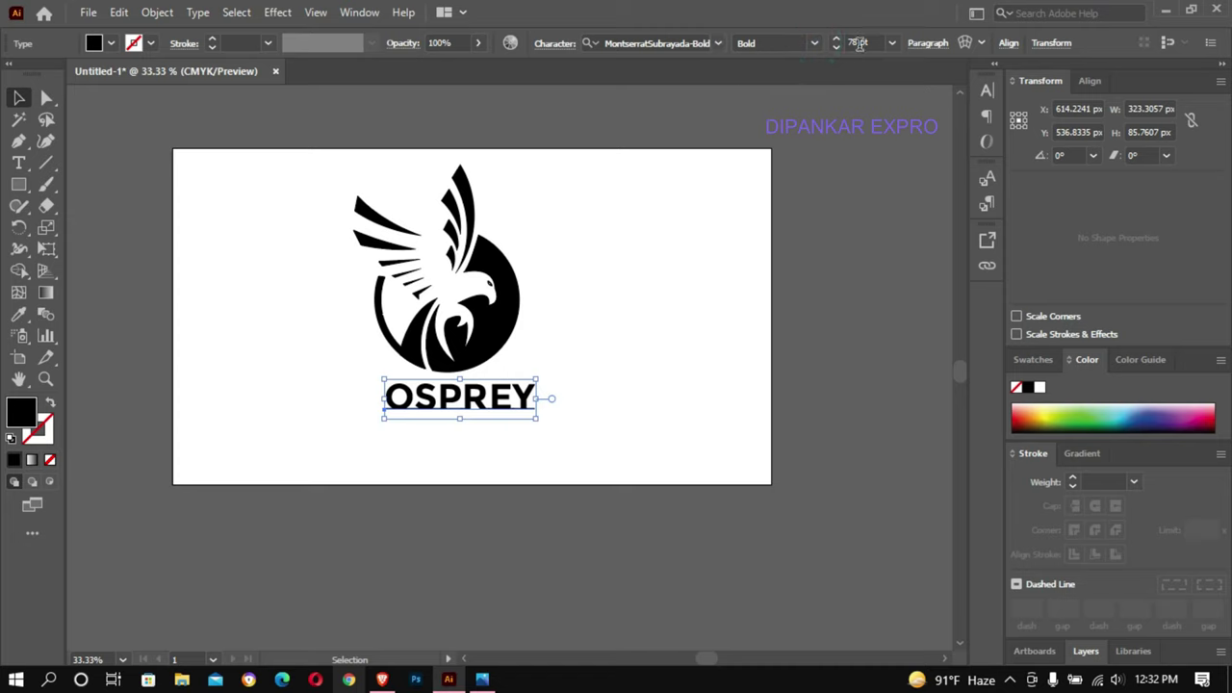
# - Enlarge OSPREY to 90 pt and shift it left to line up with the emblem
pyautogui.click(859, 42)
pyautogui.press('Up')
pyautogui.press('Up')
pyautogui.press('Up')
pyautogui.press('Up')
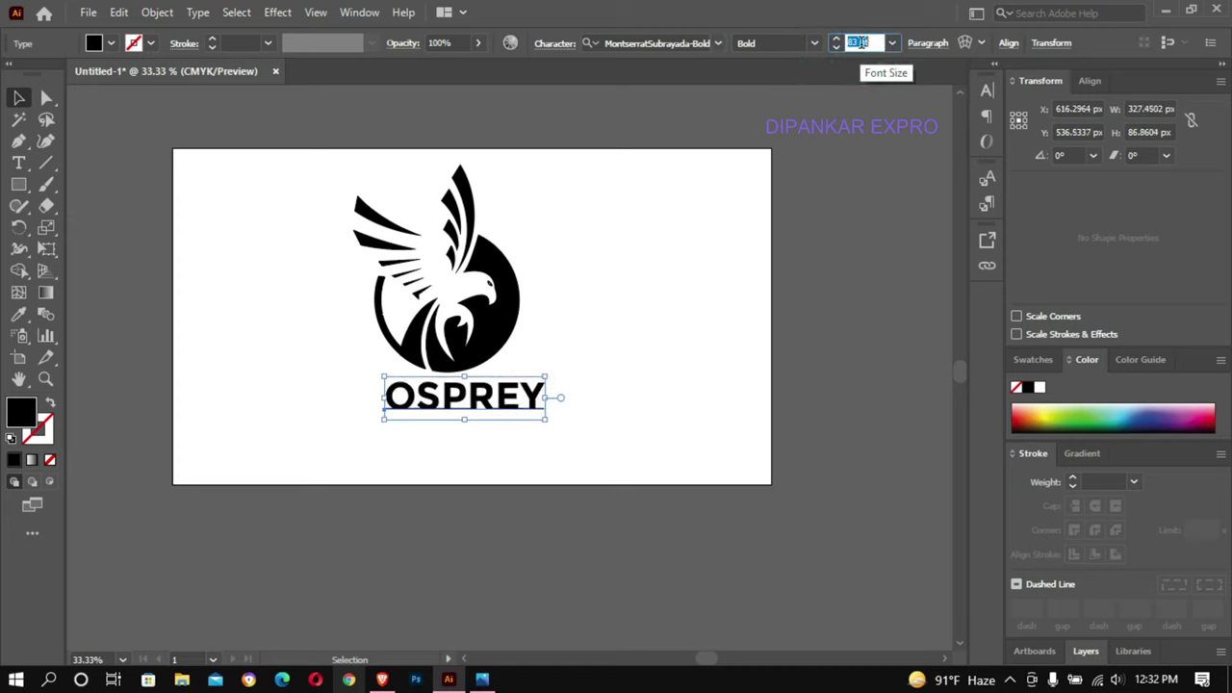
pyautogui.press('Up')
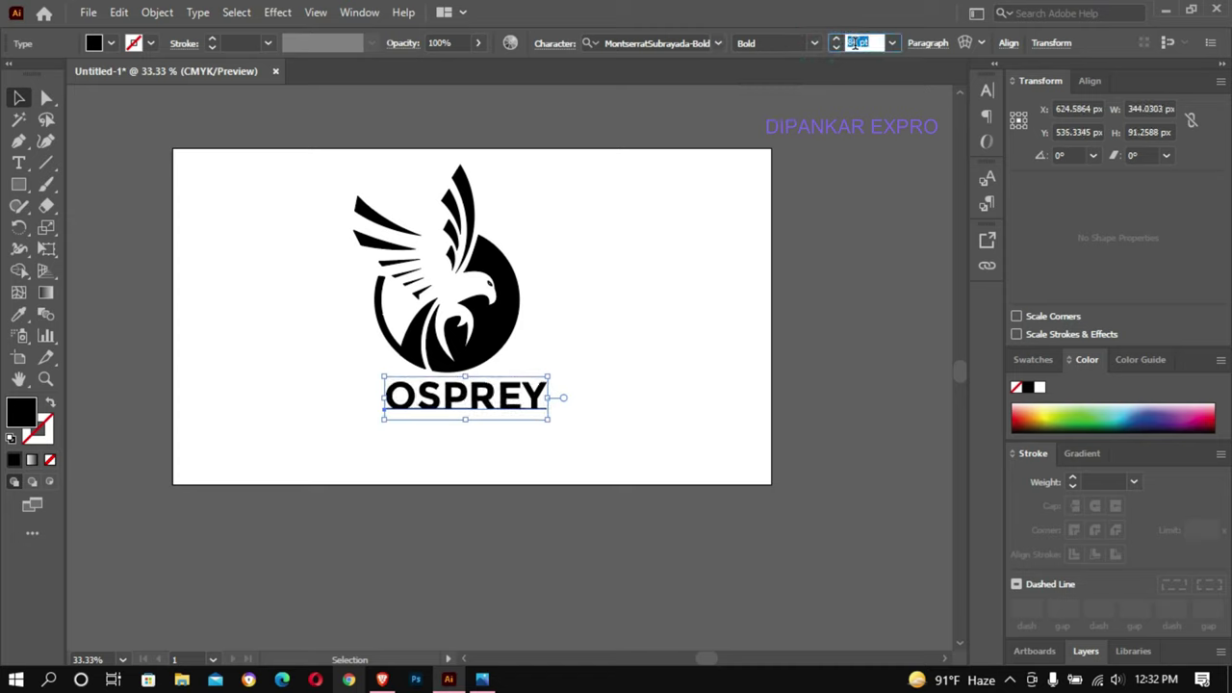
pyautogui.press('Up')
pyautogui.press('Up')
pyautogui.press('Up')
pyautogui.press('Up')
pyautogui.press('Up')
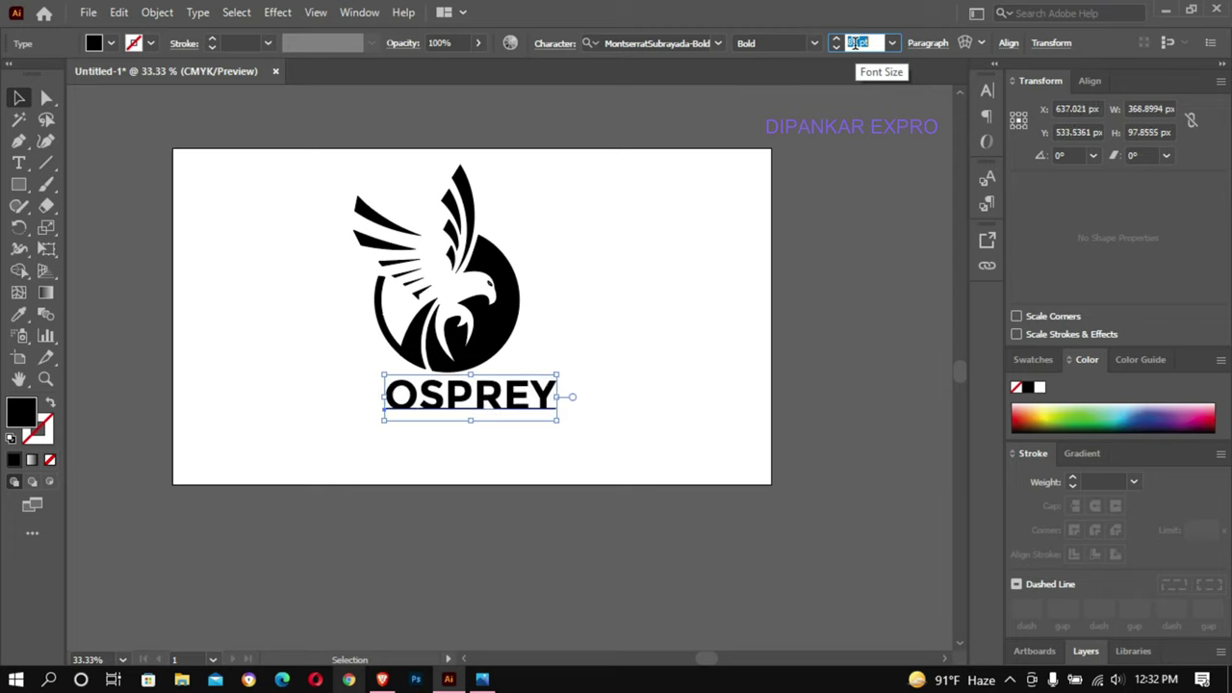
pyautogui.press('Up')
pyautogui.press('Up')
pyautogui.press('Up')
pyautogui.press('Down')
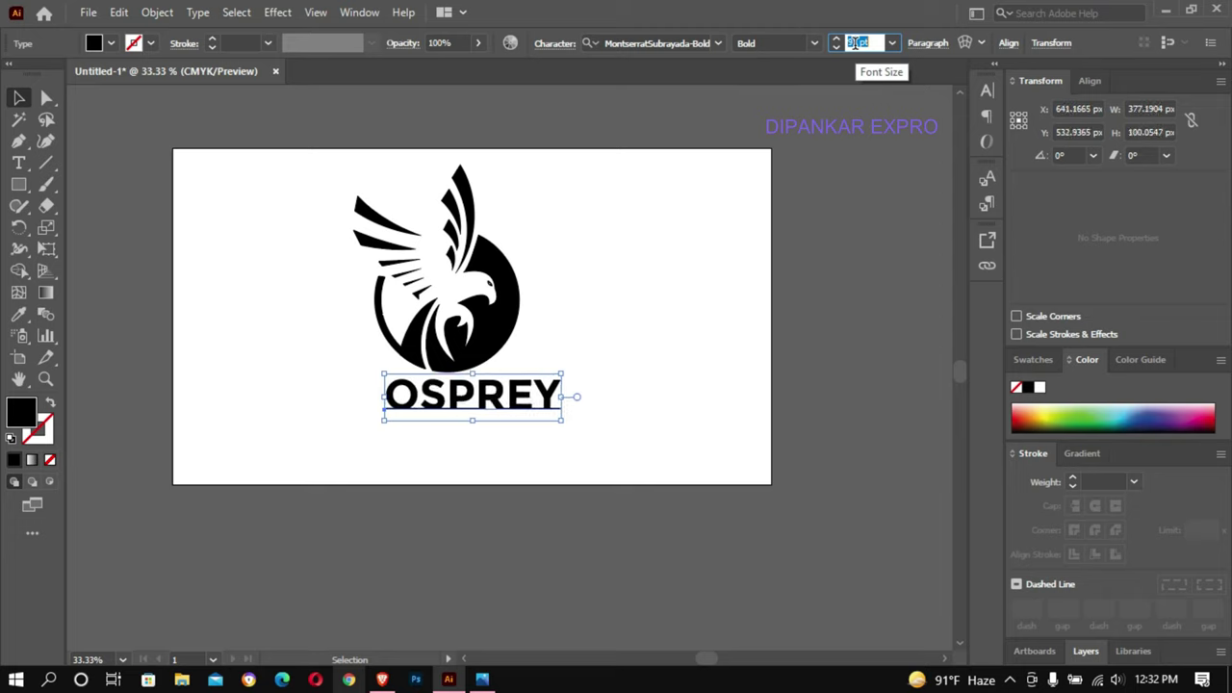
pyautogui.press('Down')
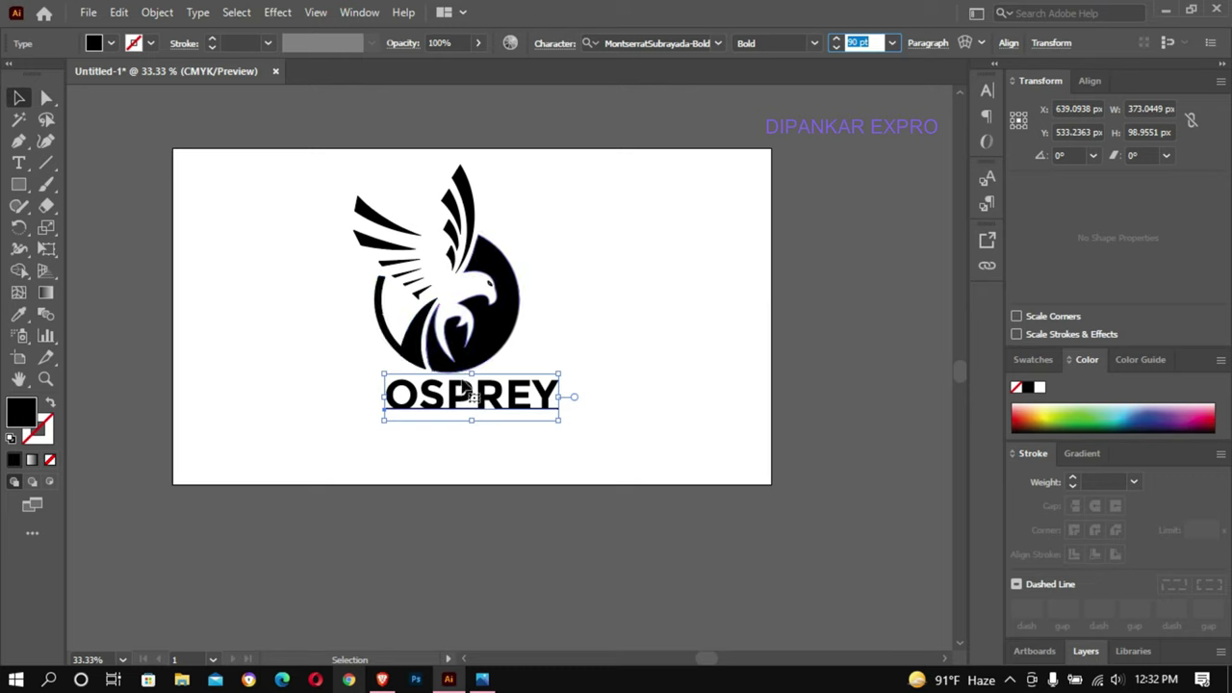
pyautogui.moveTo(472, 393); pyautogui.dragTo(439, 390)
pyautogui.click(632, 376)
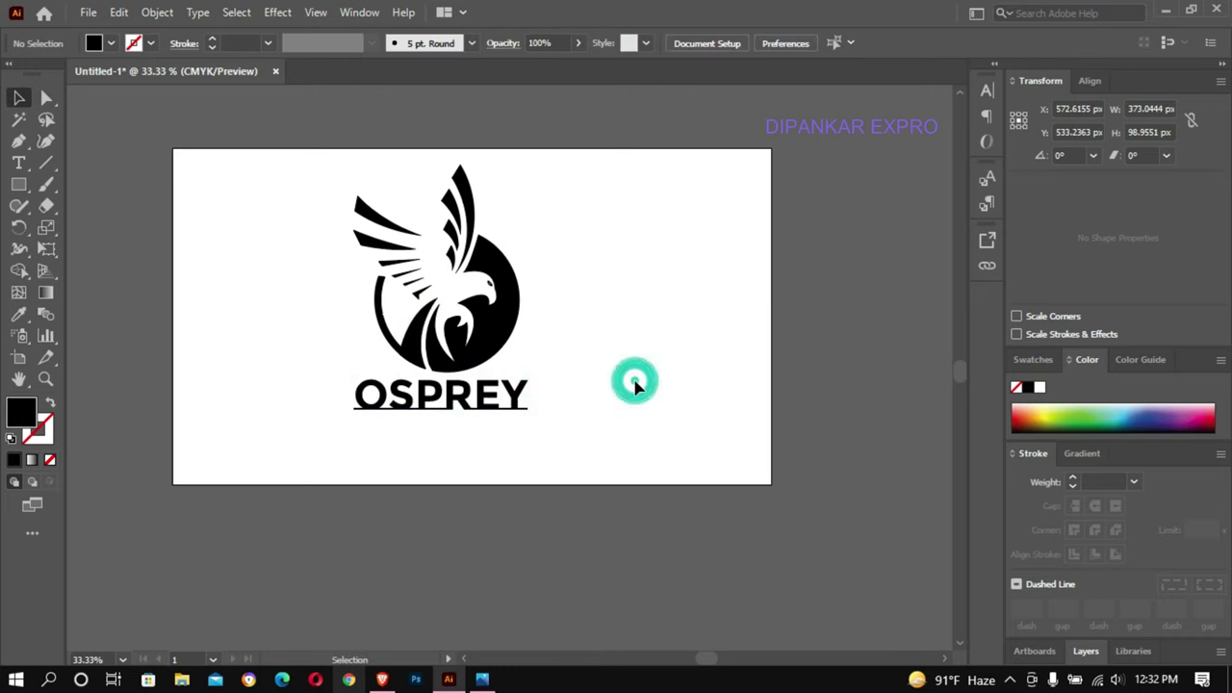
pyautogui.click(19, 164)
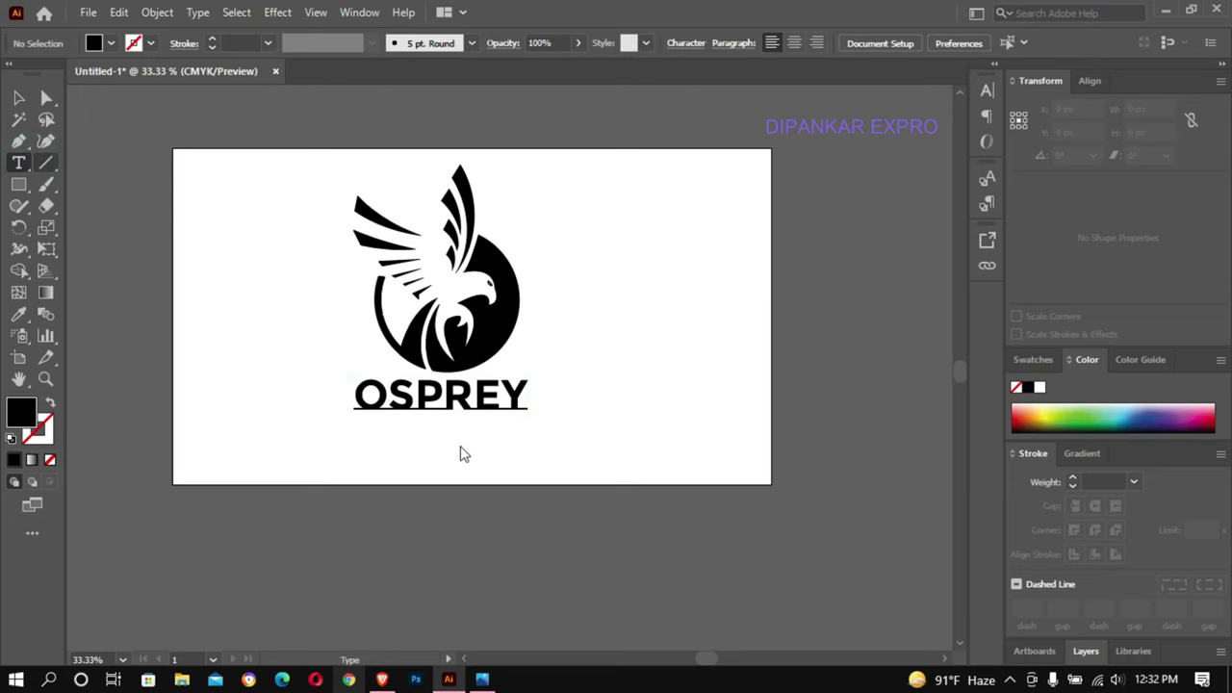
# - Type a POWERRACK text line below OSPREY
pyautogui.click(424, 450)
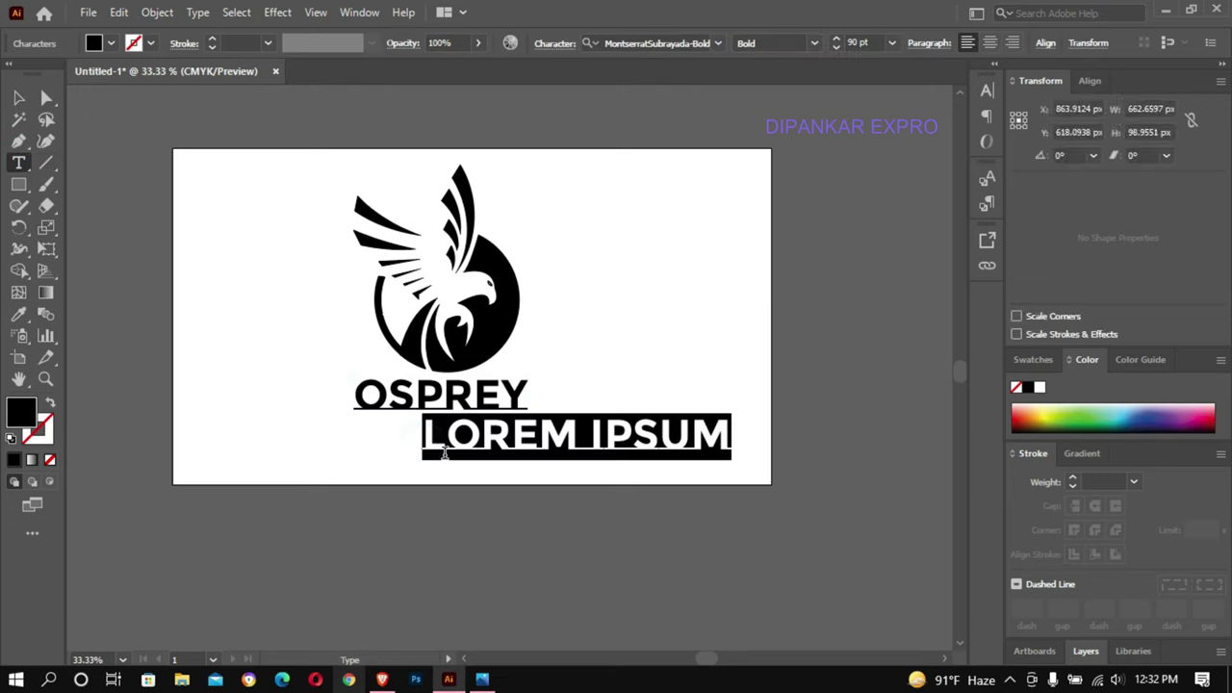
pyautogui.write('PO')
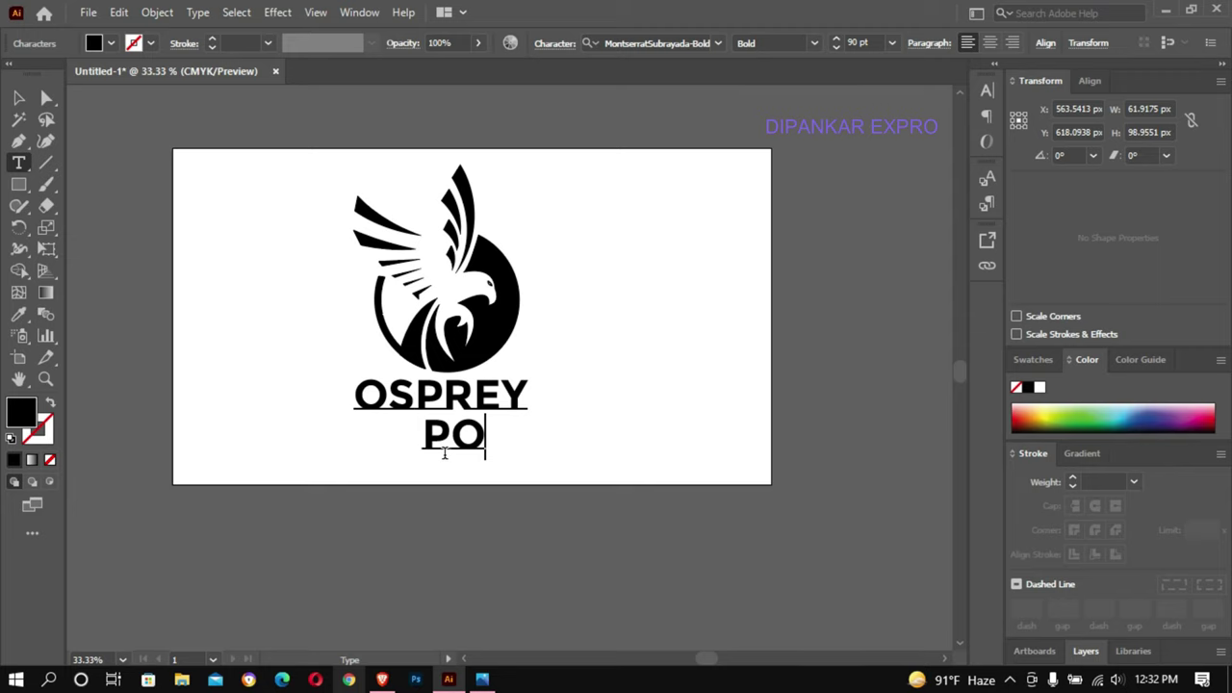
pyautogui.write('WER')
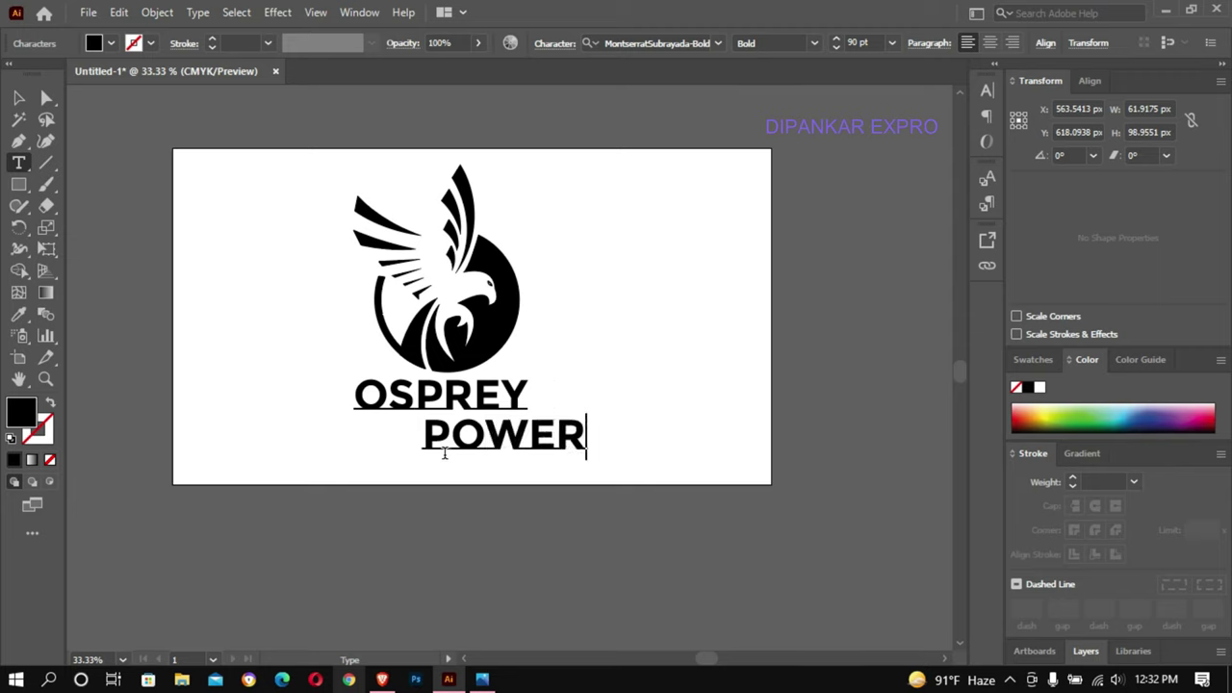
pyautogui.write('R')
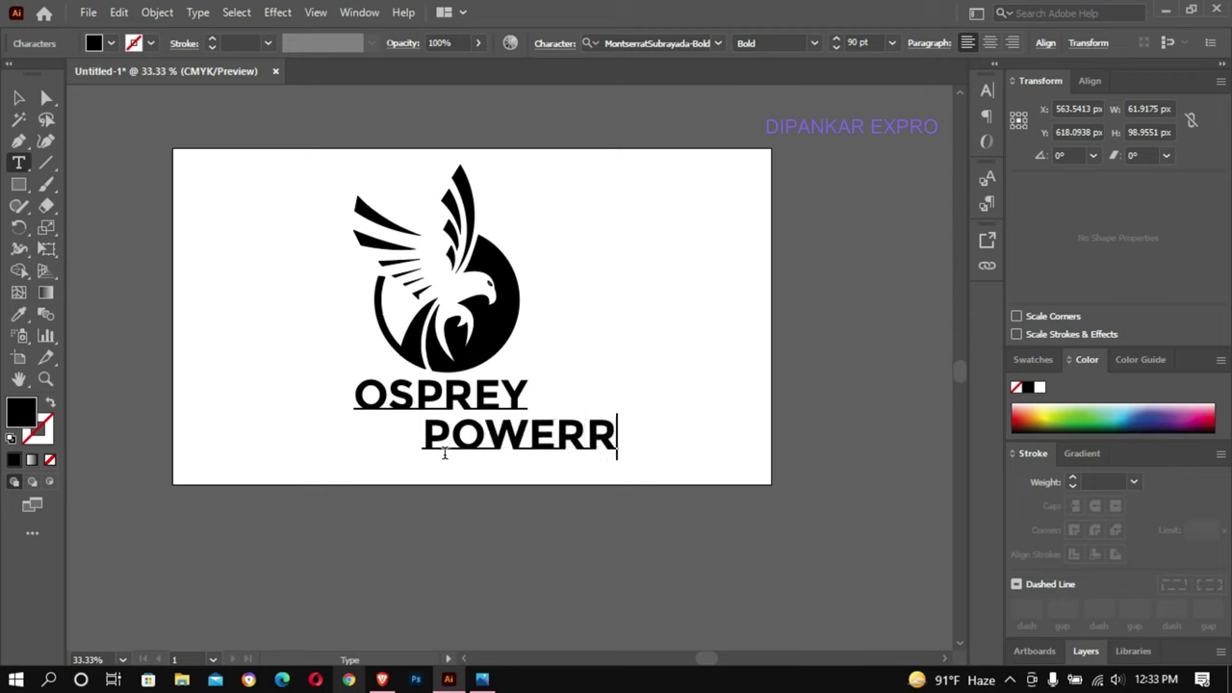
pyautogui.write('ACK')
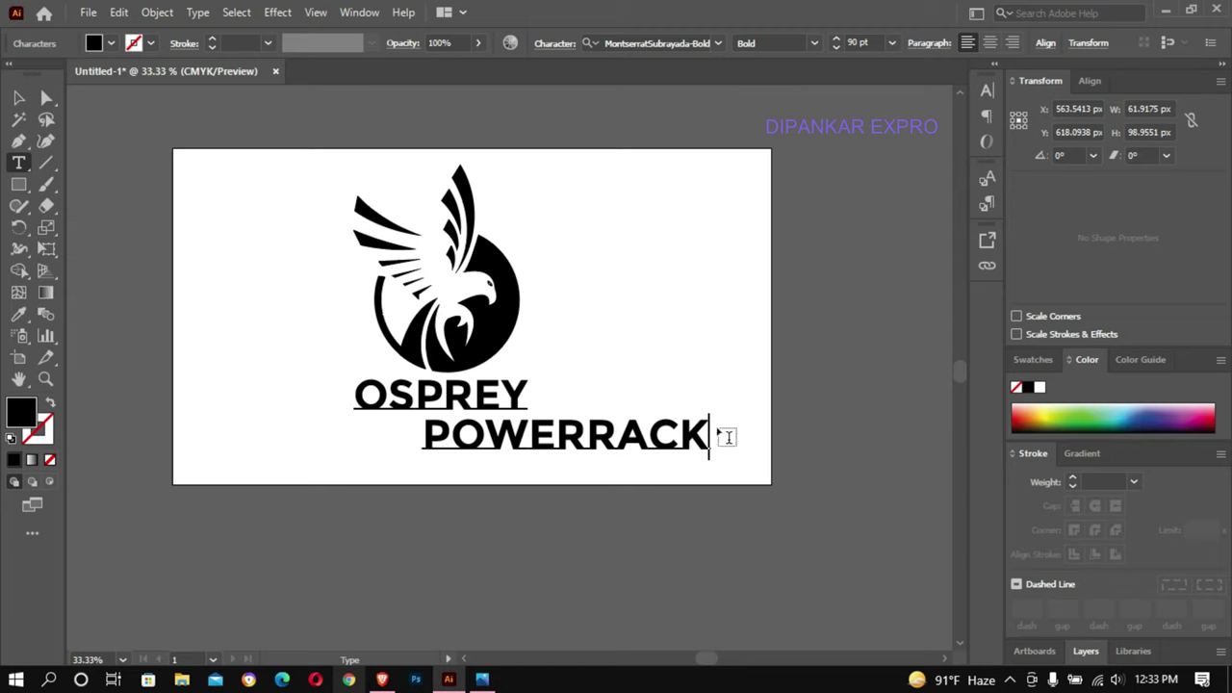
pyautogui.click(22, 104)
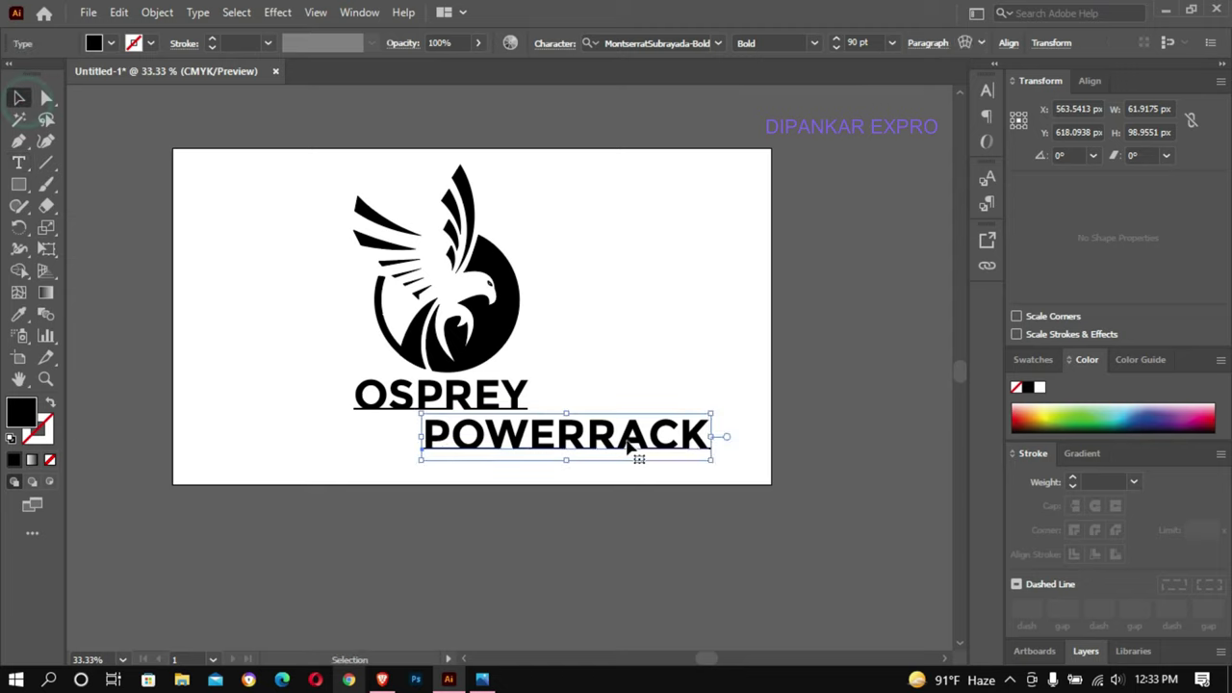
# - Highlight the tagline's letters and set them in Baskerville Old Face
pyautogui.doubleClick(698, 434)
pyautogui.moveTo(705, 431); pyautogui.dragTo(411, 438)
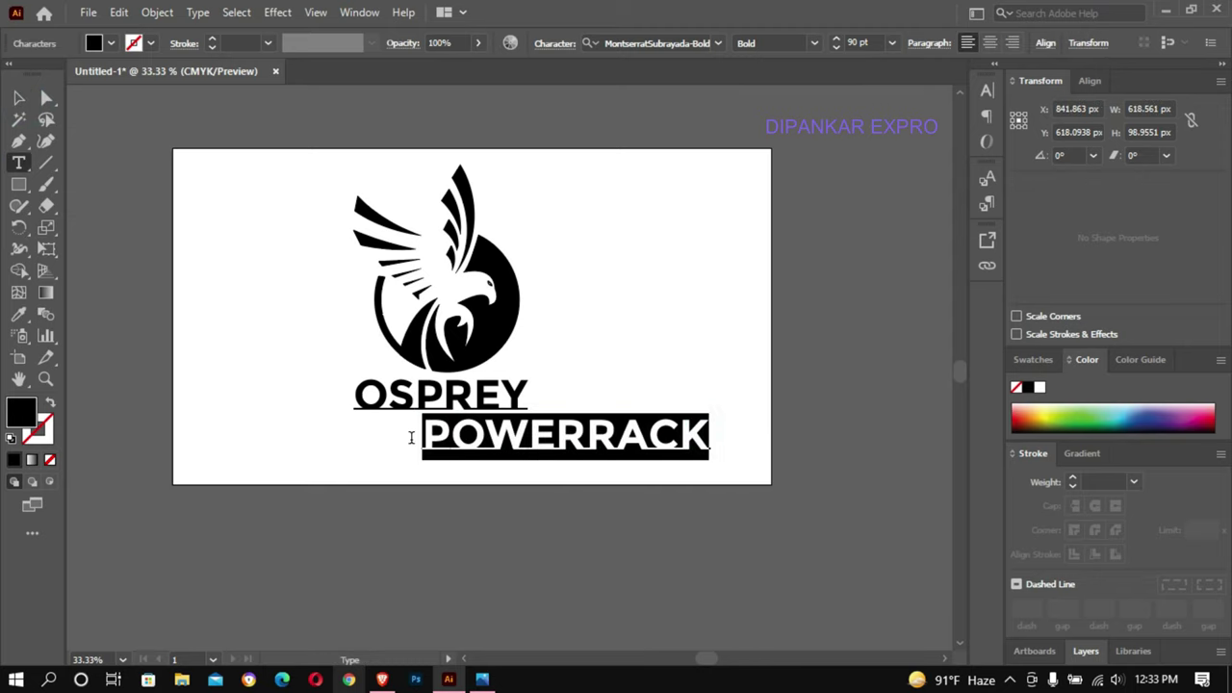
pyautogui.click(720, 43)
pyautogui.click(823, 163)
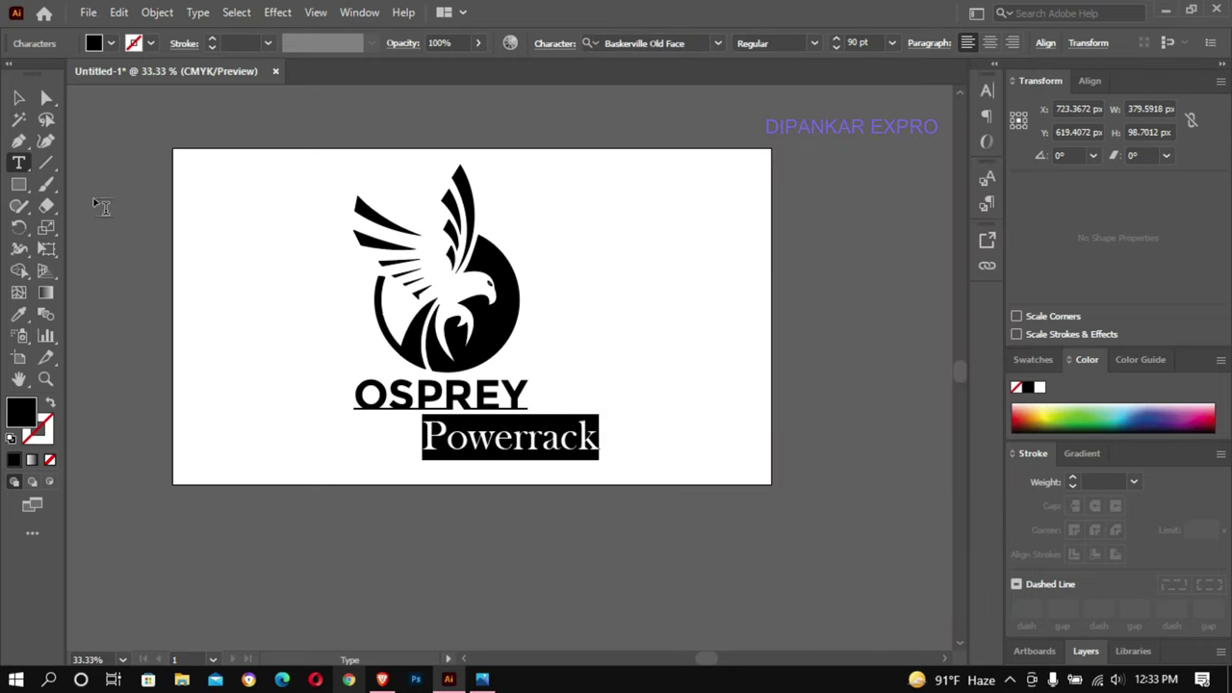
# - Switch the tagline font to Li Al Quds Unicode
pyautogui.click(713, 46)
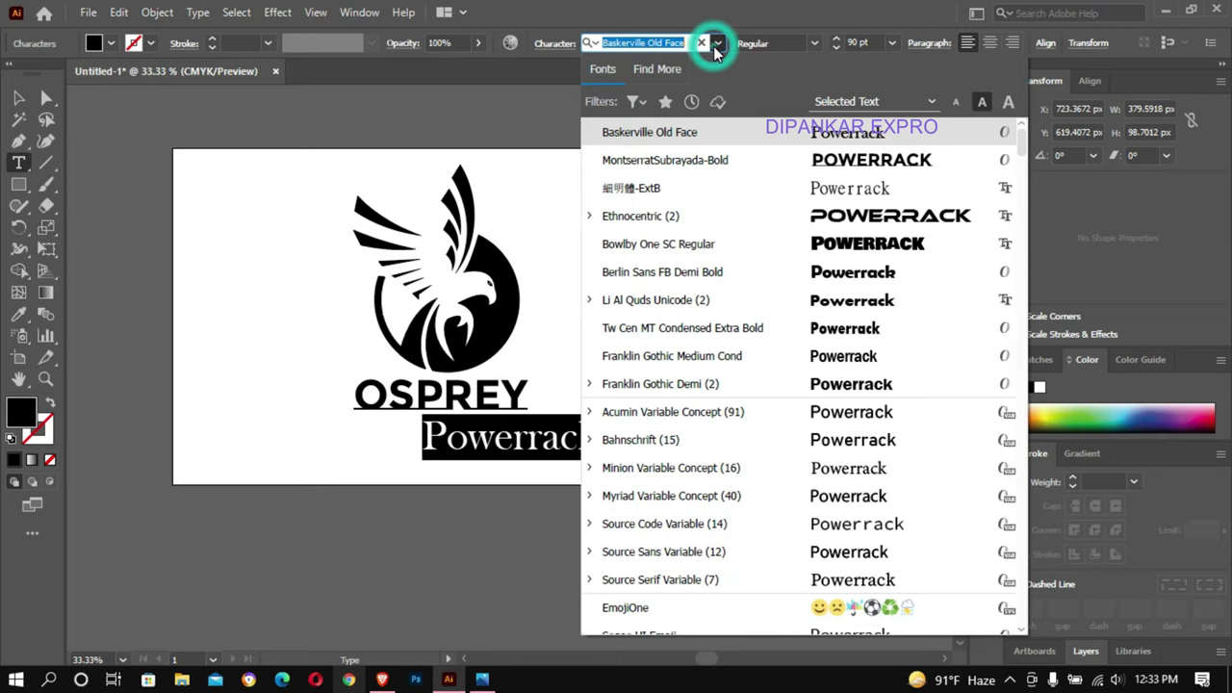
pyautogui.click(851, 301)
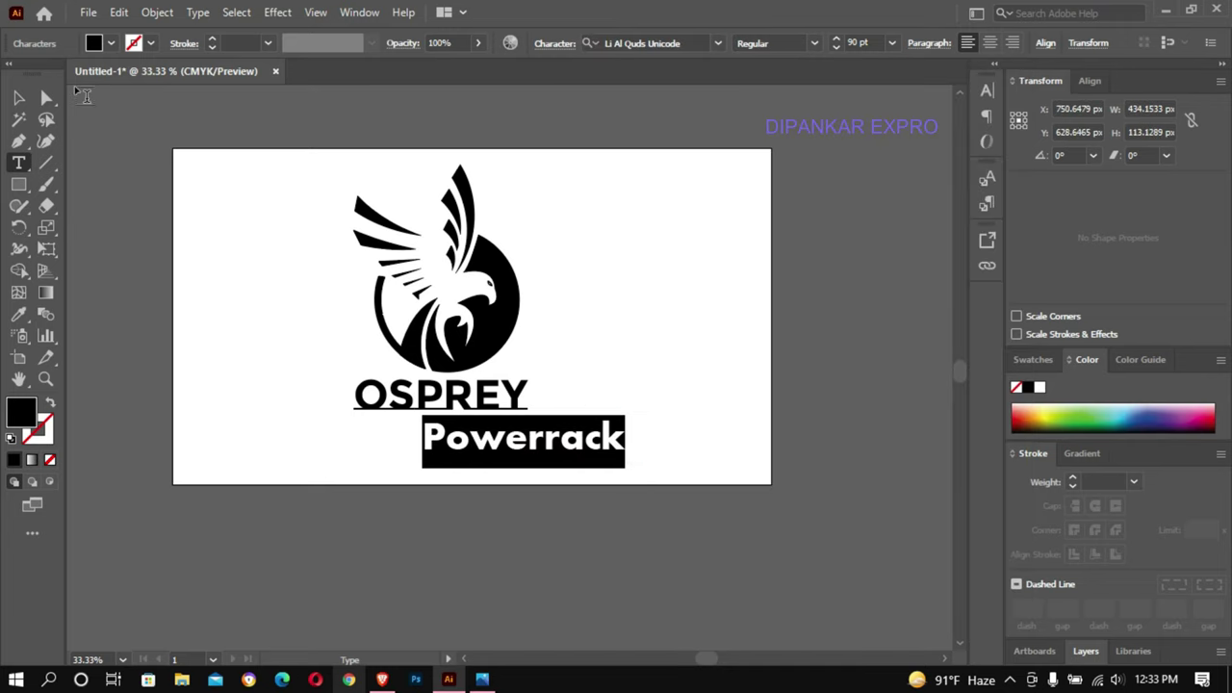
pyautogui.click(21, 100)
pyautogui.click(815, 42)
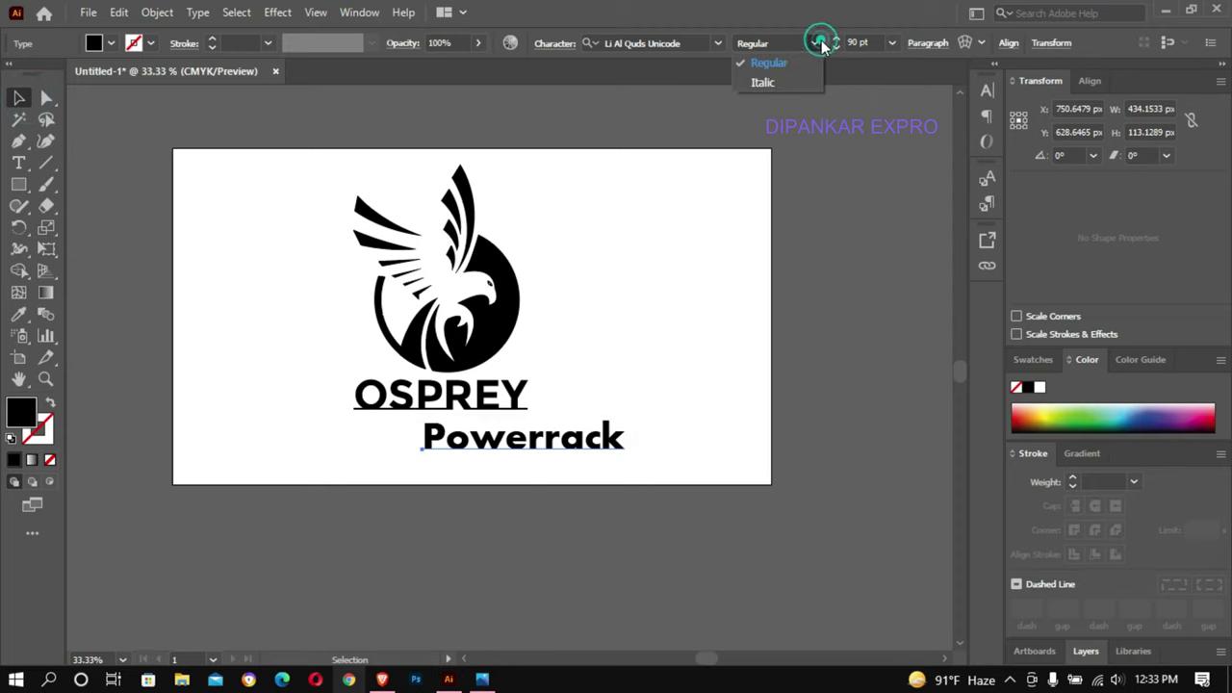
pyautogui.moveTo(581, 438); pyautogui.dragTo(583, 440)
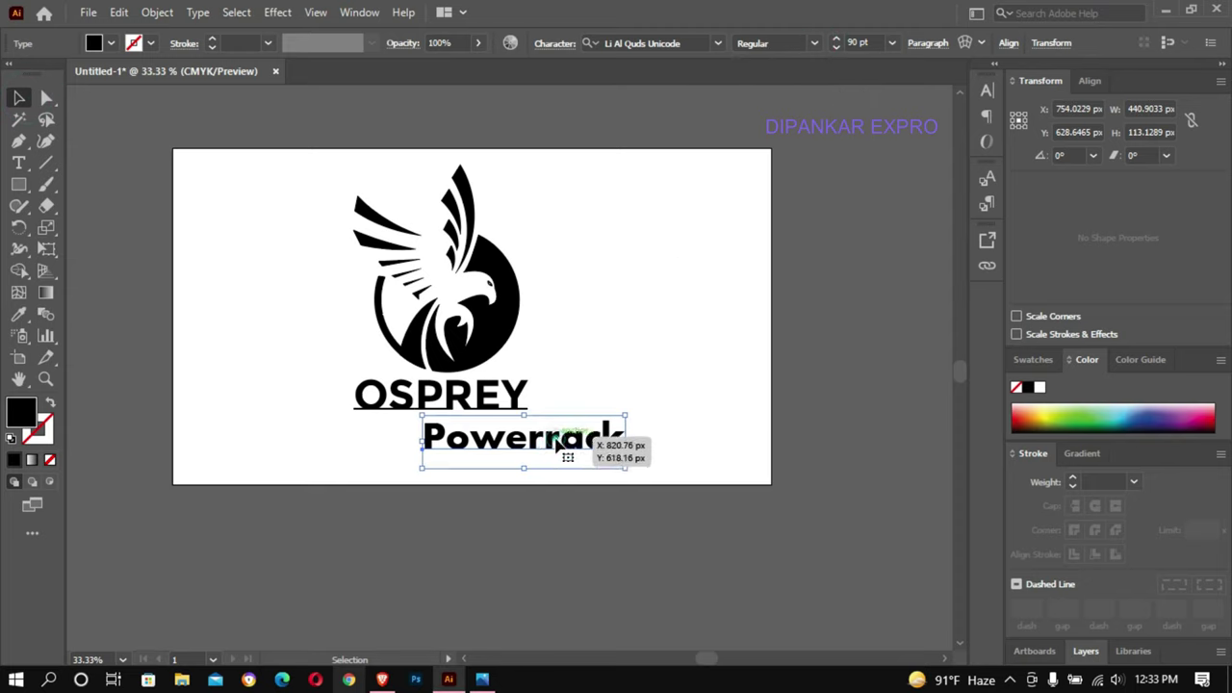
# - Delete the lowercase r before 'ack' in the tagline
pyautogui.doubleClick(552, 435)
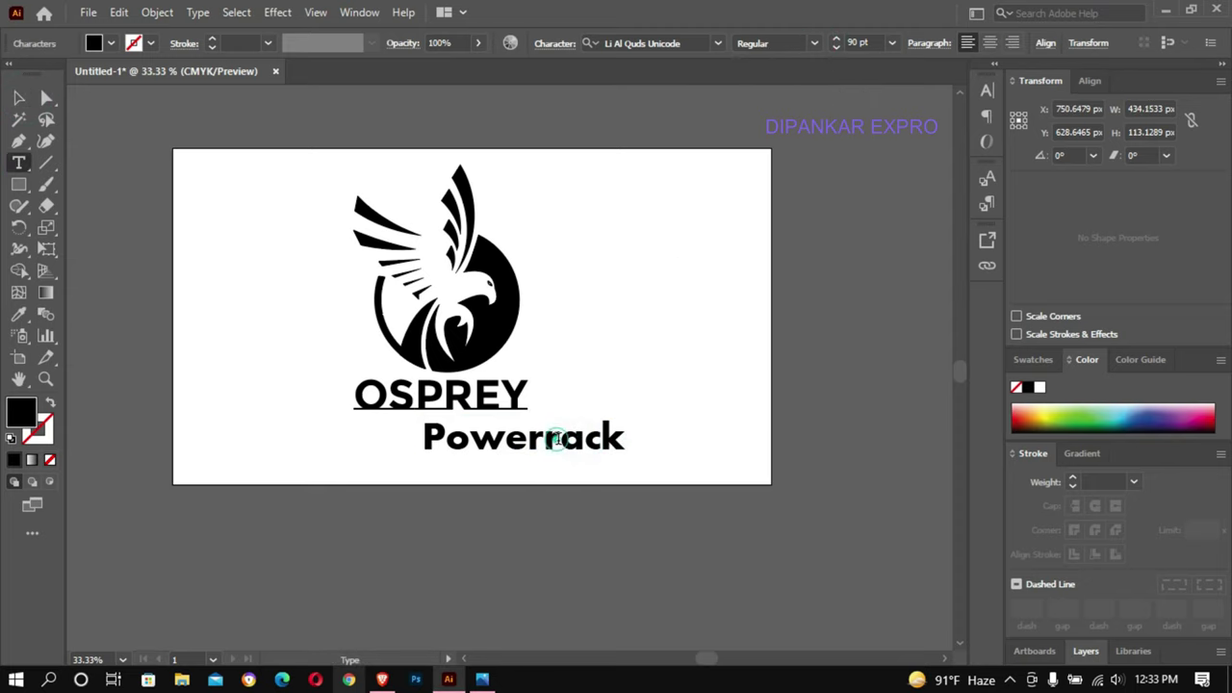
pyautogui.click(562, 440)
pyautogui.press('BackSpace')
pyautogui.press('BackSpace')
# - Insert a capital R so the tagline reads PowerRack, and move it under OSPREY
pyautogui.write('R')
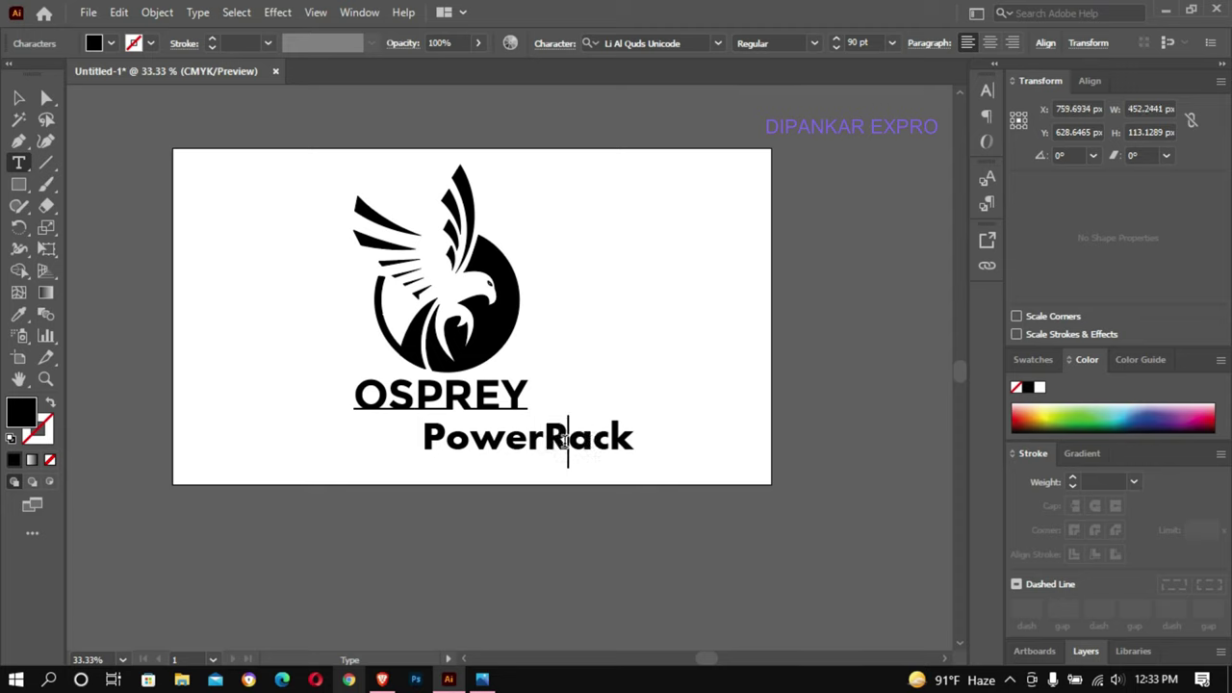
pyautogui.click(18, 97)
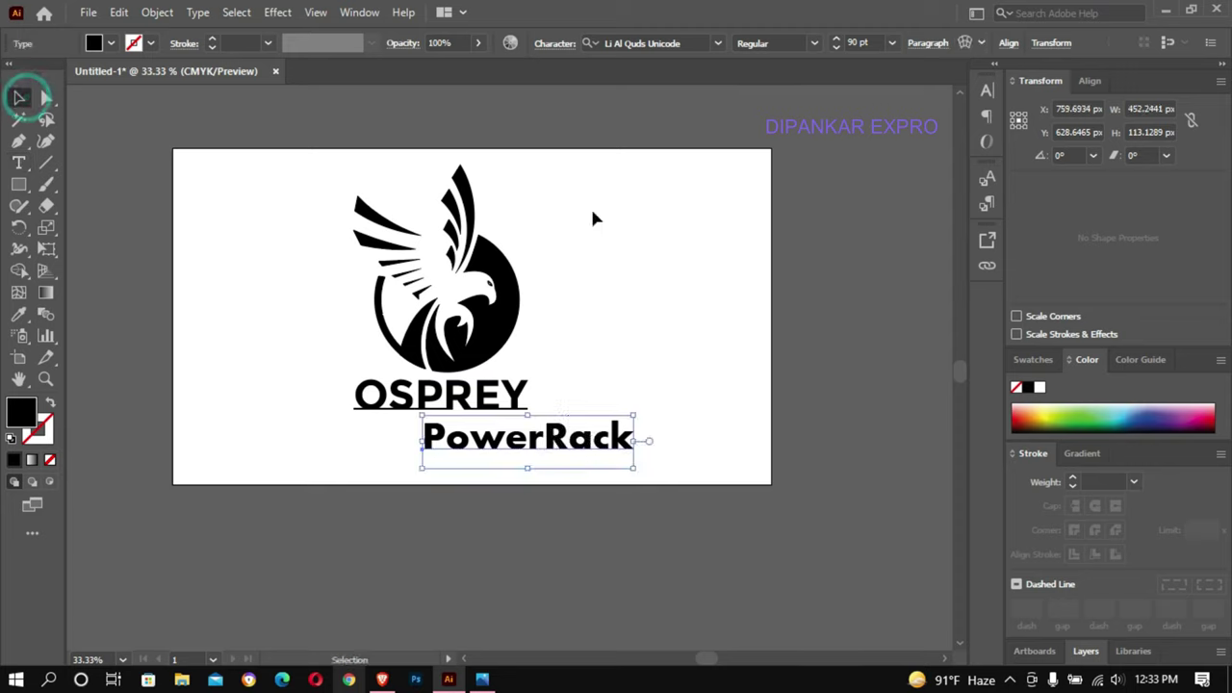
pyautogui.moveTo(603, 439); pyautogui.dragTo(519, 443)
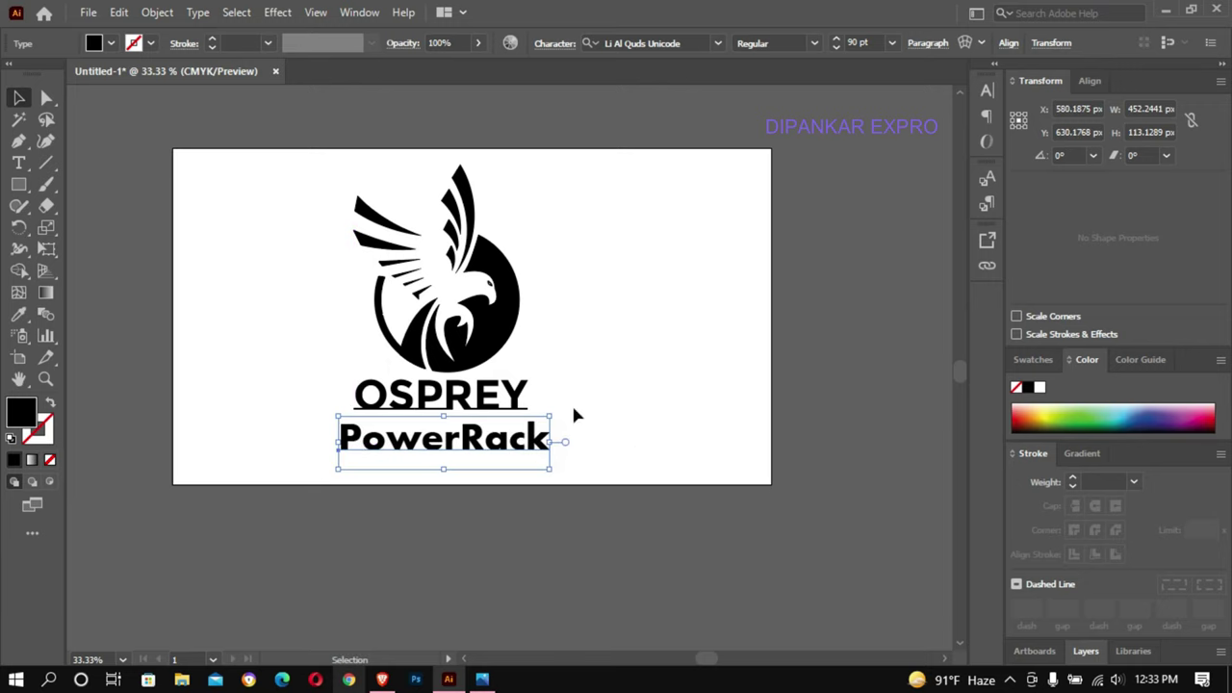
# - Shrink PowerRack to 55 pt and centre it directly beneath OSPREY
pyautogui.click(869, 43)
pyautogui.scroll(-4, 871, 43)
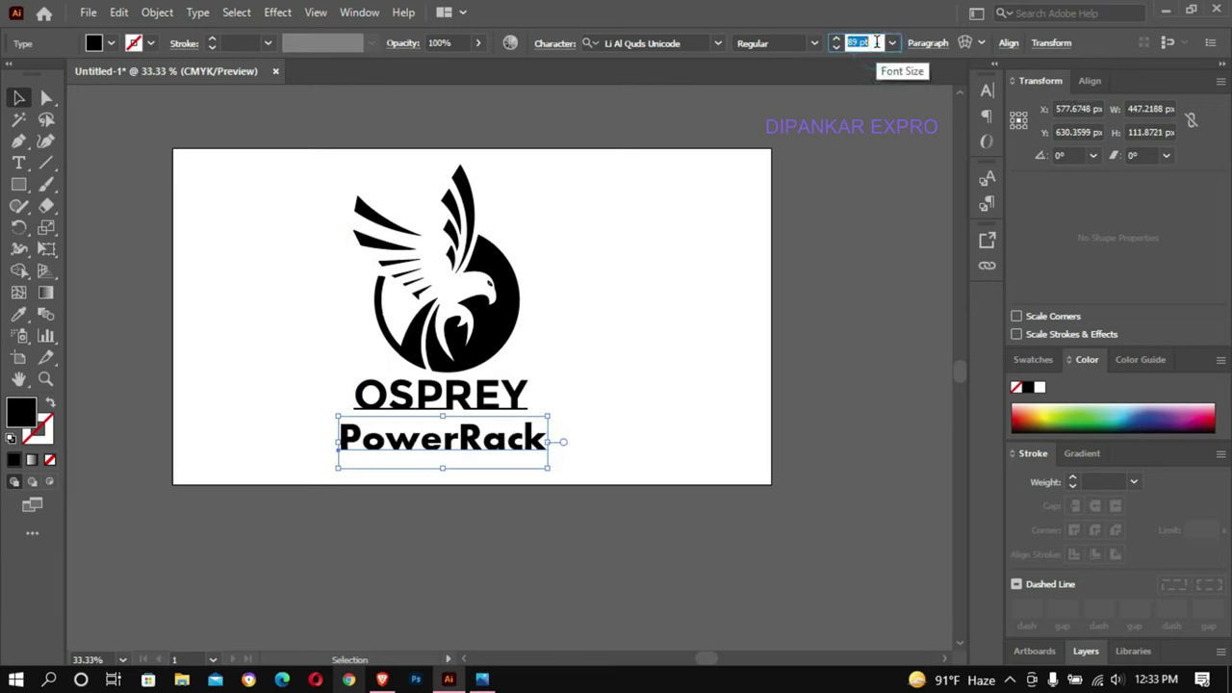
pyautogui.scroll(-4, 875, 42)
pyautogui.scroll(-9, 877, 43)
pyautogui.scroll(-9, 877, 42)
pyautogui.scroll(-9, 877, 43)
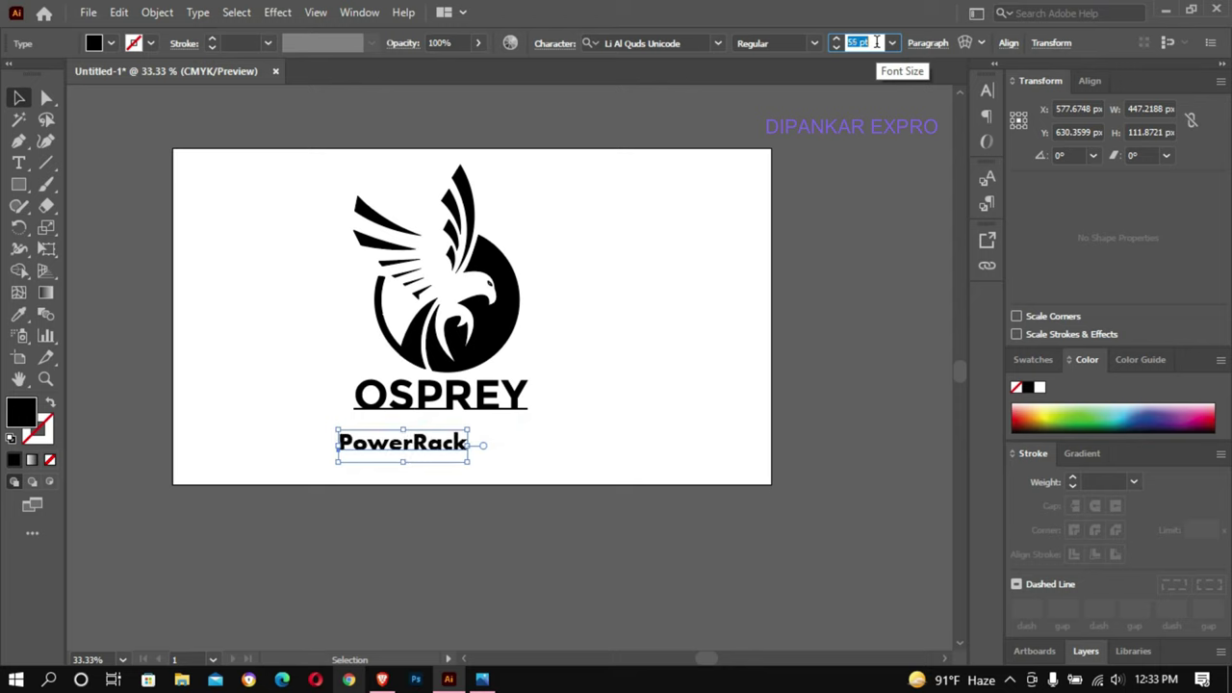
pyautogui.moveTo(422, 442); pyautogui.dragTo(460, 432)
pyautogui.click(622, 391)
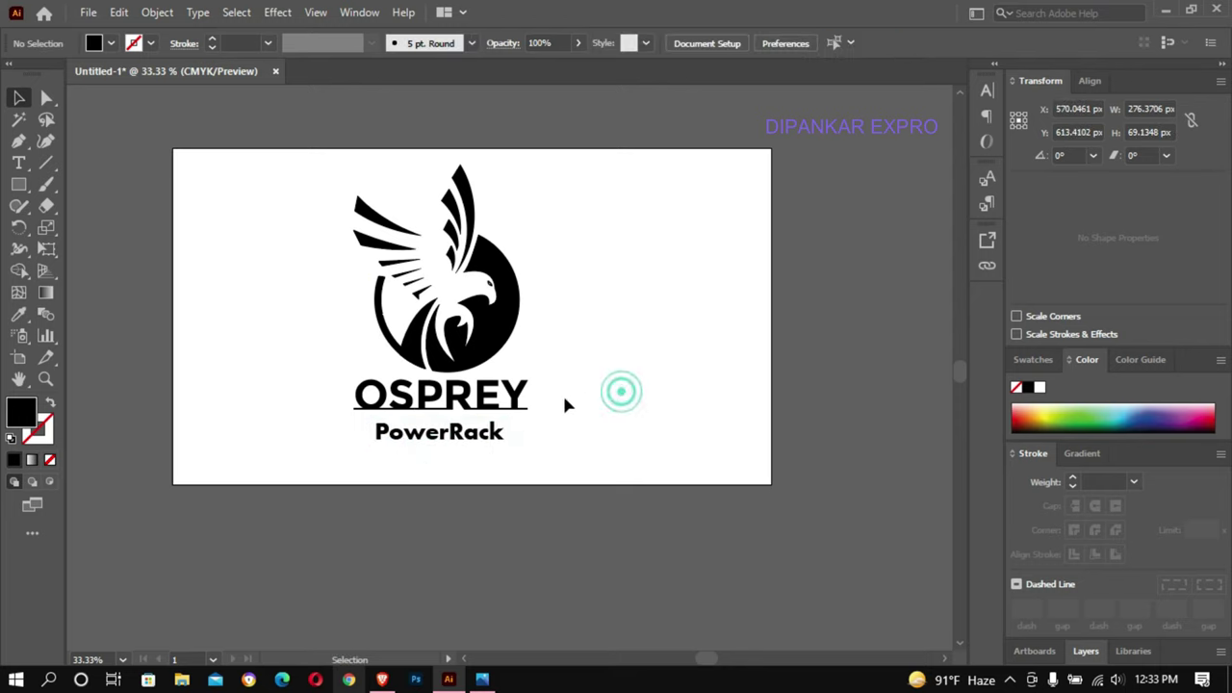
pyautogui.click(520, 404)
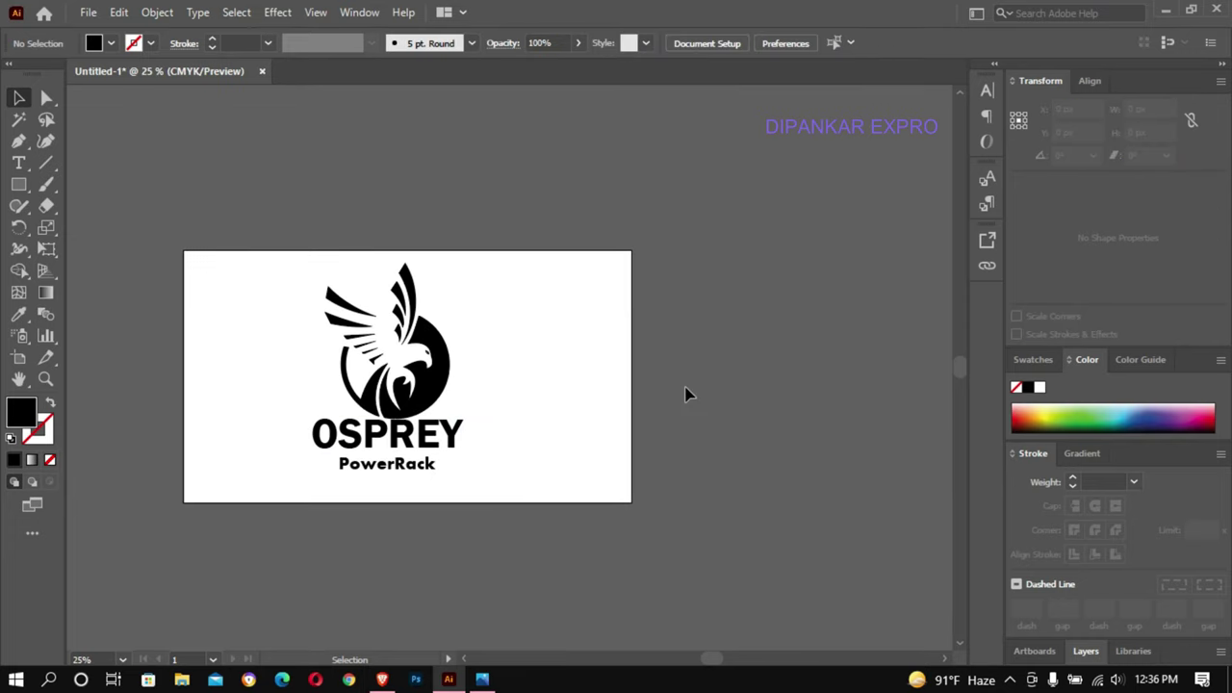